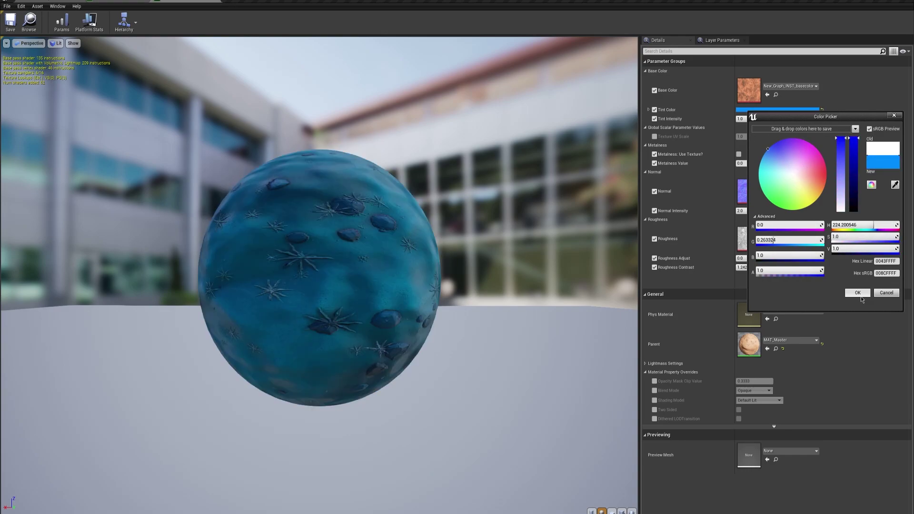
Set the Tint Intensity to 0, enable the Texture UV Scale parameter and increase its tiling value.
left_click(760, 119)
type("0")
key("Return")
left_click(655, 137)
left_click(753, 137)
type("10")
key("Return")
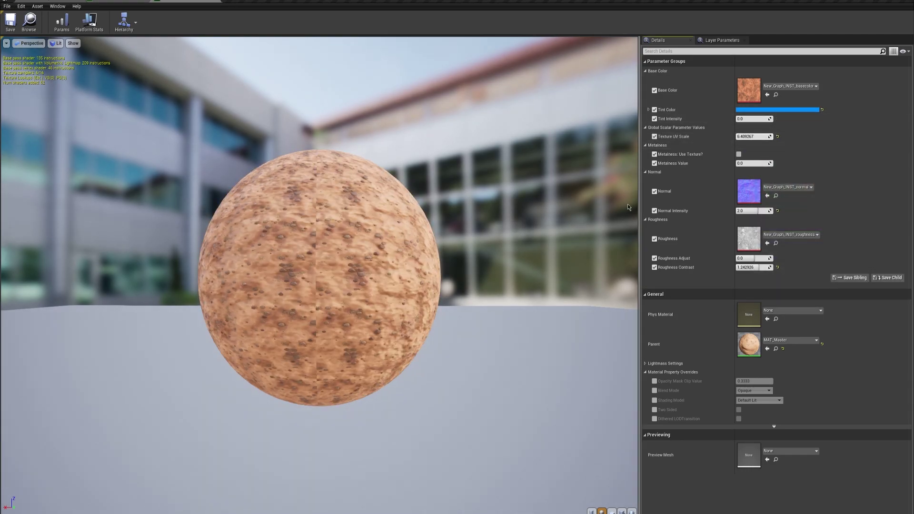
Set the material instance's Texture UV Scale to 5.
left_click_drag(476, 238, 409, 267)
left_click(753, 137)
type("5")
Try a Normal Intensity of 10 on the material instance, and reduce it to 0.1.
left_click_drag(476, 247, 395, 226)
left_click(759, 211)
type("10")
key("Return")
left_click(760, 211)
type("0.1")
key("Return")
Try a Roughness Adjust of -1, inspect the sphere's reflections, and set the value back to 0.
left_click_drag(476, 238, 381, 266)
left_click(753, 258)
type("-1")
key("Return")
left_click_drag(500, 295, 621, 315)
left_click_drag(532, 304, 614, 281)
left_click(757, 259)
type("0")
key("Return")
Adjust the Roughness Contrast of the material instance while checking the sphere's surface from different angles.
left_click_drag(758, 267, 755, 268)
left_click_drag(499, 266, 571, 304)
left_click_drag(755, 268, 751, 267)
left_click_drag(500, 295, 457, 309)
left_click_drag(456, 310, 523, 295)
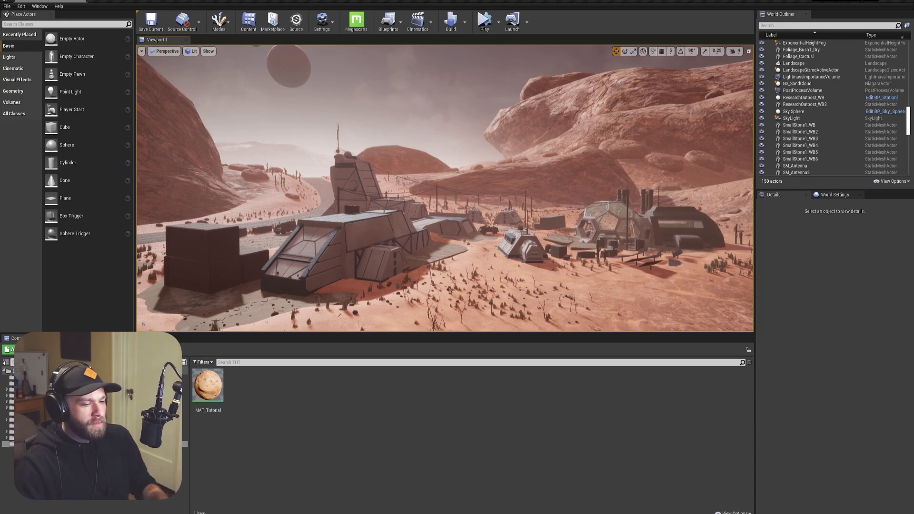
Import the Station_Plating_AORM, Station_Plating_basecolor and Station_Plating_normal textures into the TUT content folder.
mouse_move(45, 513)
mouse_move(45, 495)
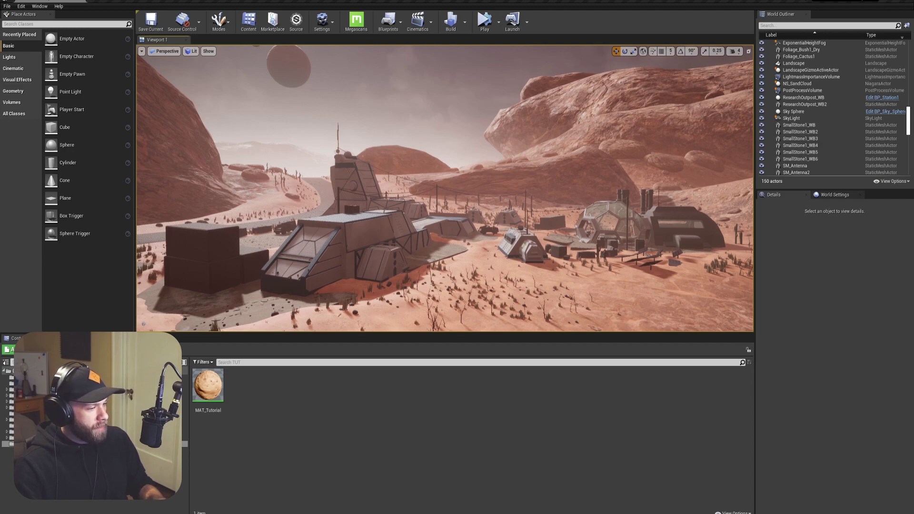
left_click_drag(195, 420, 247, 415)
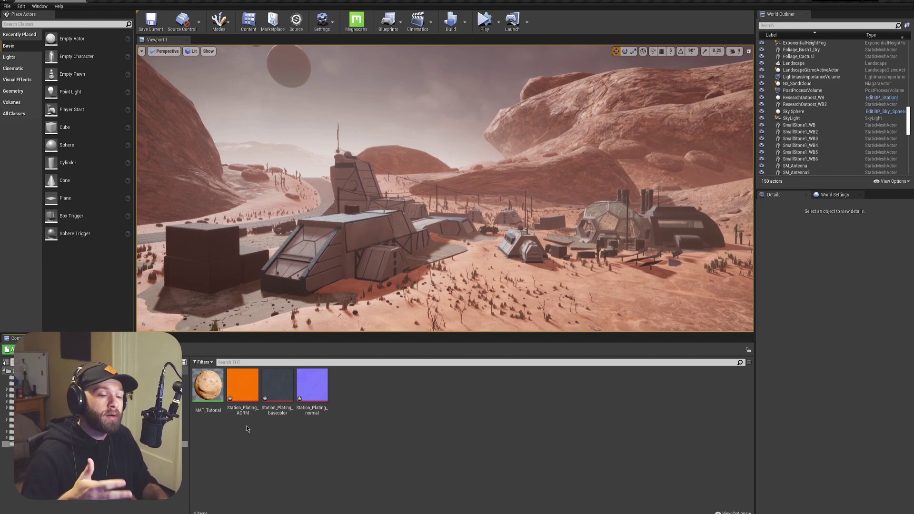
Open the Station_Plating_AORM texture and display only its red channel.
left_click(249, 380)
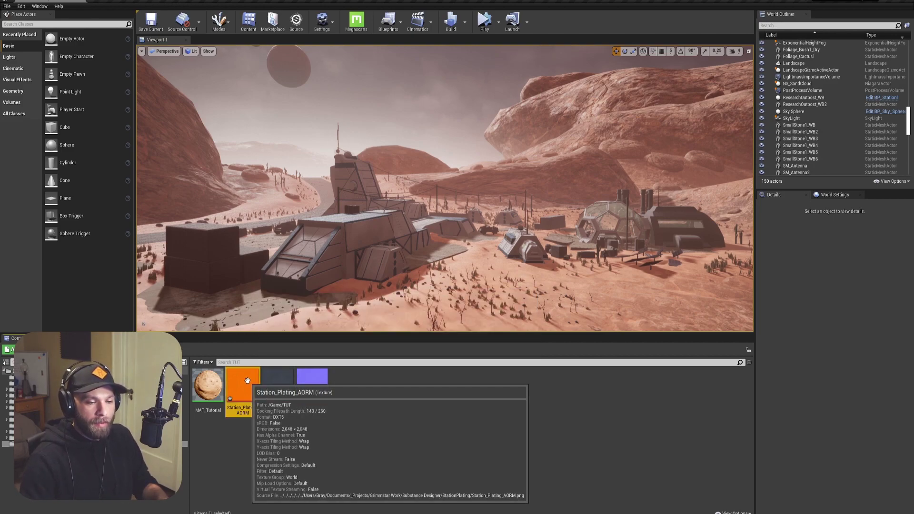
double_click(242, 388)
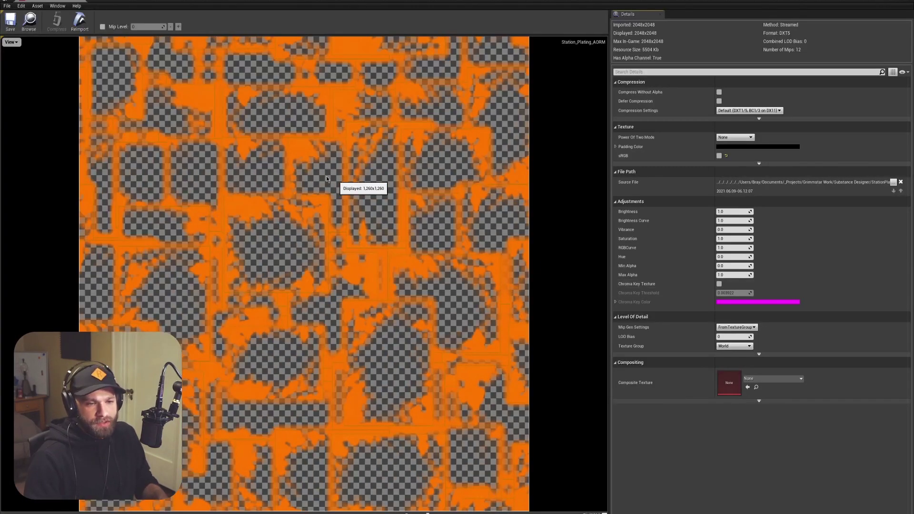
left_click(12, 42)
left_click(5, 82)
left_click(4, 57)
left_click(4, 66)
left_click(4, 74)
left_click(6, 57)
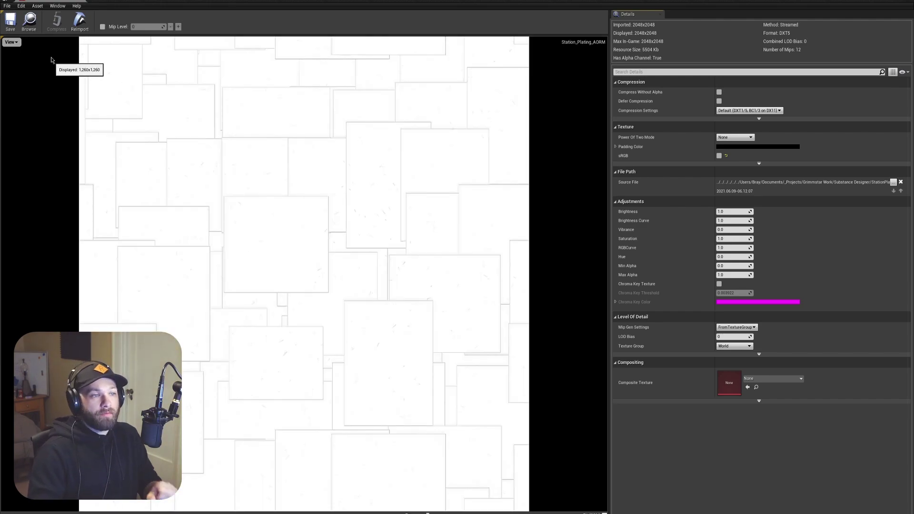
Switch the AORM texture preview from the red channel to the green channel only.
left_click(10, 42)
left_click(5, 66)
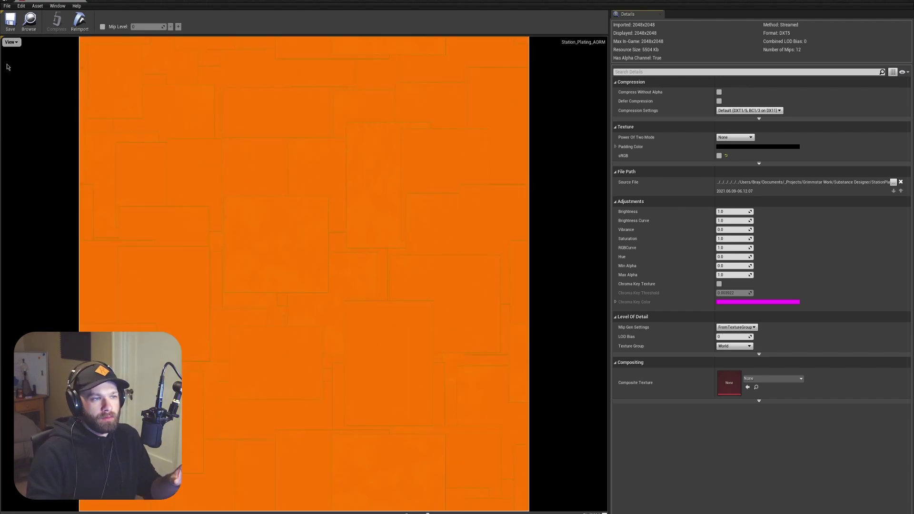
left_click(10, 42)
left_click(5, 57)
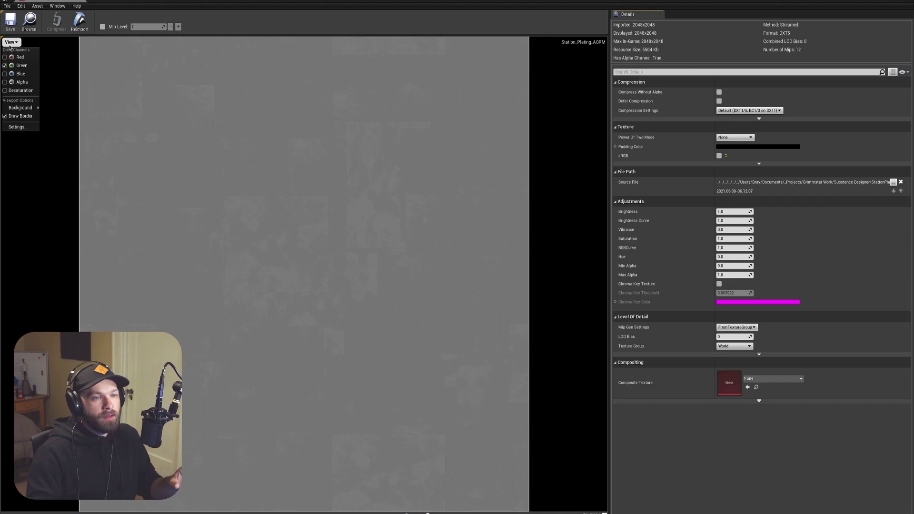
View the AORM texture's blue channel on its own, and hide that channel again.
left_click(5, 73)
left_click(4, 66)
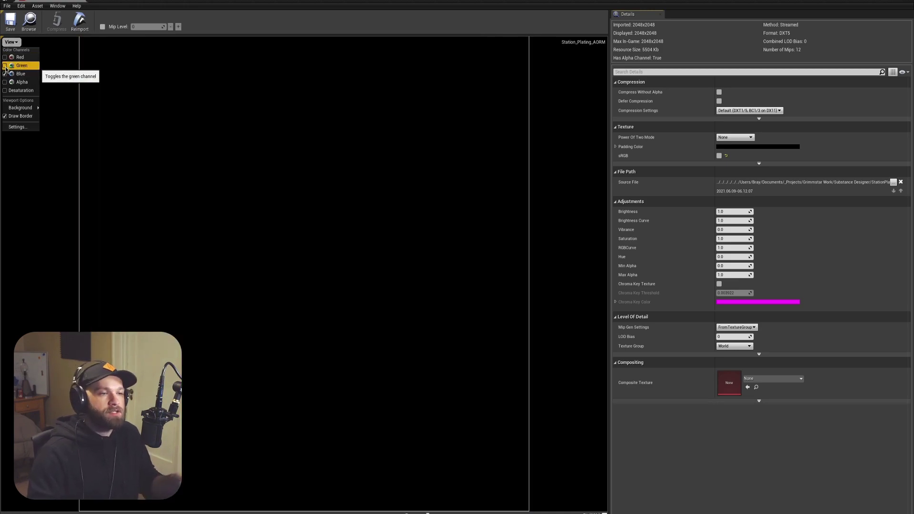
left_click(4, 74)
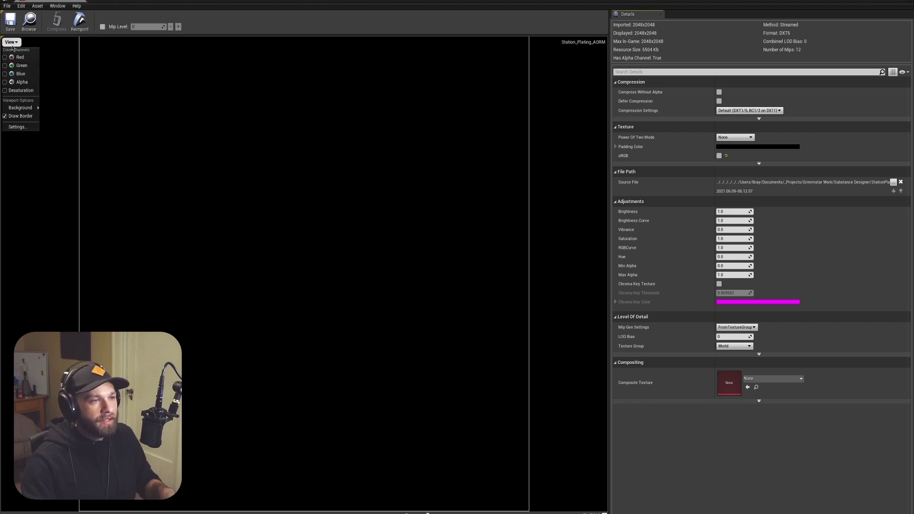
left_click(10, 43)
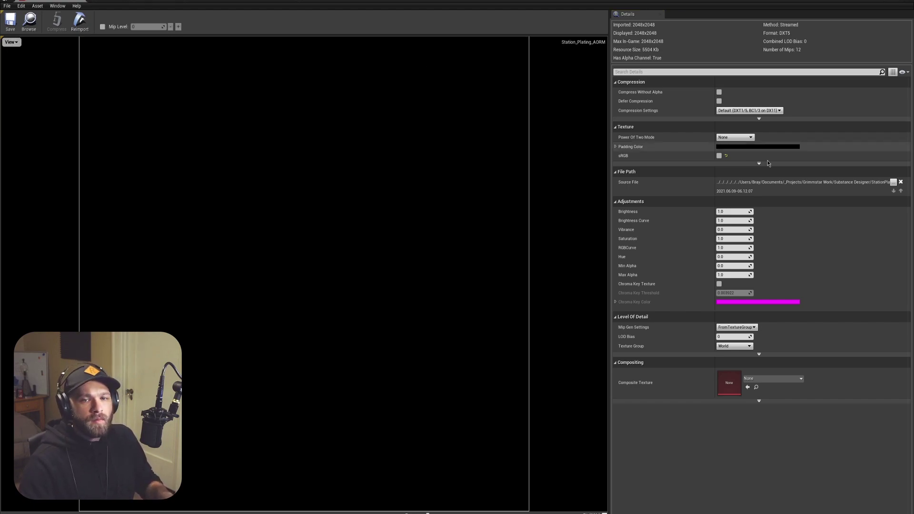
Display the AORM texture's red channel alone once more, followed by the green channel alone.
left_click(10, 42)
left_click(5, 57)
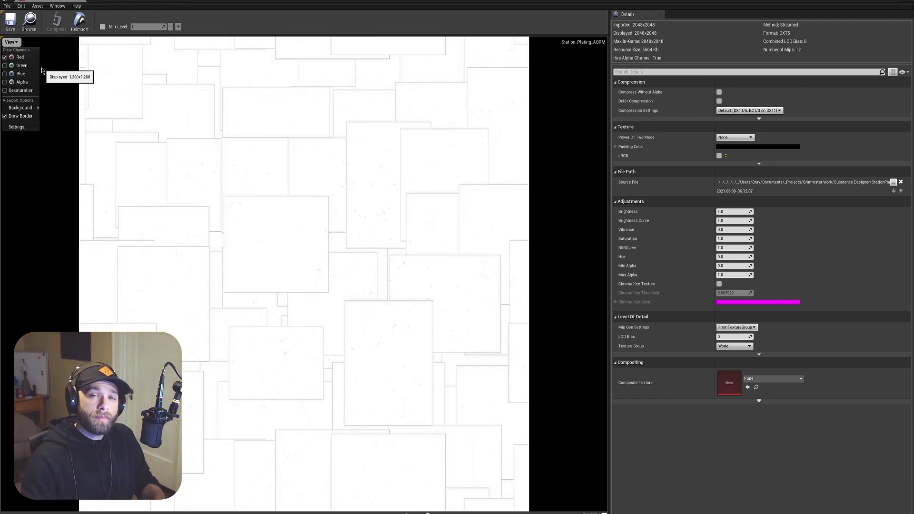
left_click(5, 68)
left_click(6, 43)
left_click(5, 66)
left_click(5, 58)
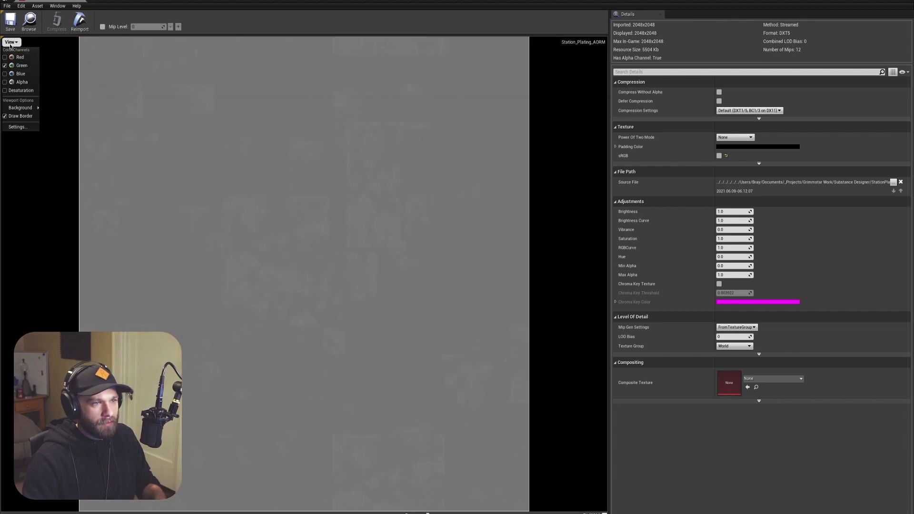
Compare the AORM texture with sRGB enabled, leave sRGB disabled, and save and close the texture.
left_click(718, 157)
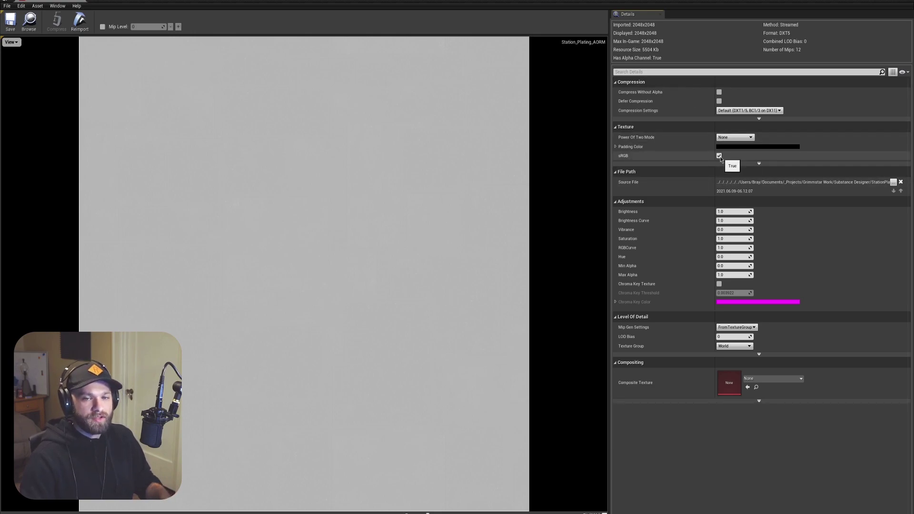
left_click(718, 156)
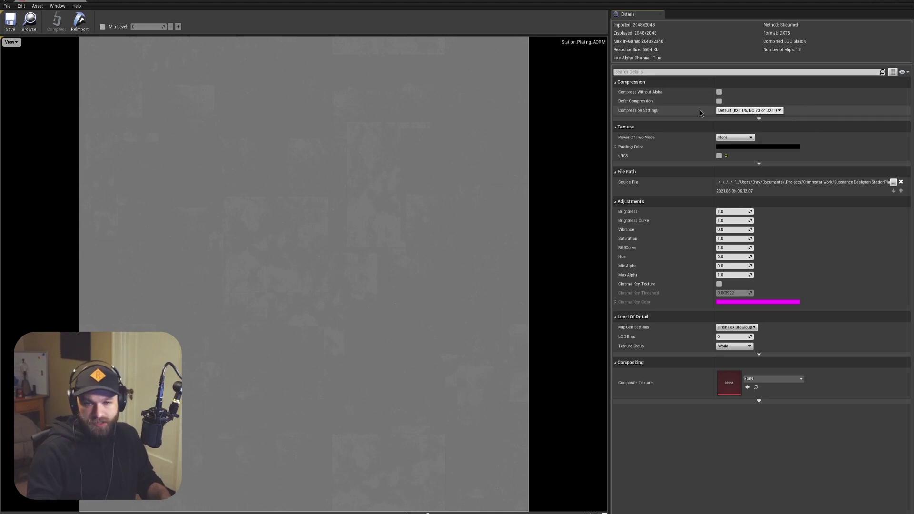
left_click(10, 22)
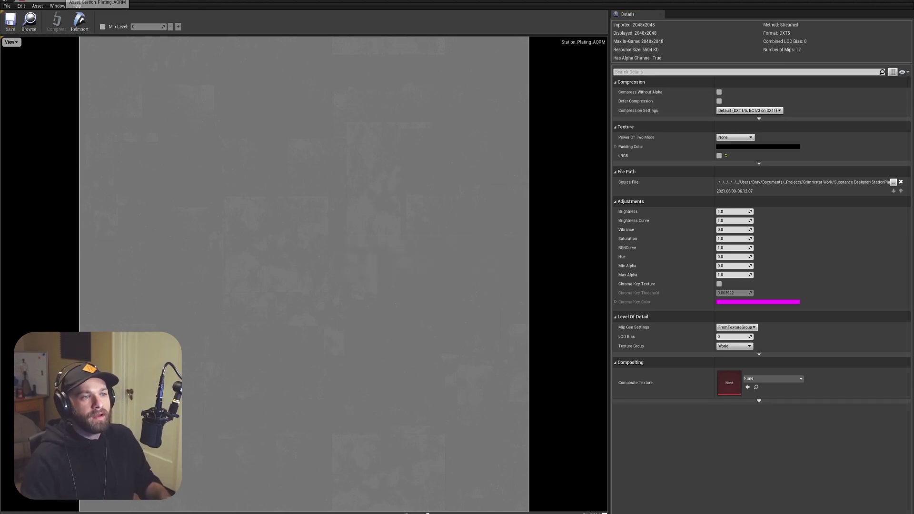
left_click(127, 5)
left_click(494, 469)
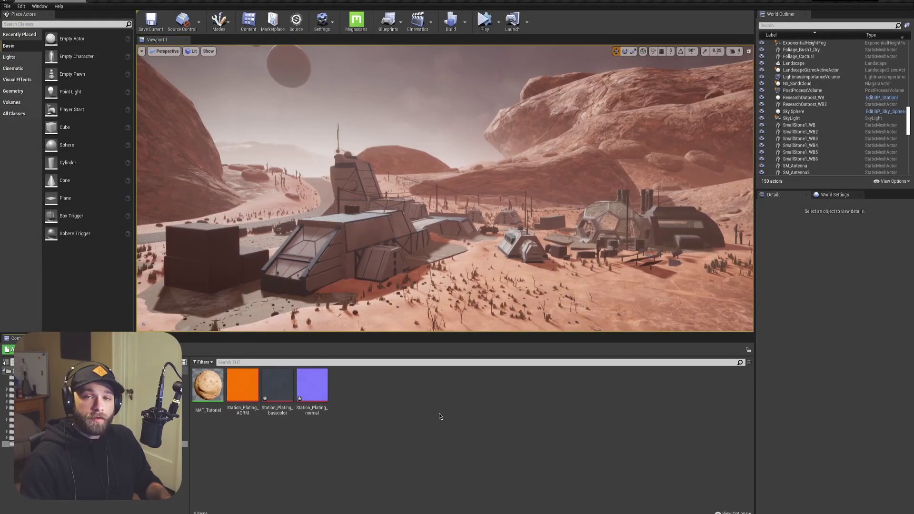
Create a new material in the TUT folder and name it MAT_Tut_FollowAlong.
right_click(411, 398)
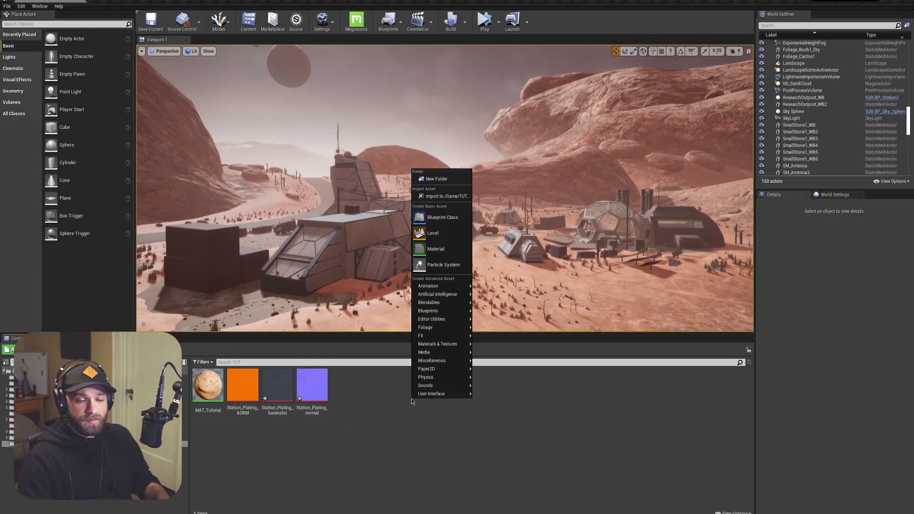
left_click(435, 248)
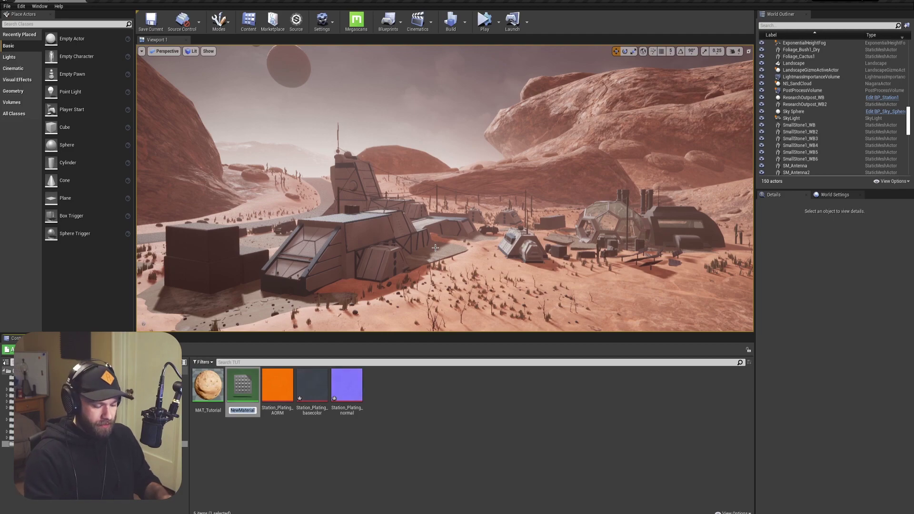
type("MAT)")
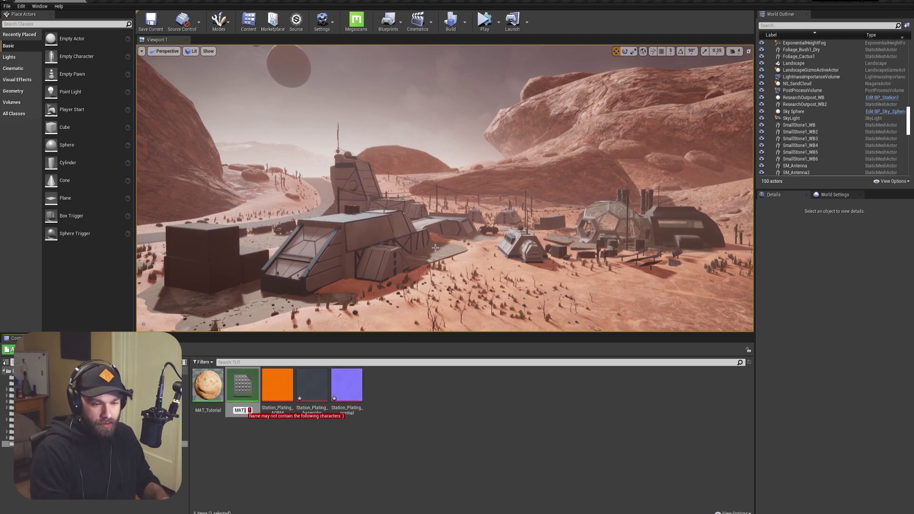
key("BackSpace")
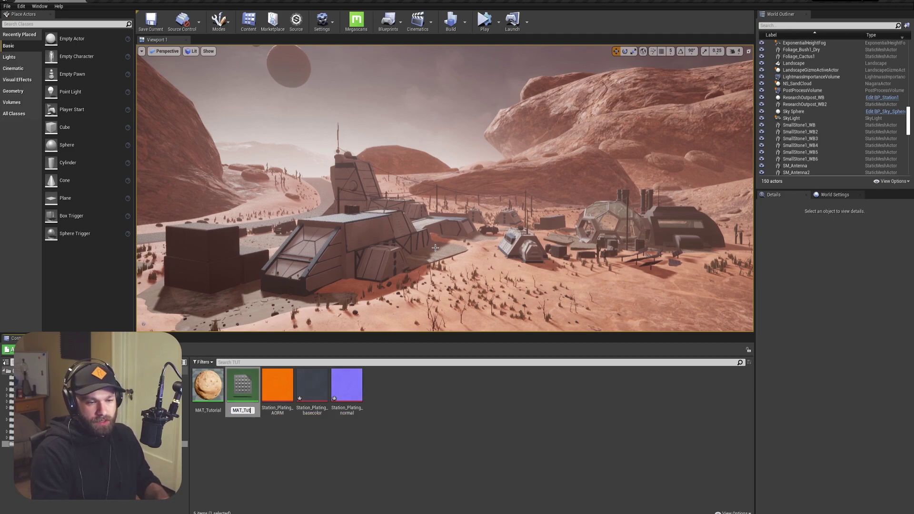
type("_Tut_FollowAlo")
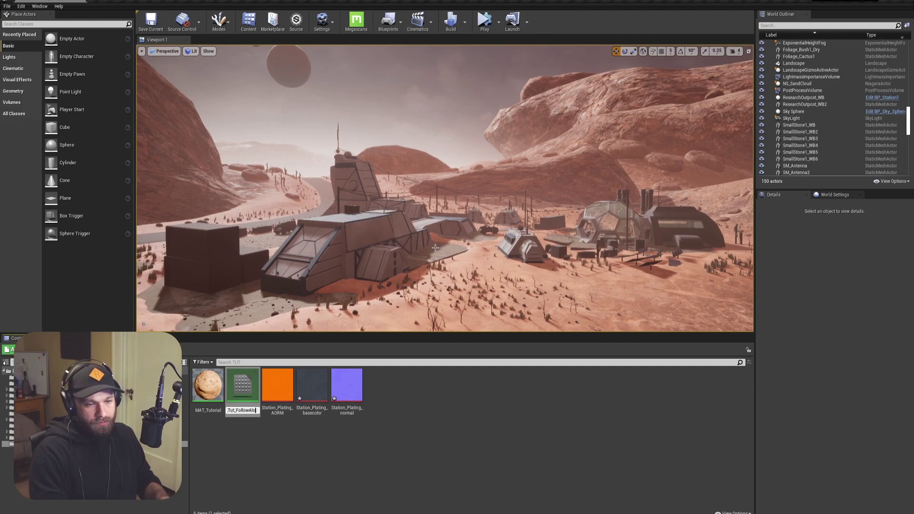
type("ng")
key("Return")
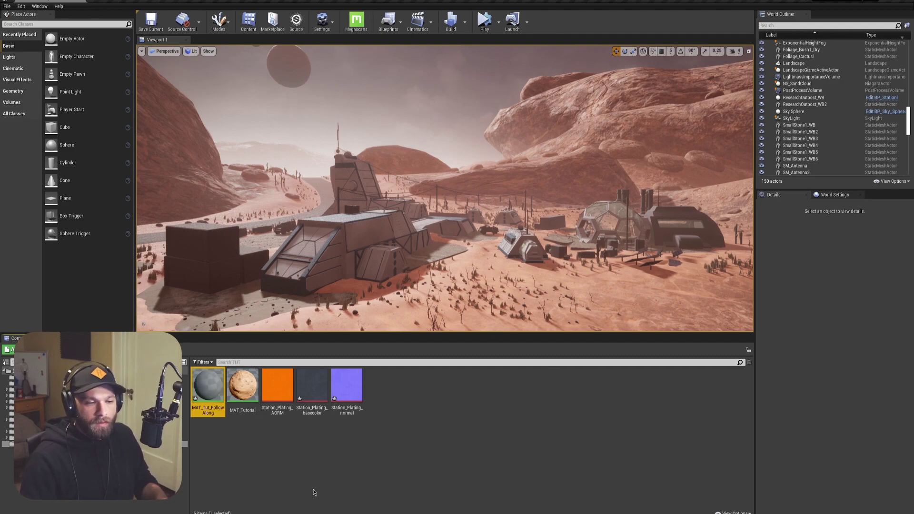
Open MAT_Tut_FollowAlong and add the three Station_Plating textures to its graph as Texture Sample nodes.
double_click(215, 387)
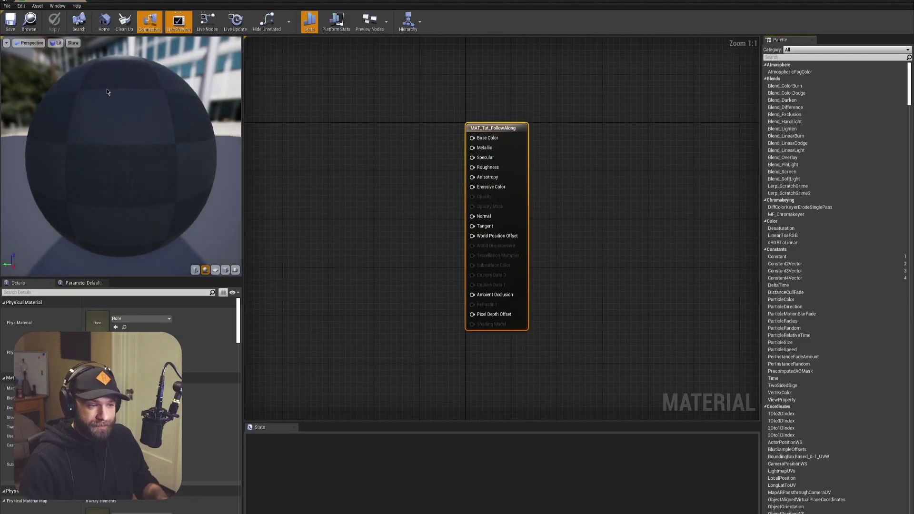
double_click(267, 1)
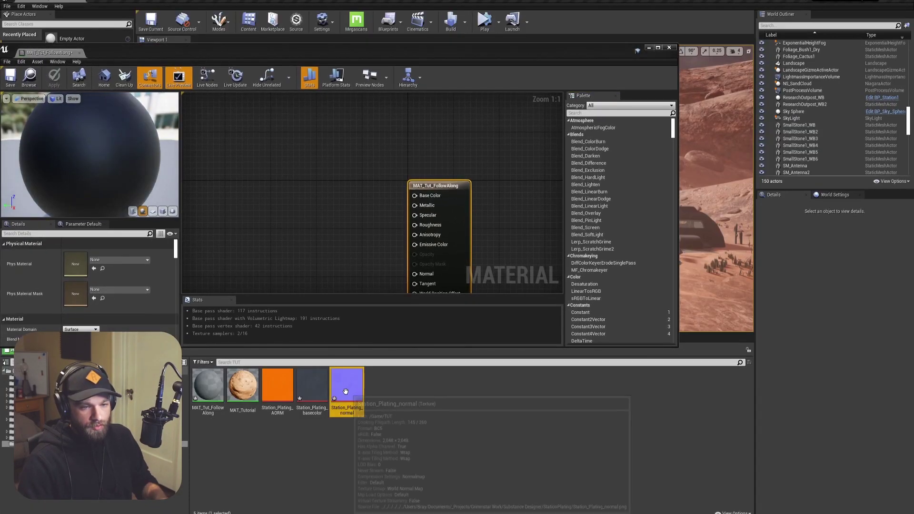
left_click_drag(290, 393, 255, 220)
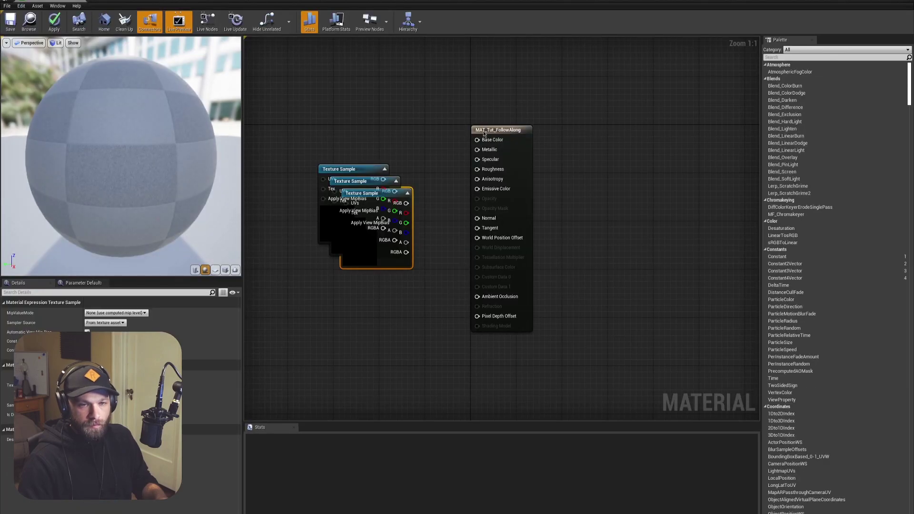
Arrange the Texture Sample nodes in a column ordered base color, AORM, normal, and align the material output node beside them.
left_click_drag(483, 134, 530, 134)
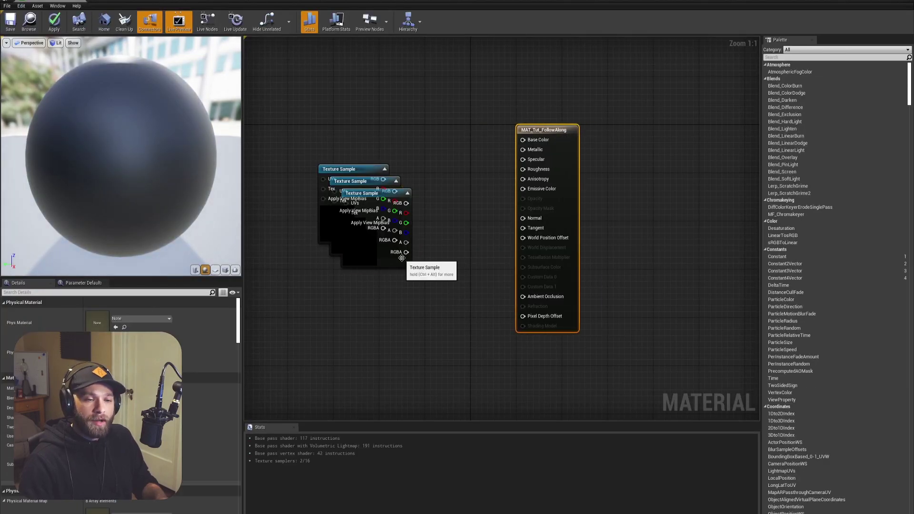
left_click_drag(402, 256, 405, 332)
left_click_drag(347, 169, 357, 93)
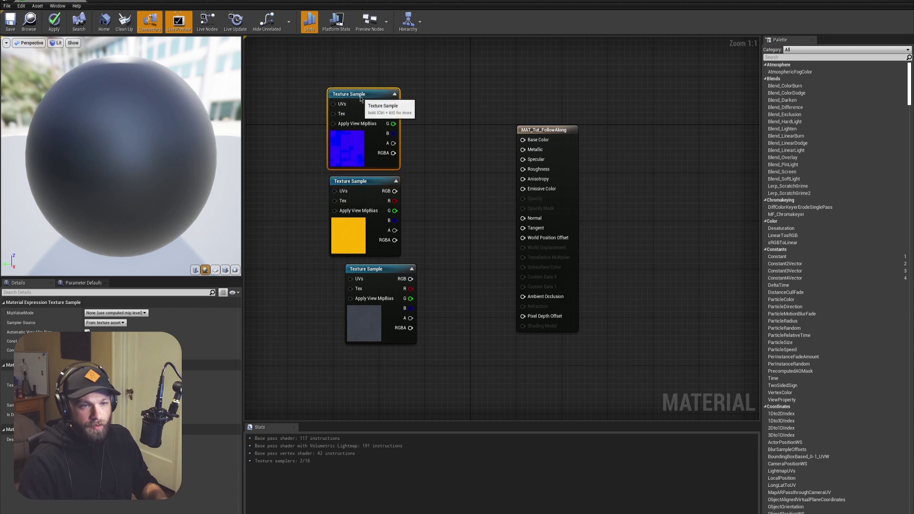
left_click_drag(357, 184, 357, 176)
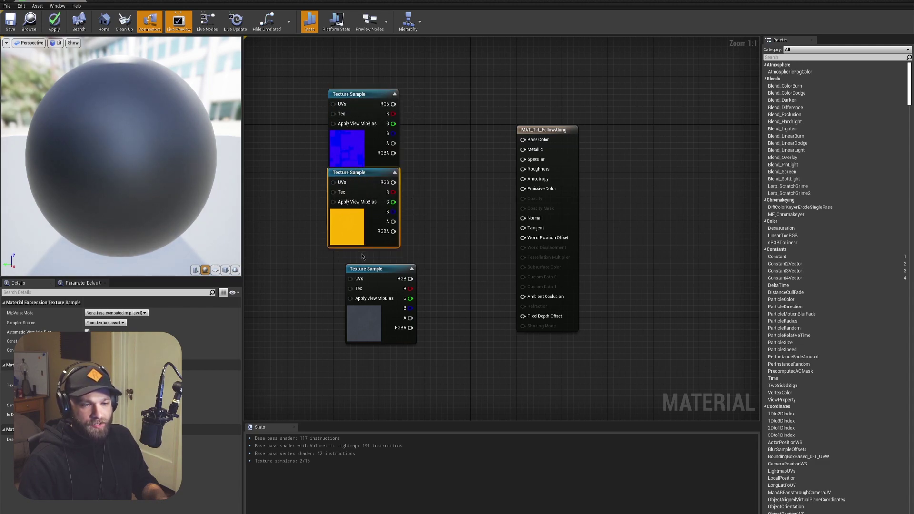
left_click_drag(355, 273, 365, 225)
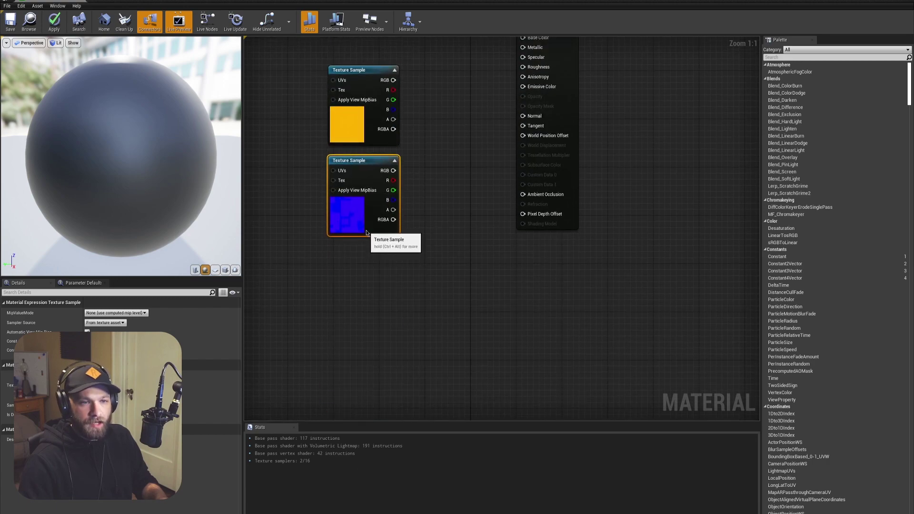
right_click_drag(420, 210, 421, 318)
left_click_drag(370, 94, 369, 163)
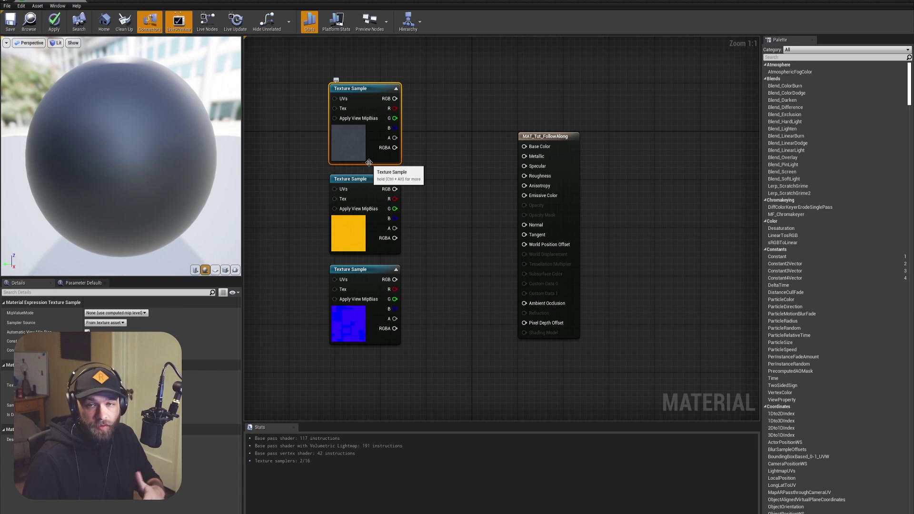
left_click_drag(532, 134, 531, 86)
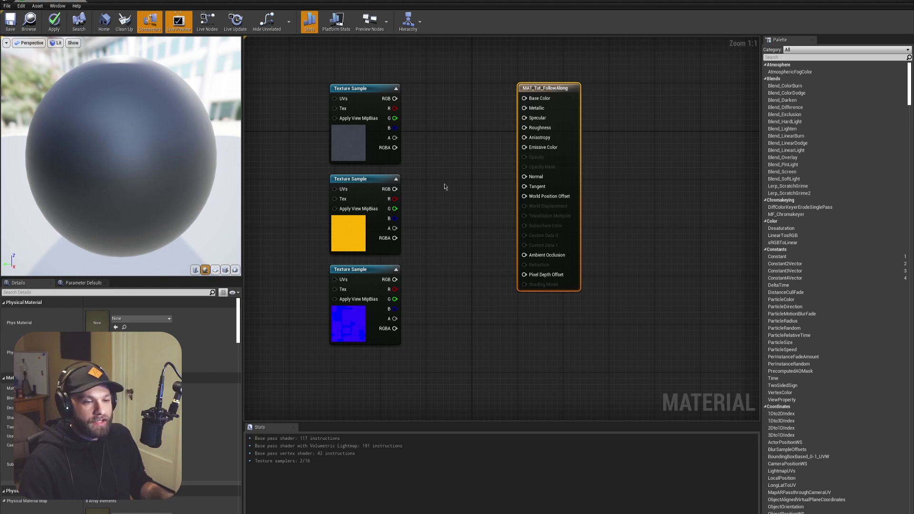
Connect the base color texture's RGB output to Base Color and the normal texture's RGB output to Normal.
right_click_drag(444, 184, 457, 215)
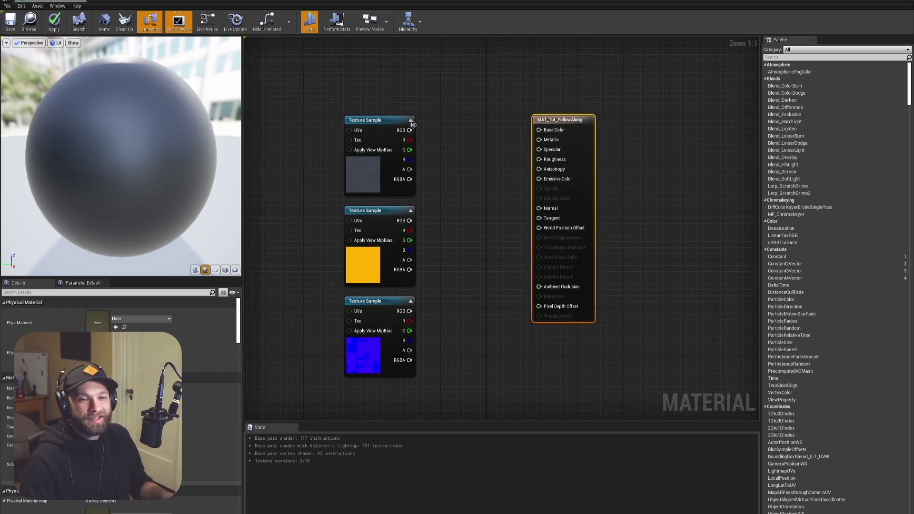
left_click_drag(448, 131, 542, 130)
right_click_drag(464, 182, 462, 153)
left_click_drag(409, 281, 538, 179)
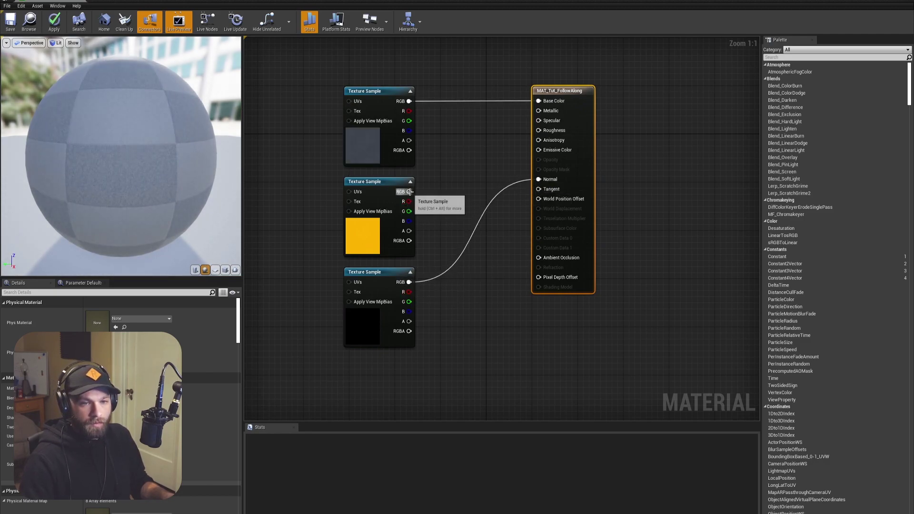
Nudge the base color node slightly upward and set the AORM texture's sampler type to Linear Color.
left_click_drag(372, 135, 372, 129)
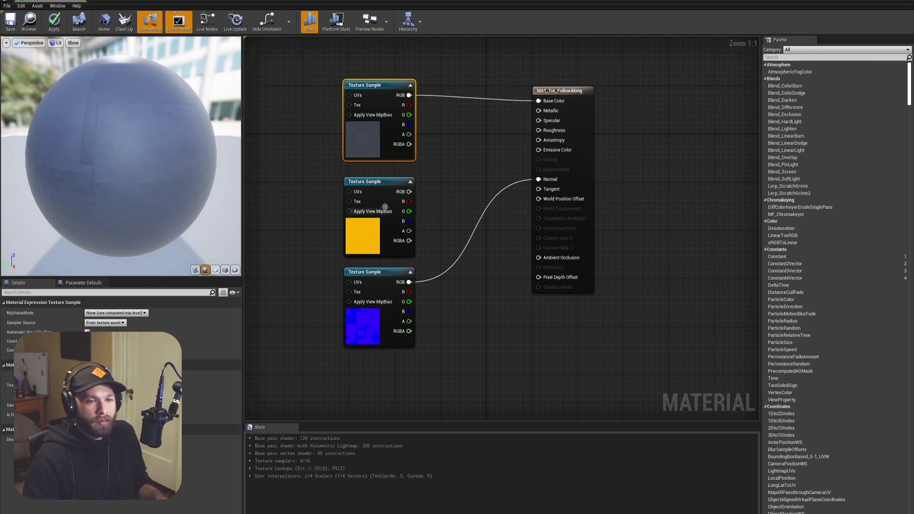
left_click(373, 240)
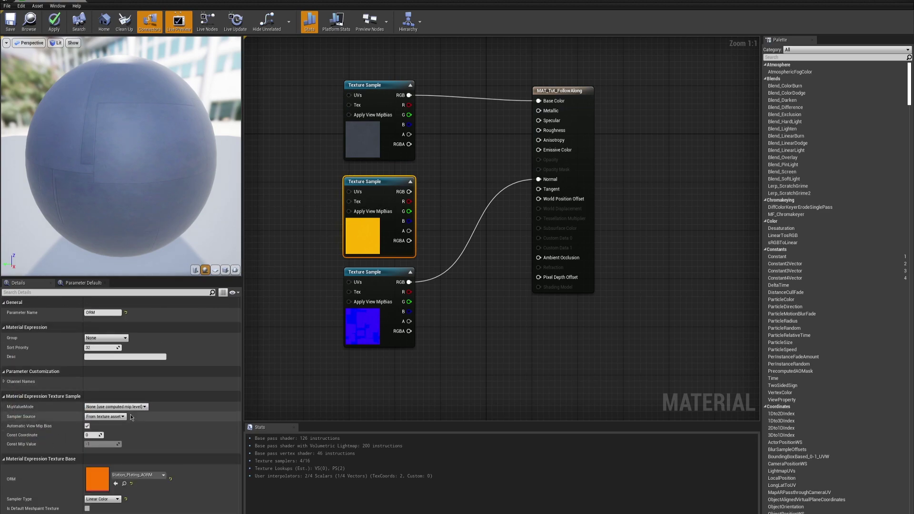
left_click(100, 499)
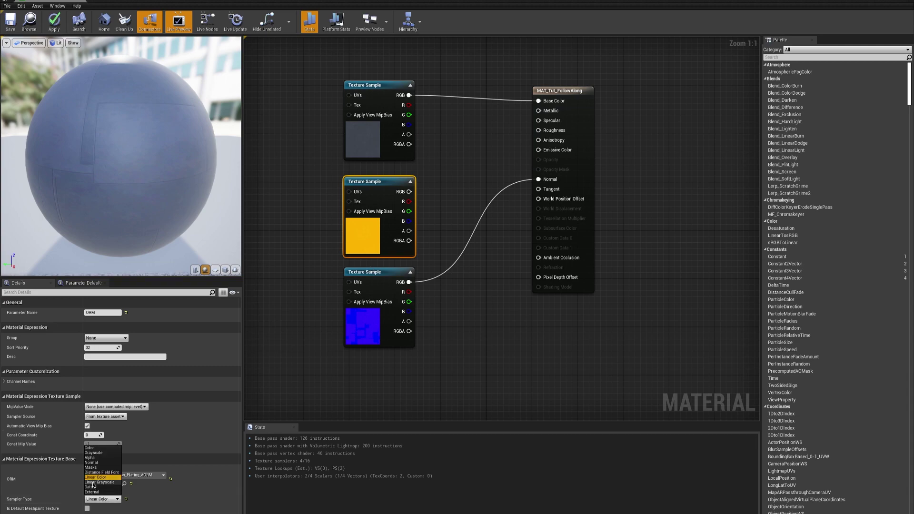
left_click(91, 478)
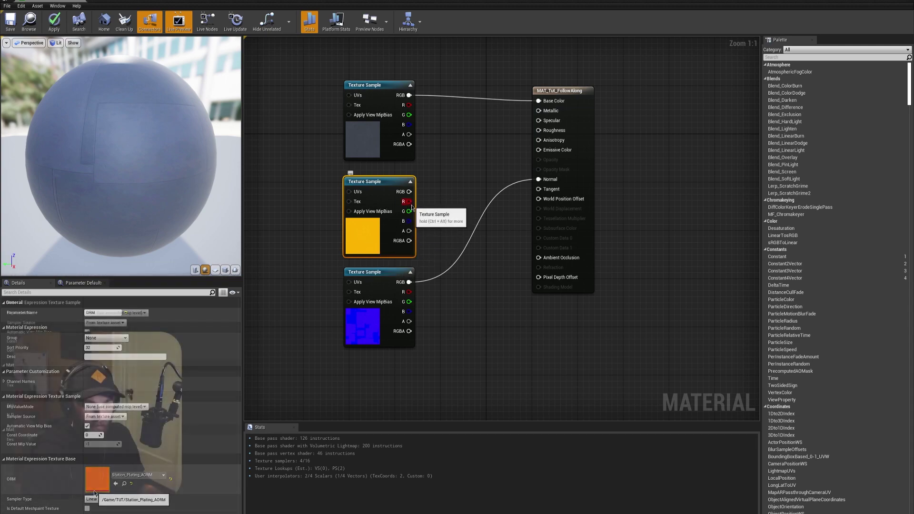
Connect the AORM texture's R to Ambient Occlusion, G to Roughness and B to Metallic, spacing the material output node farther away.
left_click_drag(409, 202, 538, 257)
left_click_drag(409, 211, 539, 132)
left_click_drag(408, 220, 653, 91)
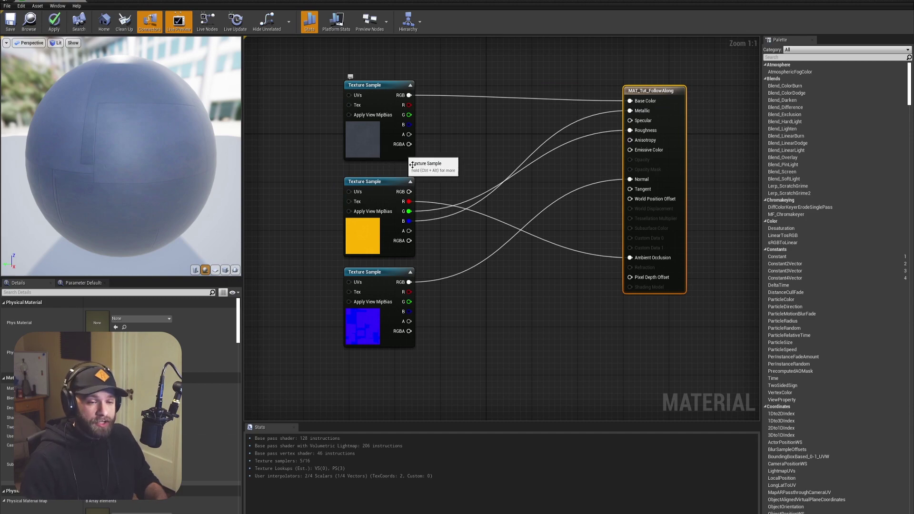
right_click_drag(461, 155, 466, 182)
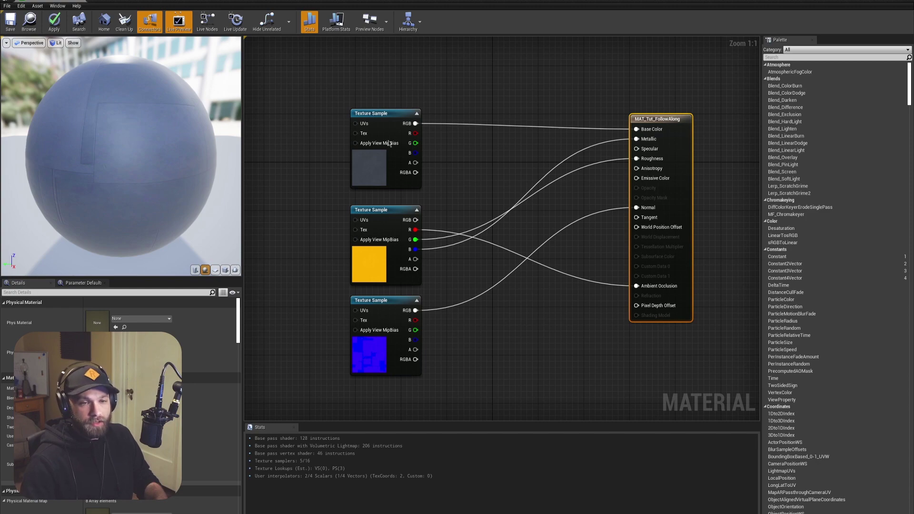
left_click(466, 158)
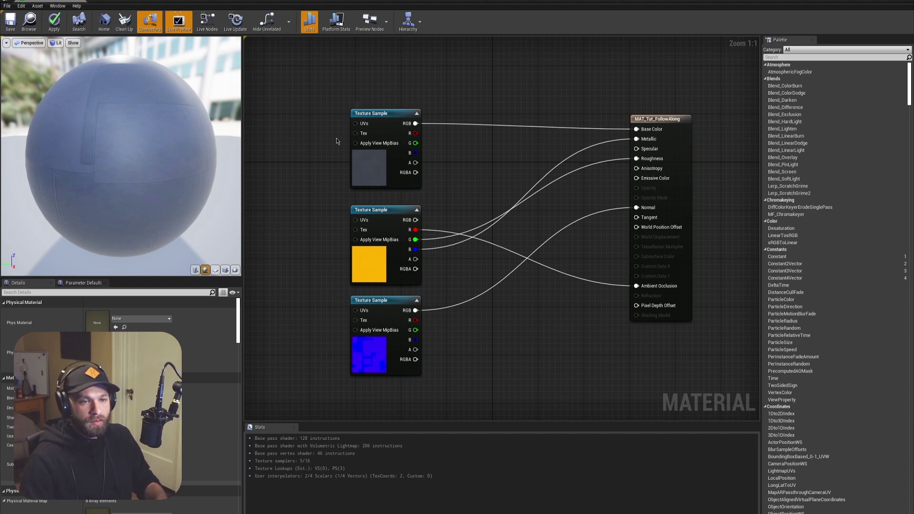
Convert the base color Texture Sample to a parameter named Base Color.
left_click(374, 173)
right_click(379, 182)
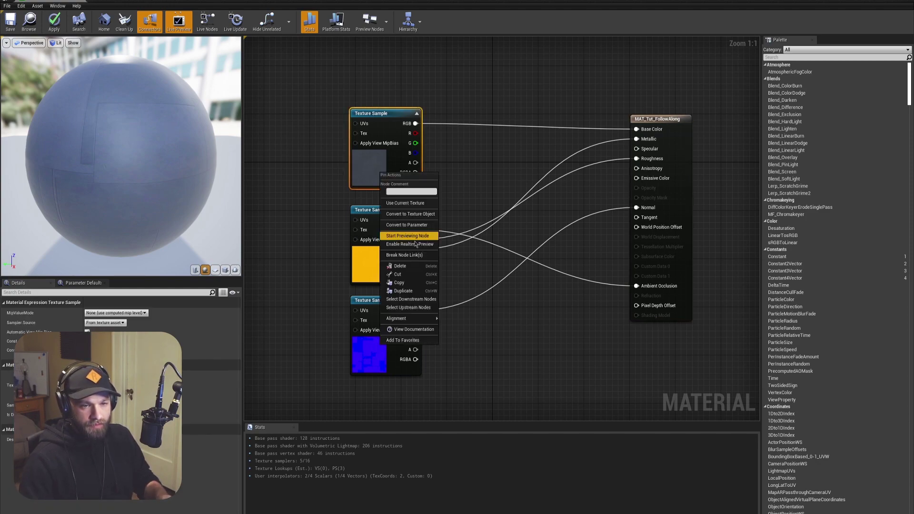
left_click(413, 226)
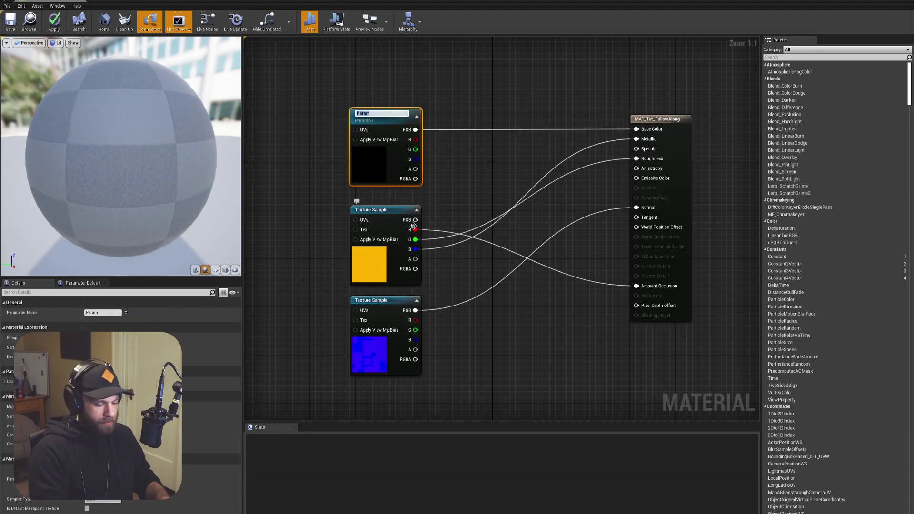
type("Base Color")
key("Return")
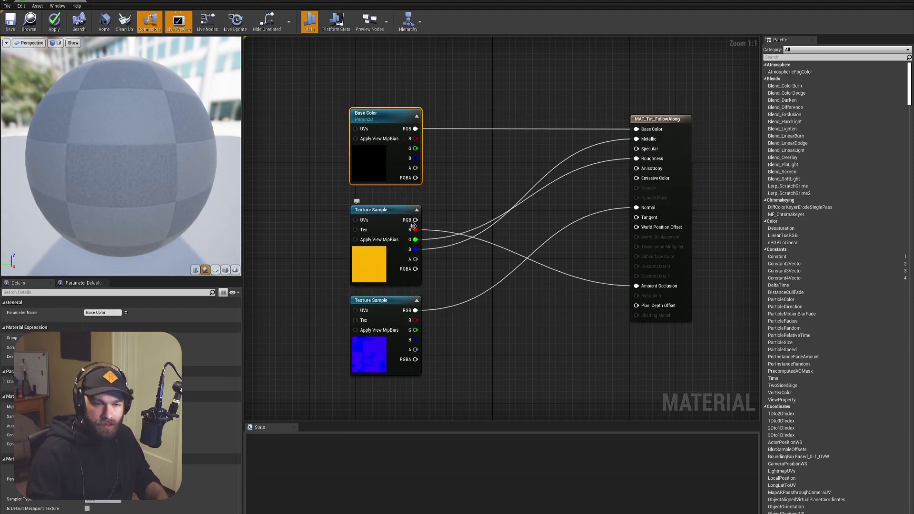
Convert the AORM Texture Sample to a parameter named ORM.
right_click(378, 260)
left_click(403, 314)
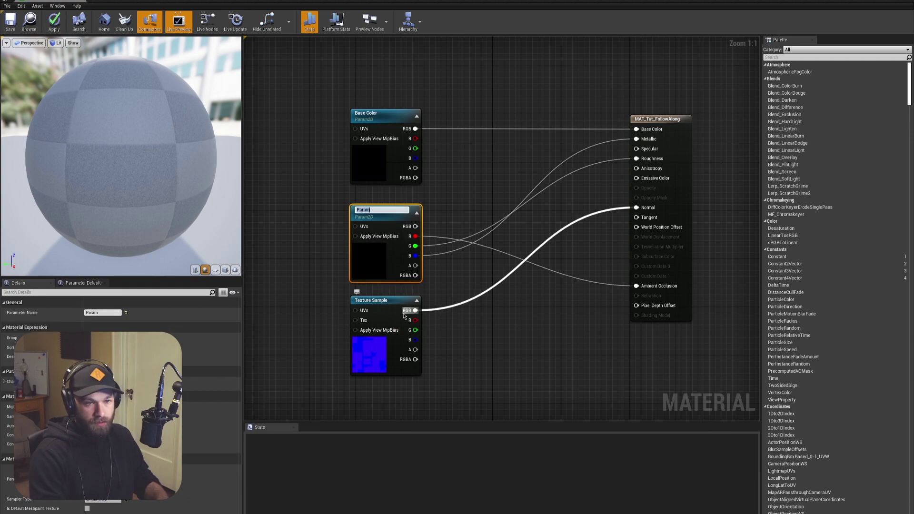
type("ORM")
key("Return")
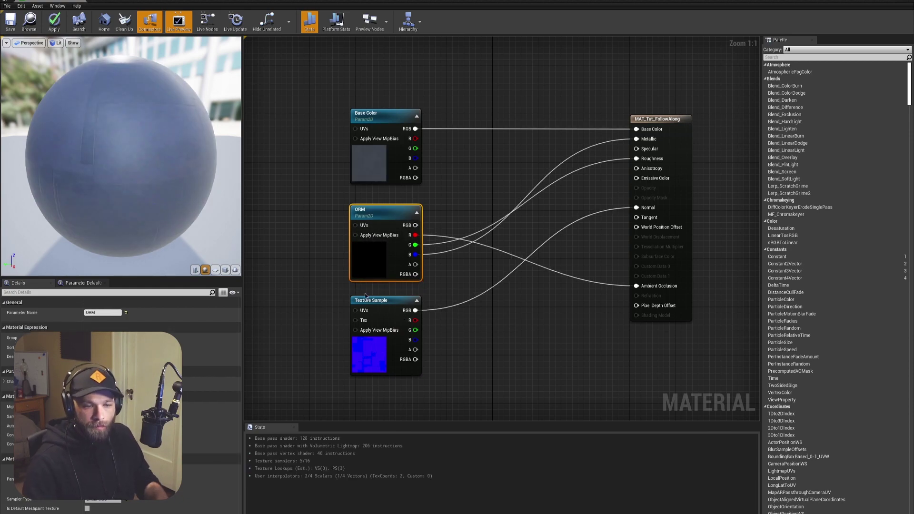
Convert the normal Texture Sample to a parameter named Normal and save the material.
right_click(403, 314)
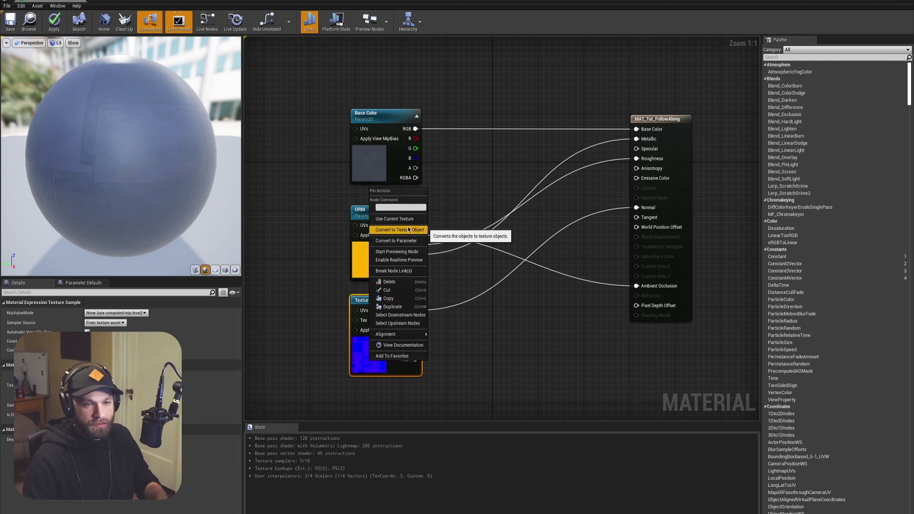
left_click(394, 241)
type("Norma")
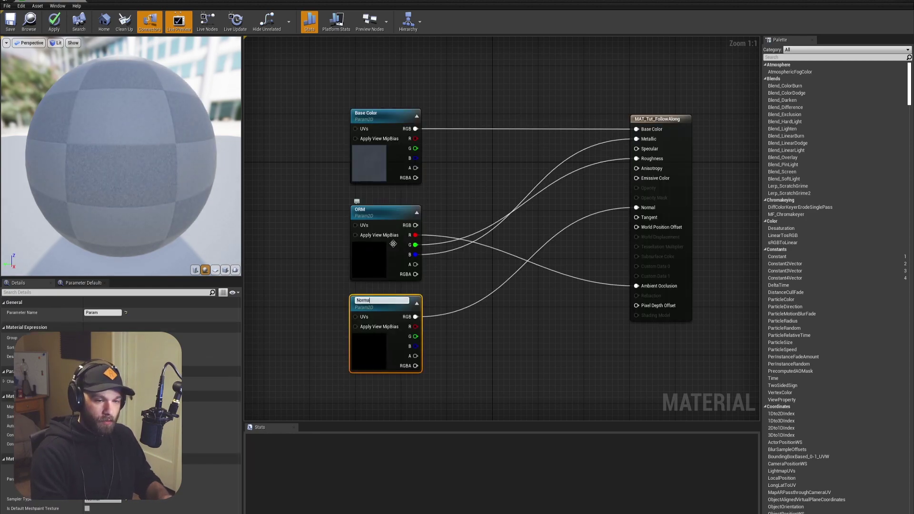
type("l")
key("Return")
mouse_move(528, 160)
right_mouse_down()
mouse_move(530, 135)
mouse_move(535, 166)
right_mouse_up()
left_click(10, 21)
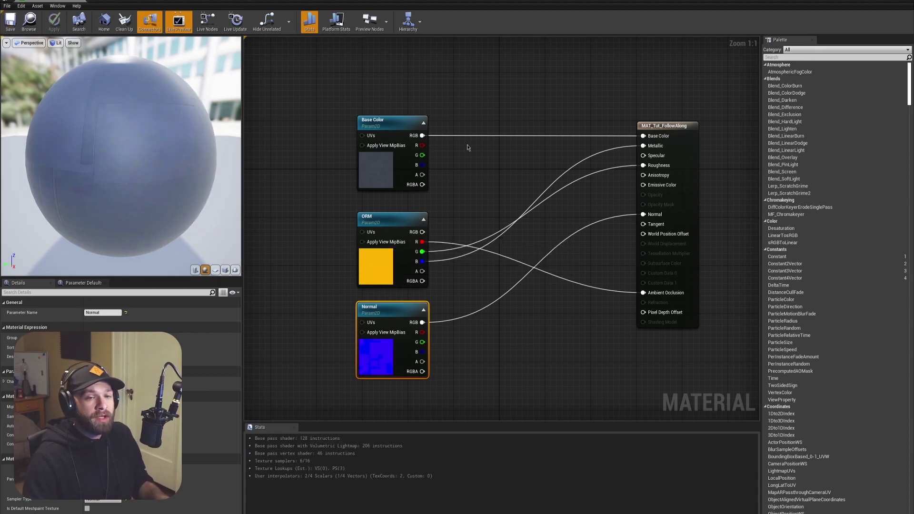
right_click_drag(434, 112, 409, 123)
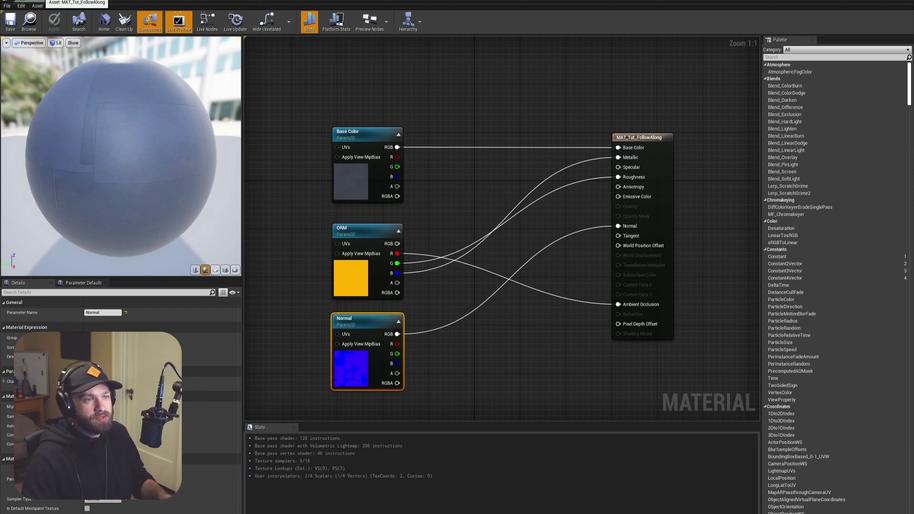
Close the material editor and create a material instance of MAT_Tut_FollowAlong named MI_Test.
middle_click(40, 0)
left_click(253, 448)
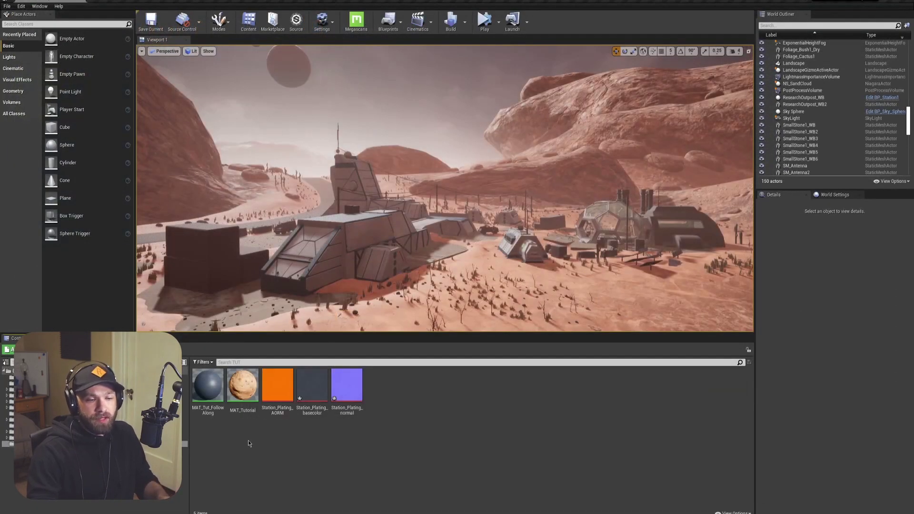
right_click(206, 386)
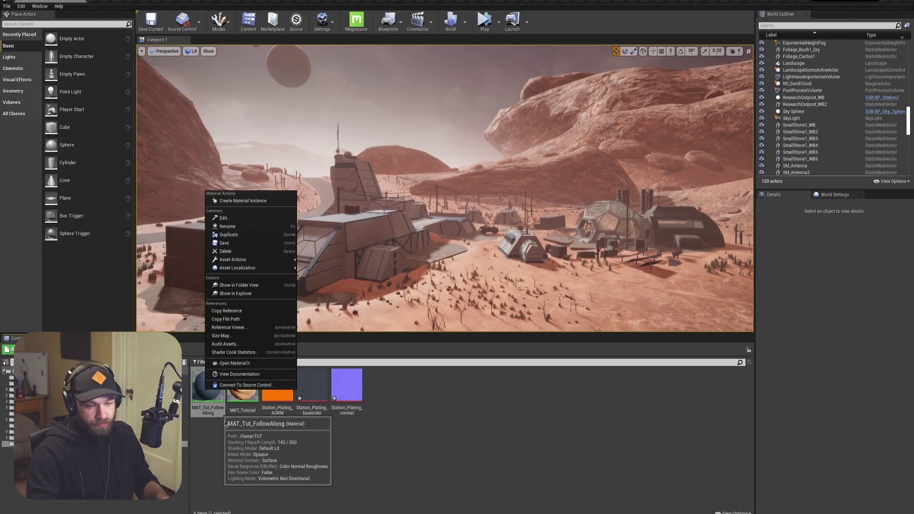
left_click(248, 203)
type("MI_Test")
key("Return")
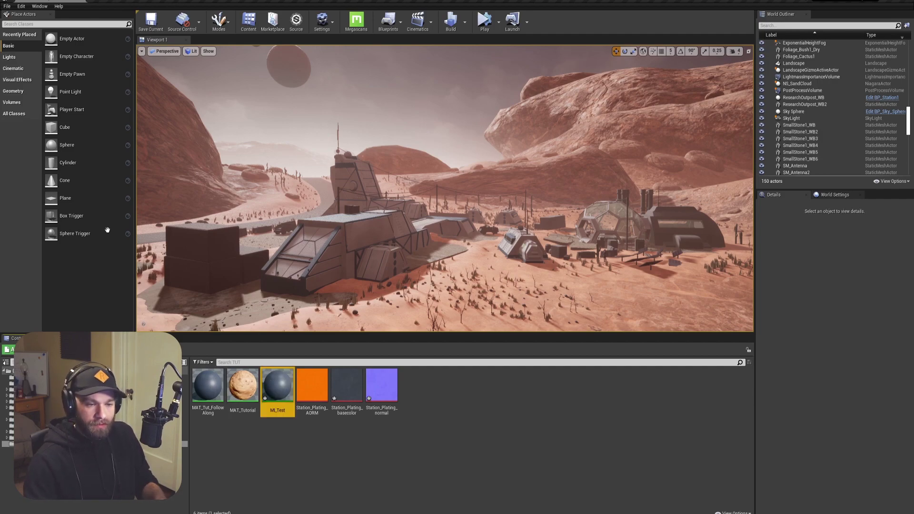
Open MI_Test and enable the Base Color, Normal and ORM texture parameter overrides.
double_click(291, 388)
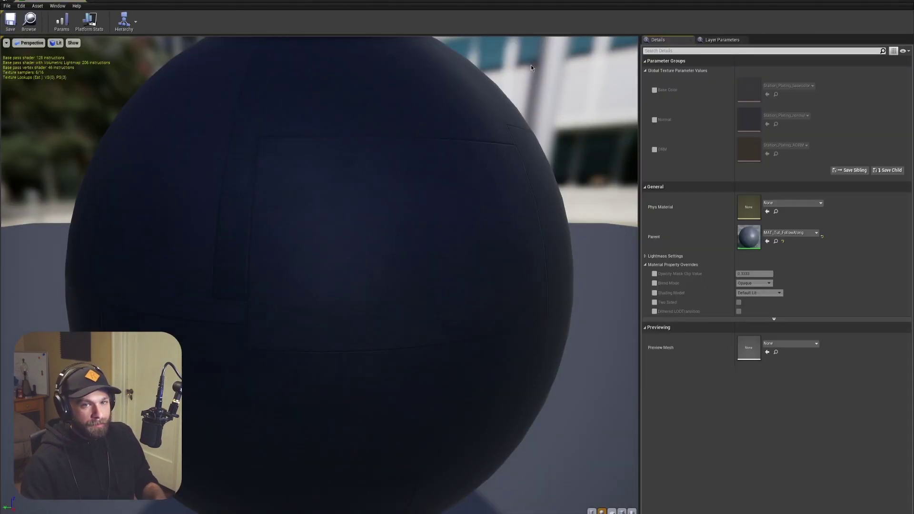
left_click(654, 90)
left_click(654, 120)
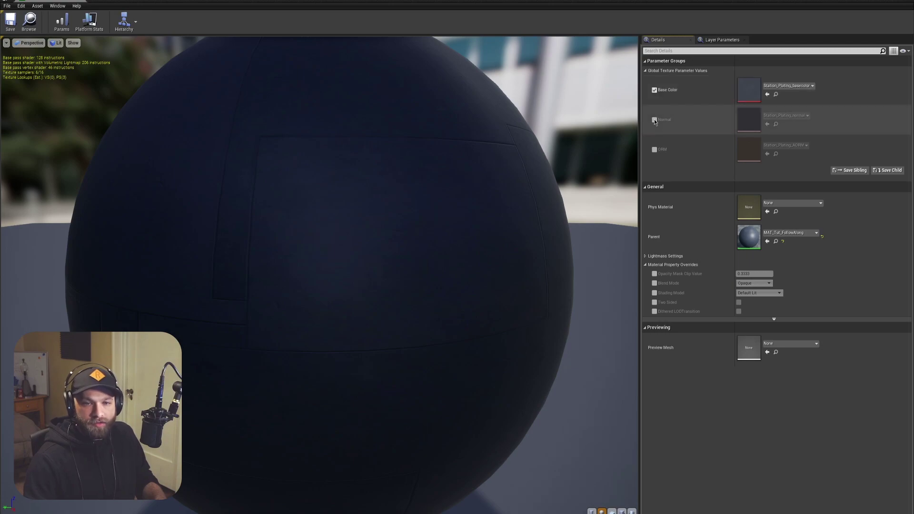
left_click(654, 149)
Browse the textures available for the Base Color parameter of MI_Test without replacing the current one.
left_click(801, 86)
scroll(815, 298, "down", 3)
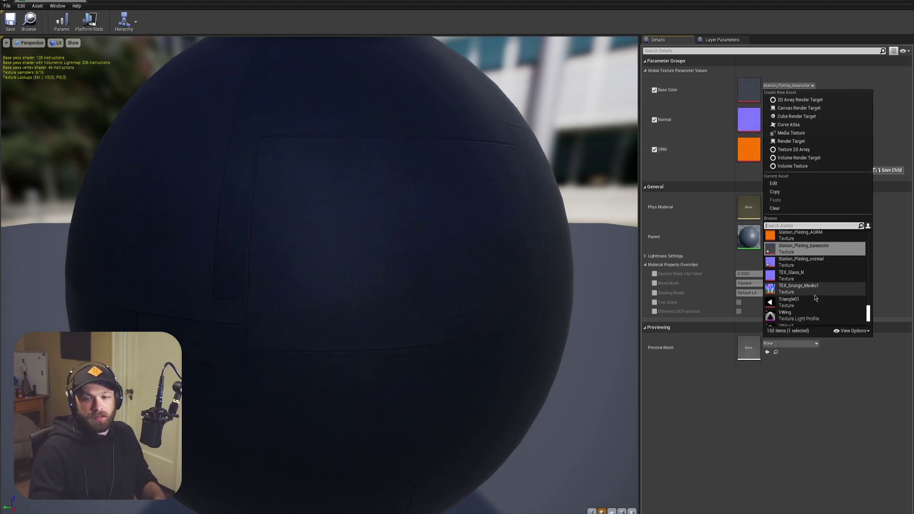
left_click(890, 132)
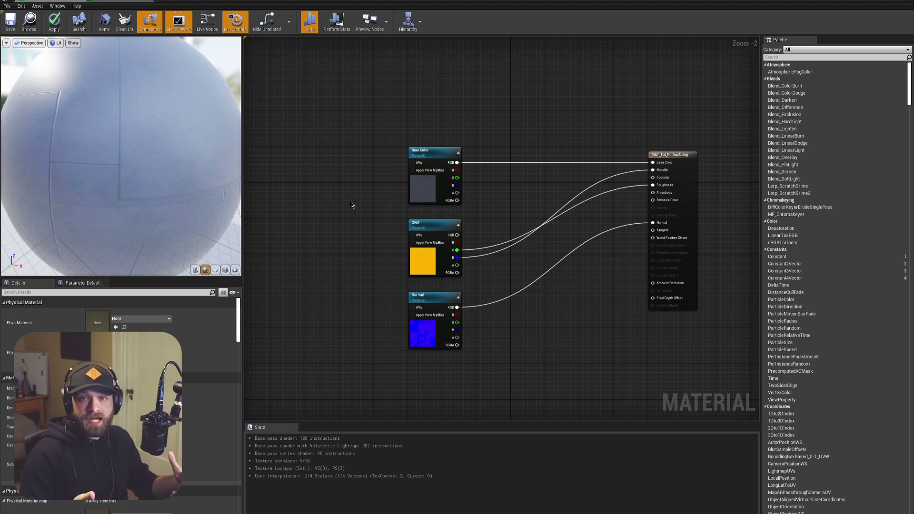
Add a TextureCoordinate node to the MAT_Tut_FollowAlong graph, placed before the three texture parameter nodes.
mouse_move(351, 203)
right_mouse_down()
mouse_move(338, 233)
mouse_move(350, 218)
right_mouse_up()
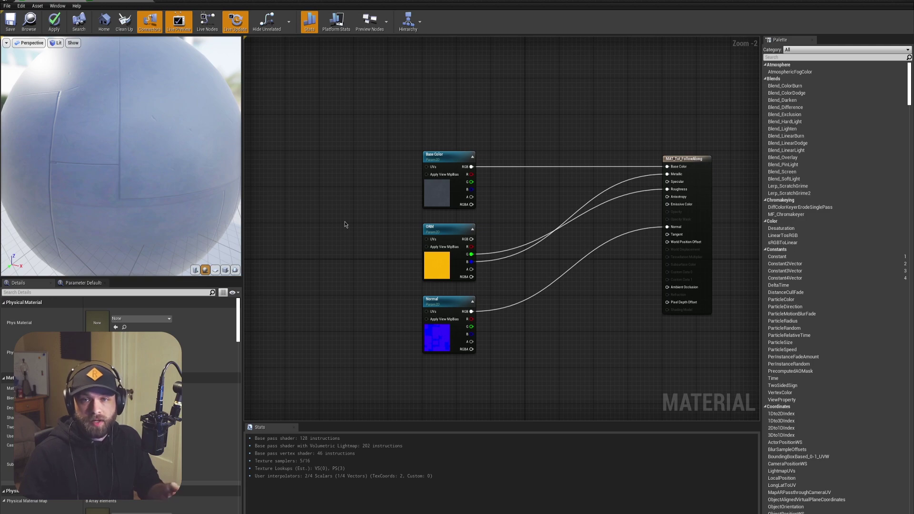
mouse_move(345, 225)
right_mouse_down()
mouse_move(367, 214)
mouse_move(354, 210)
right_mouse_up()
right_click(323, 217)
type("TE")
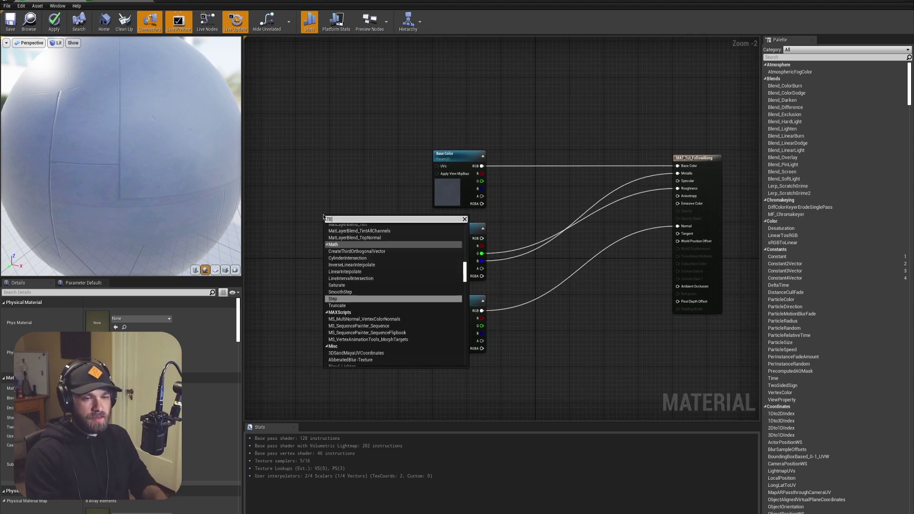
type("X")
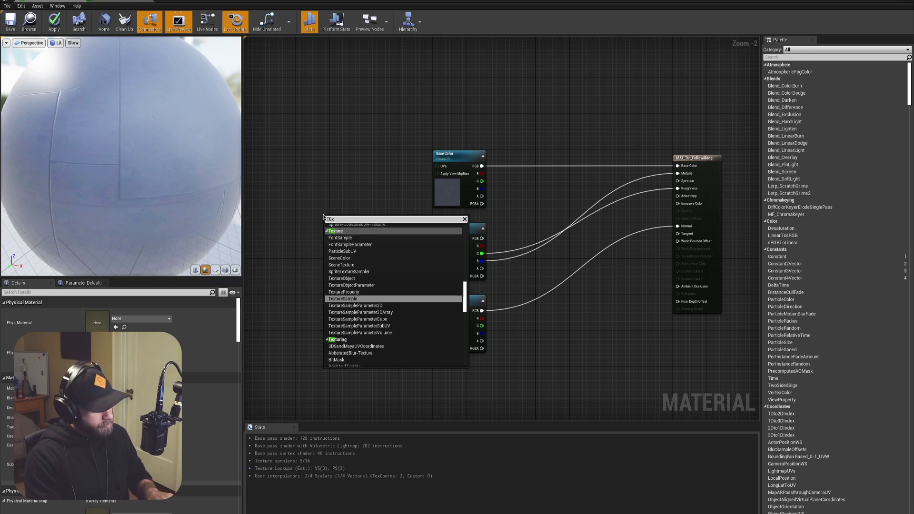
type("coord")
key("Return")
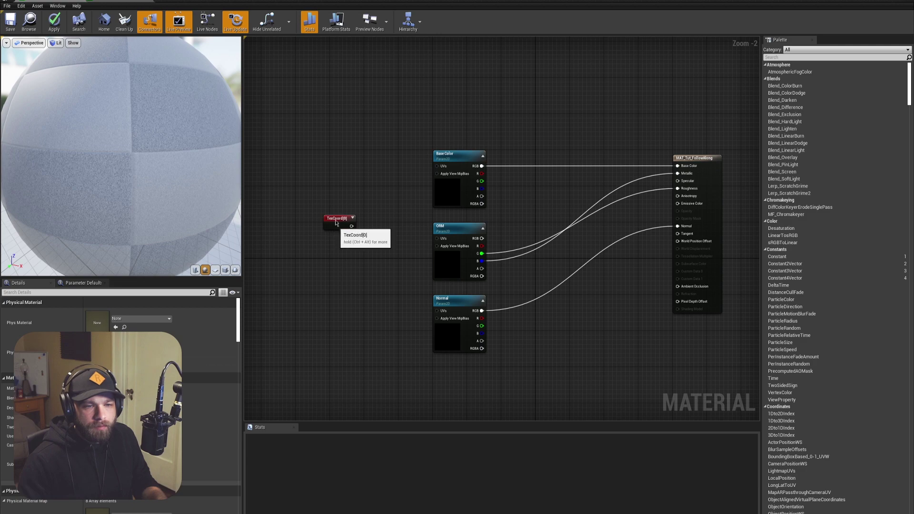
left_click_drag(328, 215, 322, 192)
Add a Multiply node beside the TexCoord node and connect the TexCoord output to its A input.
key("m")
left_click(384, 213)
right_click_drag(377, 200, 389, 210)
left_click_drag(415, 228, 377, 231)
Add two Constant nodes below the TexCoord node and stack them one above the other.
left_click(323, 295)
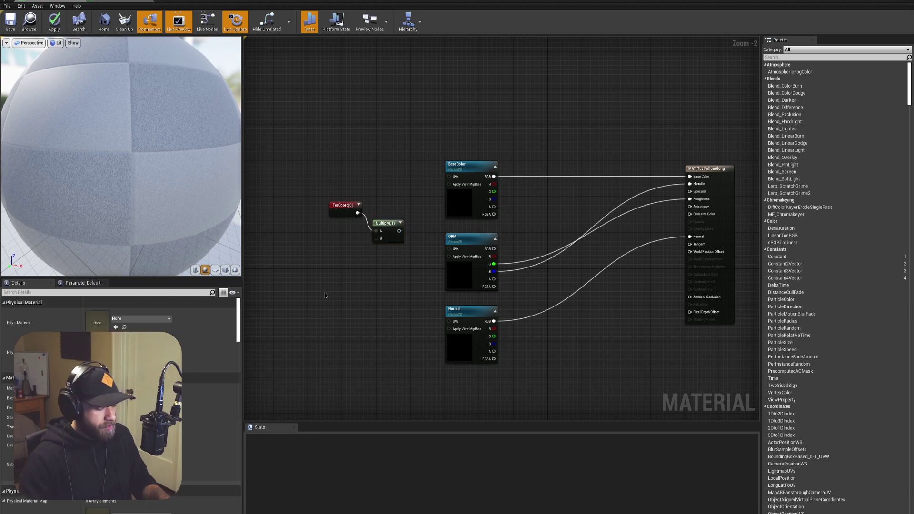
key("1")
left_click(307, 295)
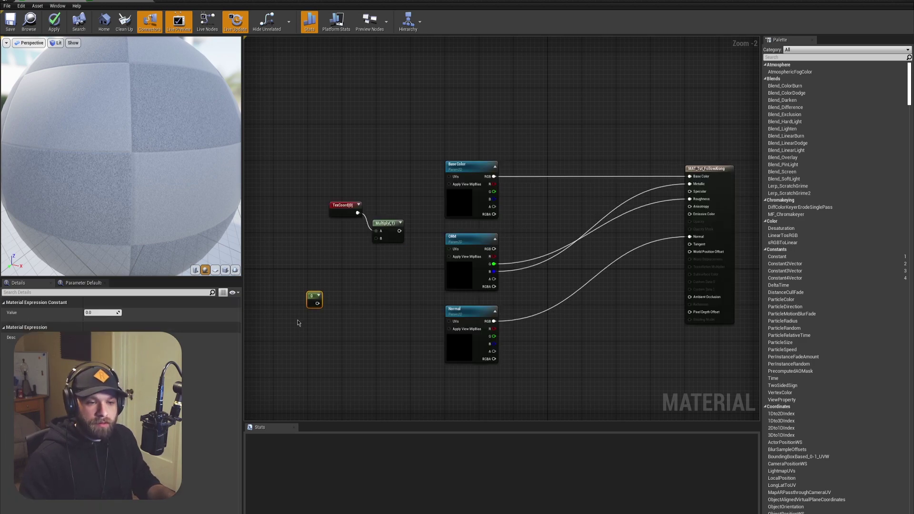
left_click_drag(313, 301, 313, 277)
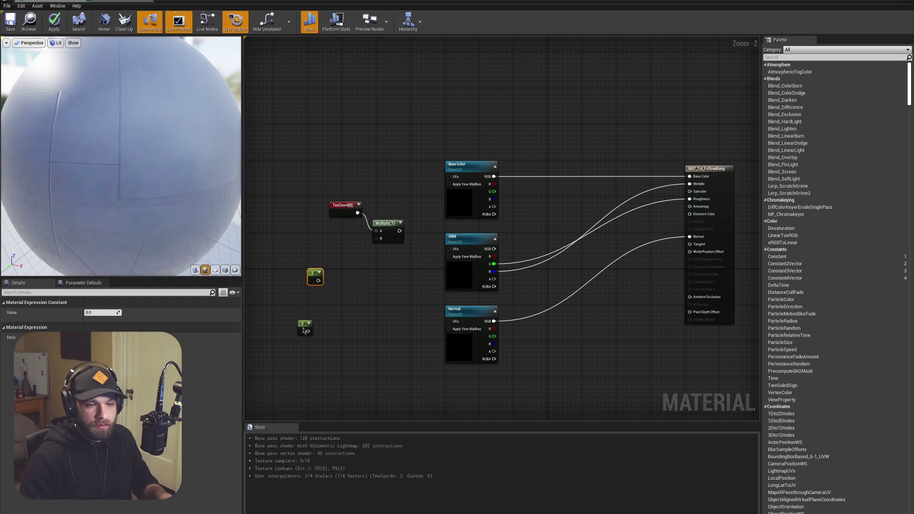
left_click_drag(306, 327, 312, 308)
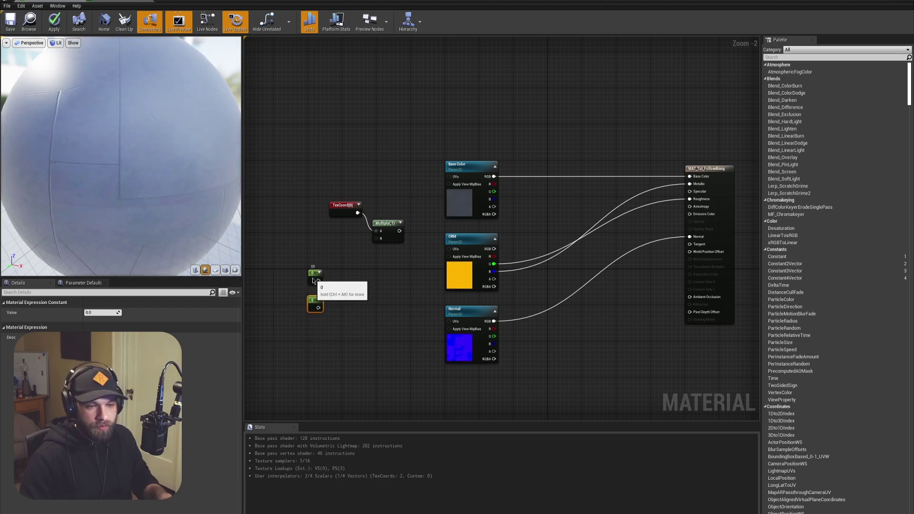
Convert the upper Constant node to a scalar parameter named U Scale.
right_click(313, 281)
left_click(339, 309)
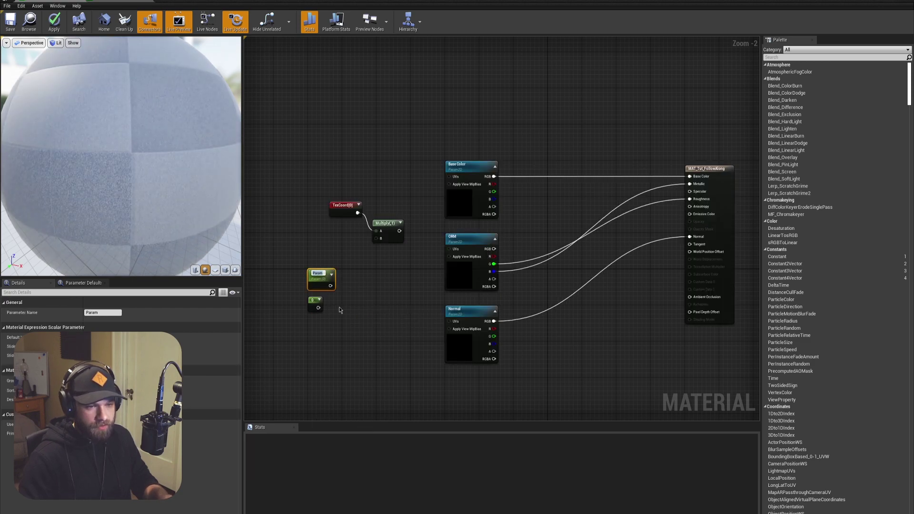
type("U Scale")
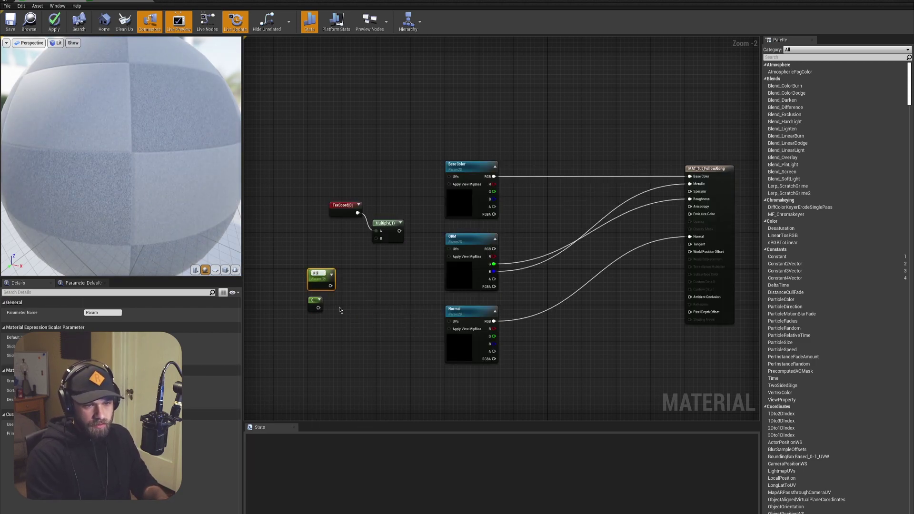
key("Return")
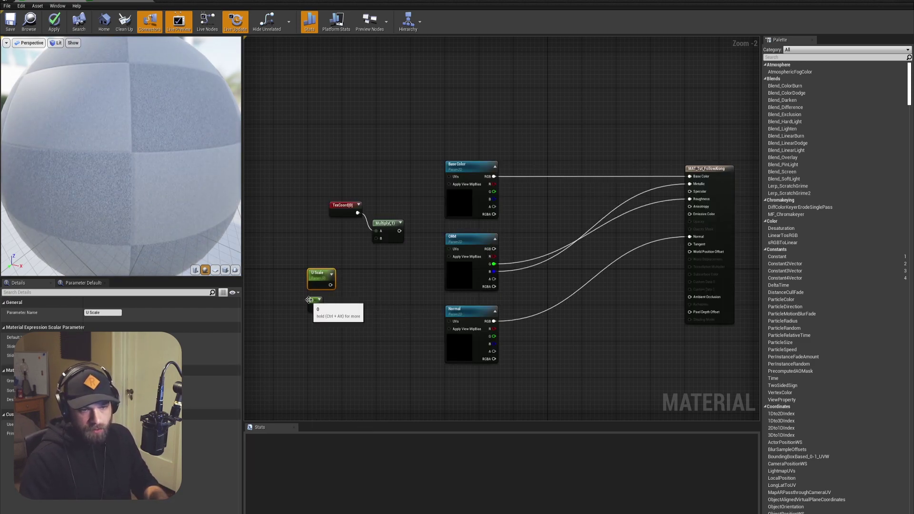
Convert the lower Constant node to a scalar parameter named V Scale.
right_click(309, 304)
left_click(339, 331)
type("V Scale")
key("Return")
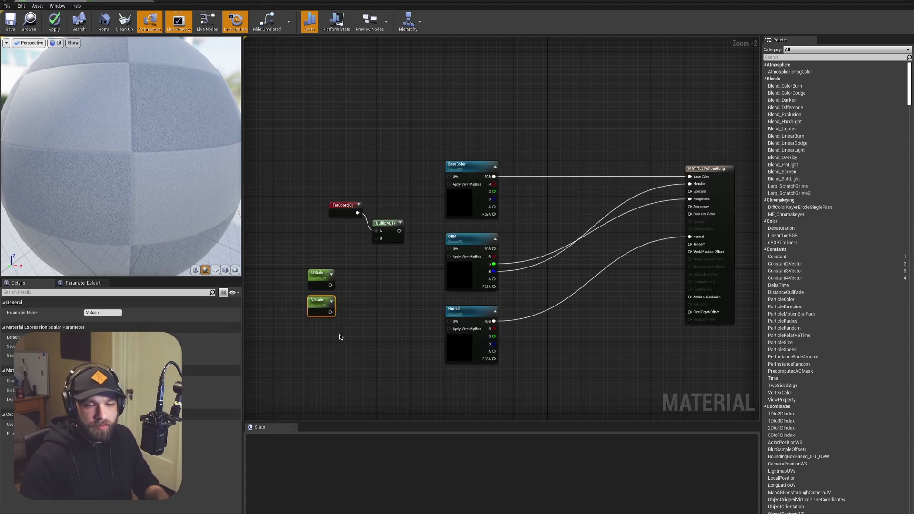
Set the default value of both the U Scale and V Scale parameters to 1.
scroll(333, 340, "up", 1)
right_click_drag(417, 278, 437, 288)
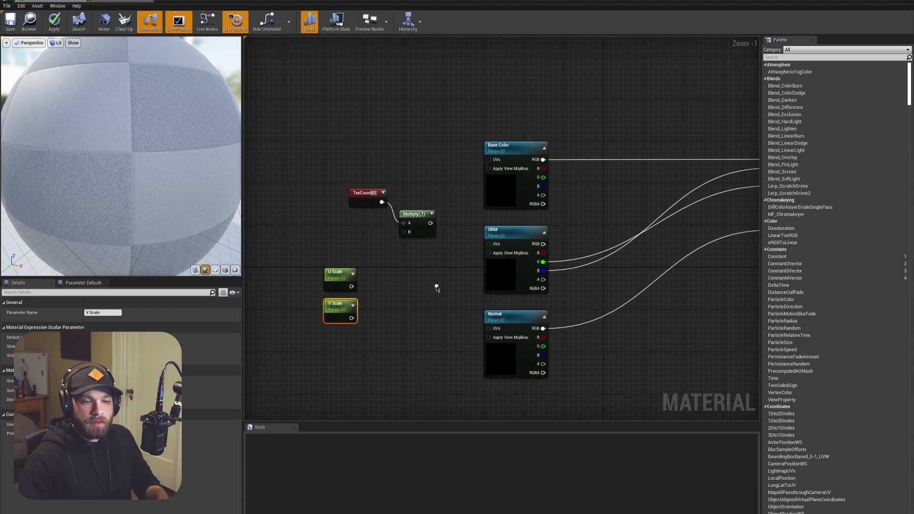
left_click(346, 278)
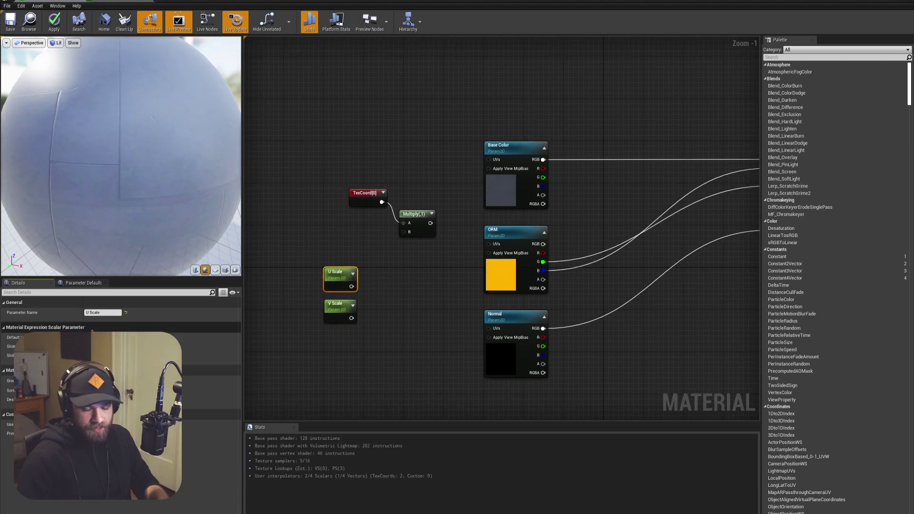
type("1")
key("Return")
left_click(345, 309)
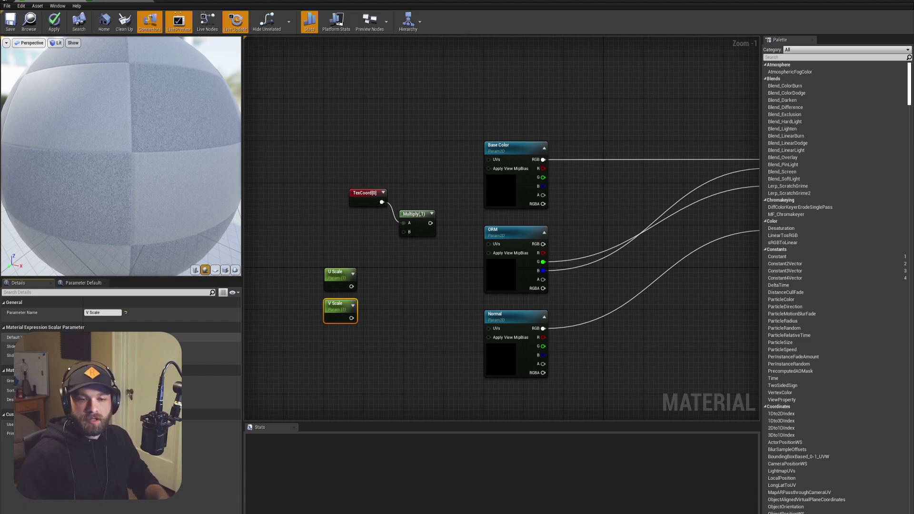
left_click(497, 276)
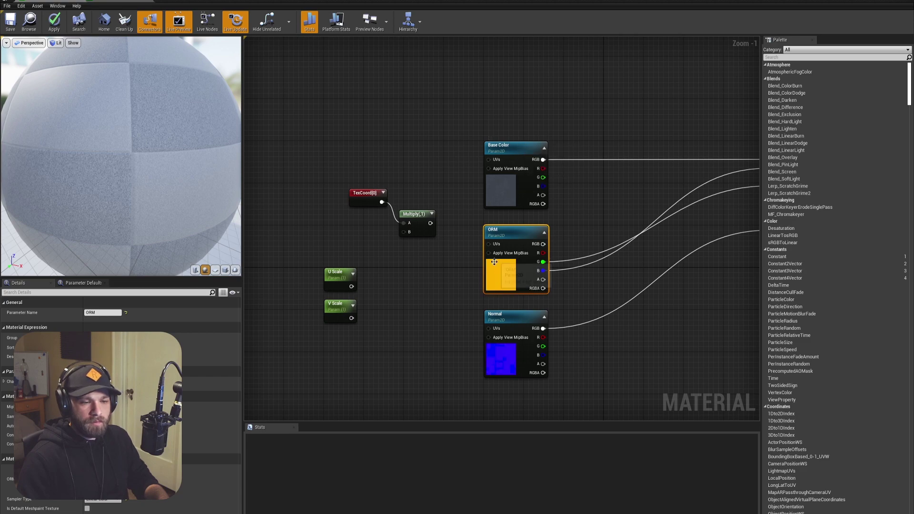
Add an AppendVector node beside the U Scale and V Scale parameters.
left_click(375, 276)
right_click(381, 302)
type("append")
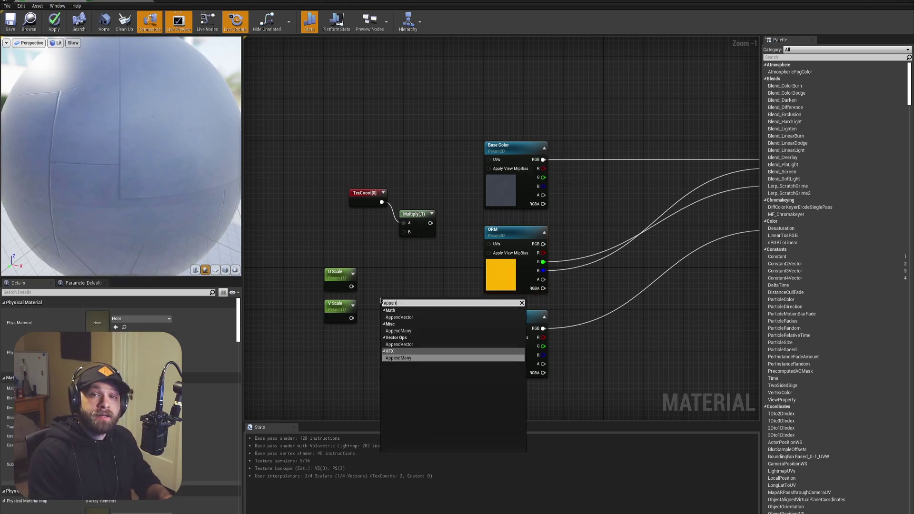
key("Up")
key("Up")
key("Up")
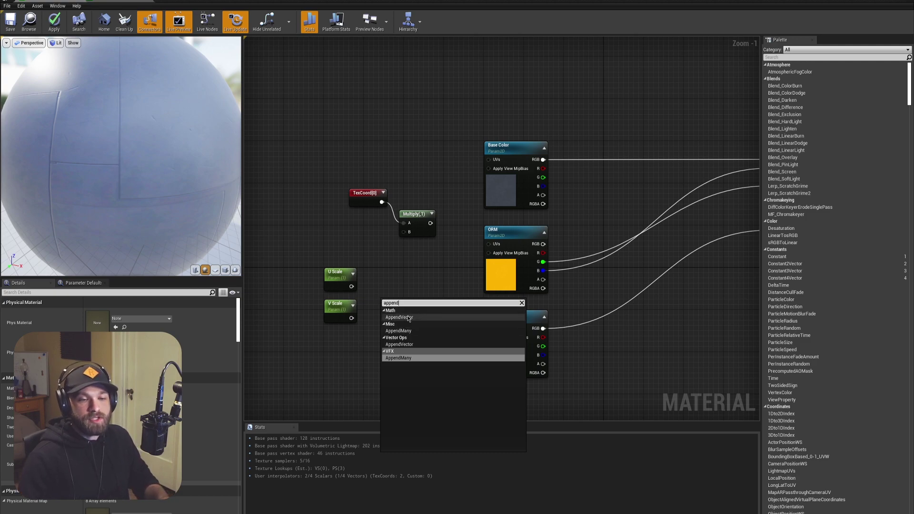
key("Return")
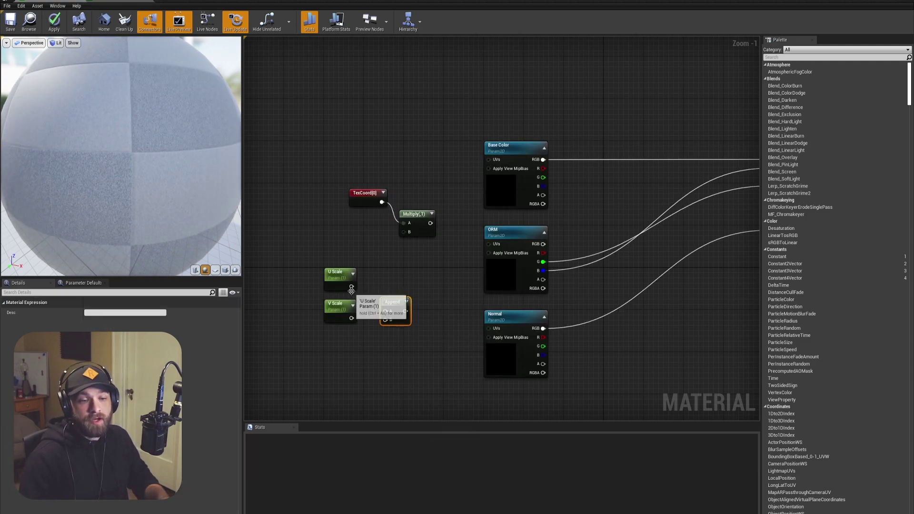
Wire U Scale and V Scale into Append's A and B, Append into Multiply's B, and Multiply into Base Color's UVs.
left_click_drag(351, 285, 387, 319)
left_click_drag(388, 305, 375, 286)
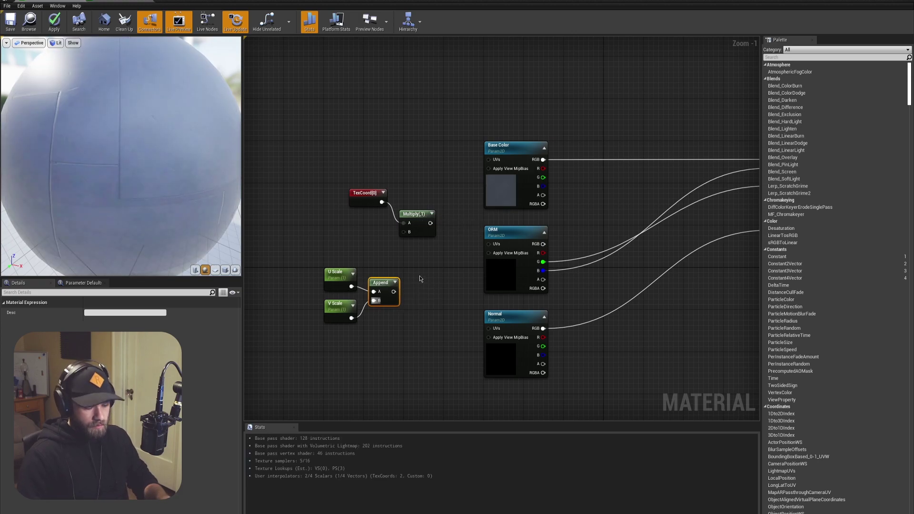
left_click_drag(394, 292, 489, 159)
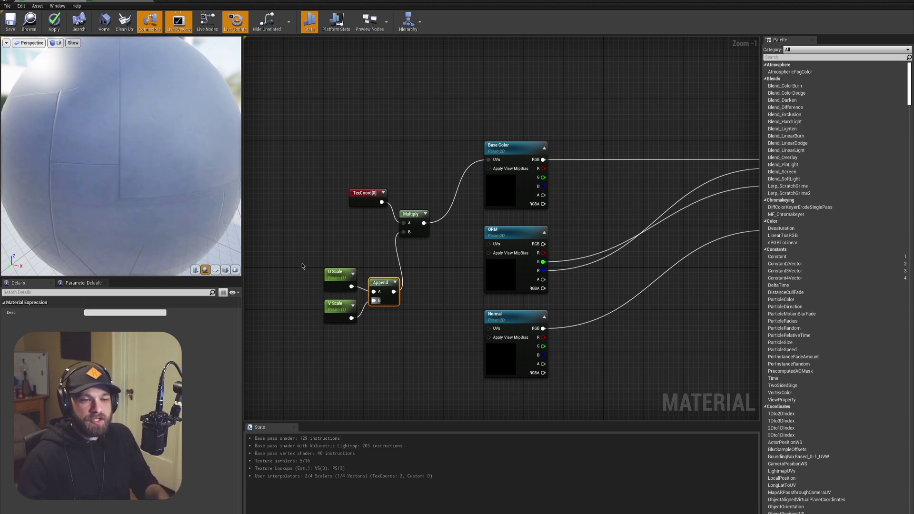
Move the scale parameters with Append, the TexCoord node and the Multiply node left to free space before the texture samples.
left_click(338, 270)
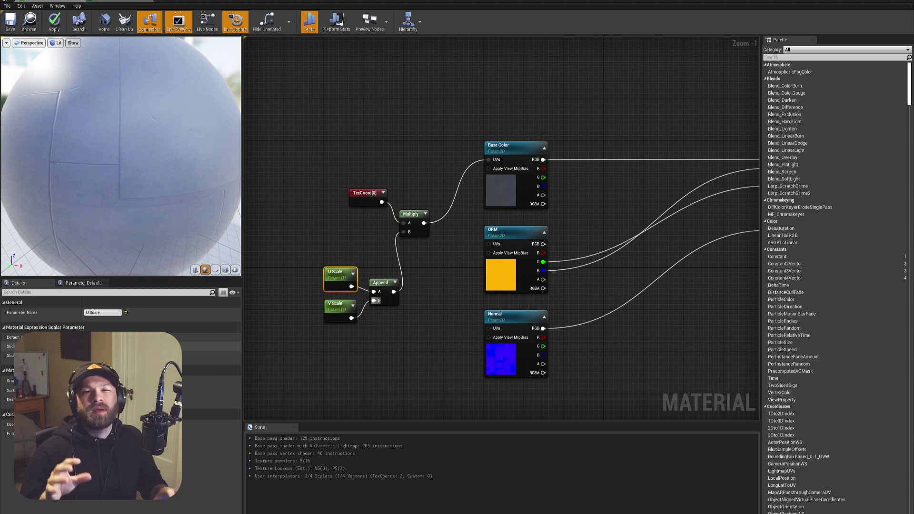
left_click_drag(394, 305, 300, 274)
left_click(332, 194)
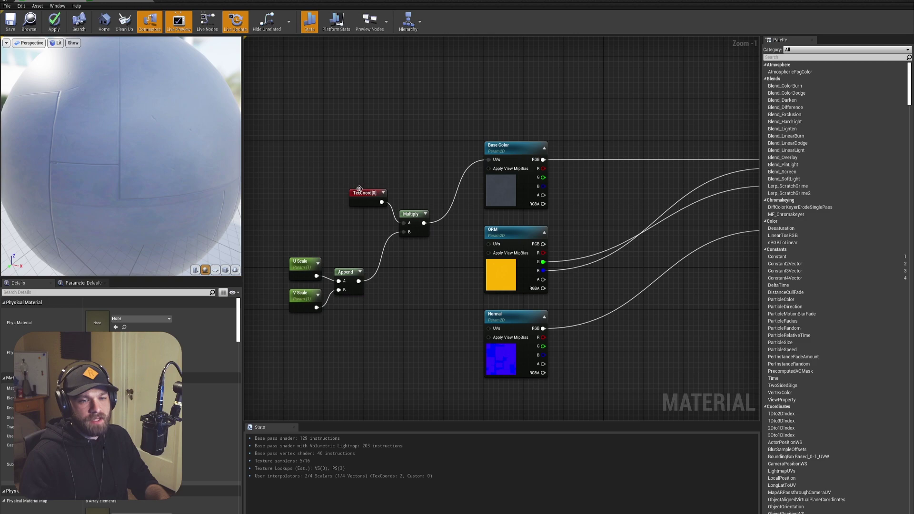
left_click_drag(360, 189, 339, 179)
left_click_drag(412, 216, 386, 216)
Add a second Multiply node before the ORM texture and connect the first Multiply's output to its A input.
key("m")
left_click(453, 292)
left_click_drag(461, 296, 437, 255)
left_click_drag(399, 227, 434, 265)
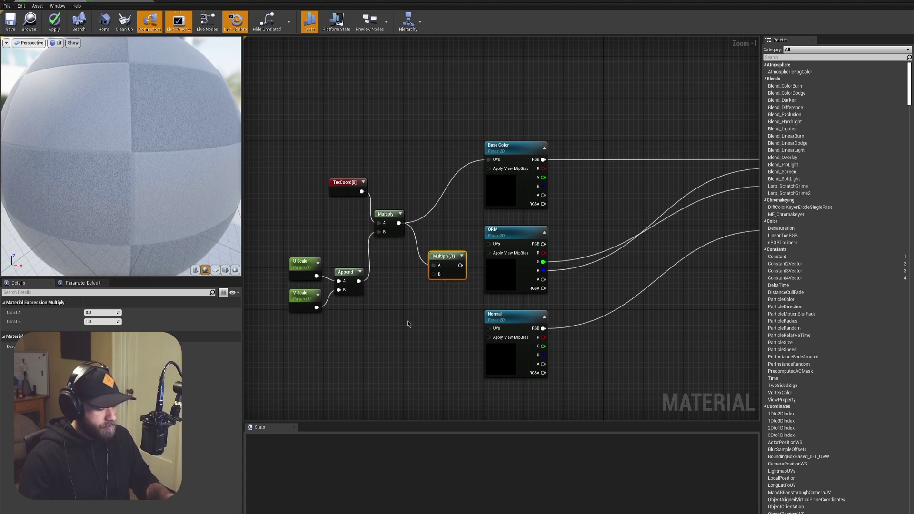
Create a scalar parameter named UV Tiling Amount from a new Constant and connect it to the second Multiply's B input.
key("1")
left_click(396, 332)
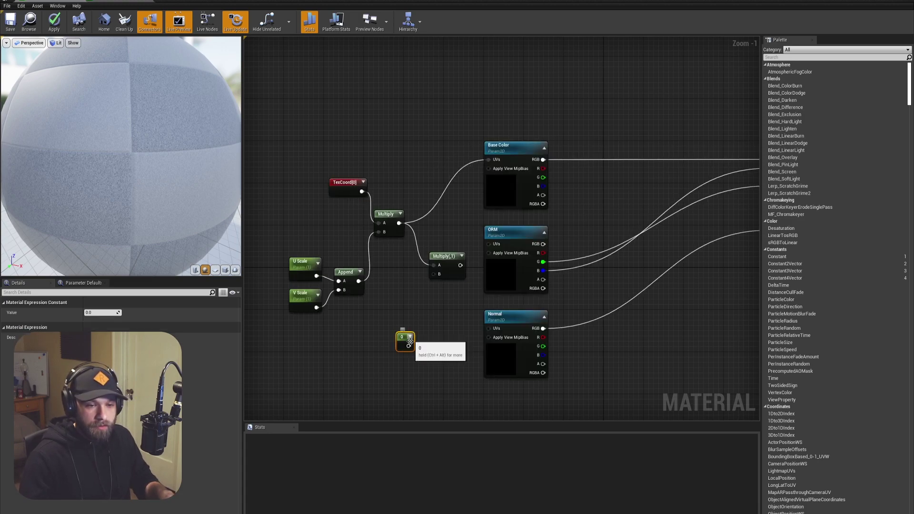
left_click_drag(408, 346, 438, 278)
right_click(404, 340)
left_click(422, 376)
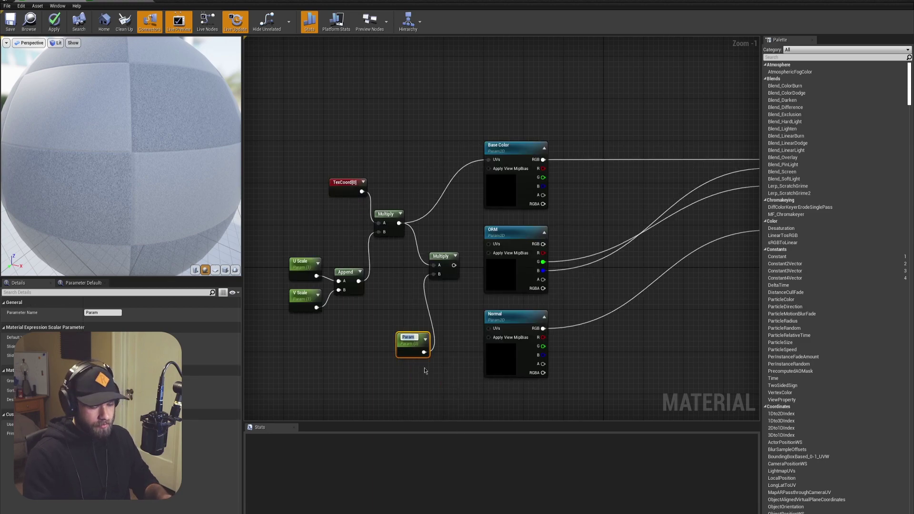
type("UV Tiling Amount")
key("Return")
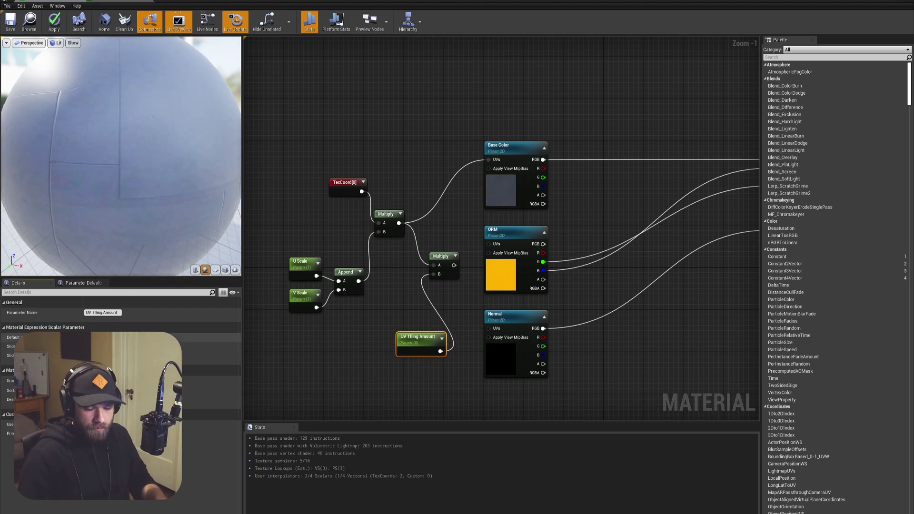
Reposition UV Tiling Amount and connect the second Multiply's output to the UVs inputs of Base Color, ORM and Normal.
left_click_drag(416, 354, 388, 335)
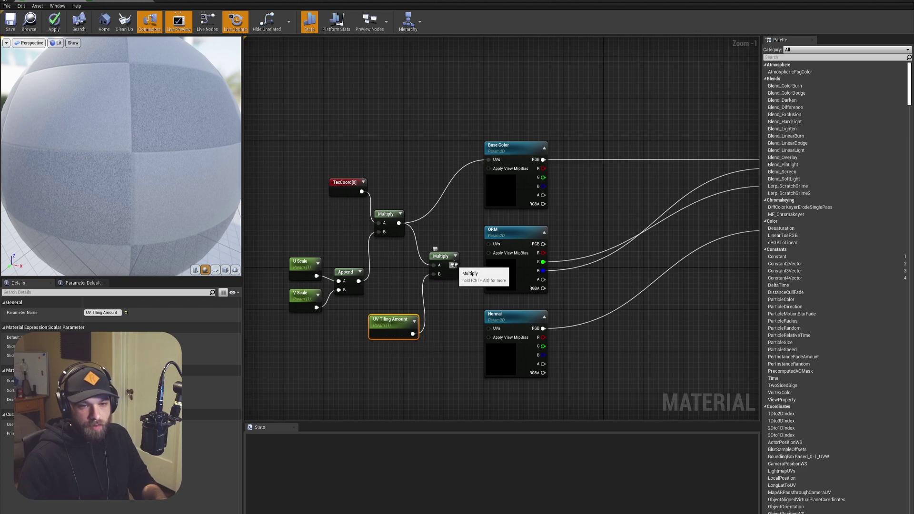
left_click_drag(453, 265, 488, 160)
left_click_drag(453, 265, 488, 328)
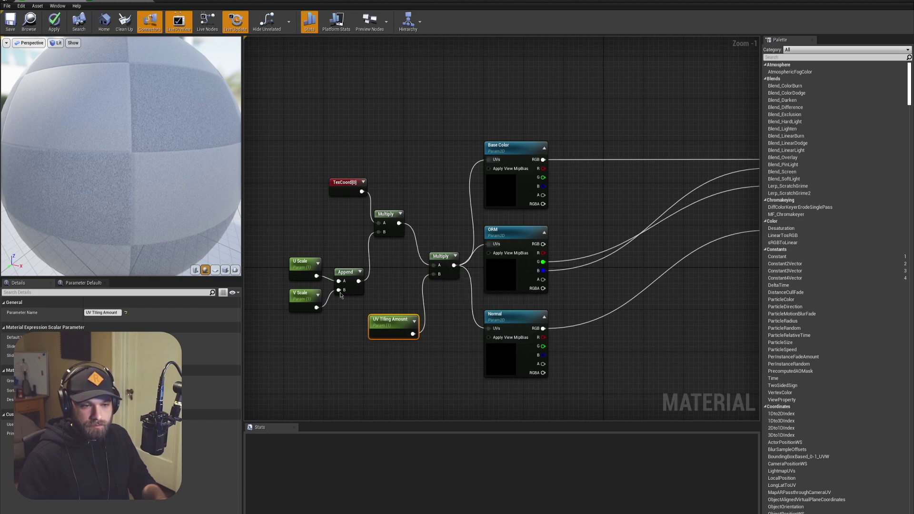
Arrange the scale, Append, TexCoord, Multiply and UV Tiling Amount nodes into a compact chain beside the texture samples.
left_click_drag(291, 247, 362, 310)
left_click_drag(345, 271, 341, 202)
left_click(359, 161)
left_click_drag(434, 255, 426, 214)
left_click_drag(390, 315, 370, 252)
left_click(386, 304)
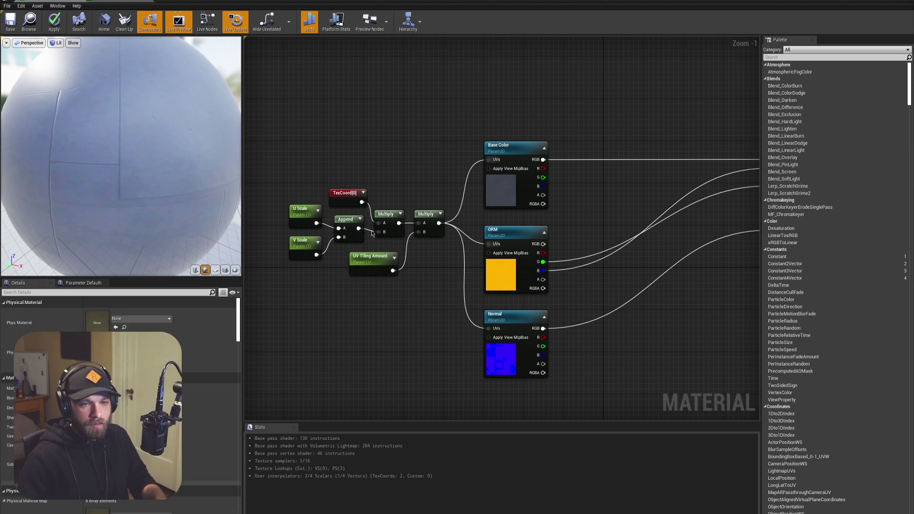
left_click_drag(388, 217, 388, 223)
left_click(374, 196)
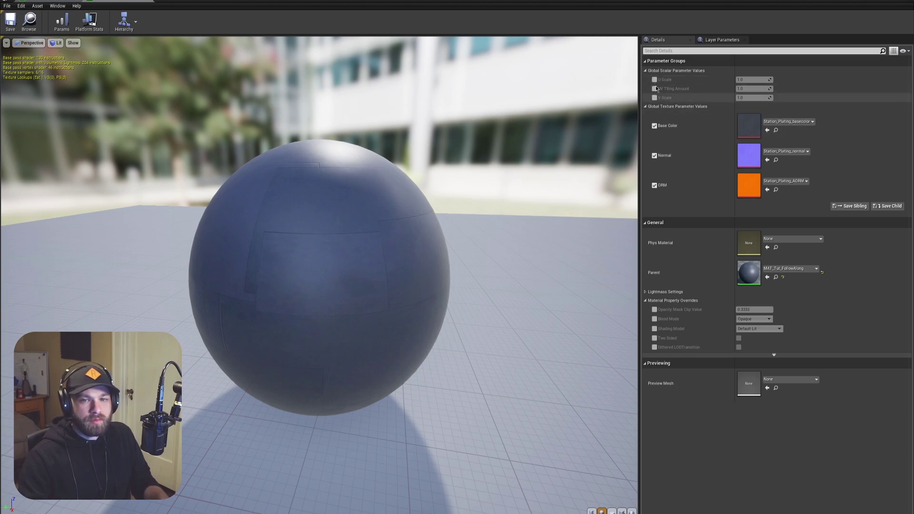
Enable the U Scale and V Scale overrides in the material instance.
left_click_drag(282, 284, 457, 284)
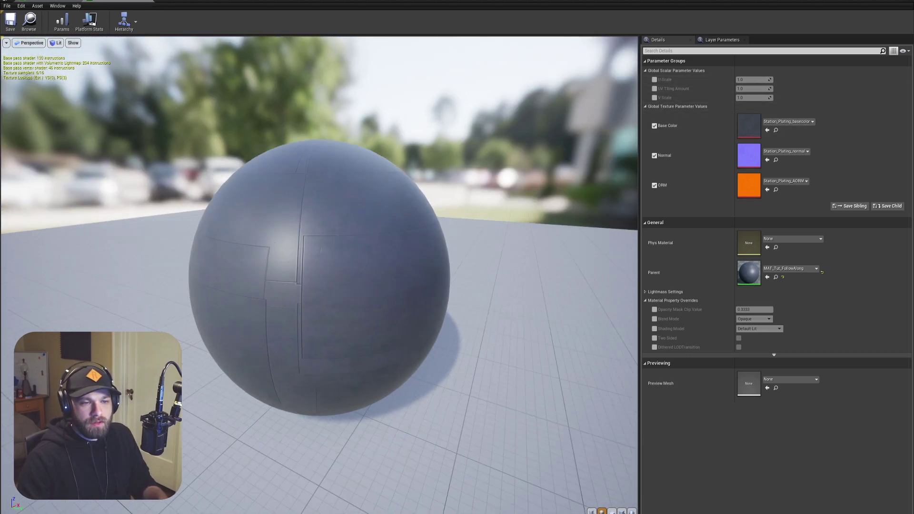
left_click(655, 80)
left_click(654, 97)
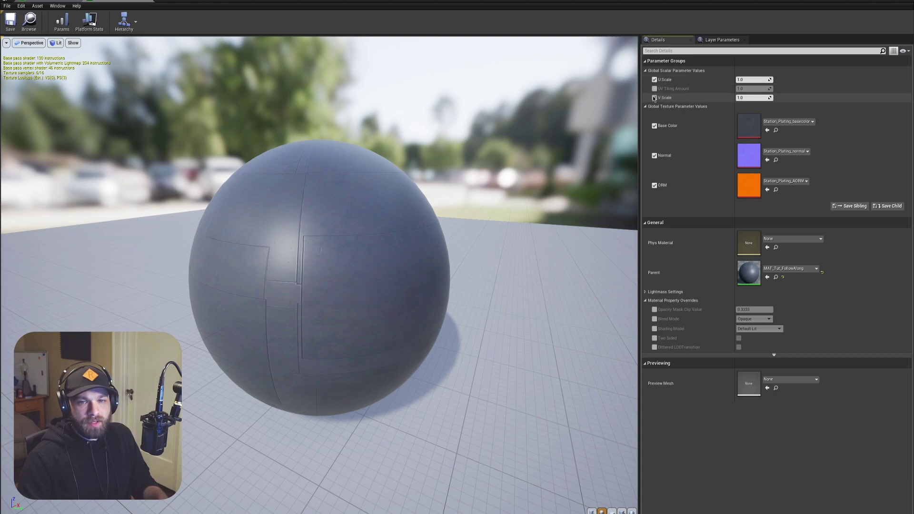
Test V Scale at 2 and about 67 on the preview sphere, then restore it to 1.
left_click(741, 98)
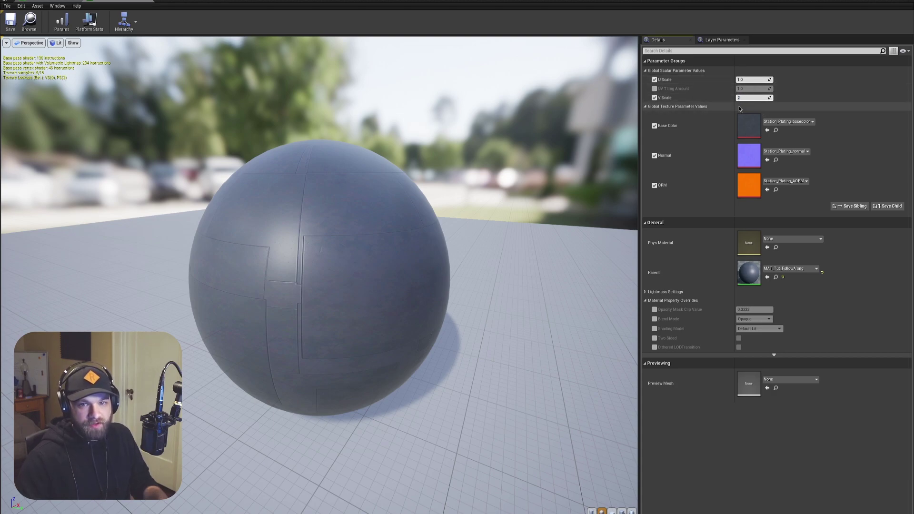
type("2")
key("Return")
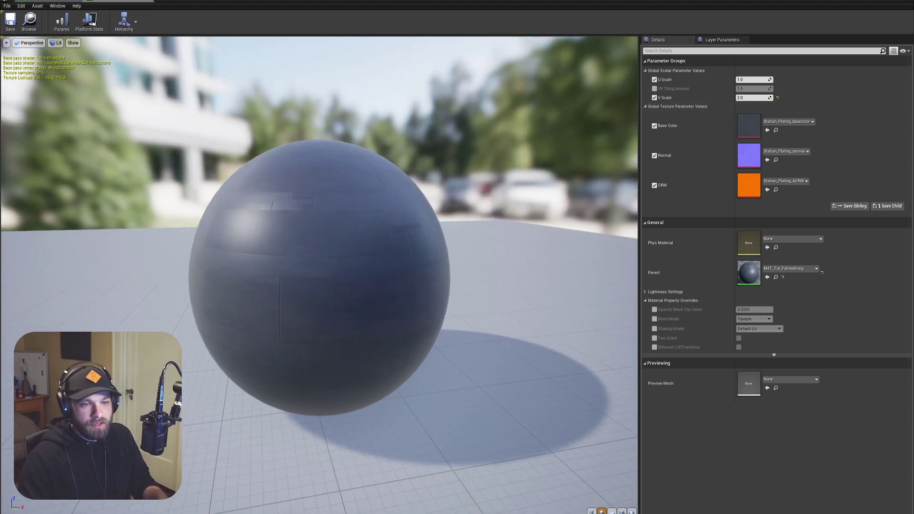
left_click_drag(423, 282, 426, 309)
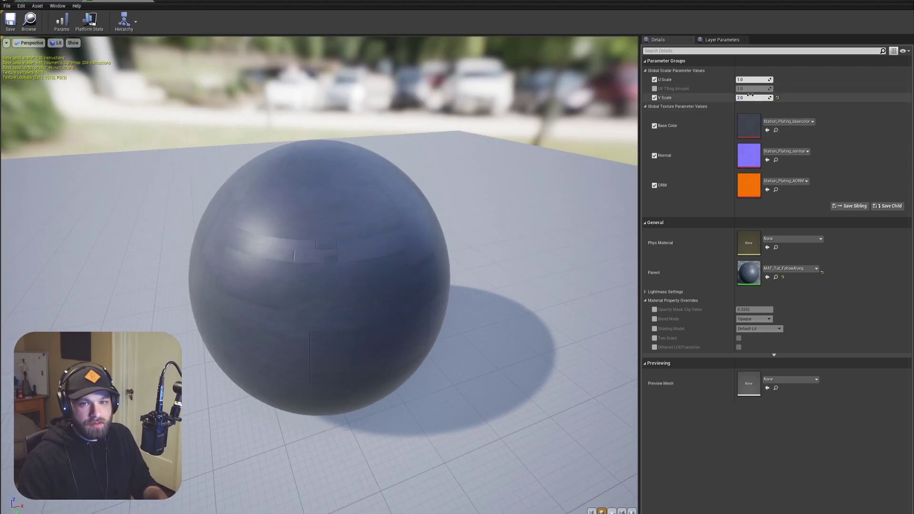
left_click_drag(747, 98, 823, 98)
left_click_drag(381, 260, 419, 241)
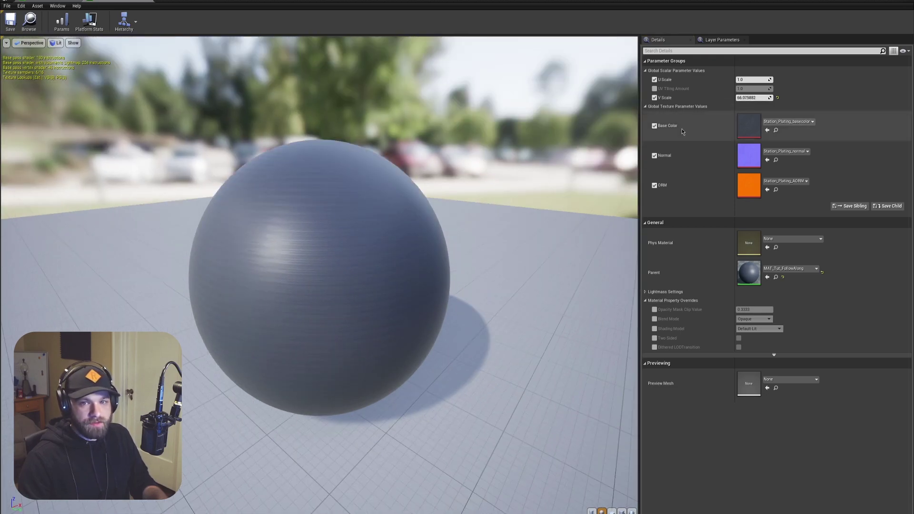
left_click(752, 97)
type("1")
key("Return")
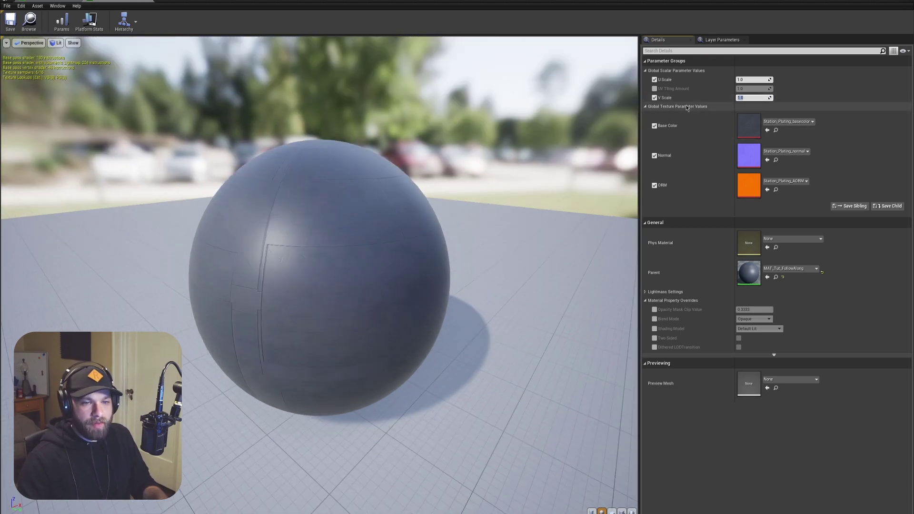
Test U Scale at 2 and about 80 on the preview sphere, then restore it to 1.
left_click(742, 80)
type("2")
key("Return")
left_click_drag(751, 79, 851, 80)
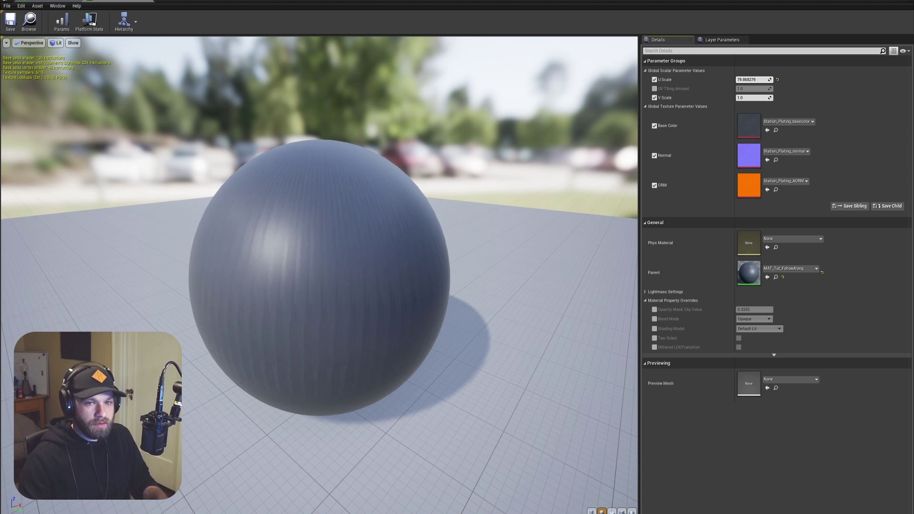
left_click(748, 80)
type("1")
key("Return")
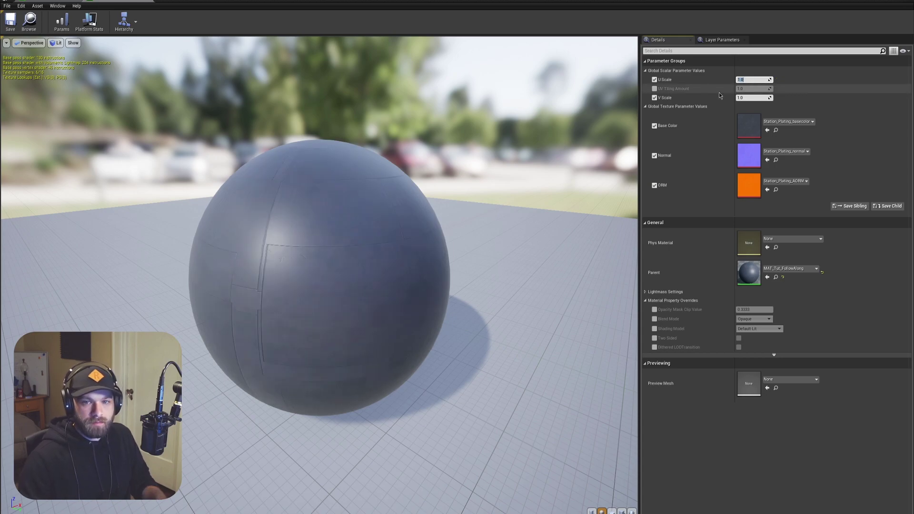
Enable the UV Tiling Amount override, try a value of about 11, and set it back to 1.
left_click(654, 89)
left_click_drag(757, 89, 809, 89)
left_click(744, 89)
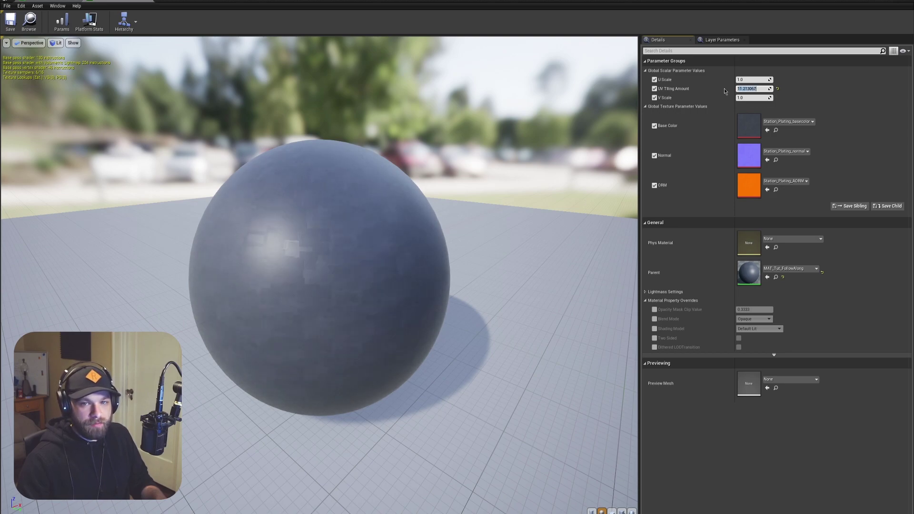
type("1")
key("Return")
Set the instance's U Scale to 0.5 and increase its UV Tiling Amount.
left_click(749, 80)
type("0.5")
key("Return")
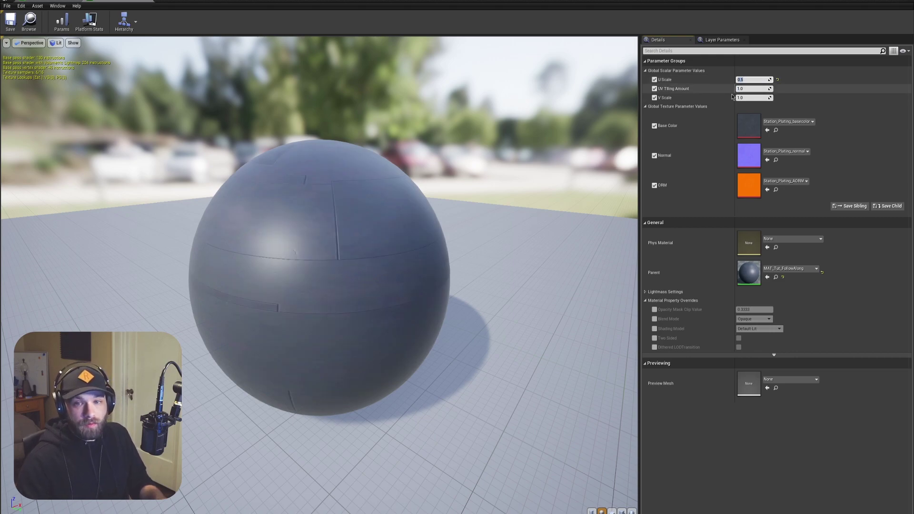
left_click_drag(752, 88, 789, 88)
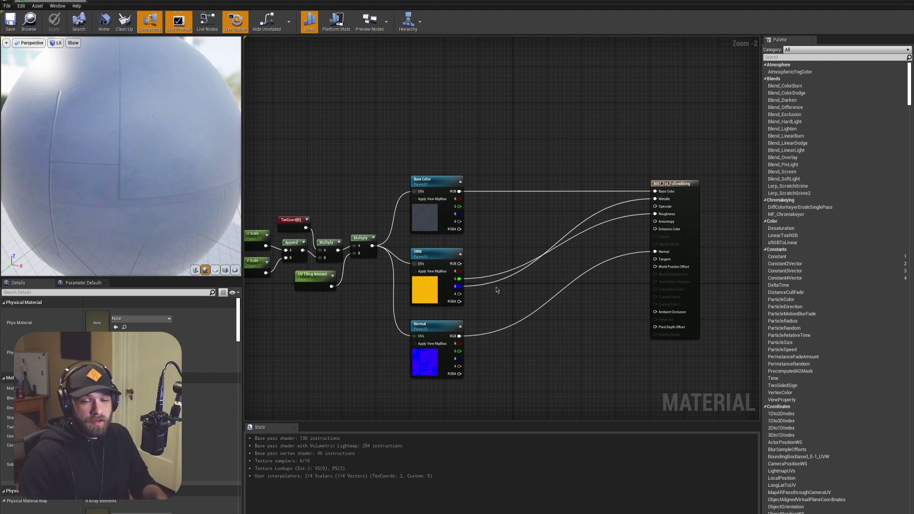
Move the ORM and Normal texture nodes down in the material graph to open space below Base Color.
right_click_drag(592, 370, 546, 355)
left_click_drag(463, 398, 388, 389)
right_click_drag(426, 235, 429, 256)
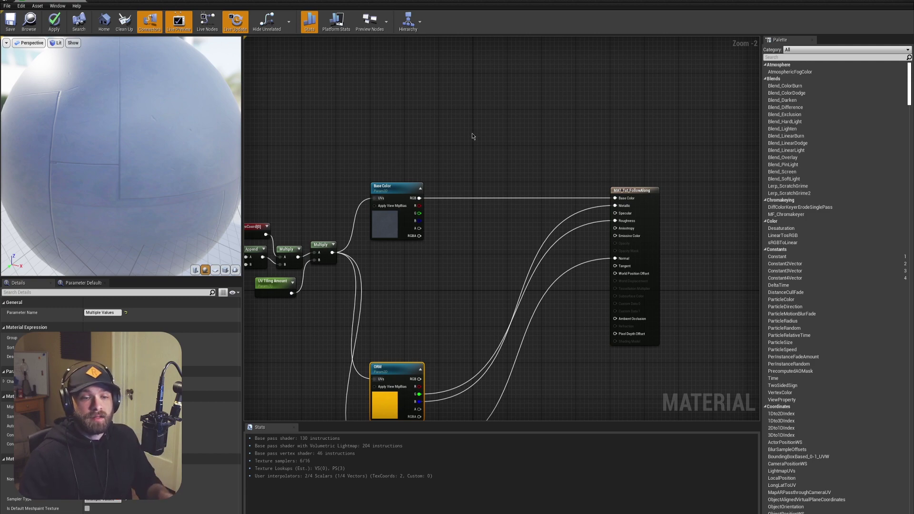
Add a Constant3Vector node above the Base Color texture and set its color to pure red (1,0,0).
right_click_drag(472, 137, 408, 166)
left_click(418, 162)
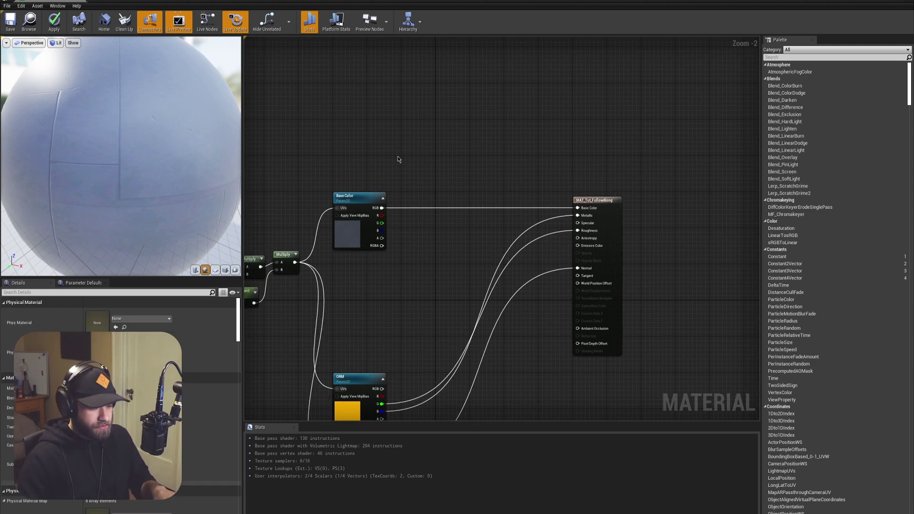
left_click(410, 136)
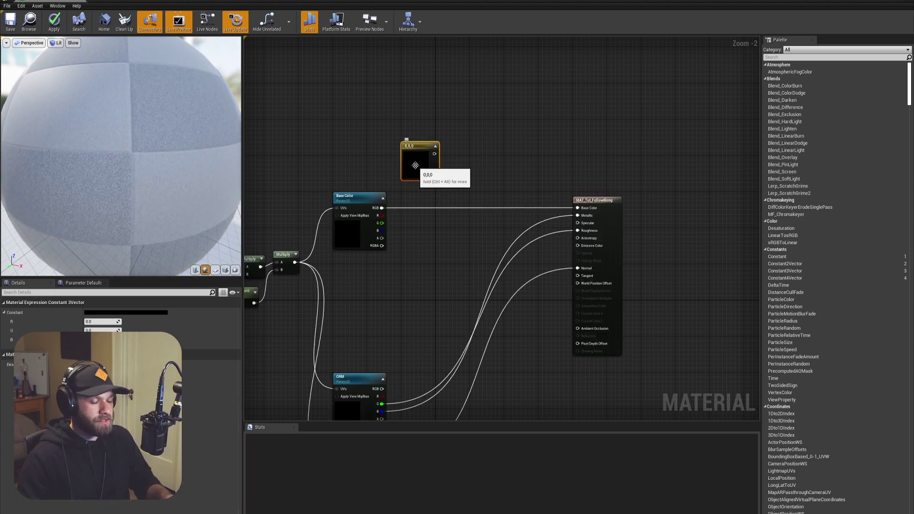
left_click(129, 313)
left_click_drag(222, 377, 233, 297)
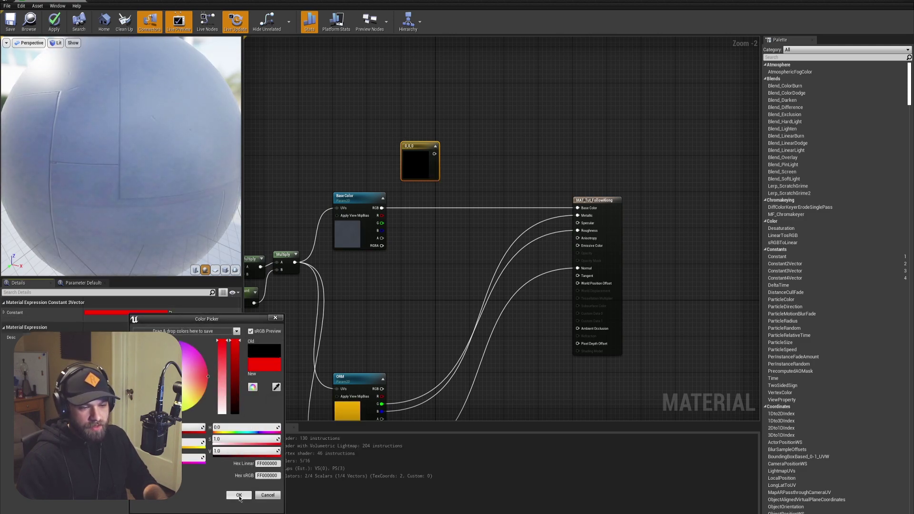
left_click(239, 495)
right_click_drag(490, 139, 489, 168)
left_click_drag(422, 194, 405, 158)
right_click_drag(470, 179, 479, 199)
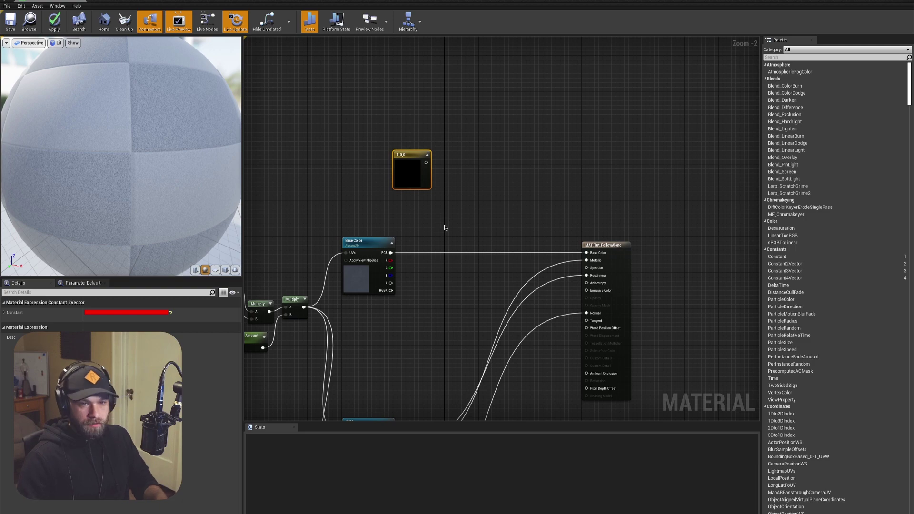
Add a Multiply node with the red constant in A and the Base Color RGB output in B.
key("m")
left_click(461, 221)
left_click_drag(426, 162, 465, 232)
left_click_drag(390, 253, 455, 189)
right_click_drag(468, 213, 439, 213)
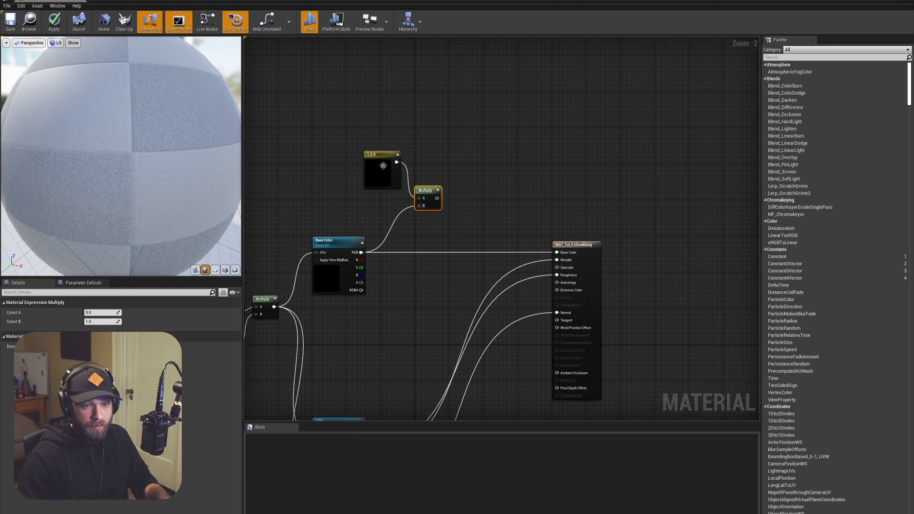
left_click_drag(381, 165, 342, 174)
Preview the new Multiply node's result on the sphere and examine the tinted surface.
right_click(422, 195)
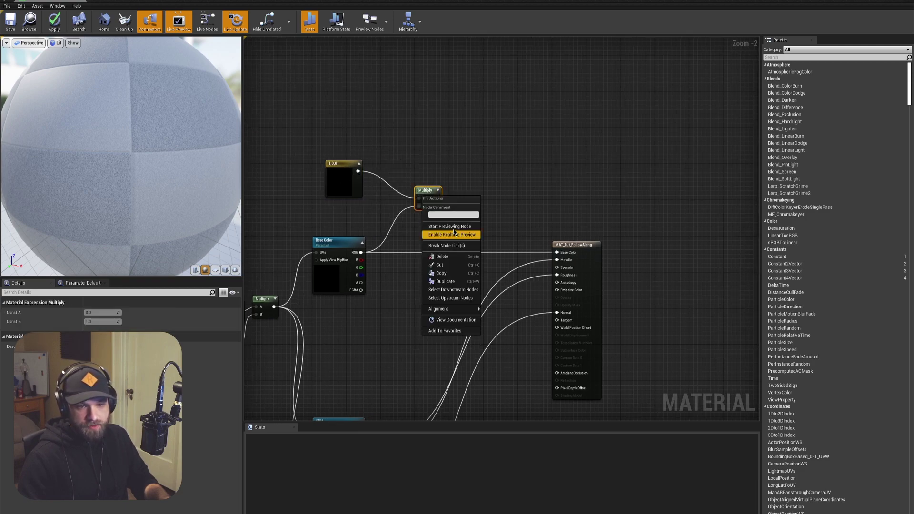
left_click(445, 232)
scroll(162, 158, "down", 5)
left_click_drag(162, 158, 143, 156)
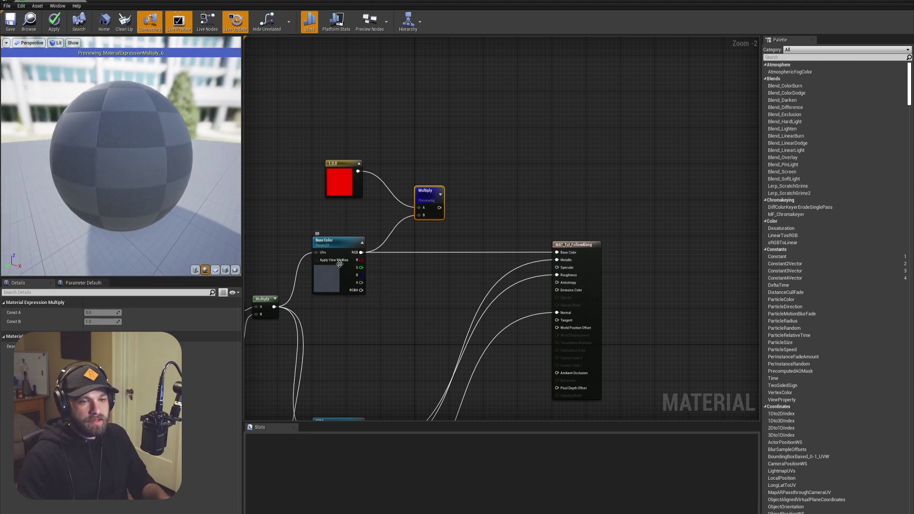
left_click_drag(124, 190, 186, 171)
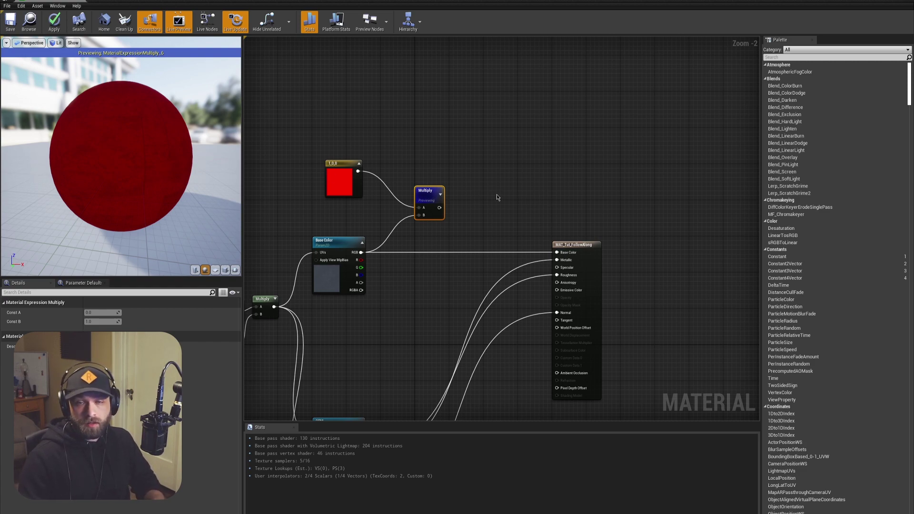
Add a Lerp node between the tint Multiply node and the material output node.
left_click(512, 190)
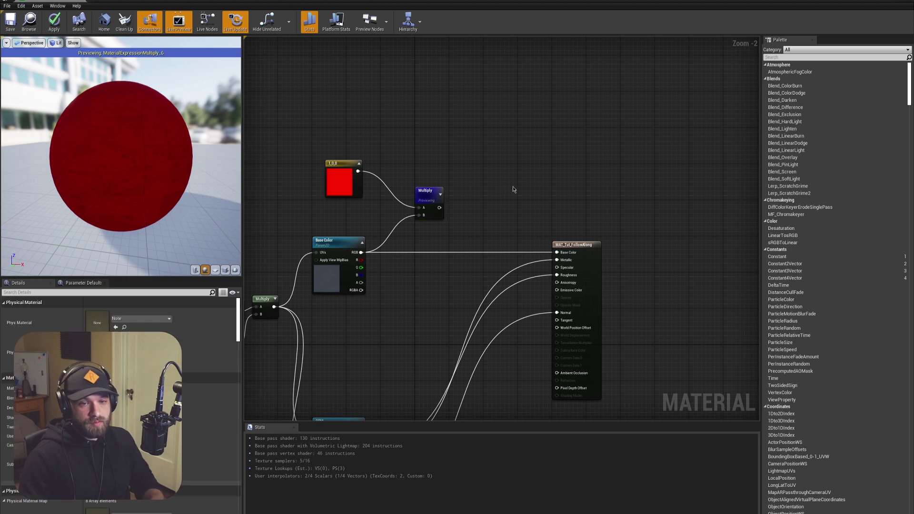
scroll(505, 194, "down", 1)
scroll(504, 195, "up", 1)
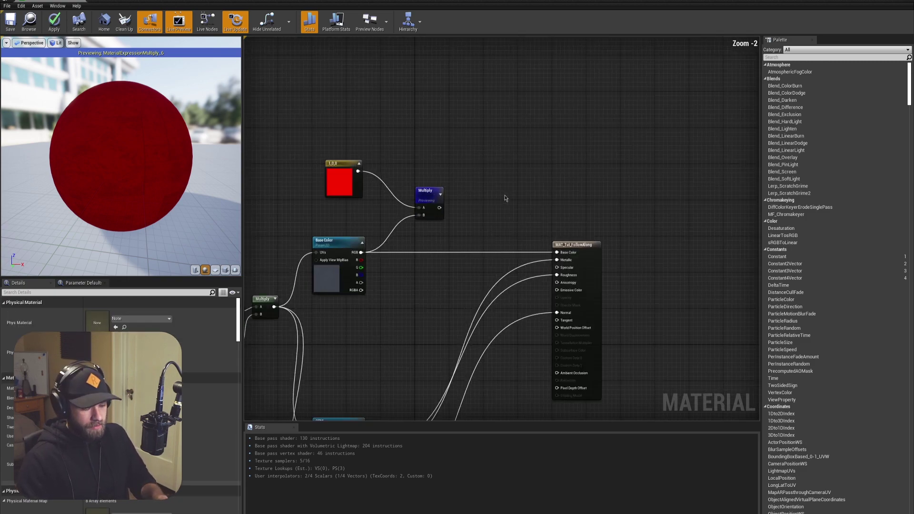
right_click(500, 198)
left_click(495, 191)
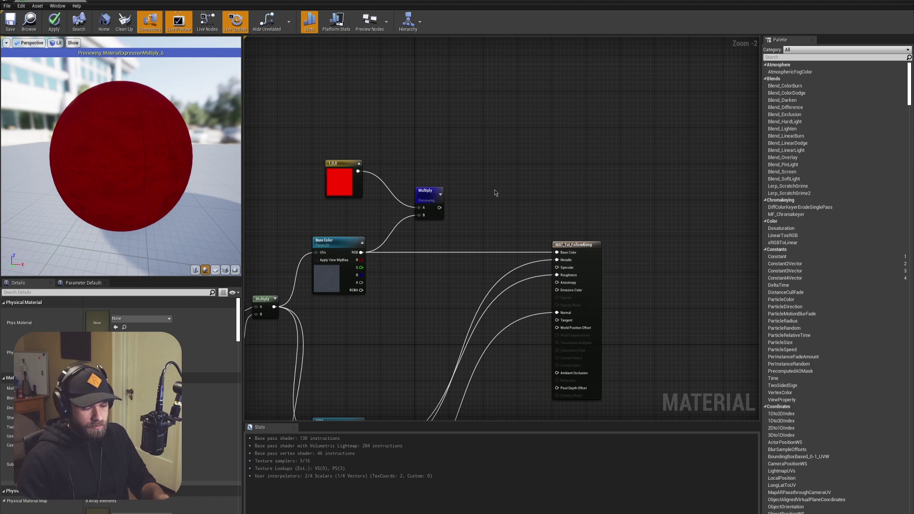
left_click(504, 191)
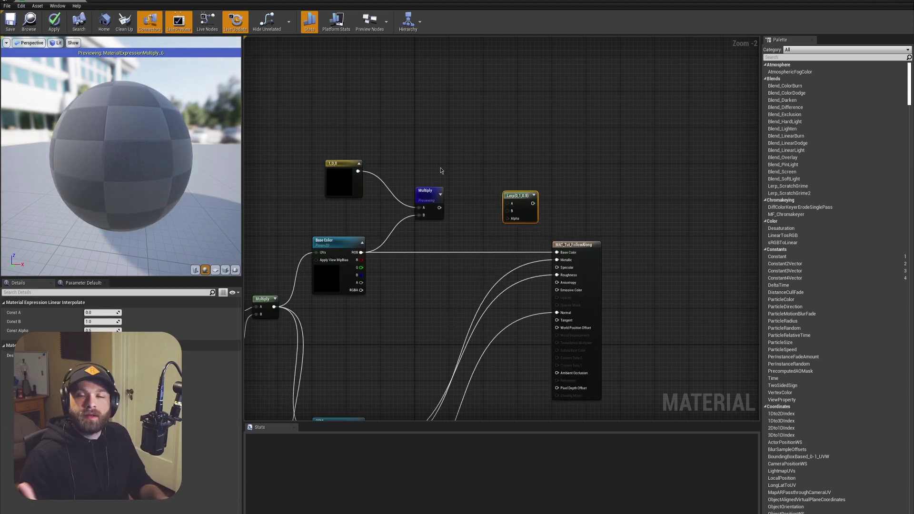
Stop previewing the tint Multiply node so the sphere shows the full material.
right_click_drag(512, 167, 530, 168)
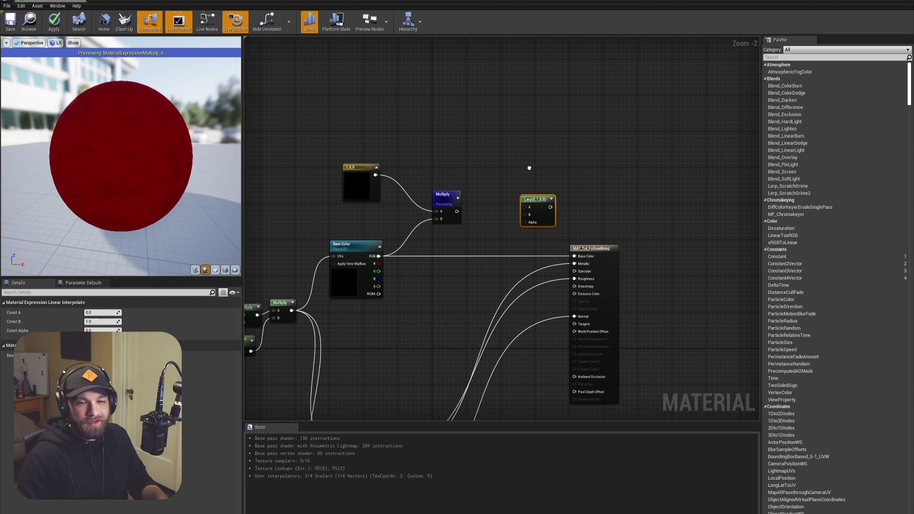
right_click(448, 204)
left_click(466, 233)
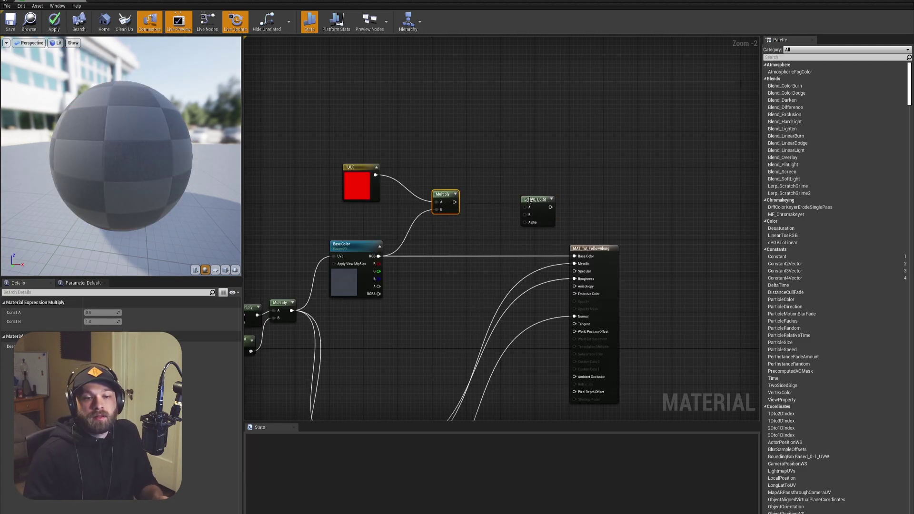
left_click(530, 202)
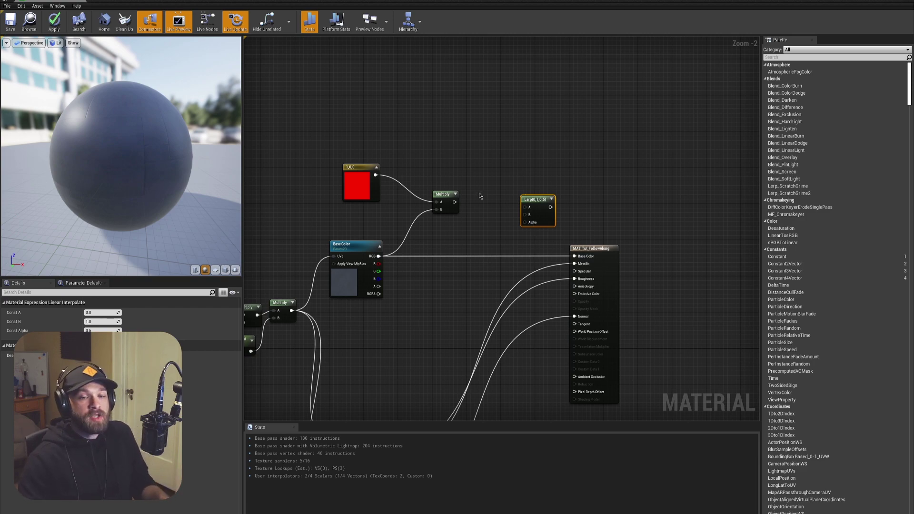
Add a scalar parameter named Tint Intensity and connect it to the Lerp node's Alpha input.
right_click_drag(479, 192, 464, 187)
scroll(453, 205, "up", 2)
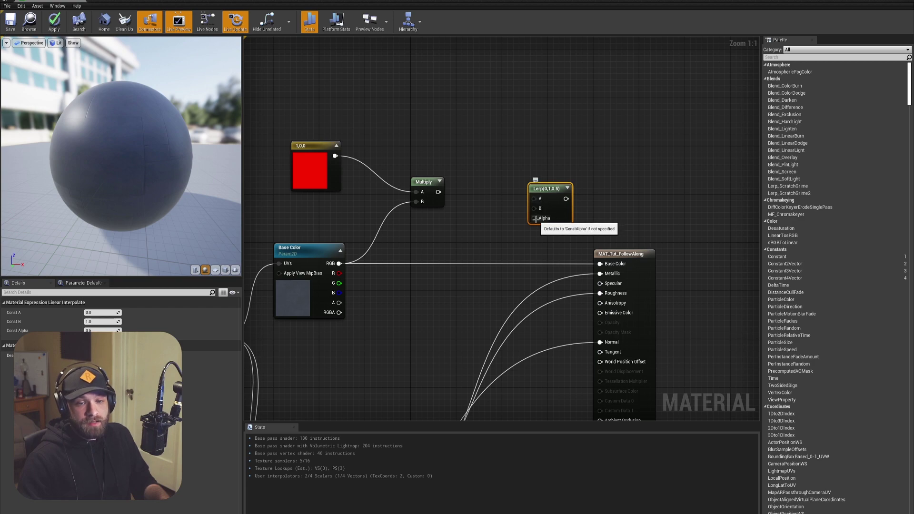
left_click(460, 241)
type("ssssssss")
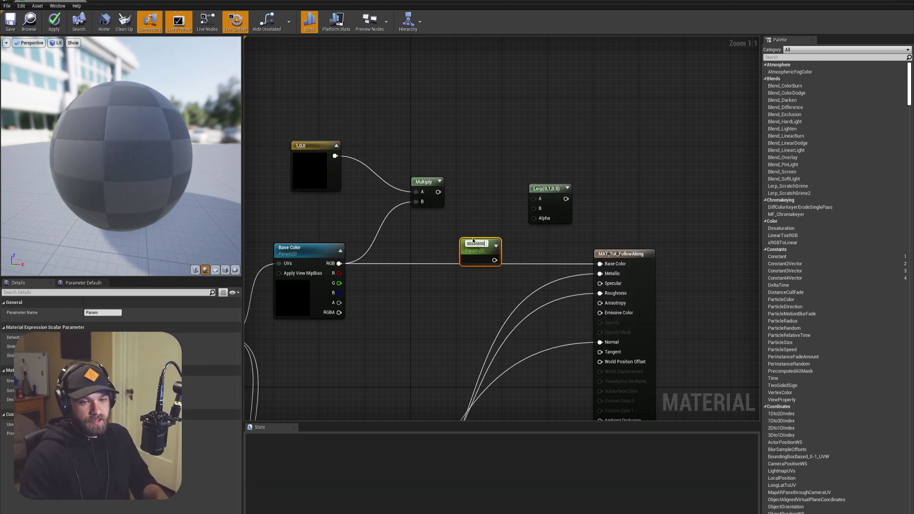
double_click(481, 244)
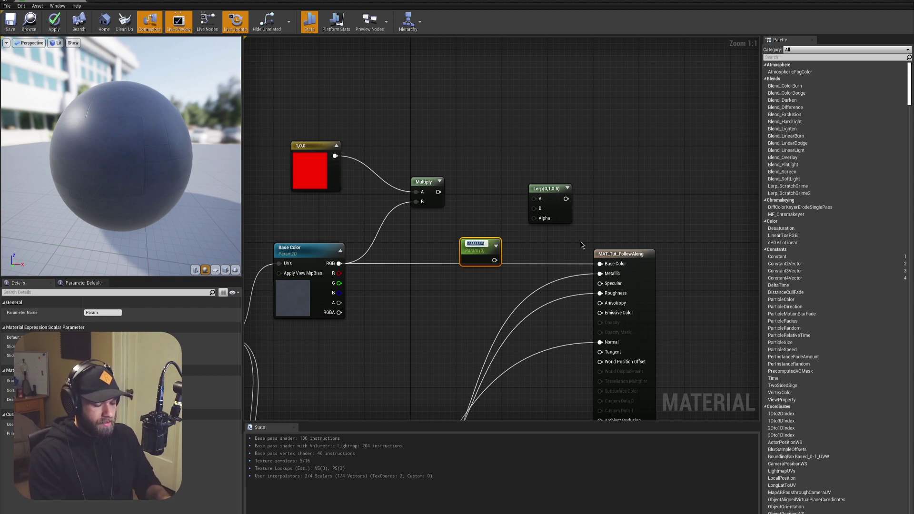
type("Tint Intensity")
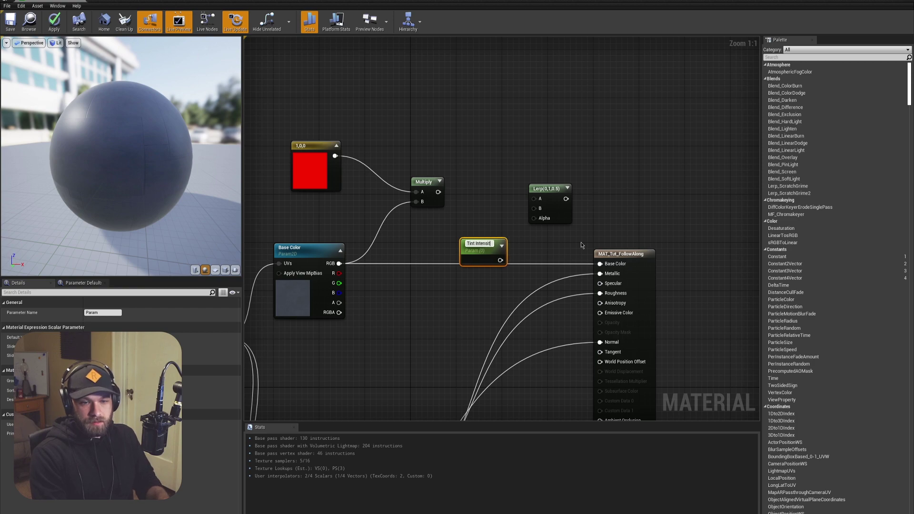
key("Return")
left_click_drag(498, 260, 533, 218)
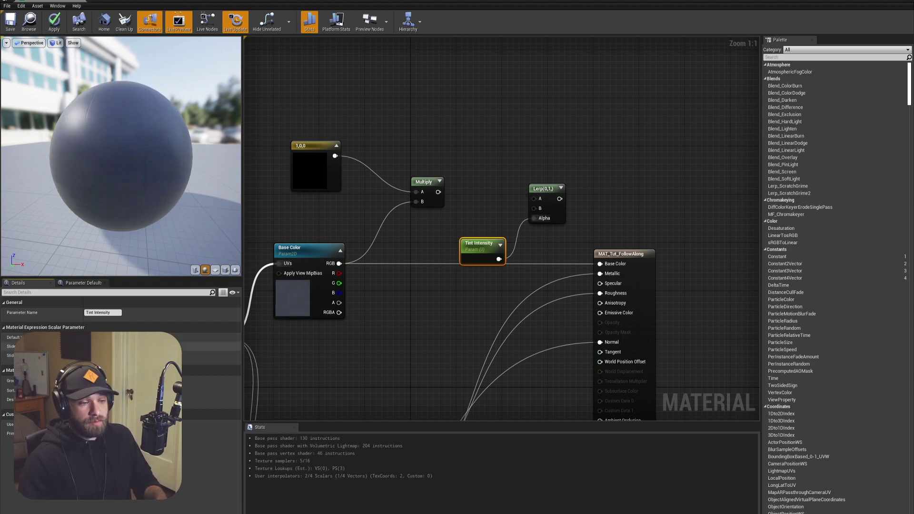
Set the default value of the Tint Intensity parameter to 1.
left_click(102, 338)
type("1")
key("Return")
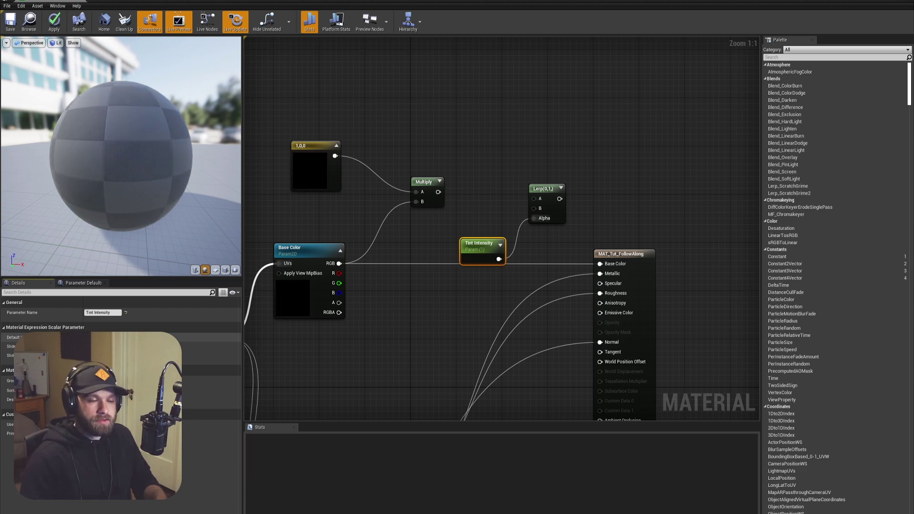
Change the red constant's color to white (1,1,1).
left_click(316, 173)
left_click(126, 312)
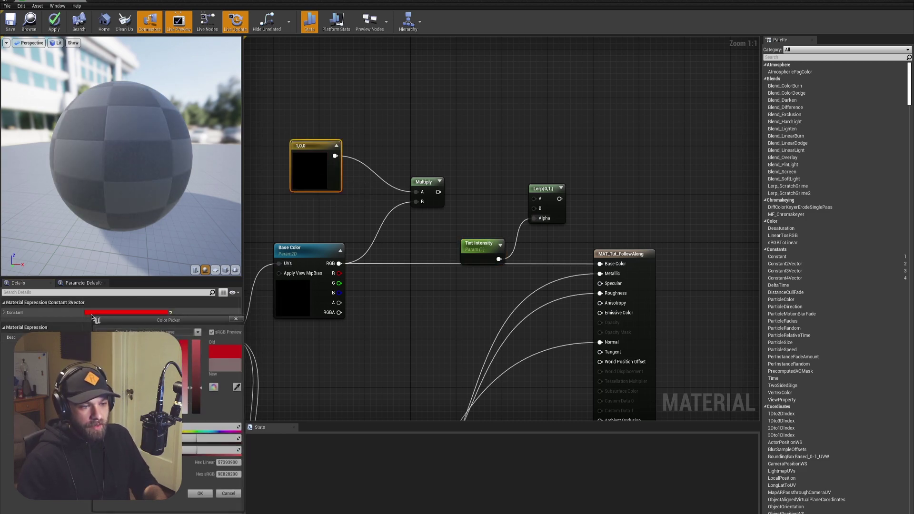
left_click_drag(186, 386, 184, 422)
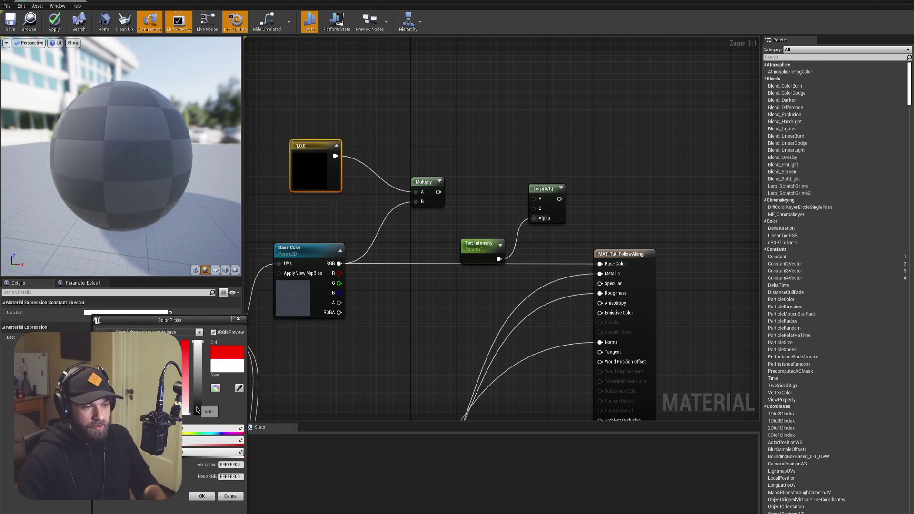
left_click(202, 496)
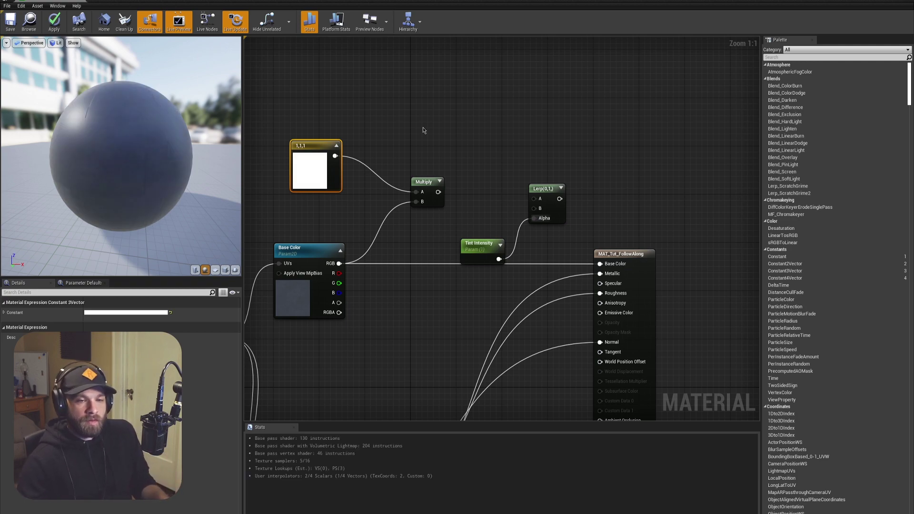
Wire the Multiply result into Lerp B, Base Color RGB into Lerp A, and the Lerp output into the material's Base Color.
left_click_drag(483, 247, 432, 225)
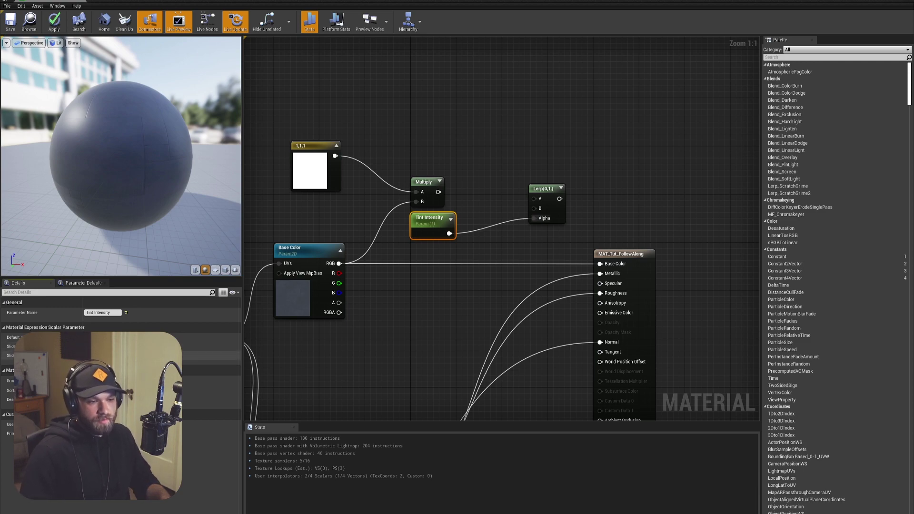
key("Return")
right_click_drag(468, 170, 459, 180)
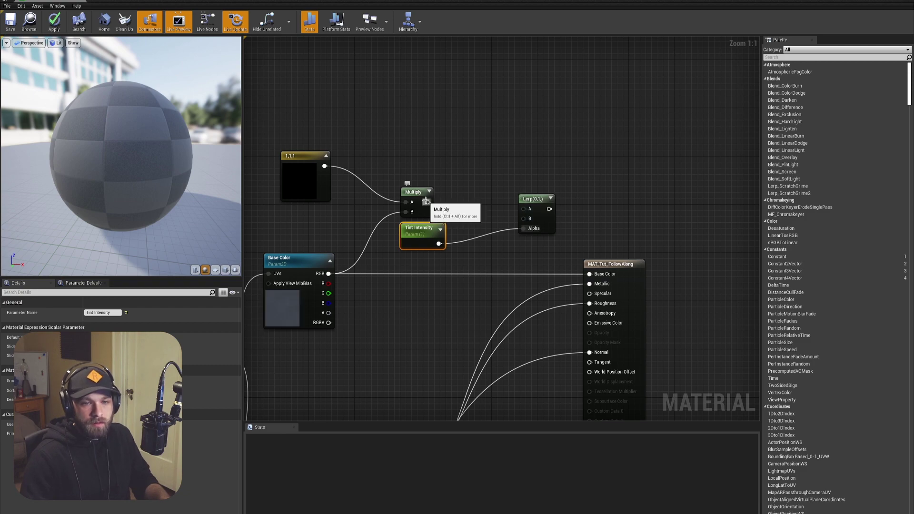
left_click_drag(428, 203, 524, 218)
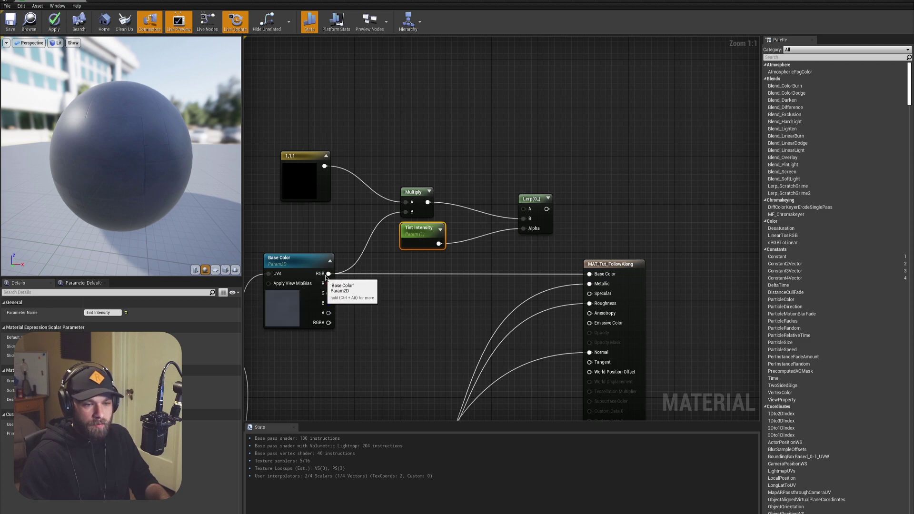
left_click_drag(328, 275, 527, 218)
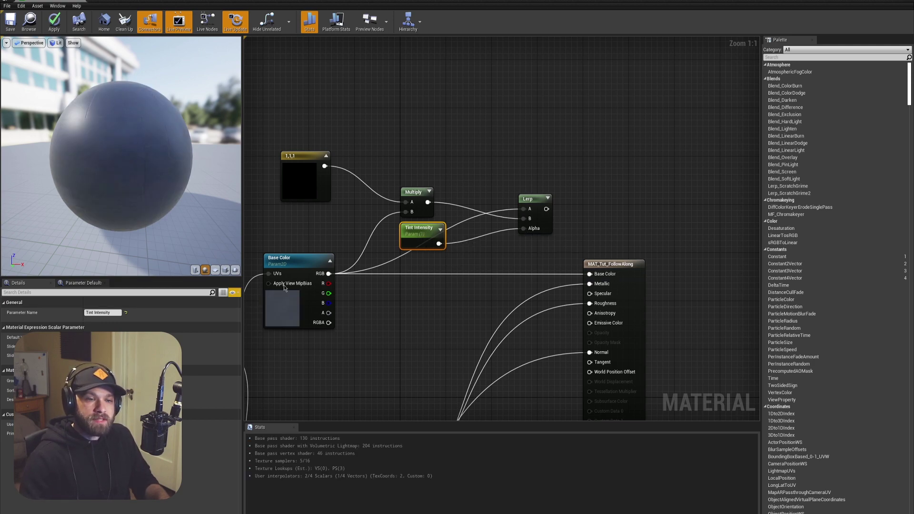
right_click_drag(590, 219, 555, 149)
left_click_drag(529, 155, 572, 220)
Tidy the graph by placing Tint Intensity above the Multiply node and moving the white constant and Multiply closer to Base Color.
right_click_drag(407, 212, 493, 230)
left_click_drag(495, 207, 495, 130)
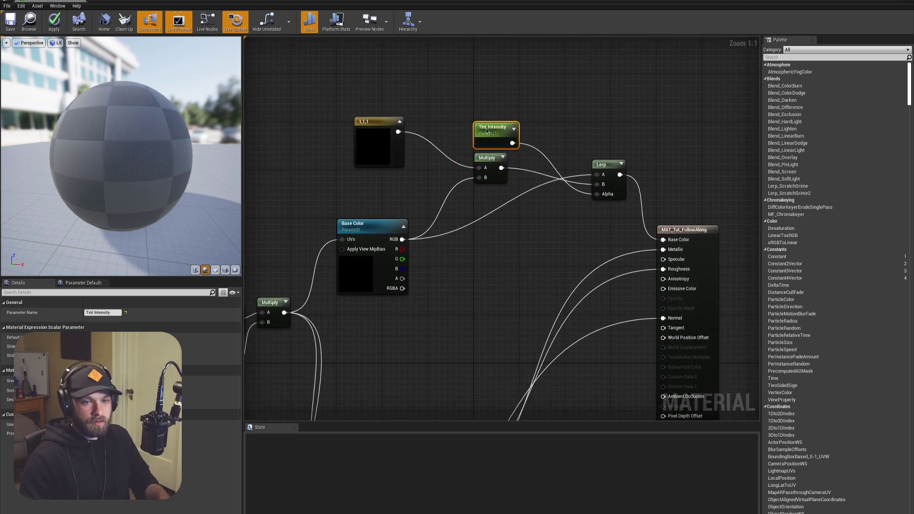
left_click_drag(386, 156, 369, 197)
left_click_drag(486, 158, 452, 169)
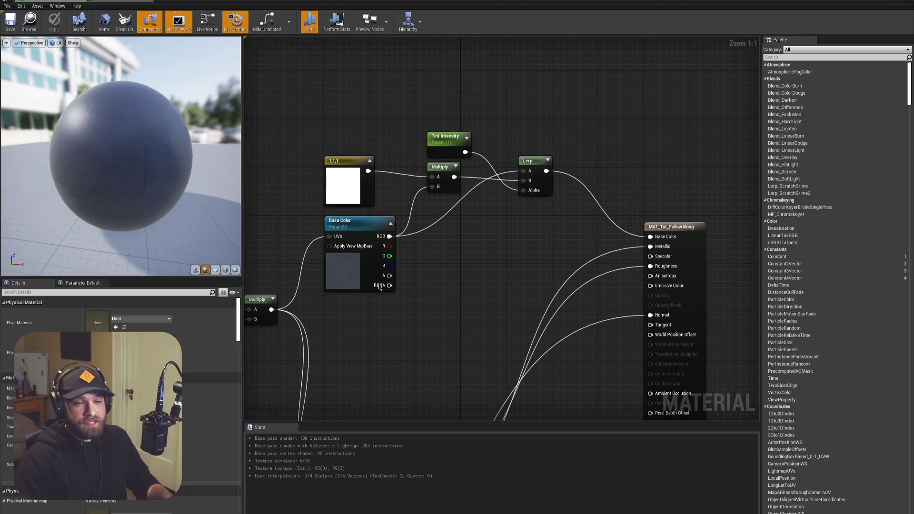
Convert the white constant to a parameter named Tint Color, move it clear of Base Color, and save the material.
right_click(343, 195)
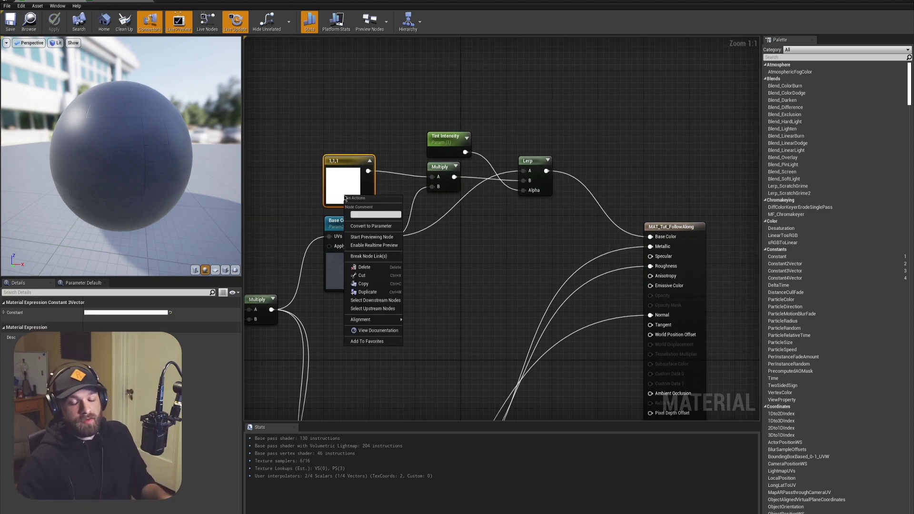
left_click(372, 226)
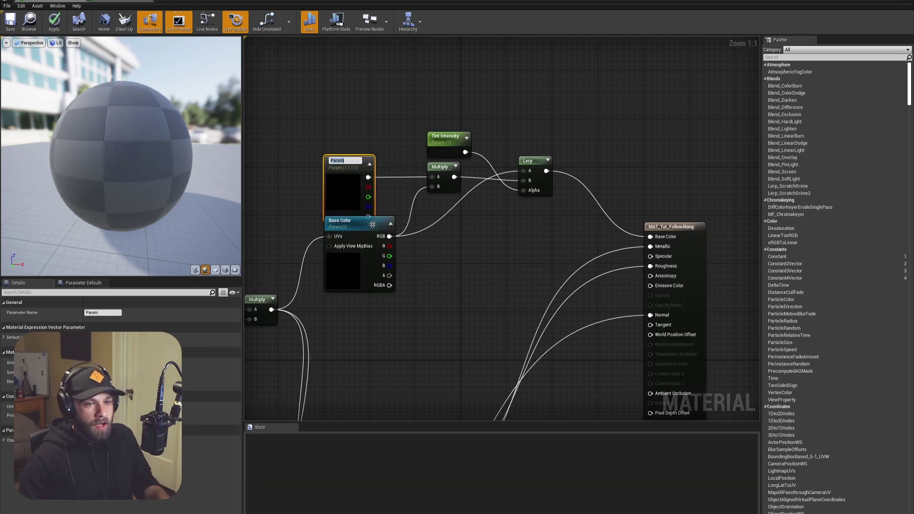
type("Tint Co")
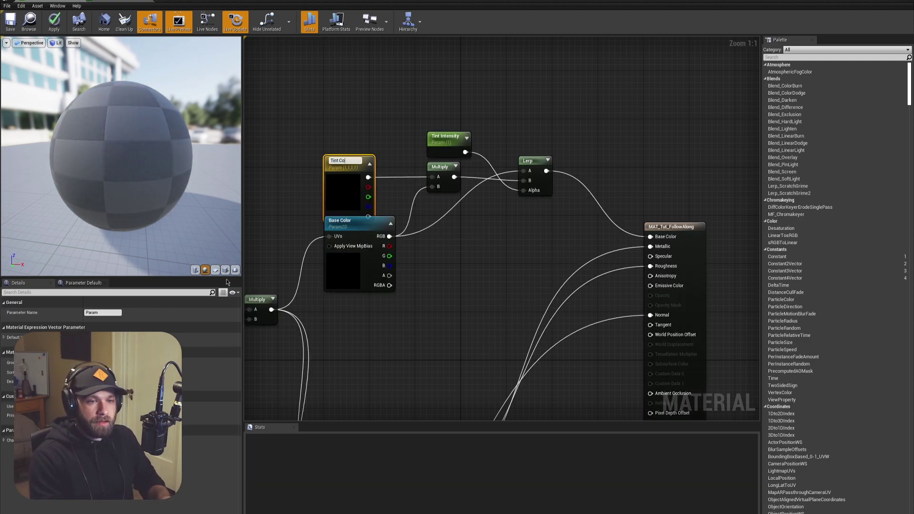
type("lor")
key("Return")
left_click_drag(323, 199, 323, 188)
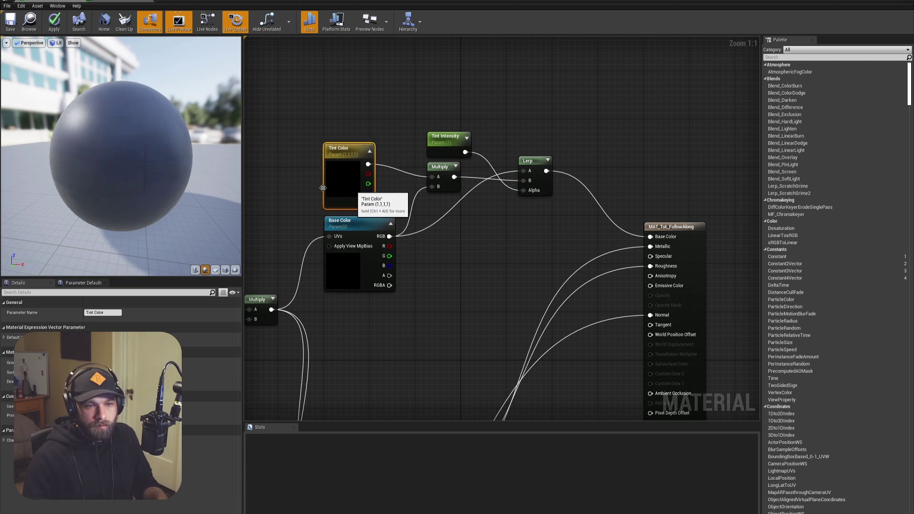
left_click(10, 27)
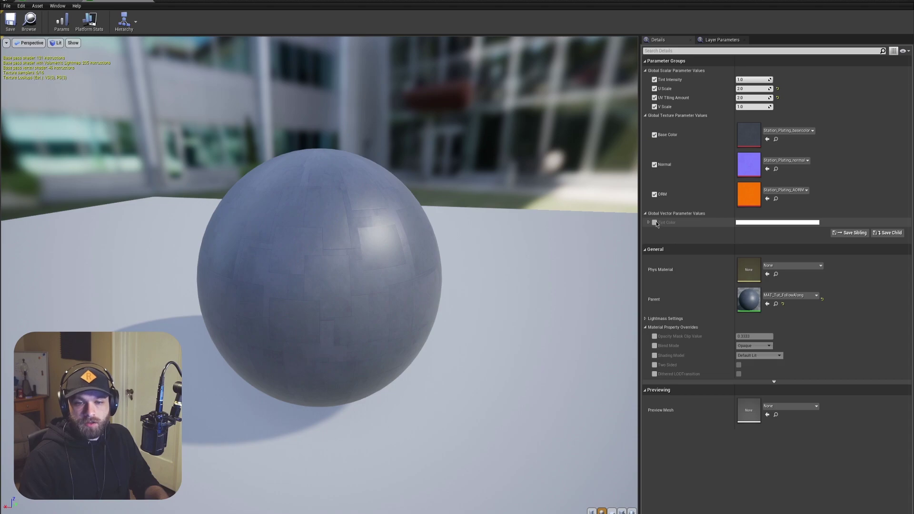
Override the material instance's Tint Color with bright green (hex sRGB 00FF71FF) and set its Tint Intensity to 0.0.
left_click(743, 224)
left_click_drag(772, 260, 768, 258)
left_click_drag(343, 223, 295, 224)
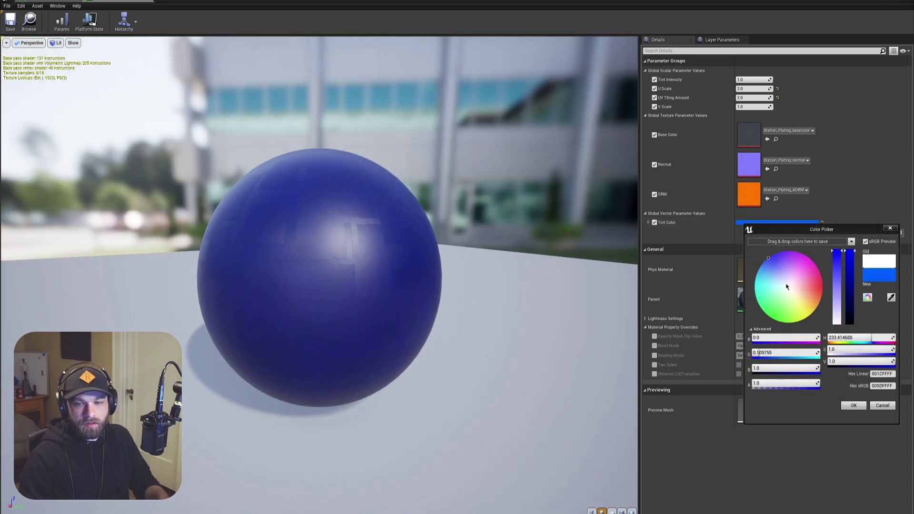
left_click_drag(769, 311, 766, 315)
left_click_drag(419, 243, 608, 300)
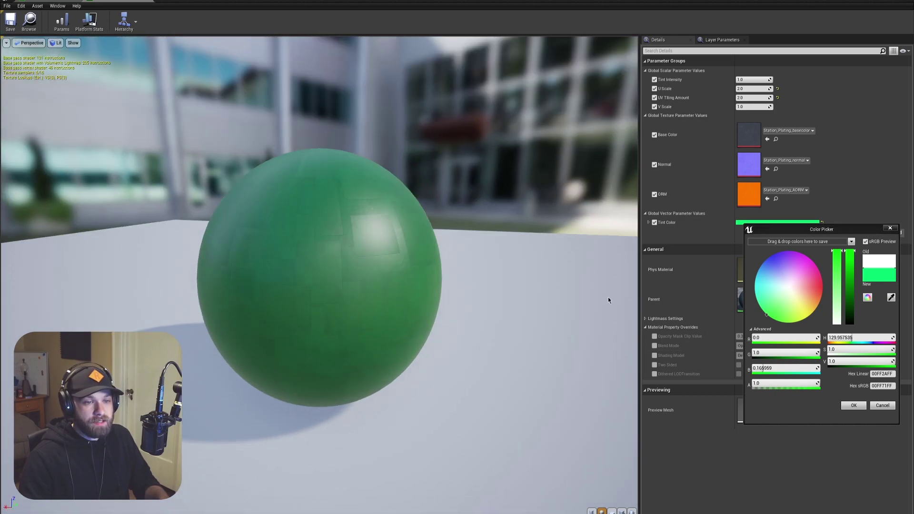
left_click(853, 406)
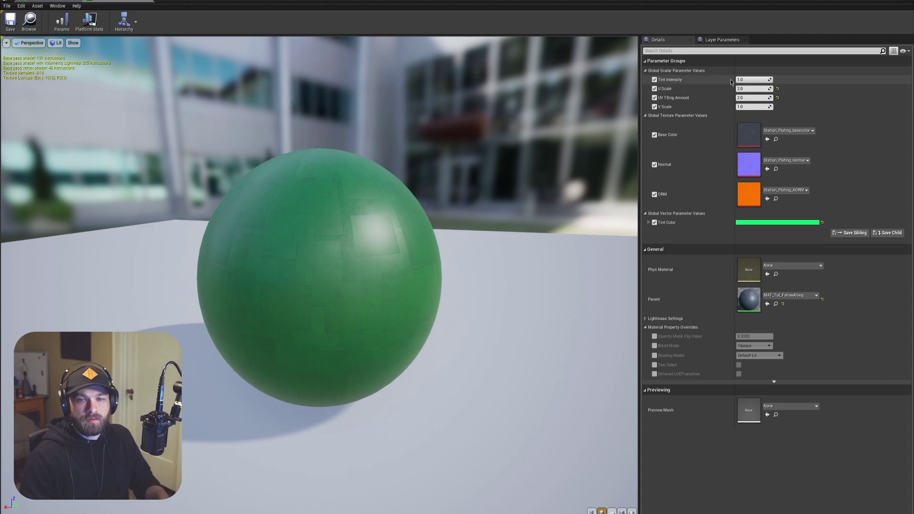
left_click_drag(752, 79, 773, 79)
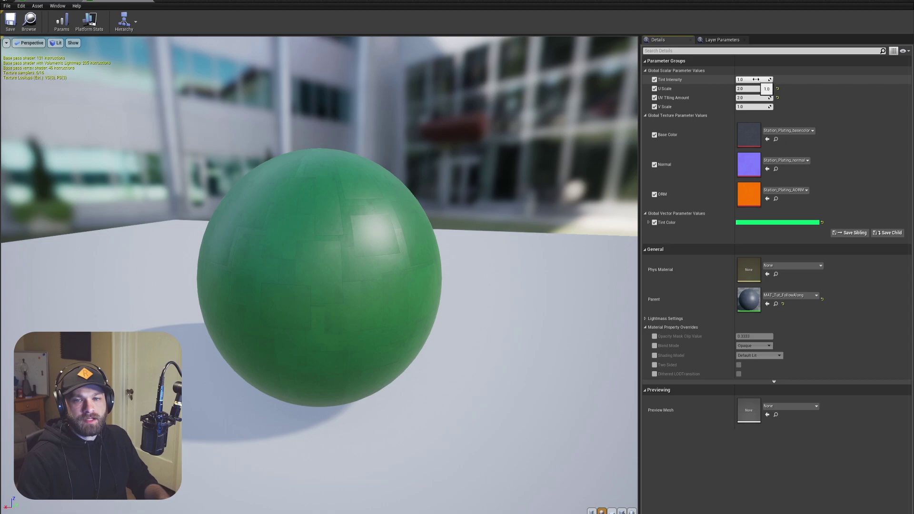
left_click_drag(755, 79, 742, 79)
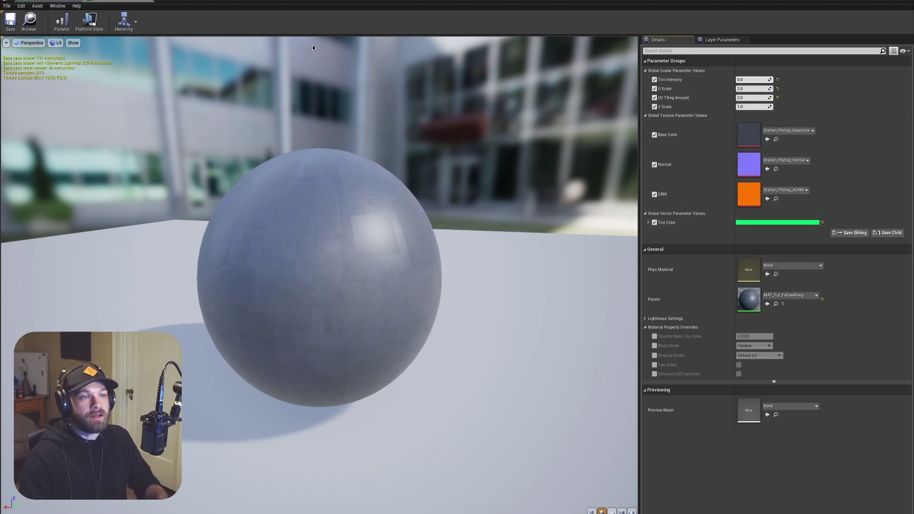
In the master material, assign the U Scale, V Scale and UV Tiling Amount parameters to a group named UV Scale.
left_click(43, 1)
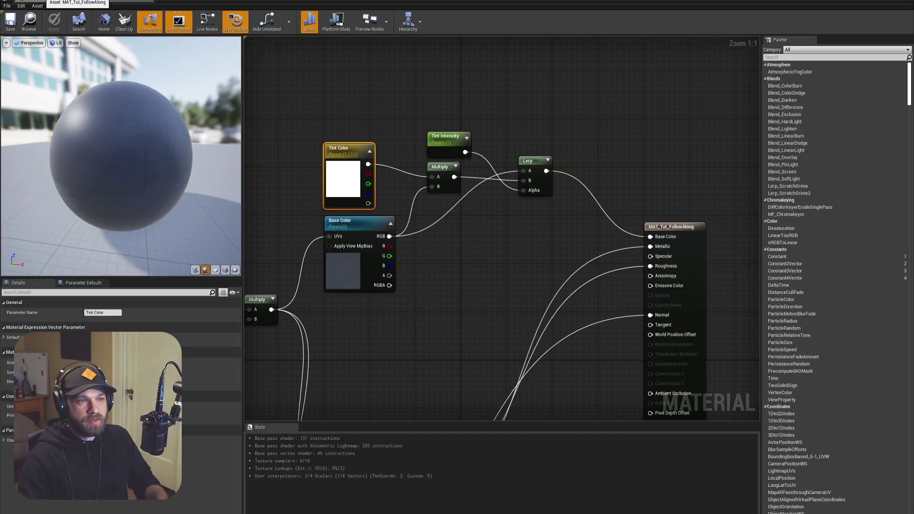
right_click_drag(415, 340, 555, 254)
scroll(555, 255, "down", 1)
right_click_drag(377, 335, 438, 310)
scroll(438, 310, "down", 1)
scroll(439, 310, "up", 2)
right_click_drag(372, 263, 379, 296)
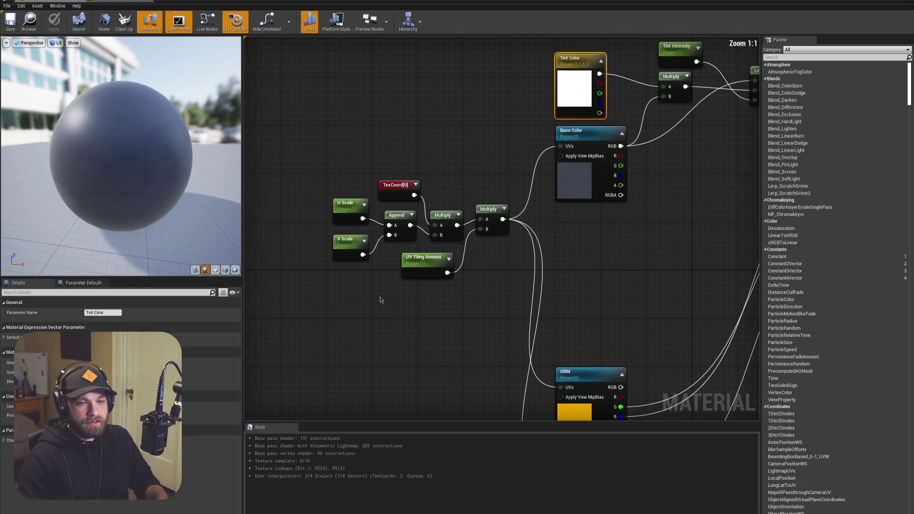
left_click(342, 198)
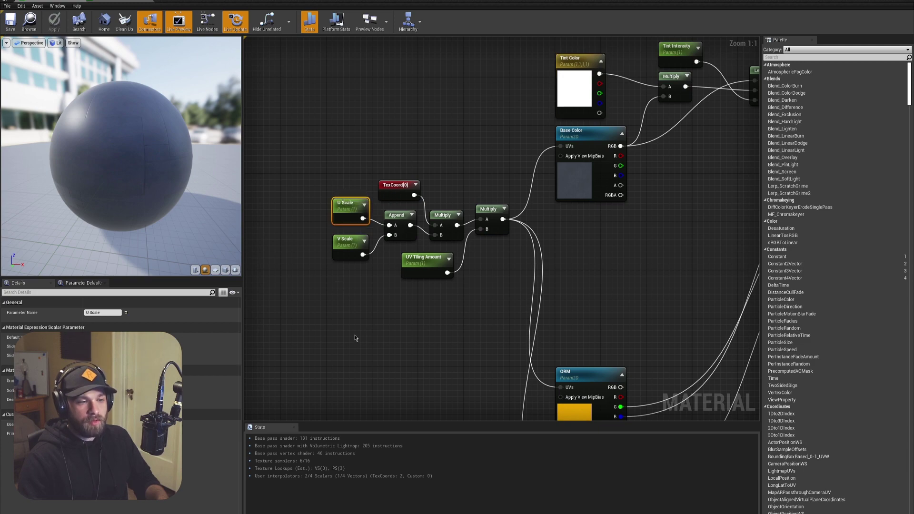
right_click_drag(359, 328, 352, 341)
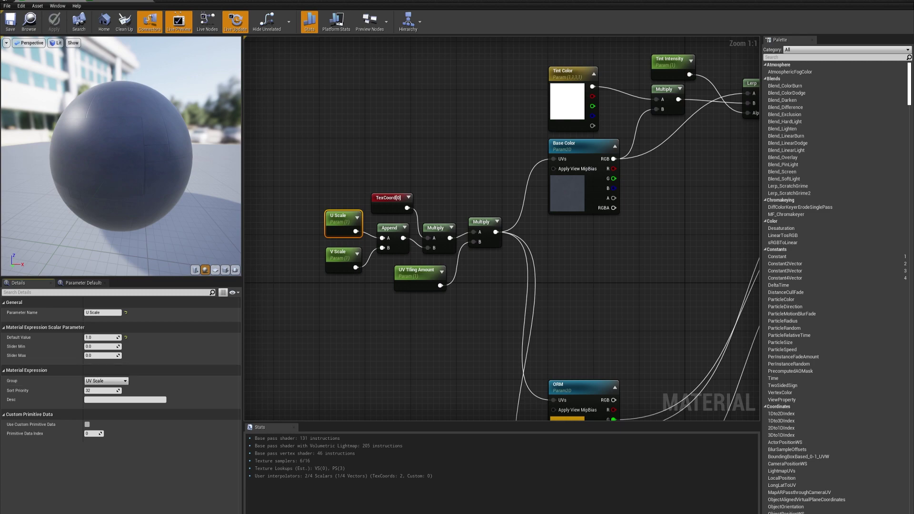
left_click(100, 398)
left_click(350, 257)
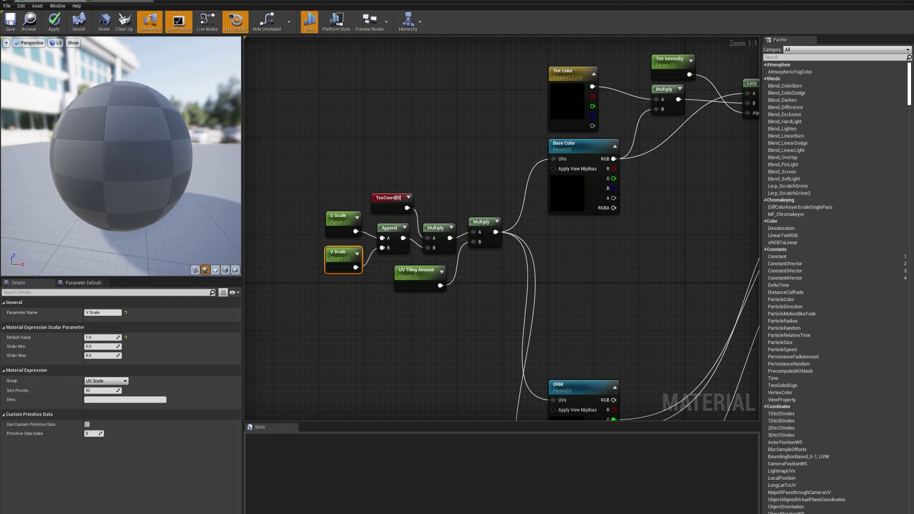
left_click(416, 272)
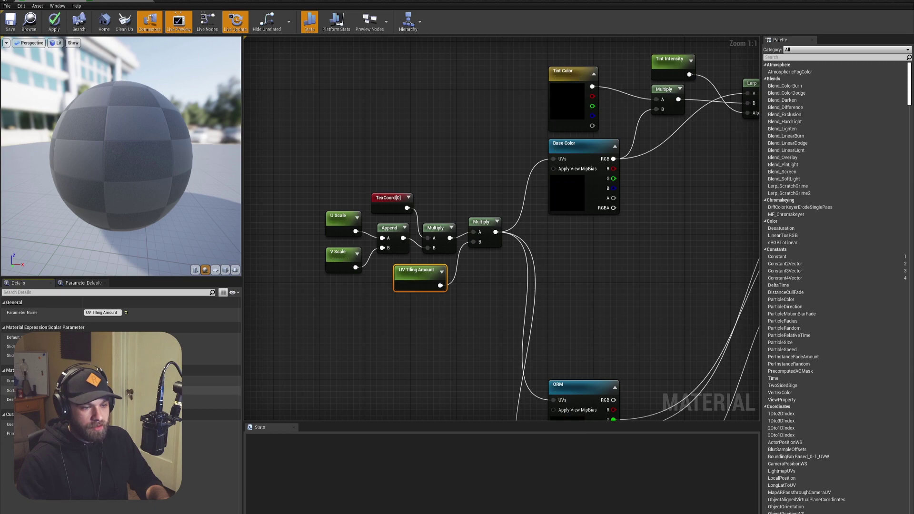
Assign the Base Color texture parameter to a group named Base Color.
right_click_drag(583, 236, 449, 256)
scroll(532, 241, "down", 1)
left_click(442, 224)
right_click_drag(573, 234, 554, 204)
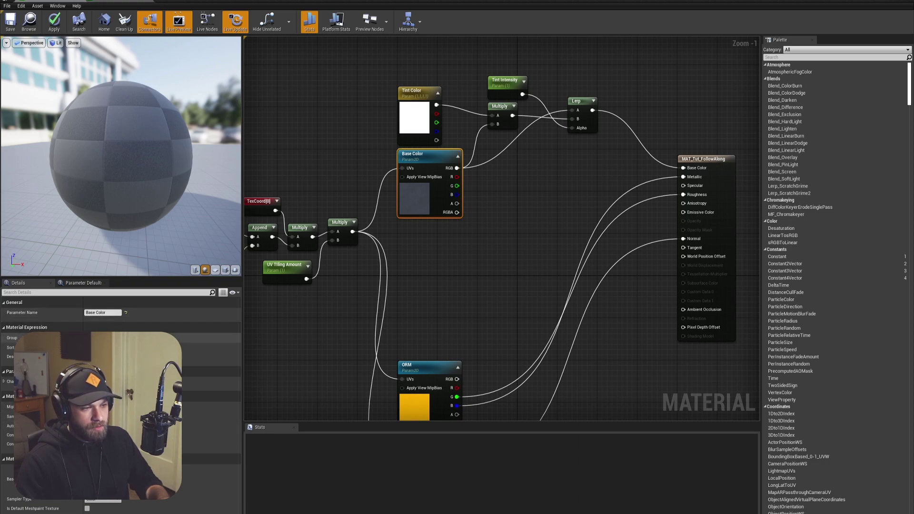
right_click_drag(507, 185, 493, 204)
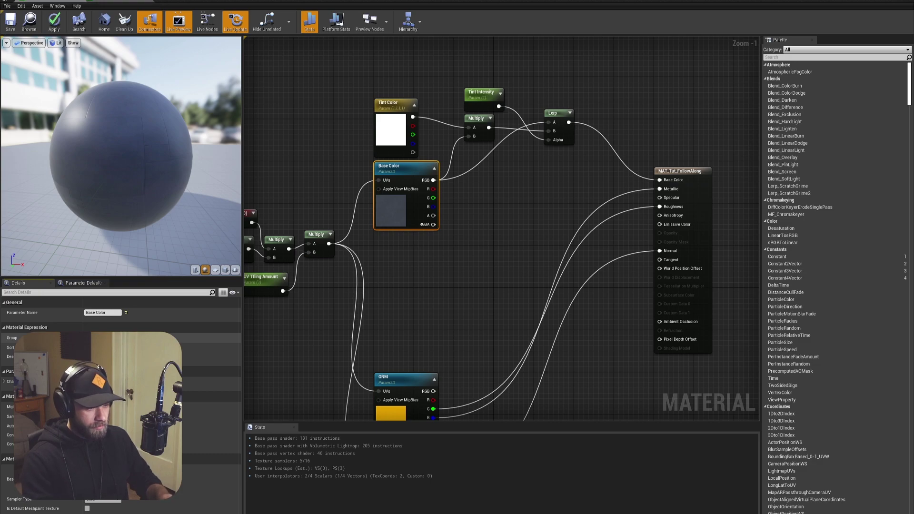
left_click(105, 338)
type("B")
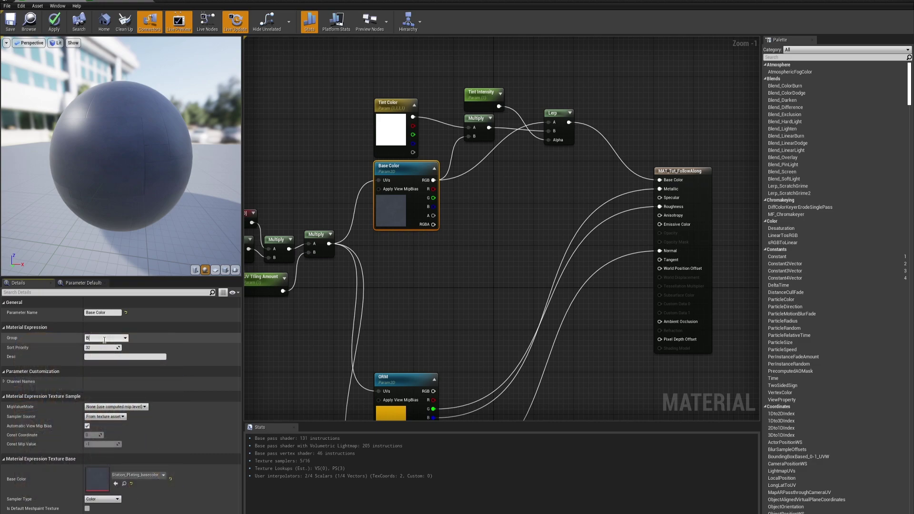
type("asew Color")
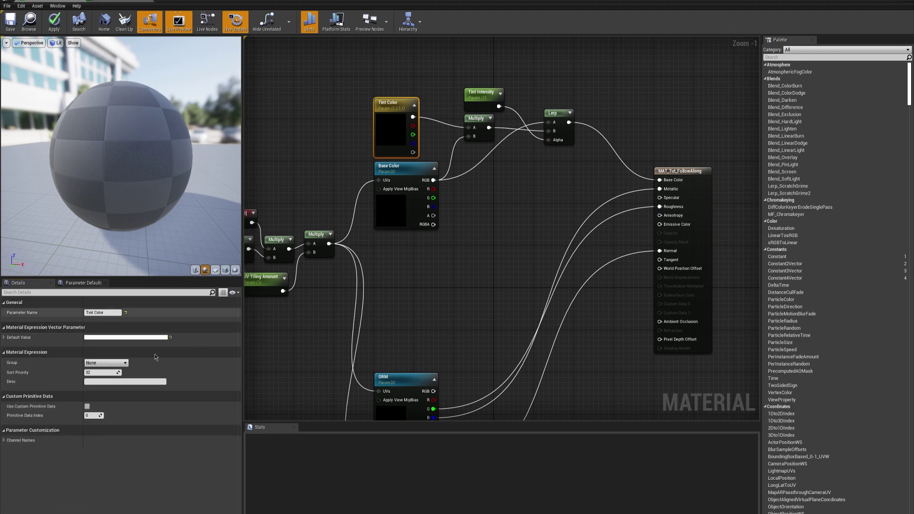
Put the Tint Color and Tint Intensity parameters in the Base Color group and save the material.
left_click(104, 363)
type("Base Color")
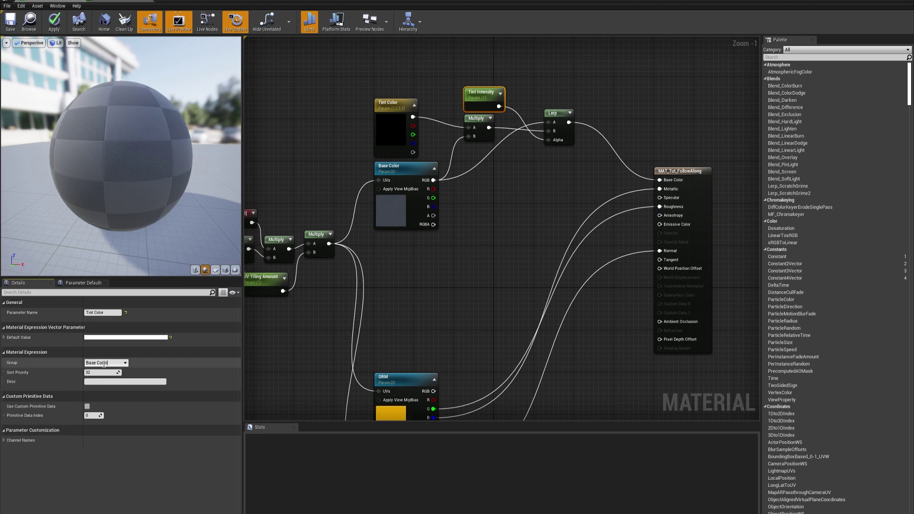
left_click(482, 94)
mouse_move(489, 198)
right_mouse_down()
mouse_move(472, 205)
mouse_move(479, 197)
right_mouse_up()
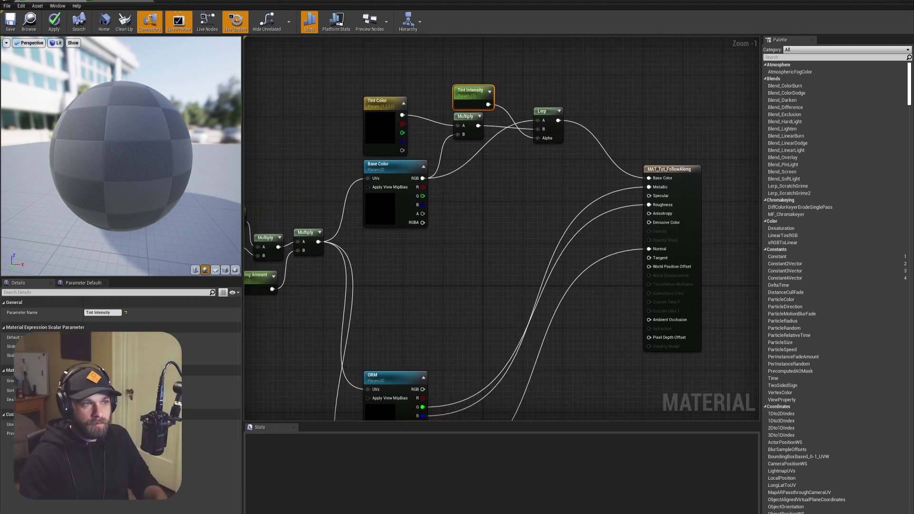
left_click(10, 22)
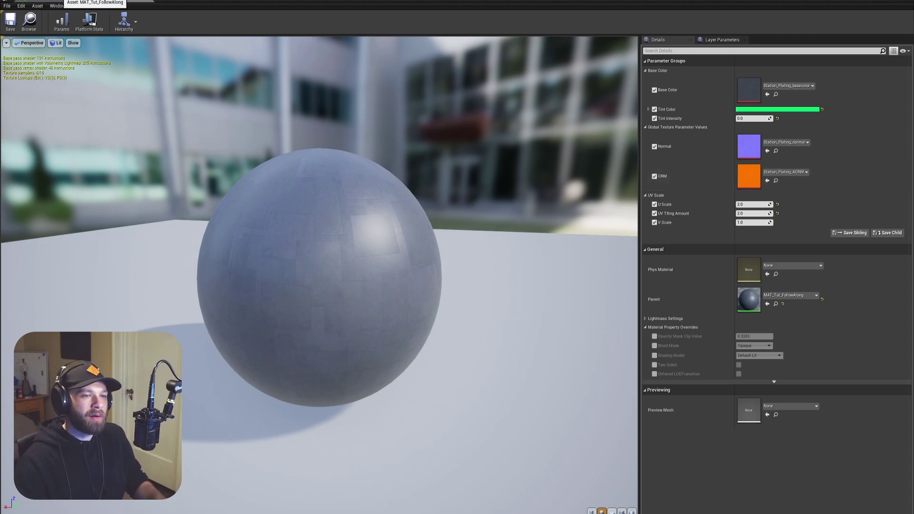
Return to the master material and set the U Scale parameter's sort priority to 1.
left_click(71, 1)
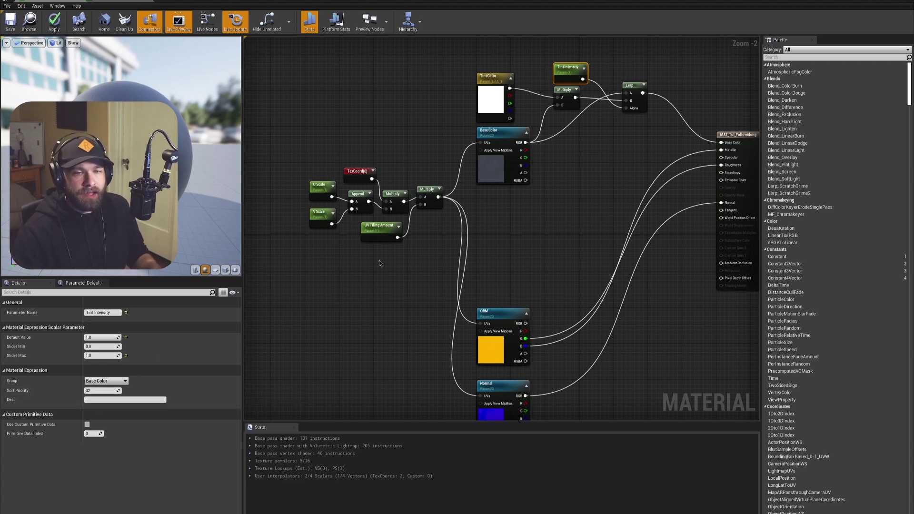
right_click_drag(375, 266, 401, 283)
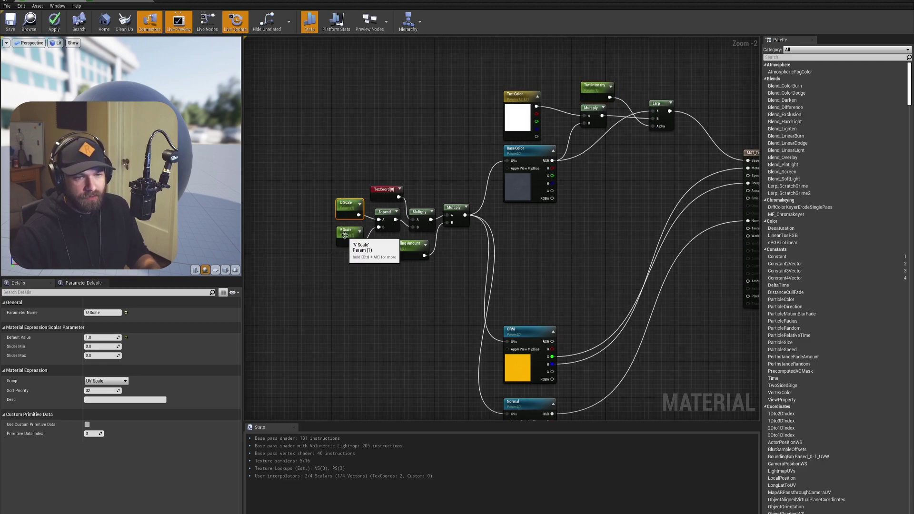
left_click(407, 245)
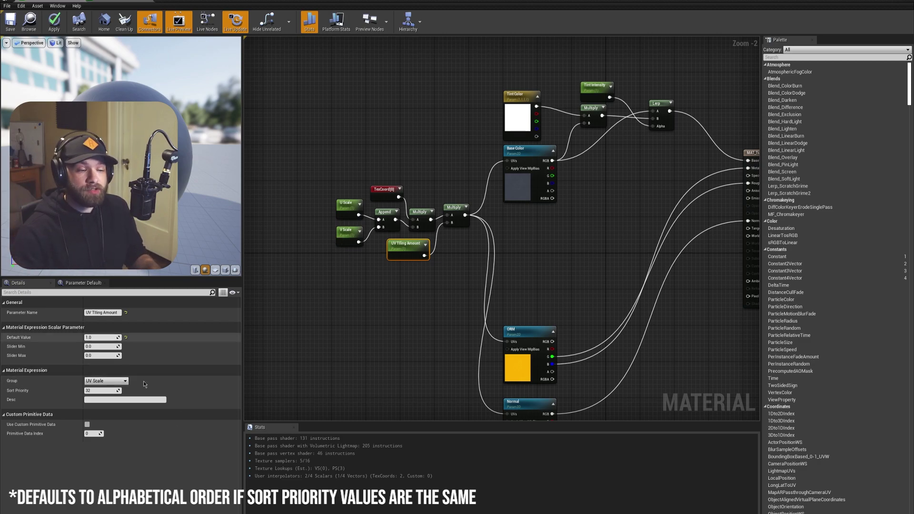
left_click(346, 204)
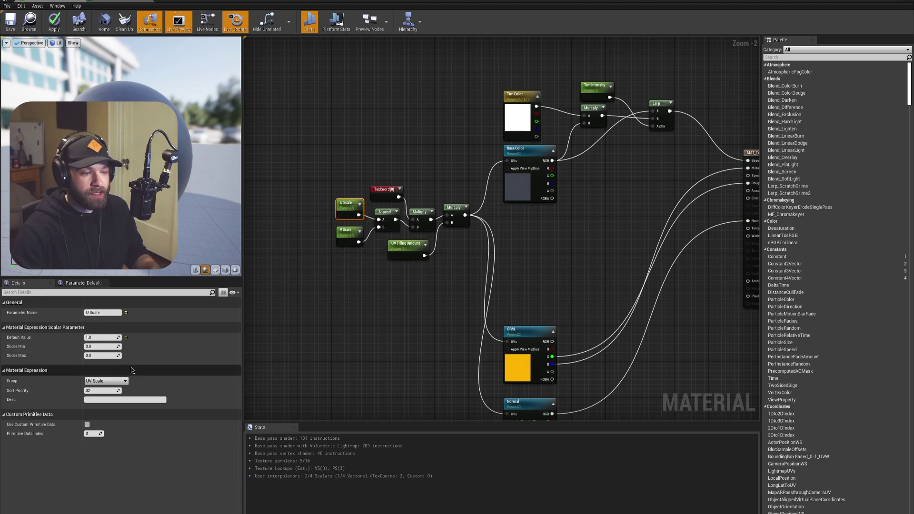
left_click(88, 391)
type("1")
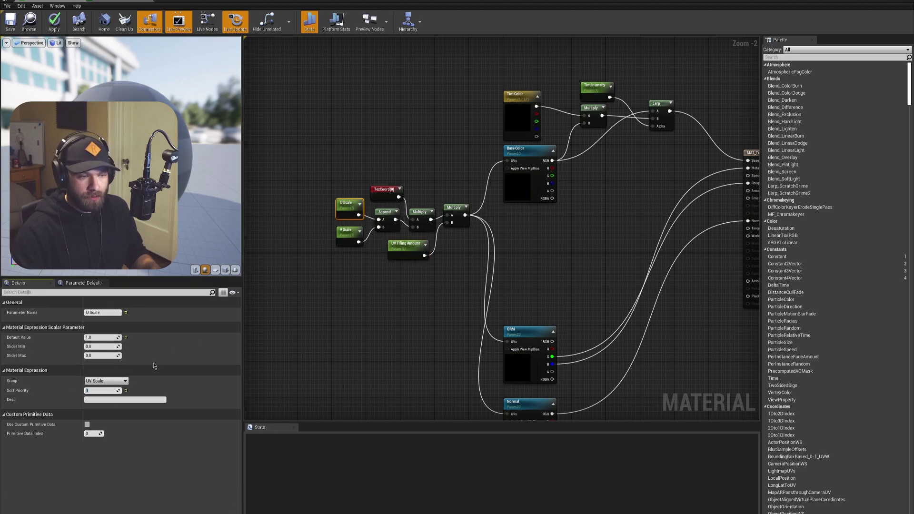
Edit the sort priorities of V Scale and UV Tiling Amount, save the material and return to its instance.
left_click(346, 230)
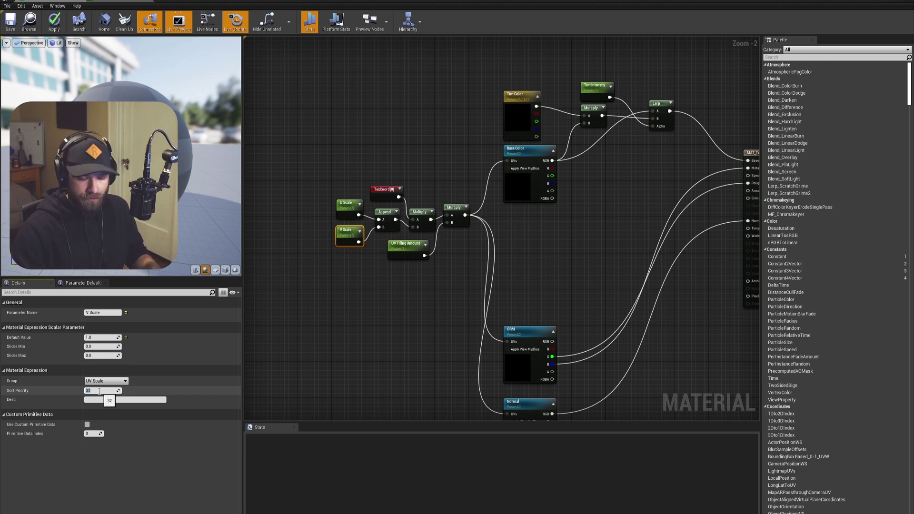
left_click(403, 246)
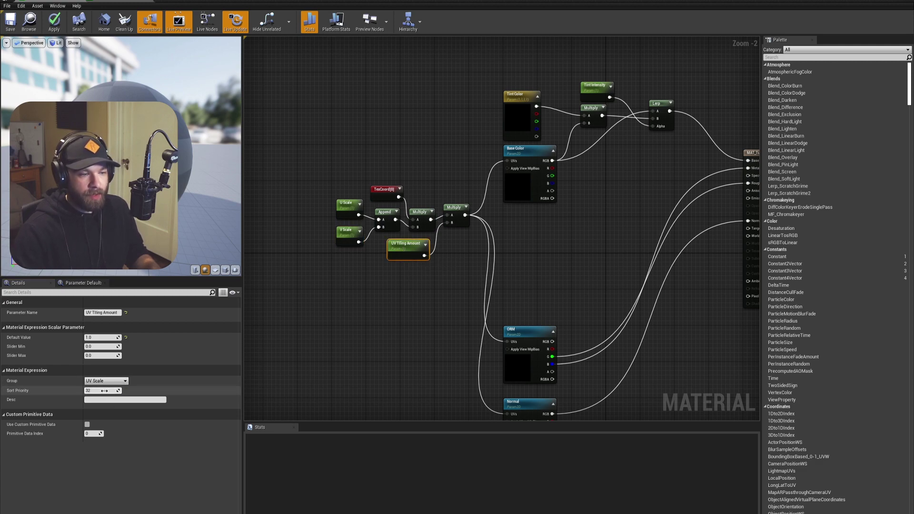
left_click(12, 26)
left_click(125, 3)
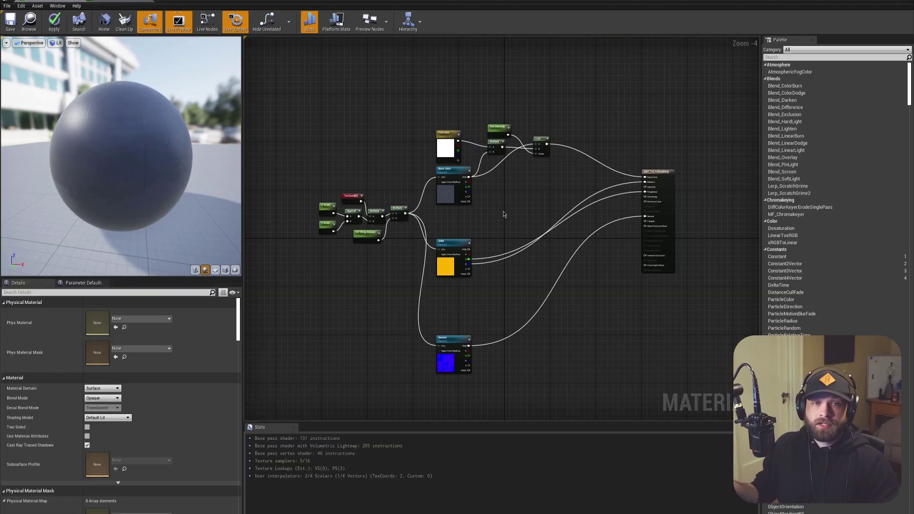
Review the whole master material graph, selecting the UV scale and tiling nodes to highlight how they feed the textures.
right_click_drag(516, 180, 522, 153)
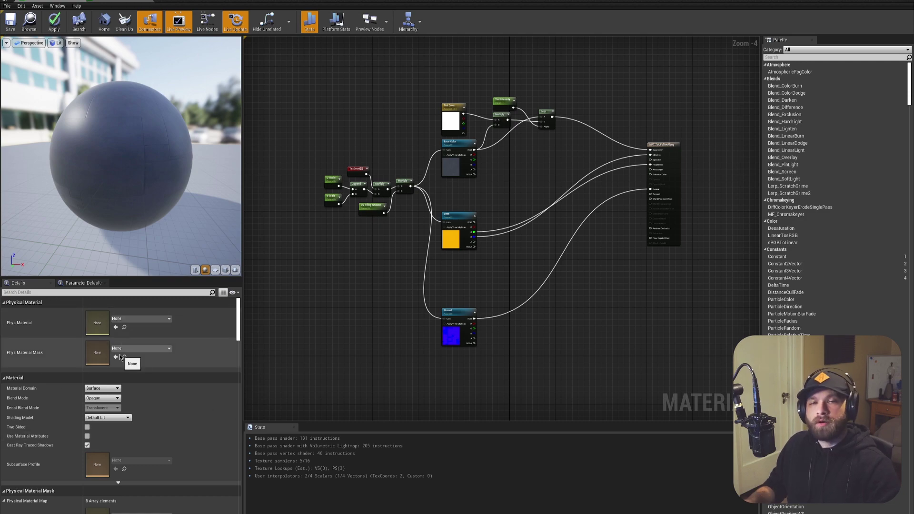
right_click_drag(446, 308, 419, 291)
scroll(421, 276, "up", 2)
right_click_drag(421, 239, 354, 240)
scroll(420, 243, "down", 1)
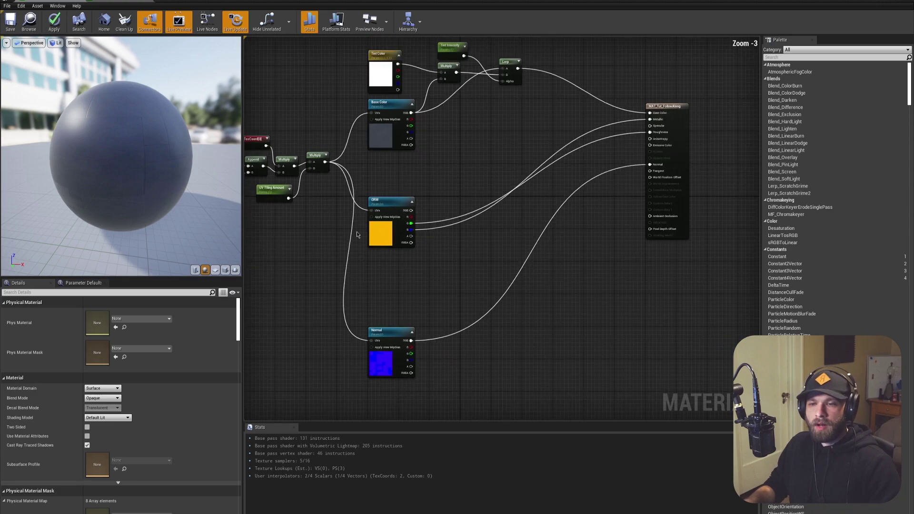
right_click_drag(333, 191, 431, 232)
left_click_drag(284, 137, 388, 221)
right_click_drag(387, 220, 316, 251)
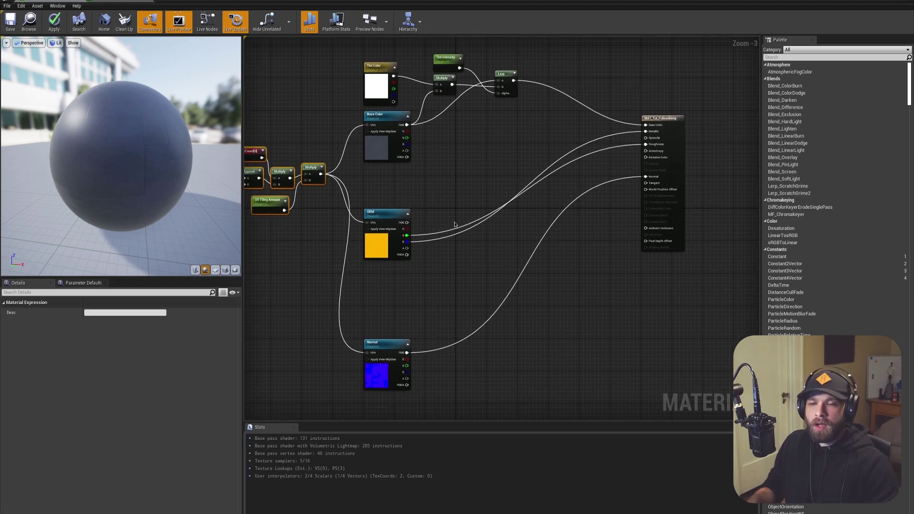
scroll(384, 209, "up", 2)
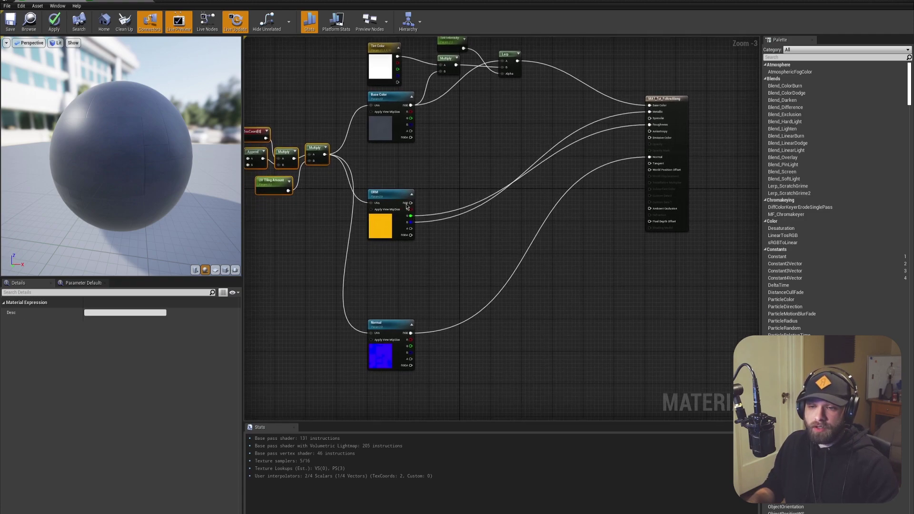
Connect the ORM texture's red channel to the material's Ambient Occlusion input.
scroll(406, 197, "up", 1)
right_click_drag(445, 214, 392, 237)
scroll(393, 236, "down", 1)
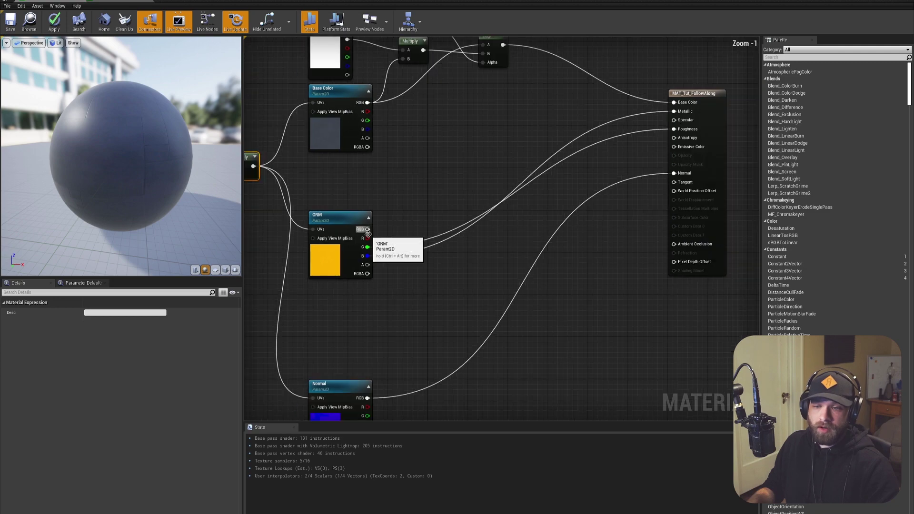
left_click_drag(368, 238, 678, 246)
right_click_drag(438, 260, 536, 258)
right_click_drag(484, 212, 390, 157)
right_click_drag(596, 219, 601, 275)
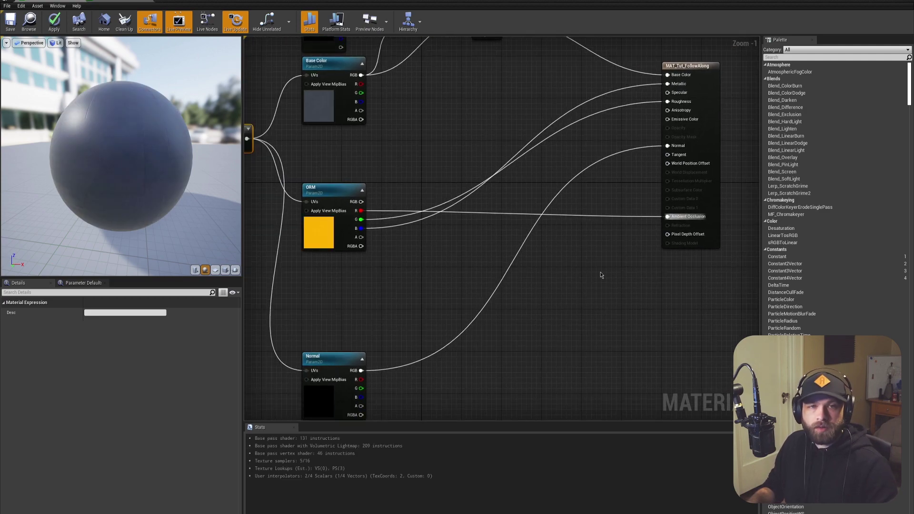
scroll(601, 275, "down", 2)
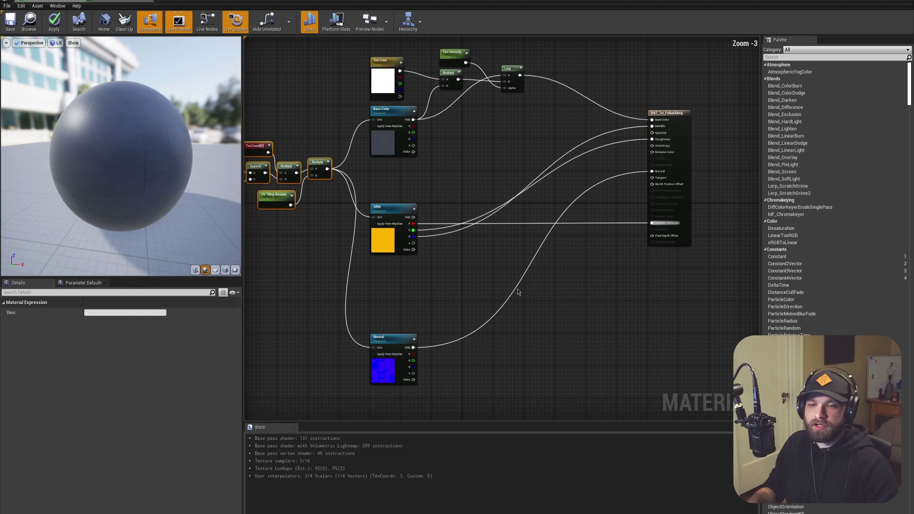
right_click_drag(516, 287, 497, 286)
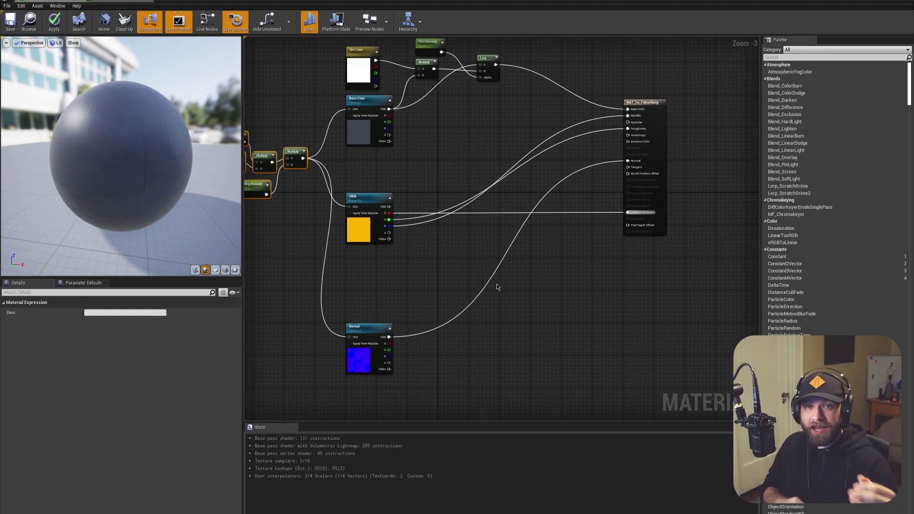
mouse_move(564, 284)
right_mouse_down()
mouse_move(566, 247)
mouse_move(602, 265)
mouse_move(573, 269)
right_mouse_up()
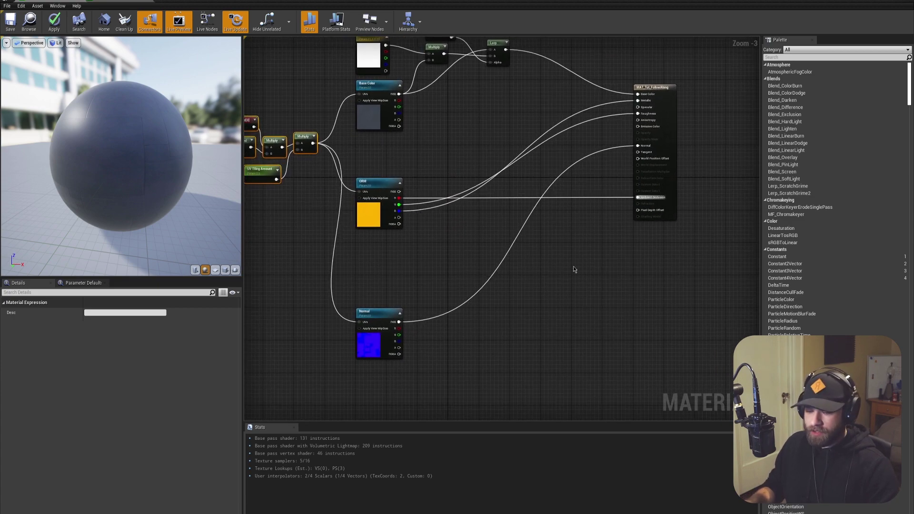
Add a Lerp node with Const A set to 1, feeding the ORM texture's red channel into its B input.
left_click(566, 240)
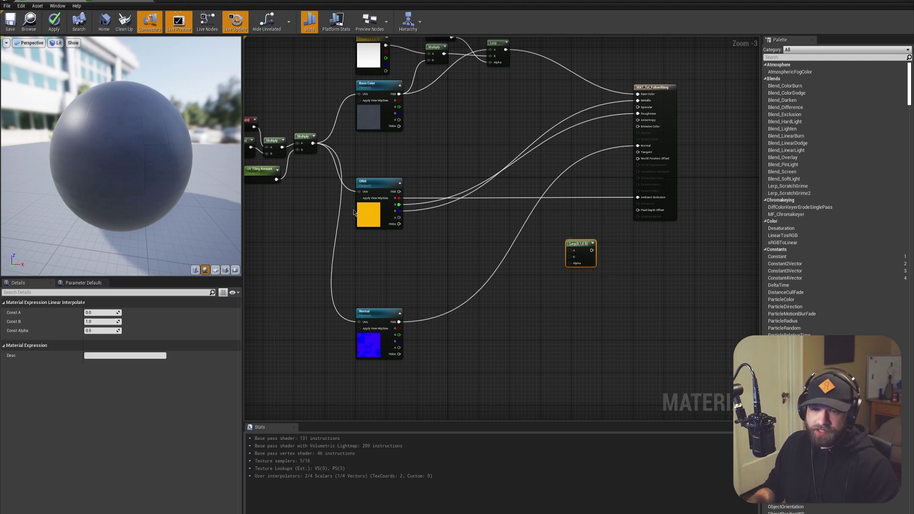
left_click_drag(398, 197, 570, 256)
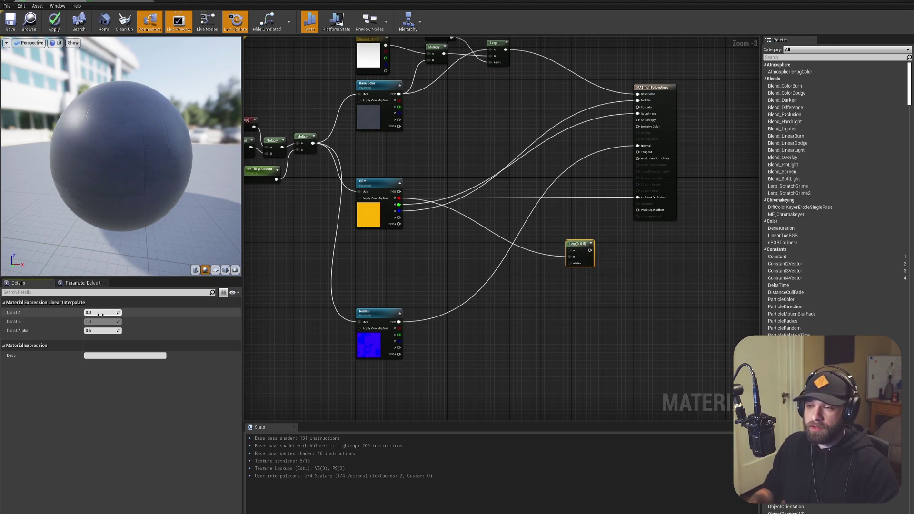
left_click_drag(95, 310, 114, 312)
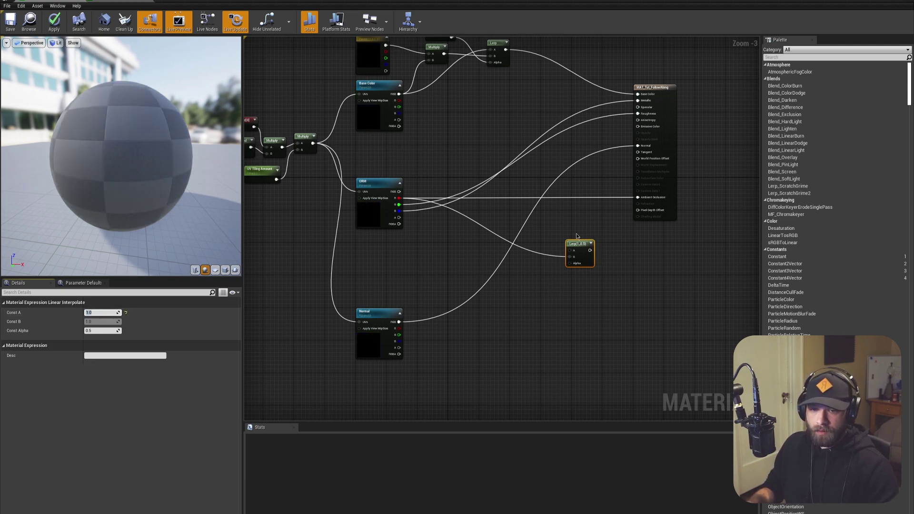
left_click_drag(575, 242, 576, 241)
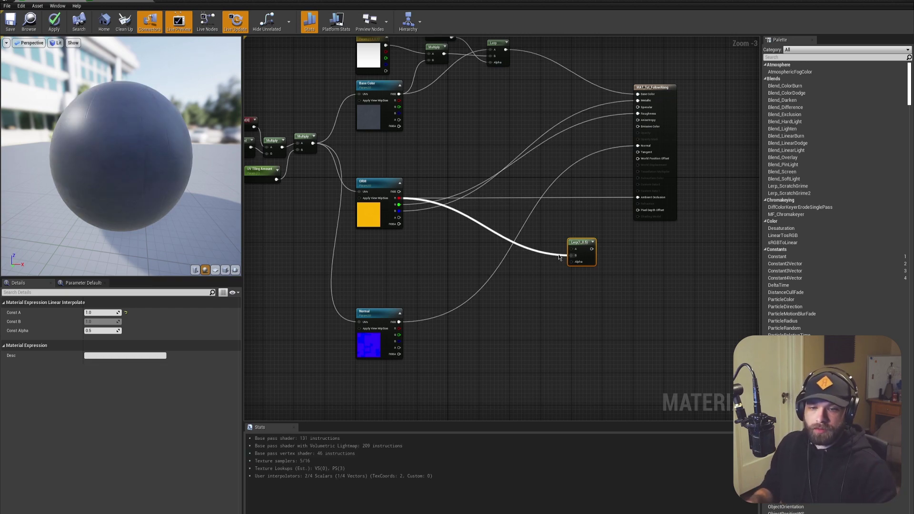
Create a scalar parameter named AO Intensity and connect it to the new Lerp node's Alpha input.
left_click(559, 309)
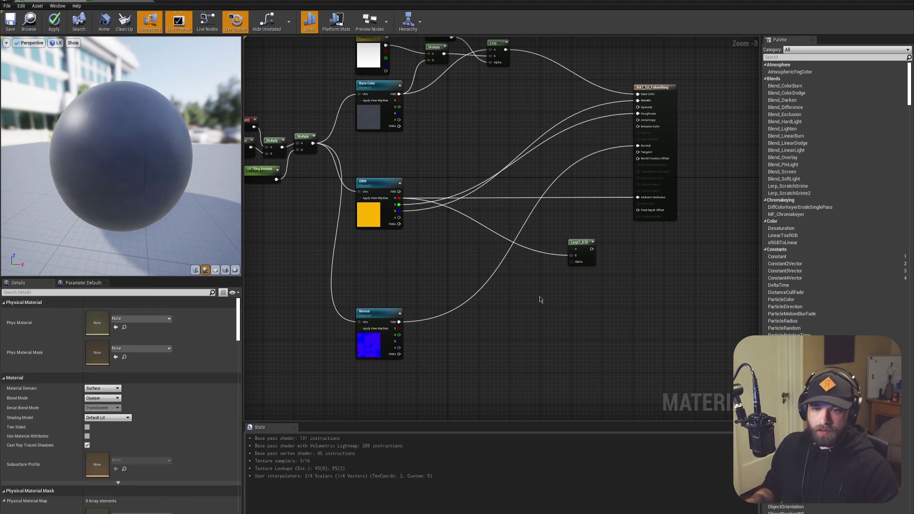
left_click(540, 298)
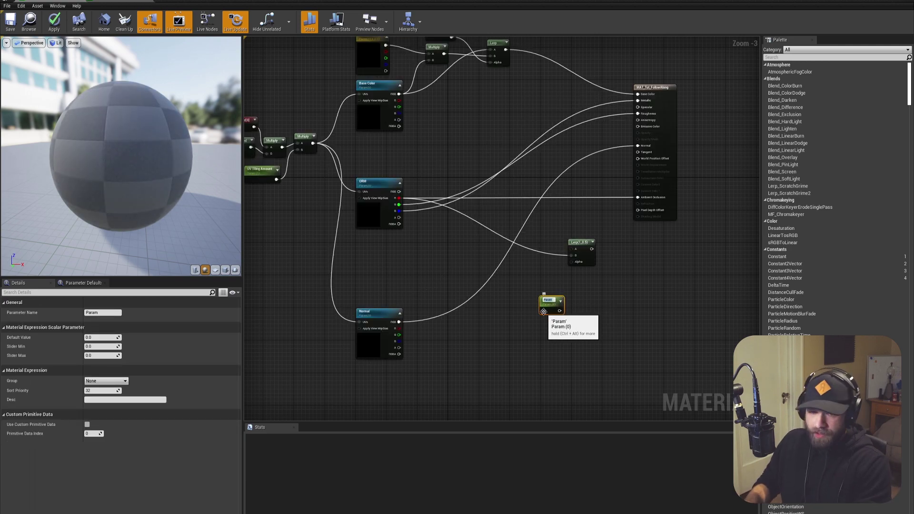
type("AO Intensity")
key("Return")
scroll(543, 312, "up", 3)
left_click_drag(565, 310, 578, 239)
scroll(590, 304, "down", 2)
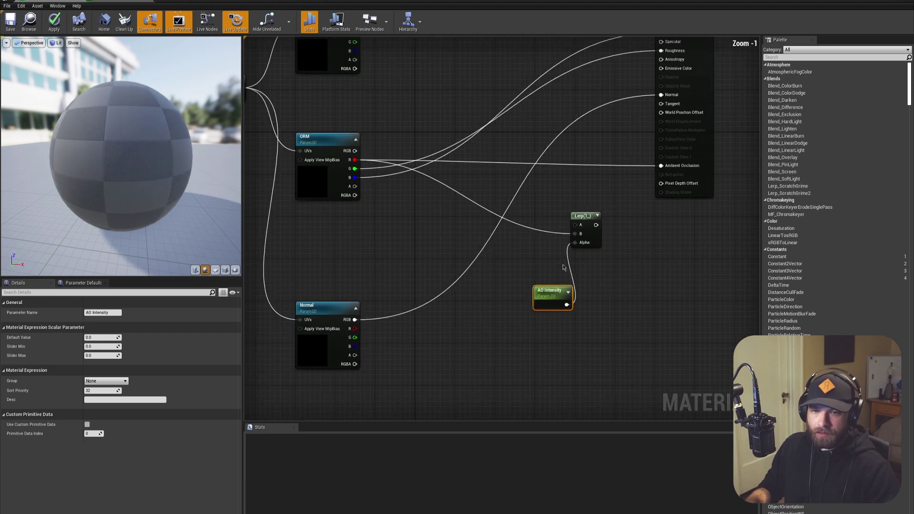
Reposition the AO Intensity node and connect the Lerp output to the material's Ambient Occlusion input.
scroll(599, 317, "down", 1)
left_click_drag(591, 327, 576, 303)
left_click_drag(633, 270, 688, 219)
Set AO Intensity's default value to 1, its group to ORM and its sort priority to 2.
left_click(578, 305)
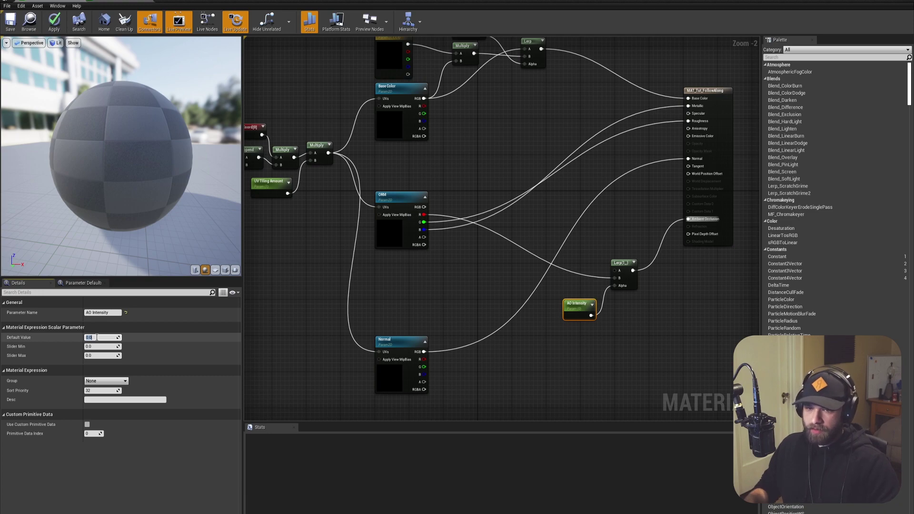
type("1")
key("Return")
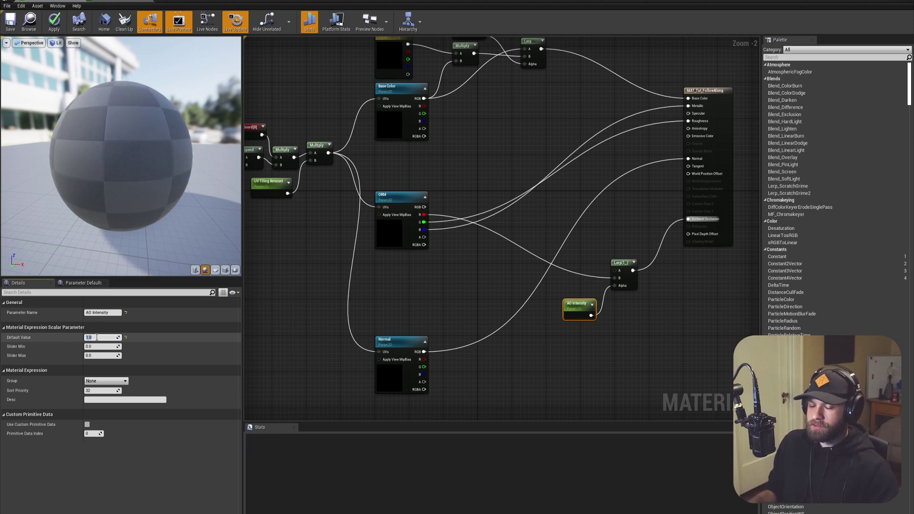
right_click_drag(614, 251, 570, 261)
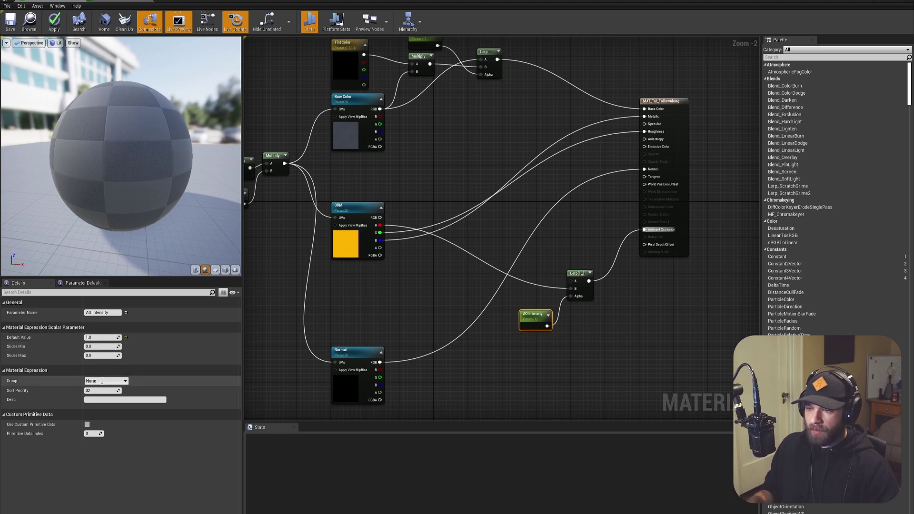
right_click_drag(549, 196, 524, 203)
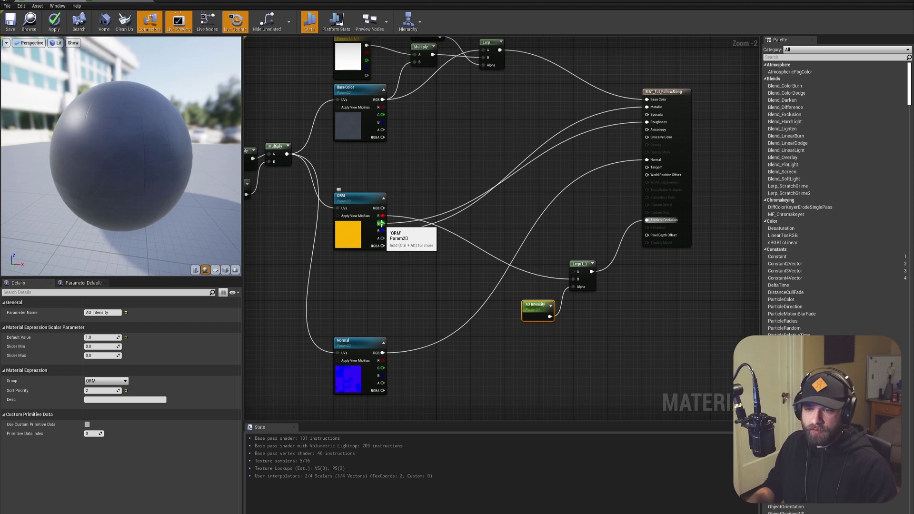
Add a CheapContrast node above the ORM texture and connect the ORM green channel to its In input.
right_click_drag(381, 222, 402, 195)
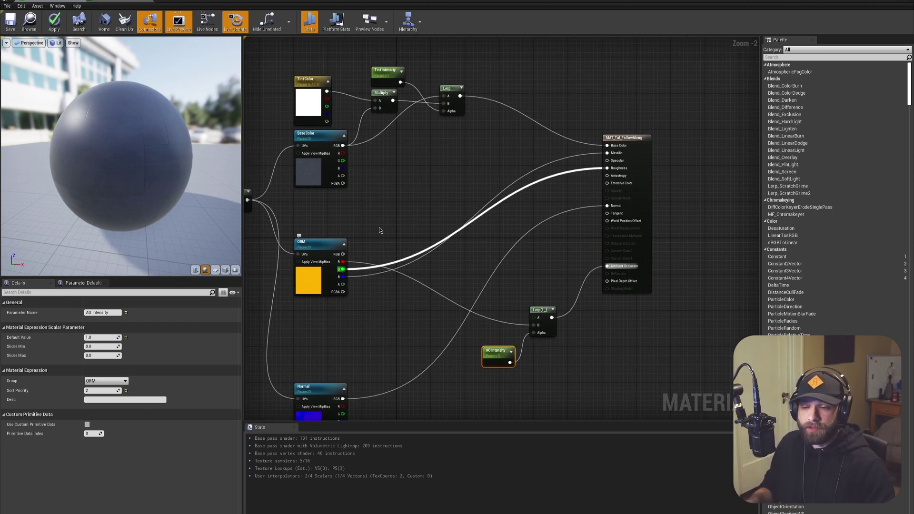
right_click(382, 203)
type("contrast")
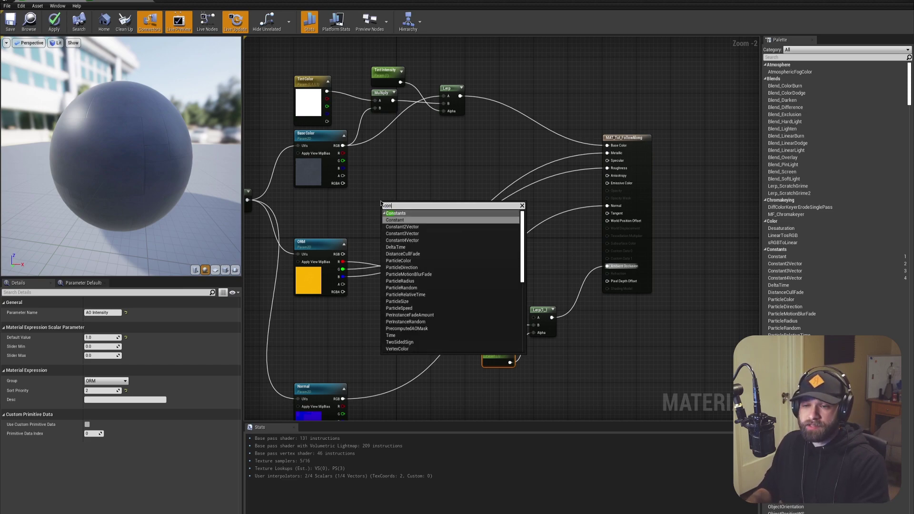
key("Return")
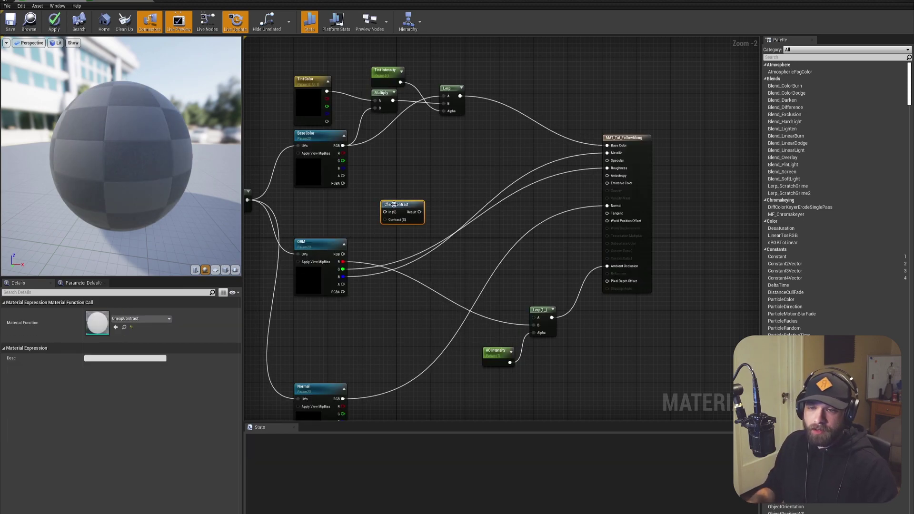
left_click_drag(382, 204, 396, 202)
left_click_drag(342, 262, 400, 209)
Add a CheapContrast_RGB node beside CheapContrast for comparison and delete it.
right_click(421, 175)
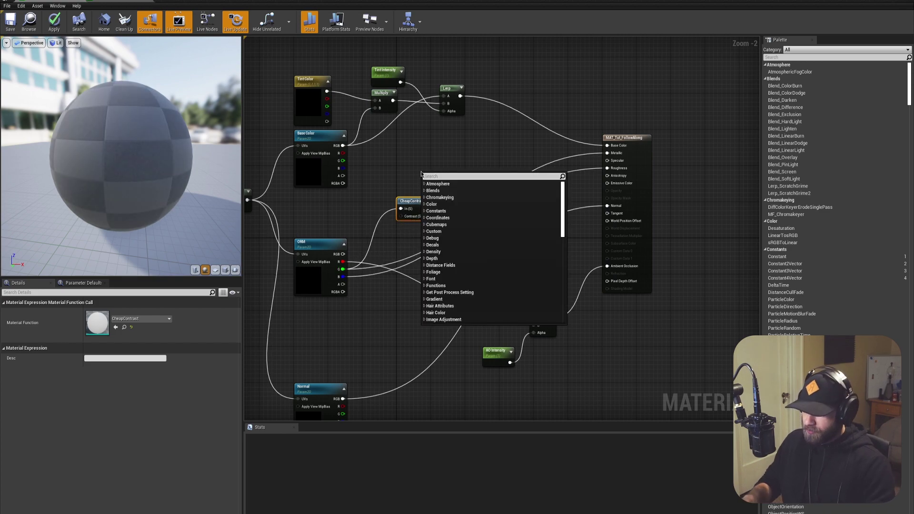
type("contr")
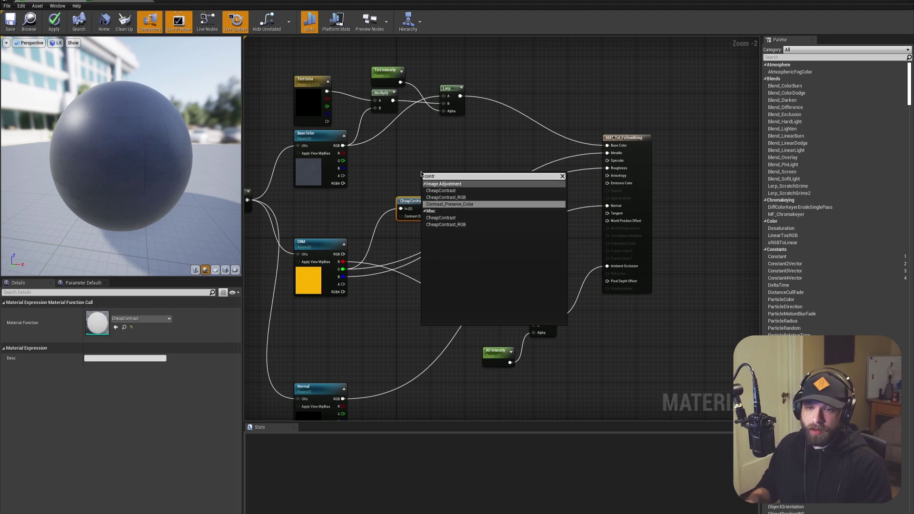
key("Down")
key("Return")
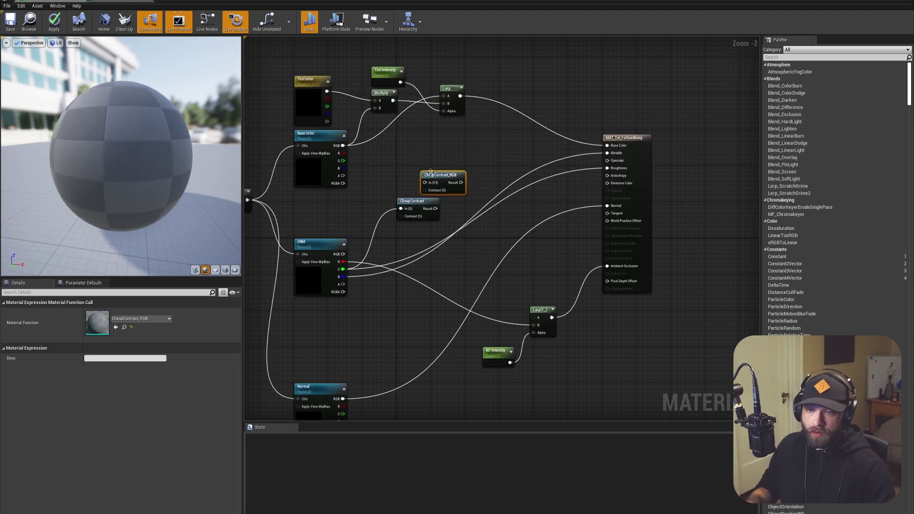
key("Delete")
Create a scalar parameter named Roughness Contrast and connect it to the CheapContrast node's Contrast input.
right_click_drag(430, 177, 470, 144)
scroll(468, 186, "up", 1)
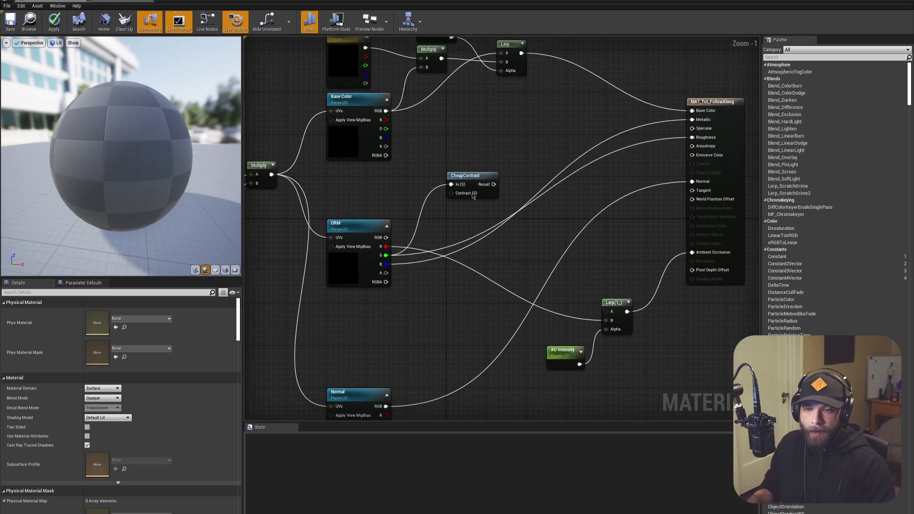
left_click(442, 225)
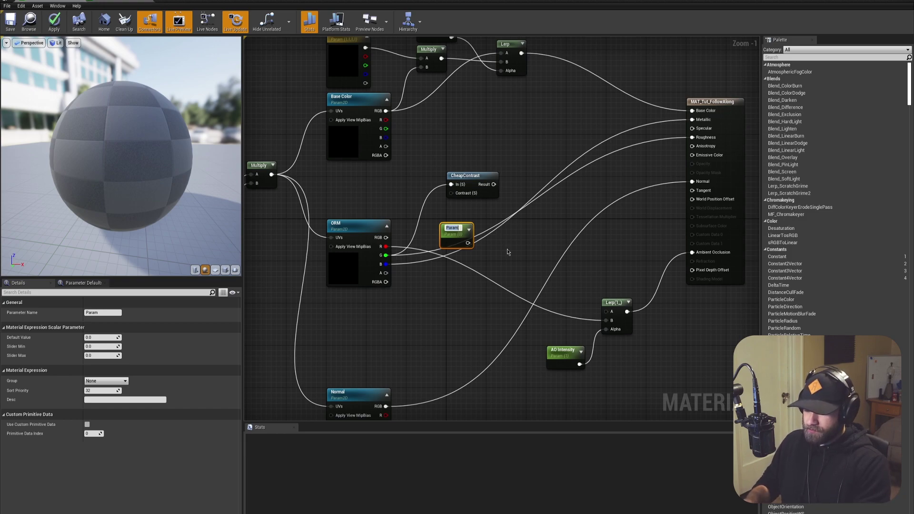
type("Roughnesse Co")
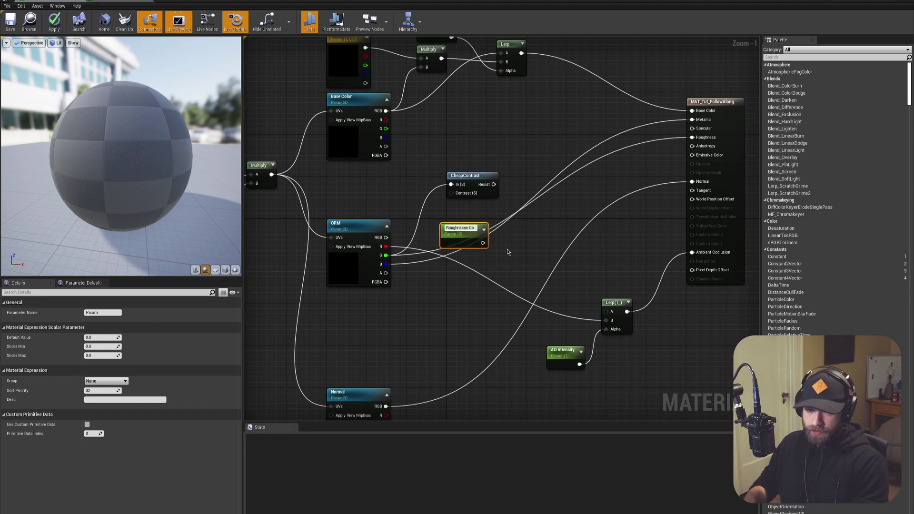
key("BackSpace")
key("BackSpace")
key("BackSpace")
key("BackSpace")
type("Contrast")
key("Return")
left_click_drag(489, 242, 450, 193)
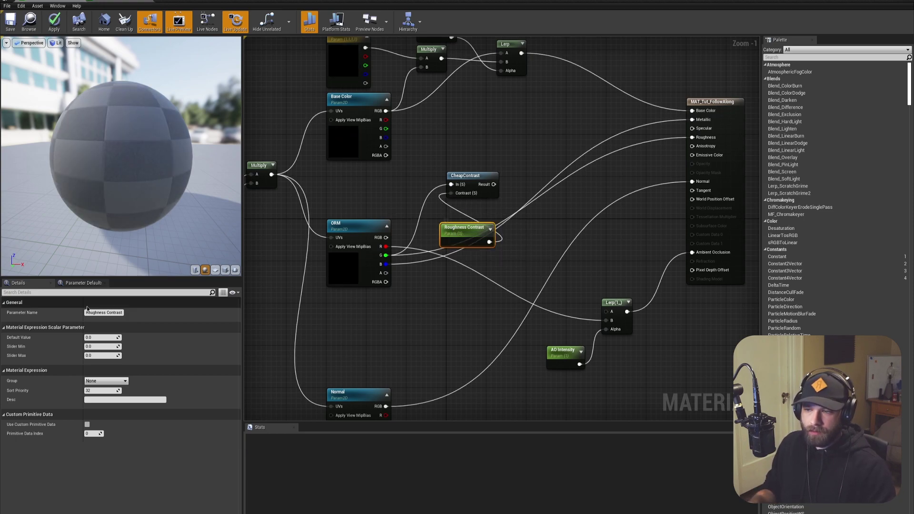
Set Roughness Contrast's default value to 1 and spread it and the CheapContrast node apart for a tidier layout.
left_click(98, 337)
type("1")
key("Return")
left_click_drag(440, 222, 418, 204)
left_click_drag(472, 173, 497, 147)
left_click_drag(438, 209, 413, 200)
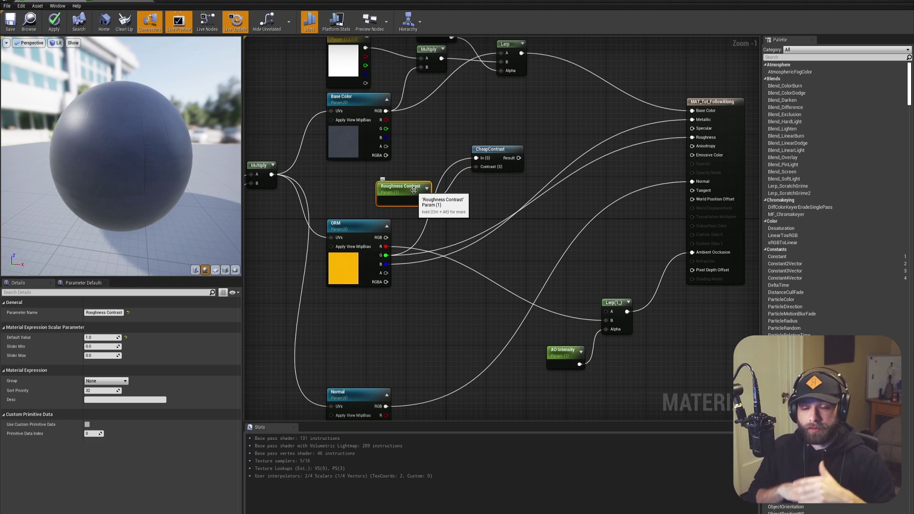
Connect the CheapContrast result to the material's Roughness input and move the CheapContrast node closer to the ORM texture.
right_click_drag(523, 183, 458, 195)
left_click_drag(454, 170, 627, 149)
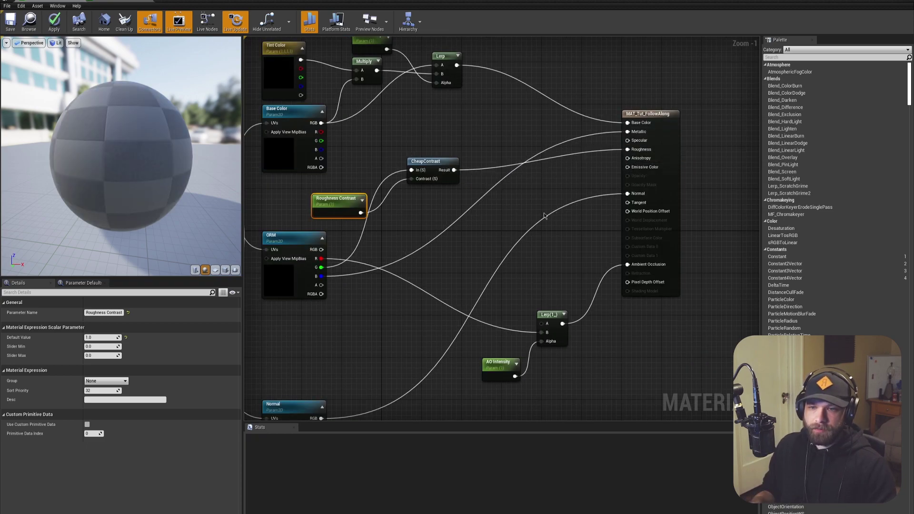
right_click_drag(551, 212, 590, 218)
left_click_drag(484, 165, 454, 223)
scroll(606, 284, "down", 3)
right_click_drag(606, 284, 541, 262)
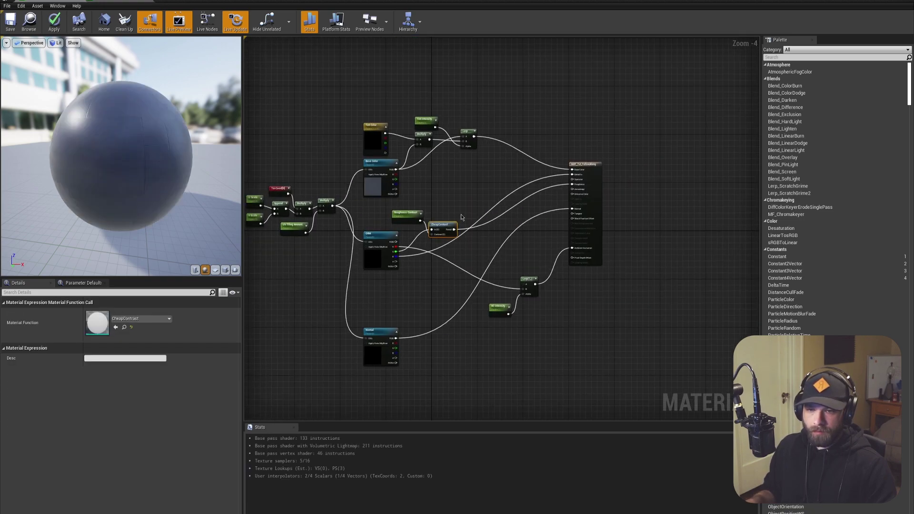
scroll(471, 226, "up", 4)
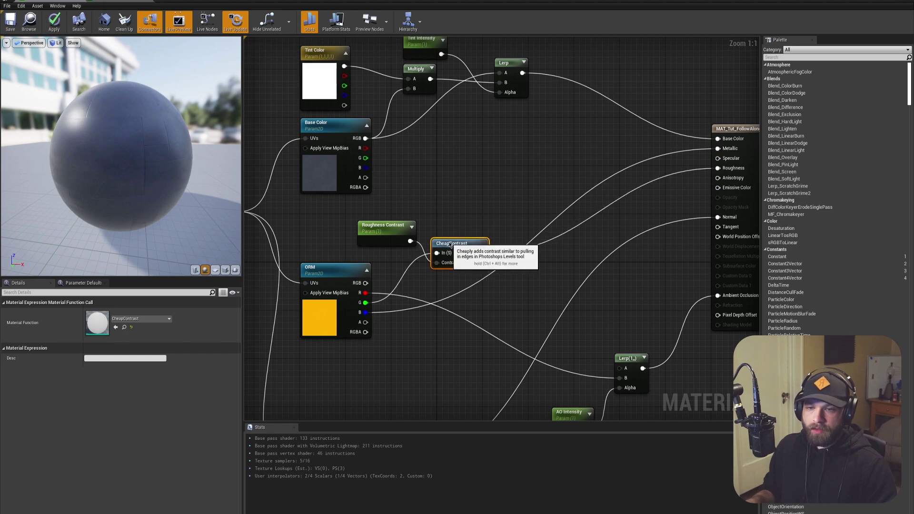
left_click(388, 228)
right_click_drag(462, 190, 436, 194)
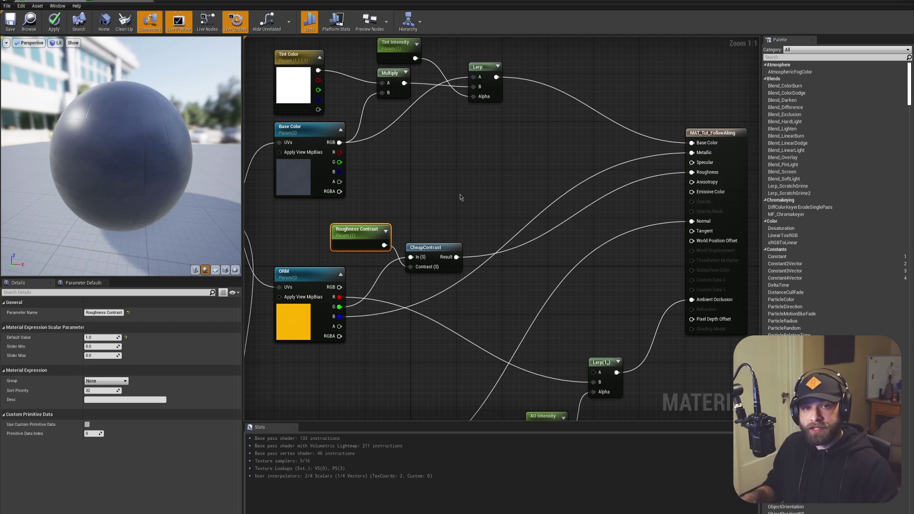
right_click_drag(460, 196, 476, 190)
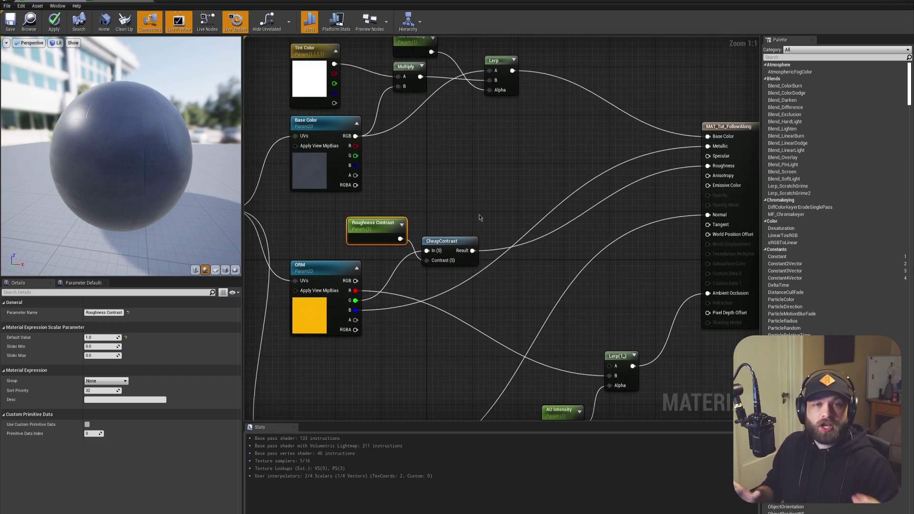
right_click_drag(493, 212, 473, 187)
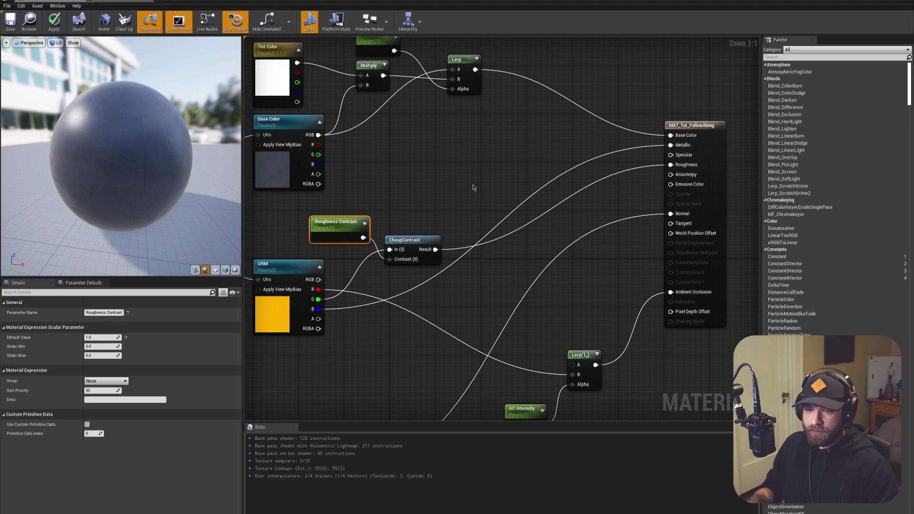
Place an Add node after CheapContrast and connect the CheapContrast result to its B input.
left_click(480, 184)
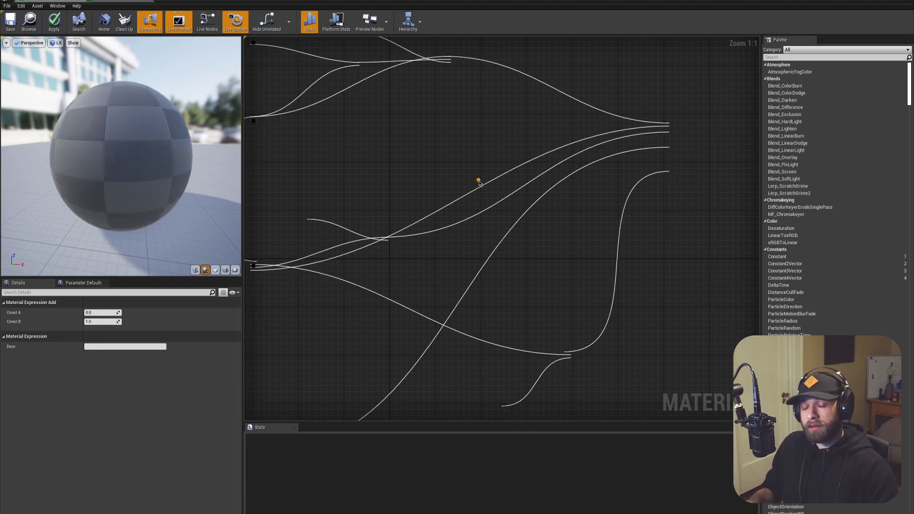
left_click_drag(479, 183, 488, 256)
right_click_drag(465, 316, 490, 309)
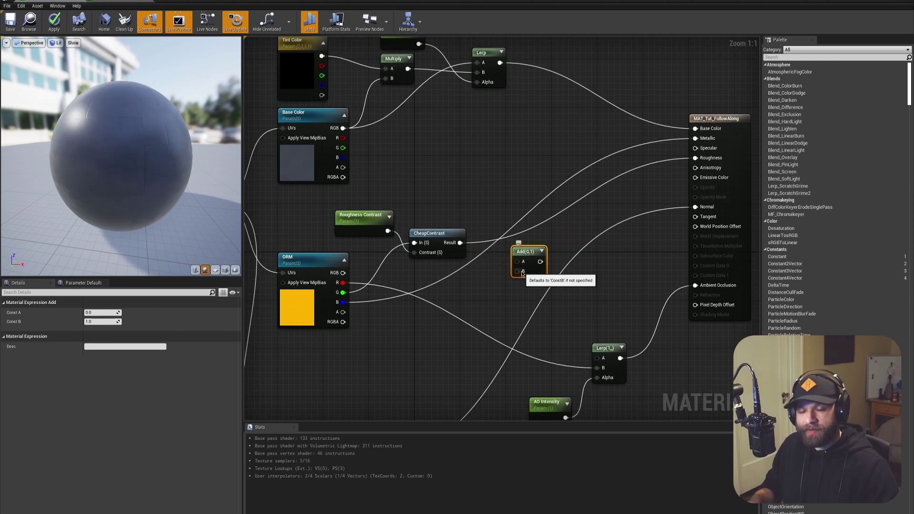
left_click_drag(459, 243, 518, 203)
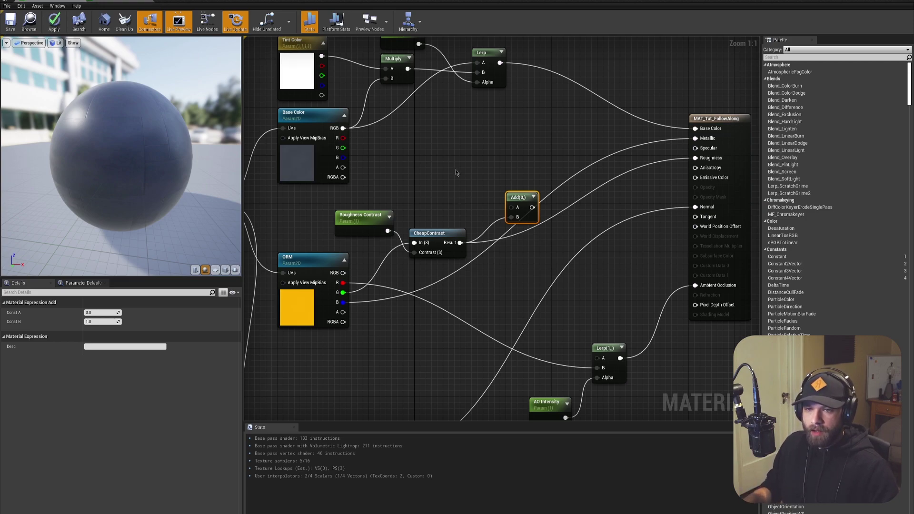
Connect a new constant node to the Add node's A input and convert the constant to a parameter.
left_click(455, 170)
left_click_drag(455, 178, 516, 210)
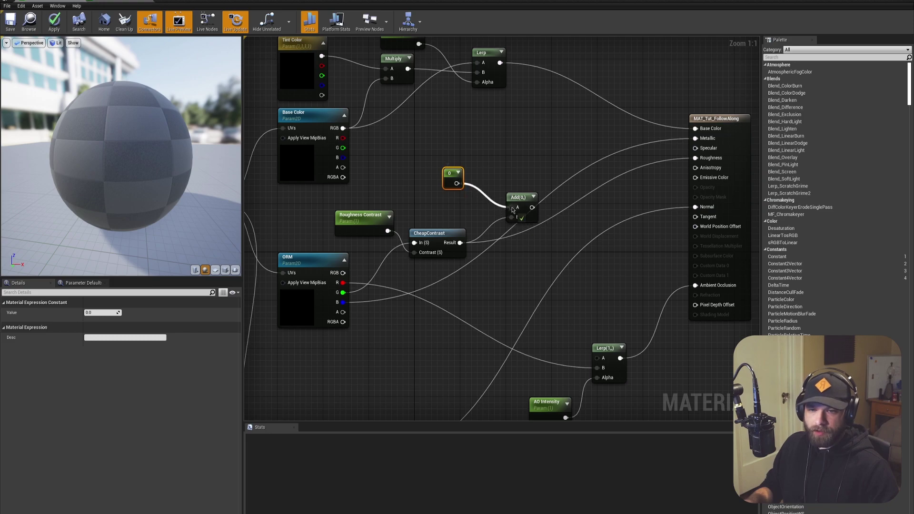
right_click(450, 177)
left_click(471, 203)
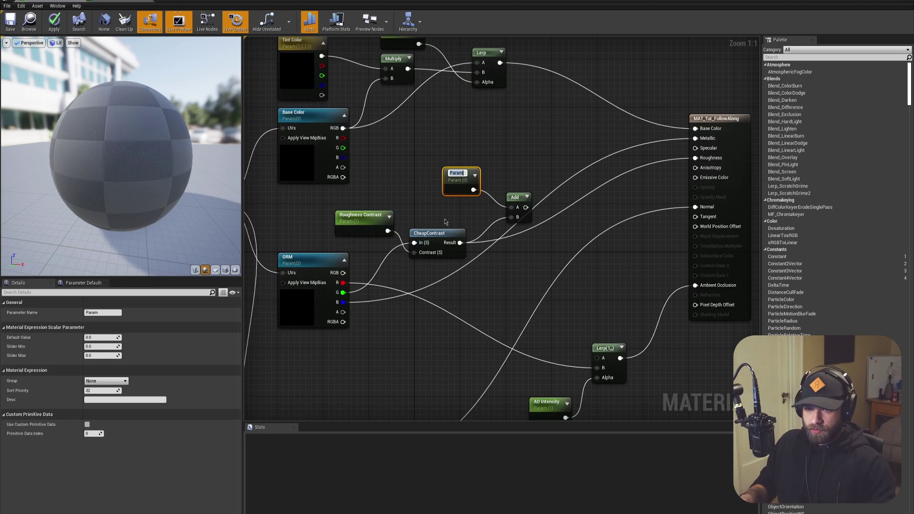
Name the new scalar parameter feeding the Add node "Roughness Adjust".
type("Roughness ADjus")
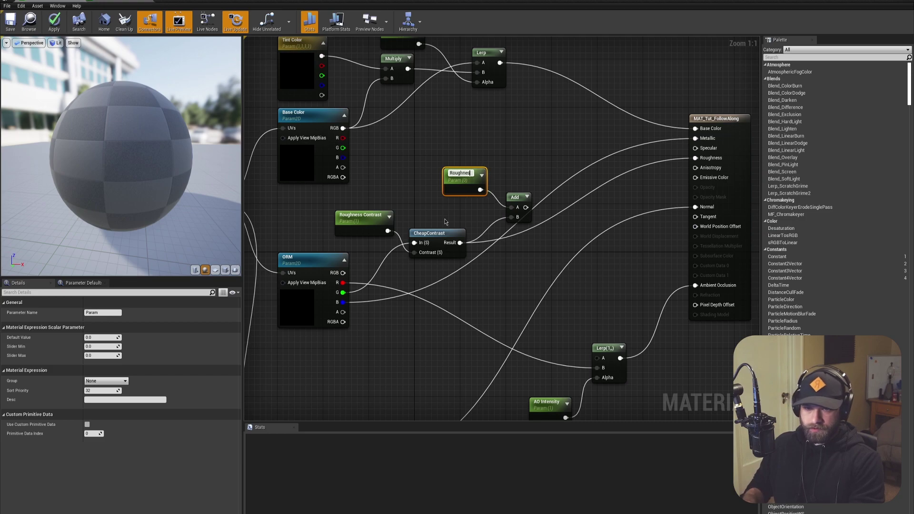
key("BackSpace")
key("BackSpace")
key("BackSpace")
key("BackSpace")
type("djust")
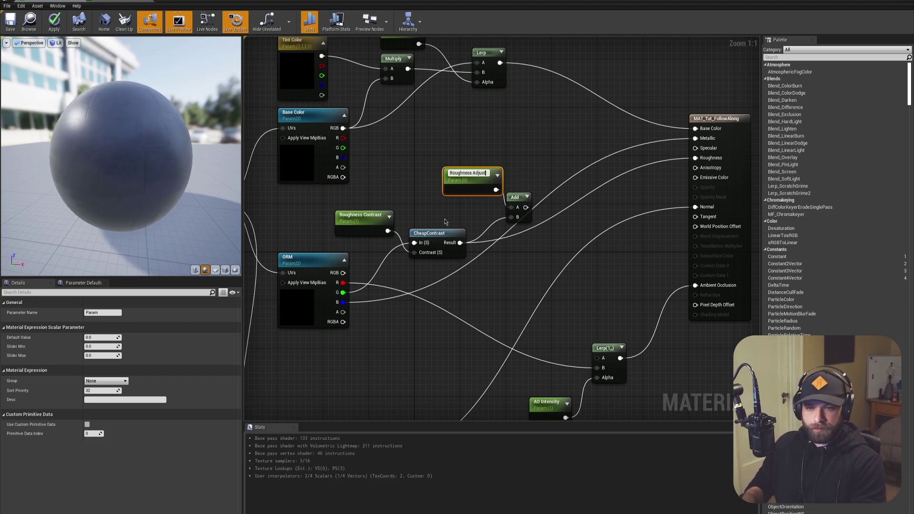
key("Return")
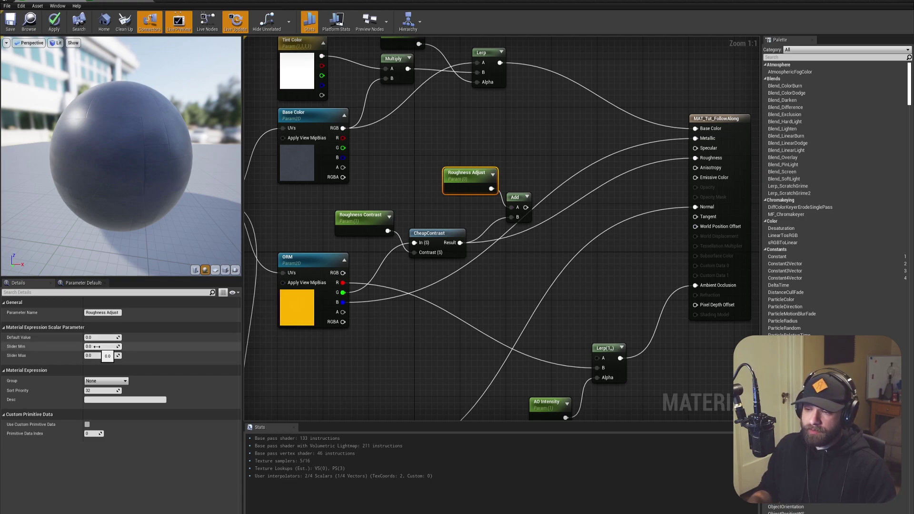
Set Roughness Adjust's slider minimum to -1 and its slider maximum to 1.
left_click(96, 346)
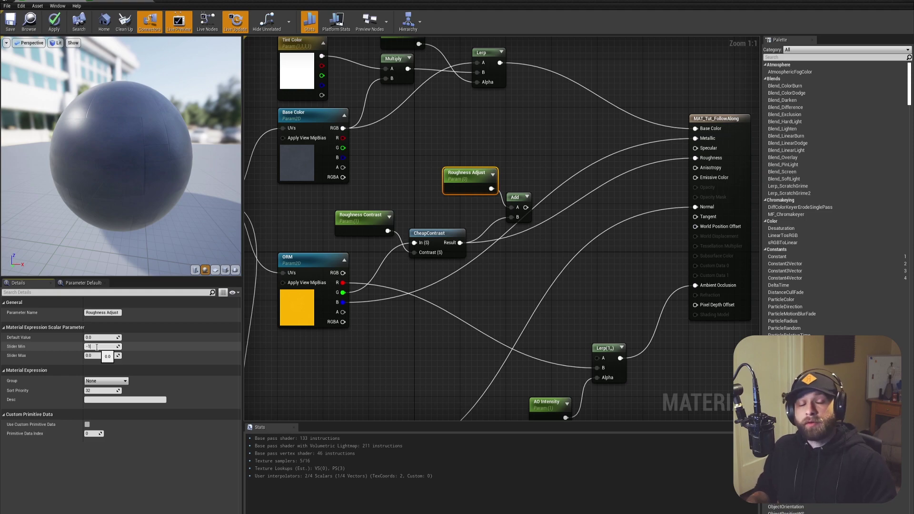
type("-1")
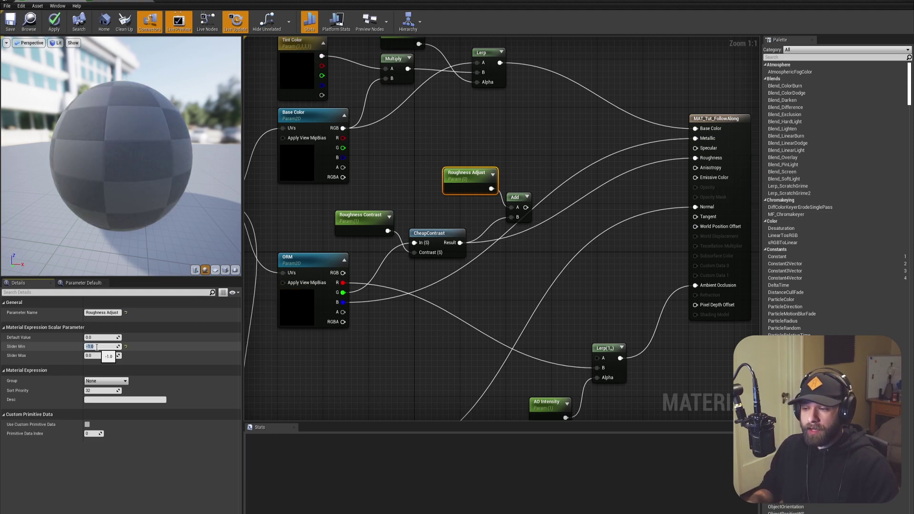
left_click(93, 356)
type("1")
key("Return")
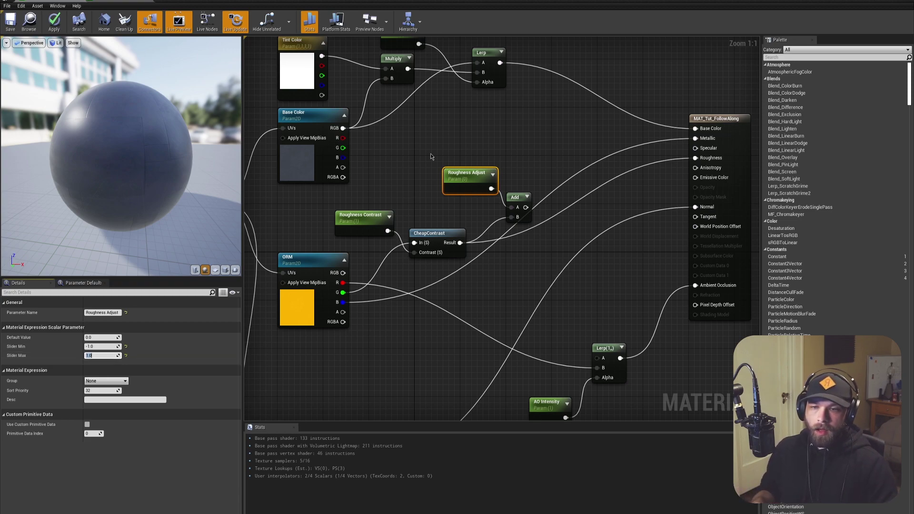
Connect the Add node's output to the material's Roughness input in place of the CheapContrast result.
right_click_drag(520, 151, 453, 151)
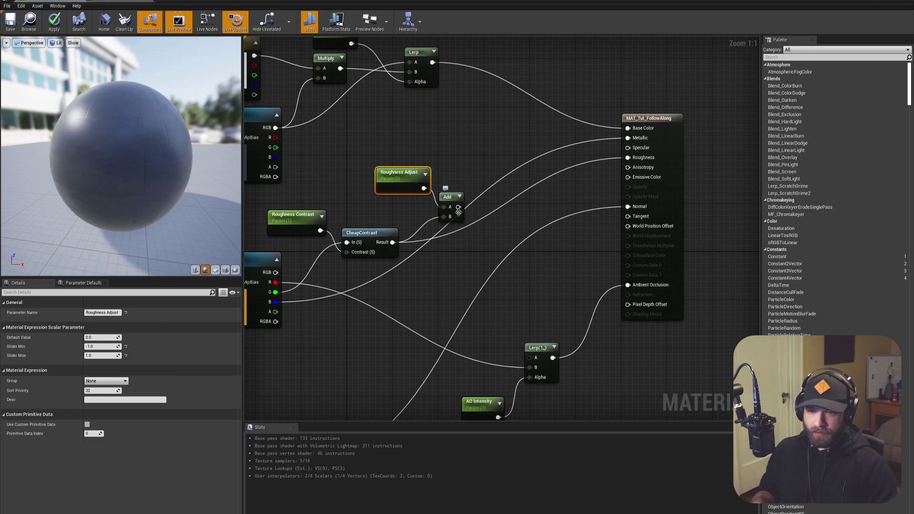
left_click_drag(458, 206, 629, 159)
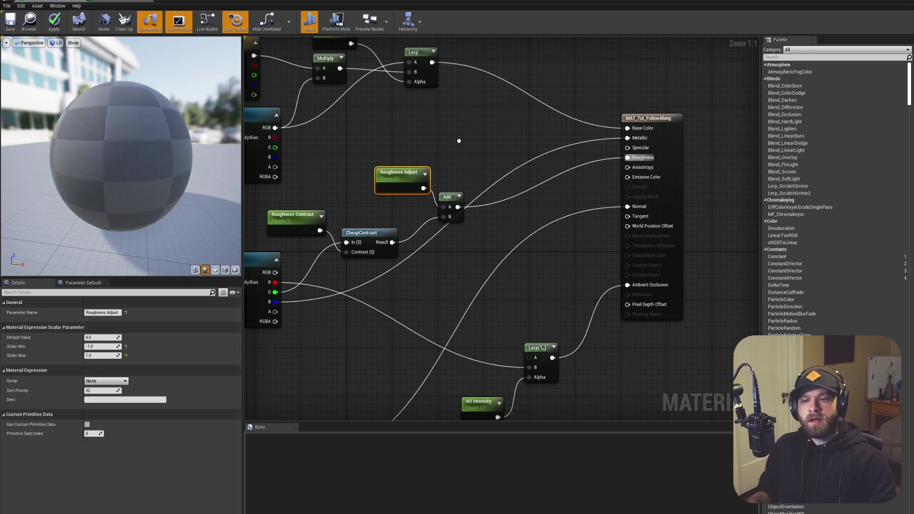
Insert a Clamp node between the Add node's output and the material's Roughness input.
right_click_drag(459, 143, 432, 127)
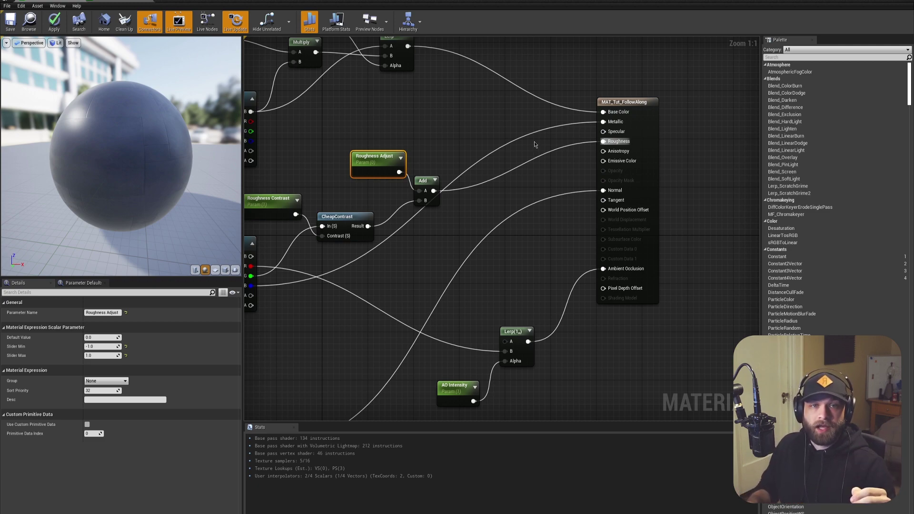
right_click(465, 130)
type("c")
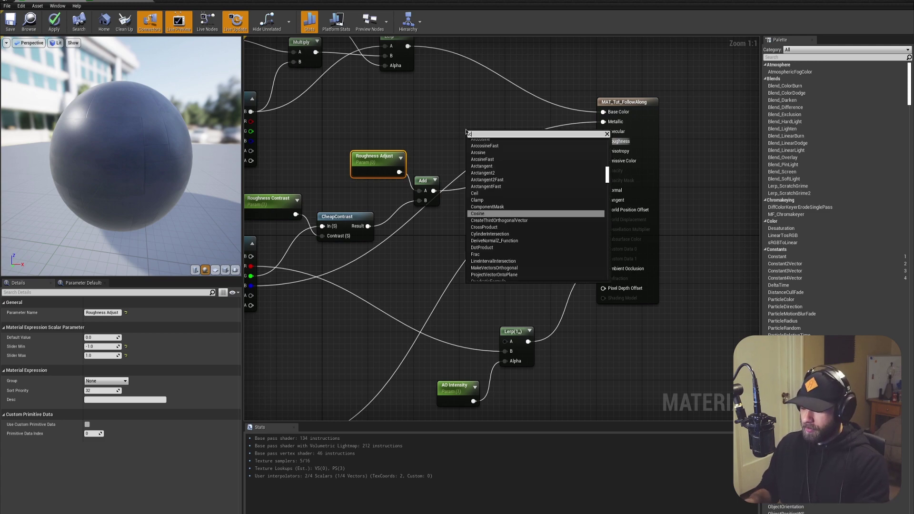
type("lamp")
key("Return")
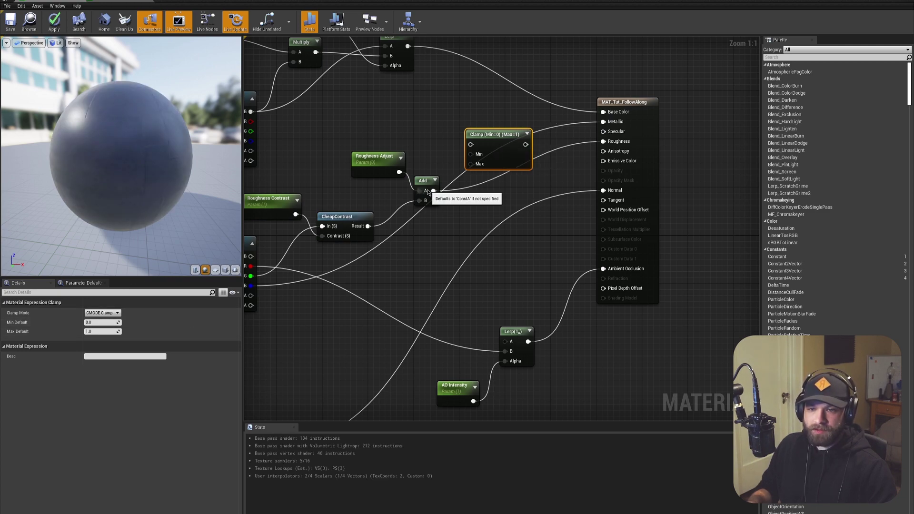
left_click_drag(433, 190, 477, 153)
left_click_drag(471, 145, 538, 164)
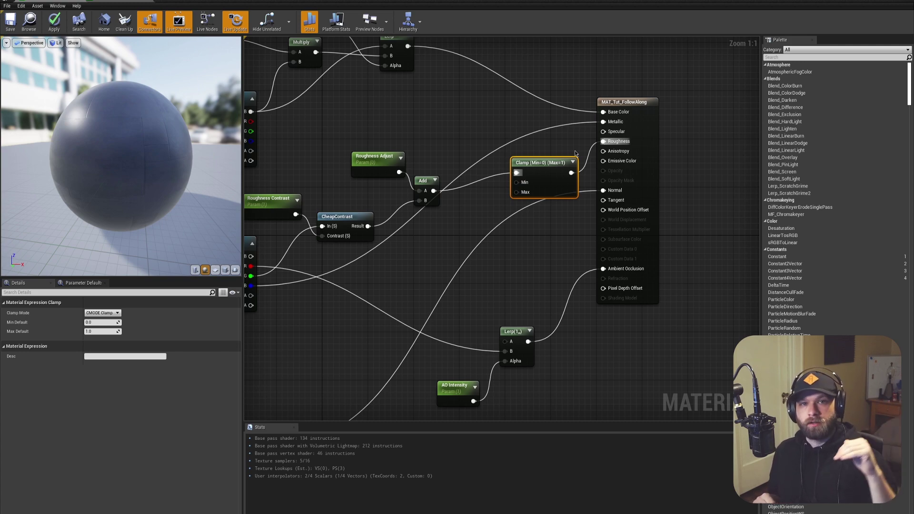
Rearrange the Clamp, Roughness Adjust, CheapContrast and material output nodes so the roughness chain lines up ahead of the output.
left_click_drag(552, 166, 564, 150)
scroll(443, 195, "down", 1)
right_click_drag(443, 196, 518, 214)
left_click_drag(458, 187, 407, 192)
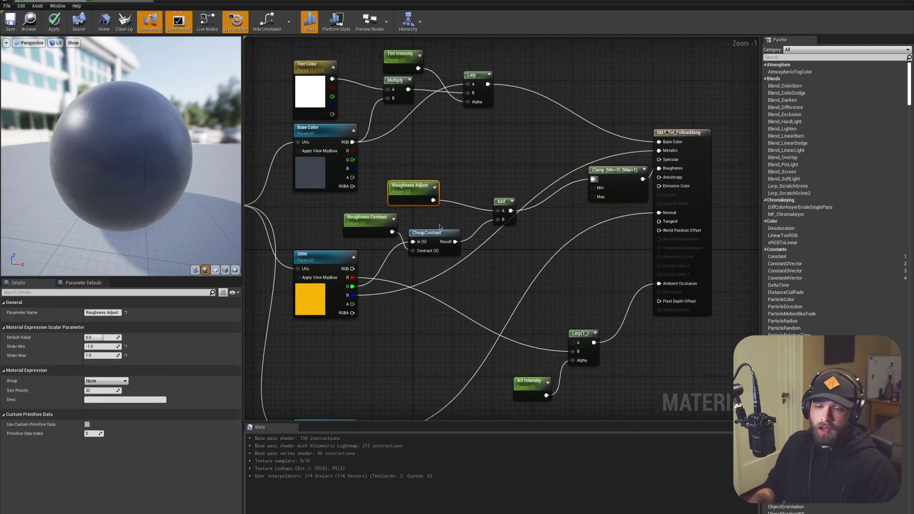
left_click_drag(425, 232, 420, 217)
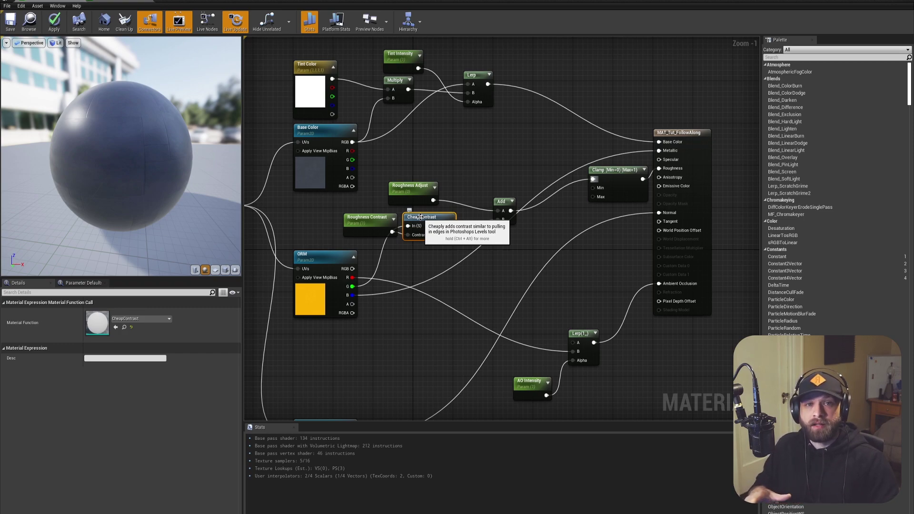
left_click_drag(625, 176, 590, 208)
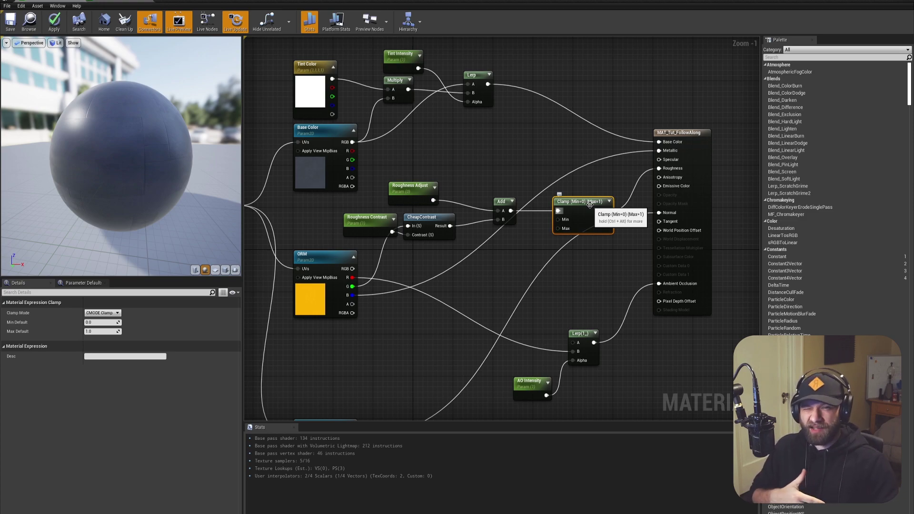
right_click_drag(595, 169, 489, 182)
left_click(622, 140)
left_click_drag(622, 140, 627, 135)
Add a StaticSwitchParameter node above the Clamp node and name it "Use Roughness Texture".
right_click_drag(567, 257, 564, 284)
right_click(447, 193)
type("switch")
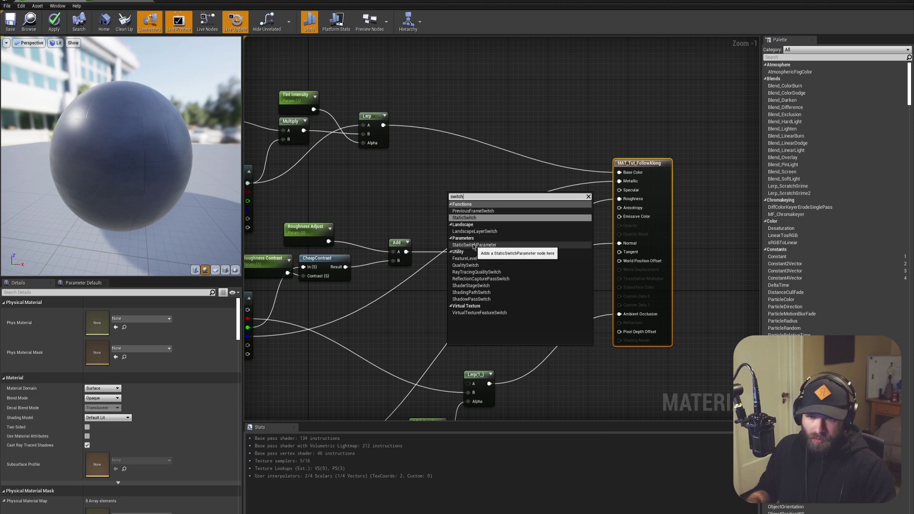
left_click(473, 245)
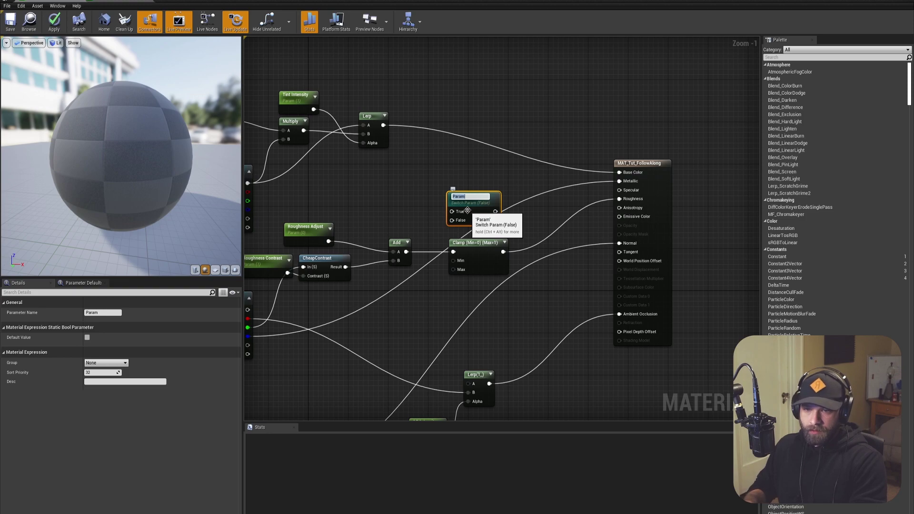
type("Use Rough")
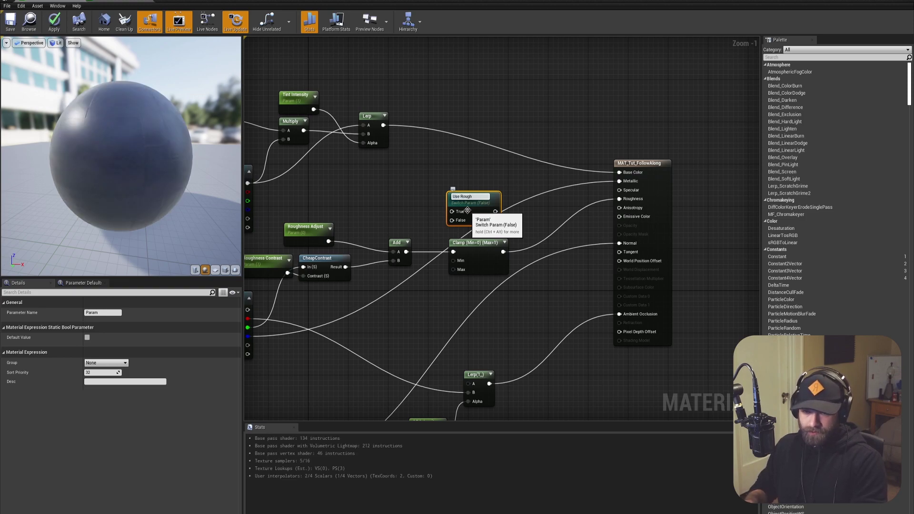
type("ness Texture")
key("Return")
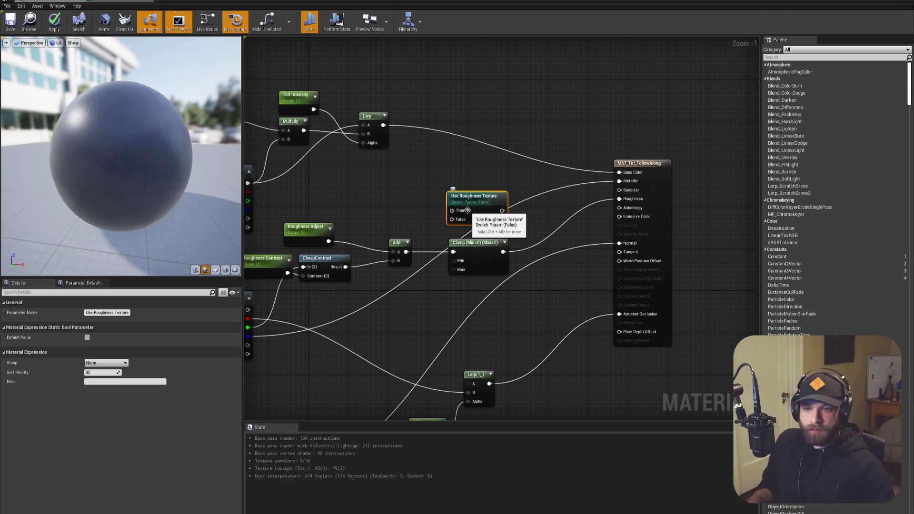
Route the Clamp output through the switch's True input into the material's Roughness, placing the switch between the Clamp and output nodes.
left_click_drag(503, 251, 535, 120)
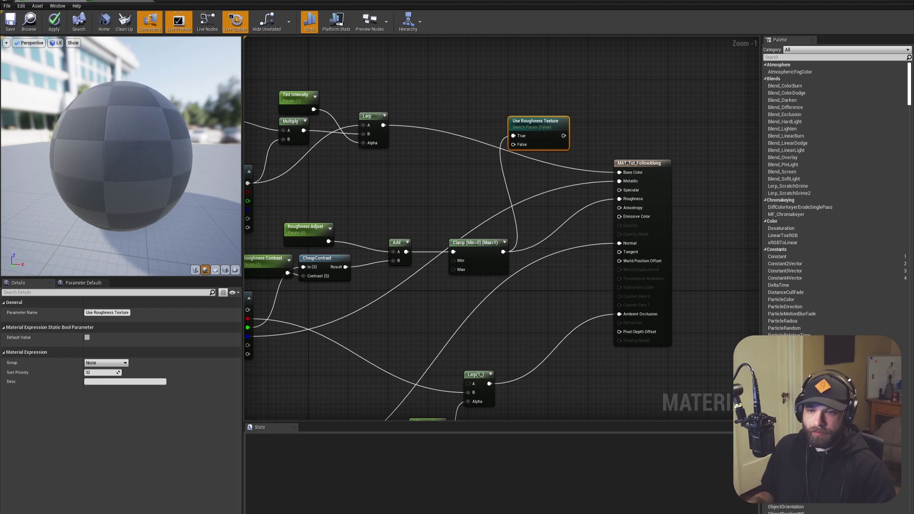
right_click_drag(438, 230, 481, 233)
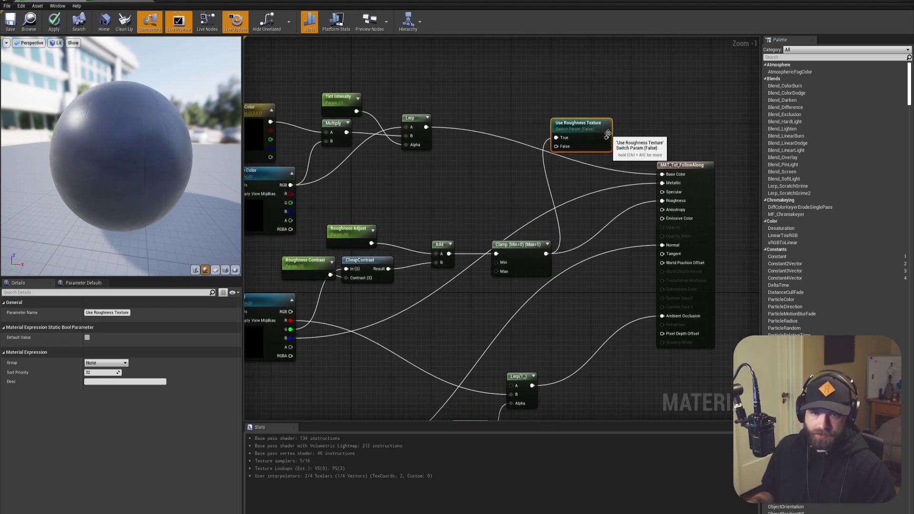
left_click_drag(605, 138, 661, 200)
left_click_drag(584, 129, 604, 192)
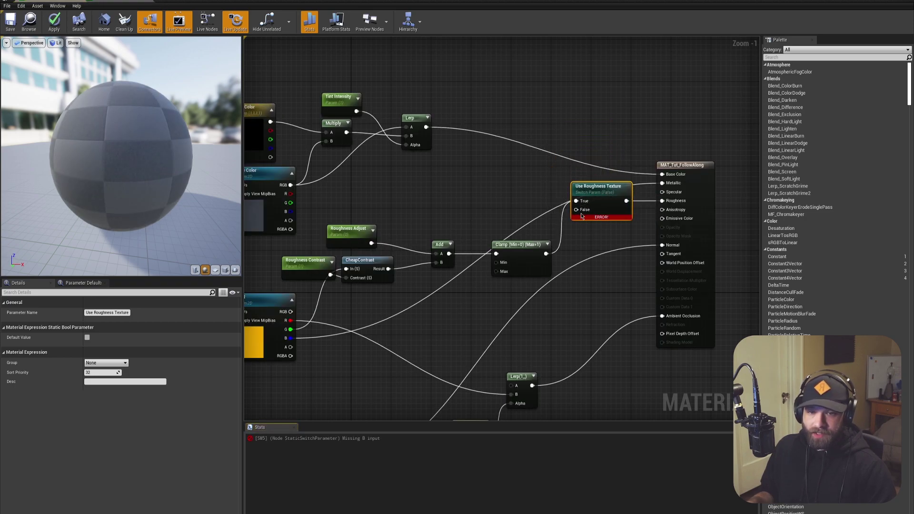
Add a scalar parameter named "Roughness Uniform Value" beside the Use Roughness Texture switch.
left_click(489, 176)
type("R")
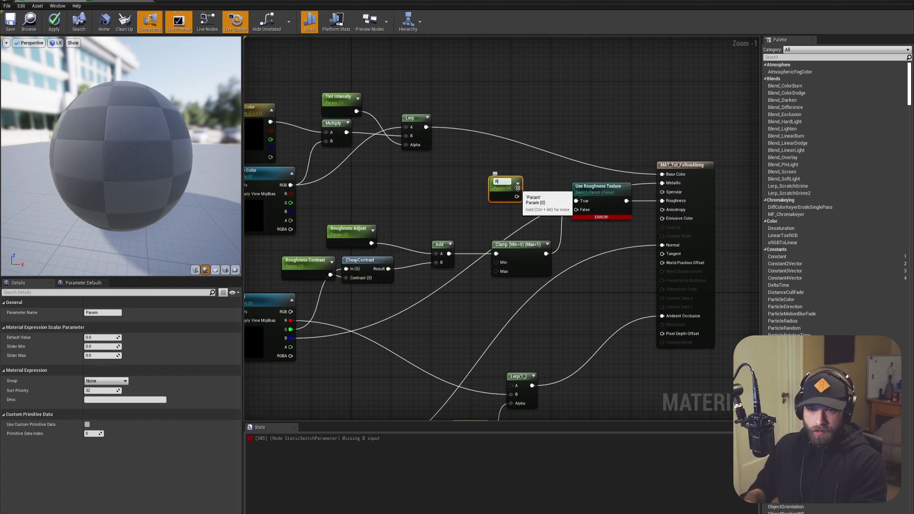
type("oughness Un")
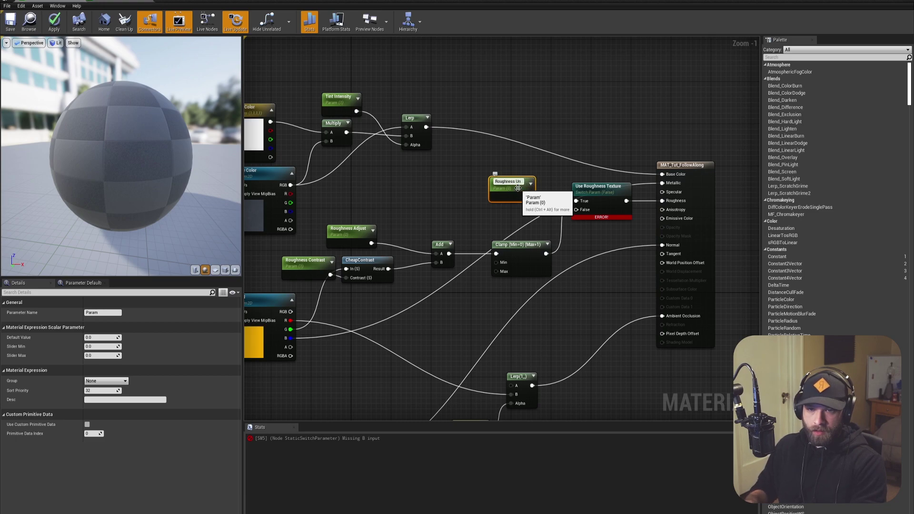
type("iform ")
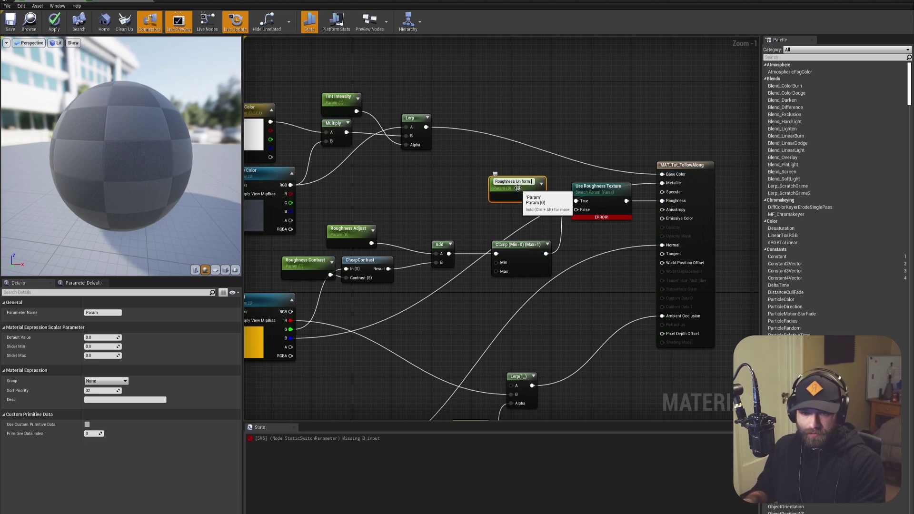
type("Value")
key("Return")
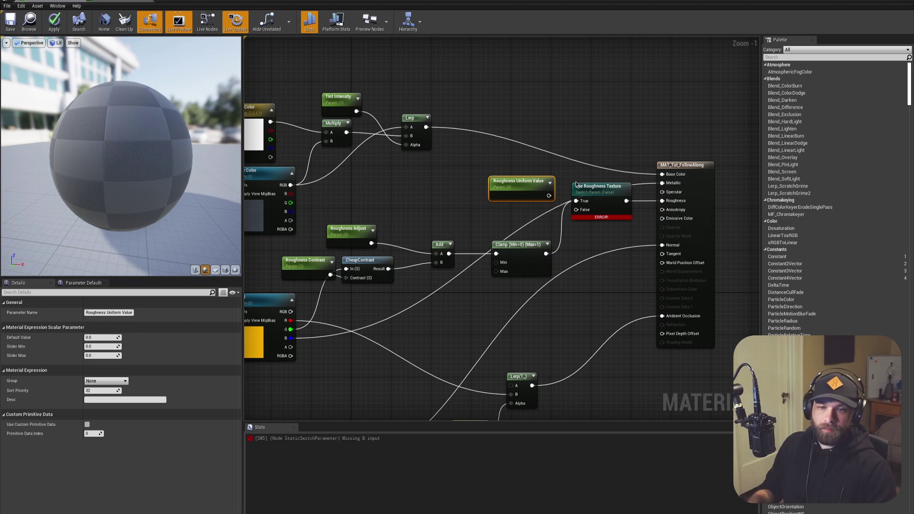
Connect Roughness Uniform Value to the switch's False input and make the Use Roughness Texture switch true by default.
left_click_drag(549, 195, 576, 209)
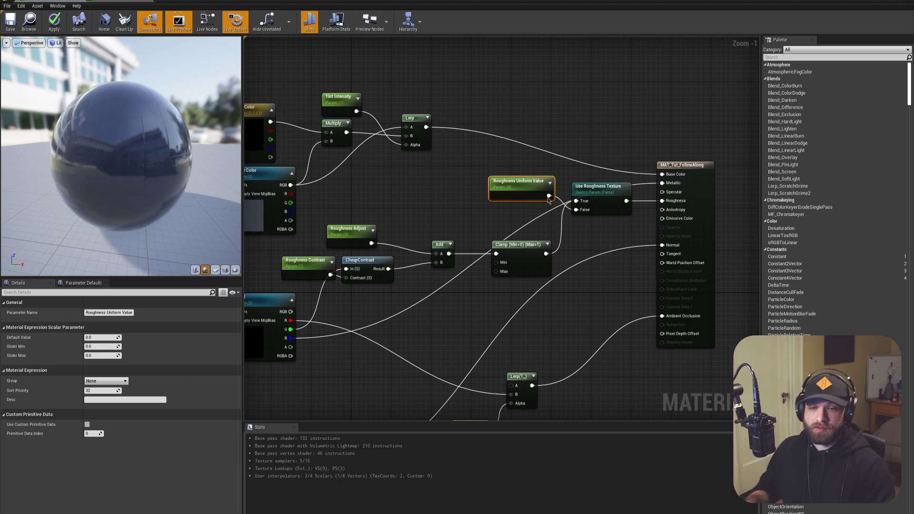
left_click_drag(205, 200, 138, 198)
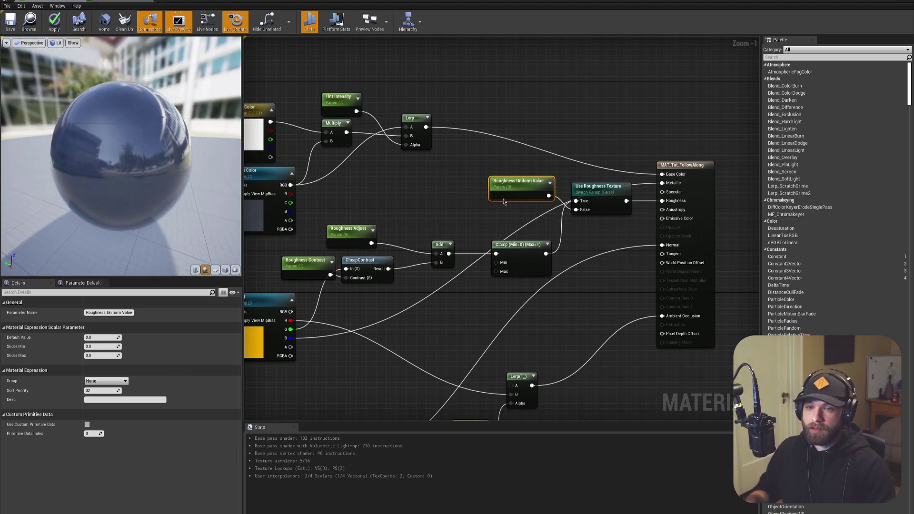
left_click(590, 195)
left_click(87, 338)
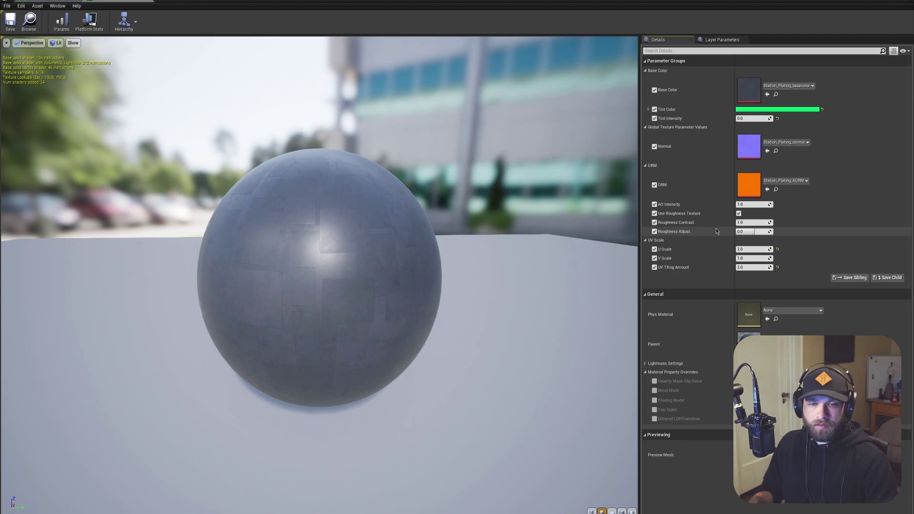
In the material instance, turn off Use Roughness Texture, then override Roughness Uniform Value with about 0.14 and inspect the preview sphere.
left_click(738, 214)
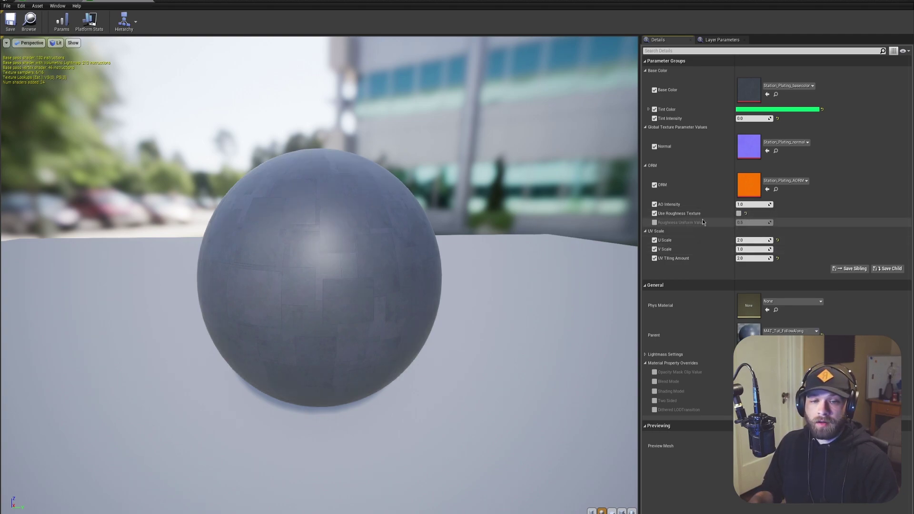
left_click(654, 222)
left_click_drag(754, 223, 741, 222)
left_click_drag(307, 185, 267, 186)
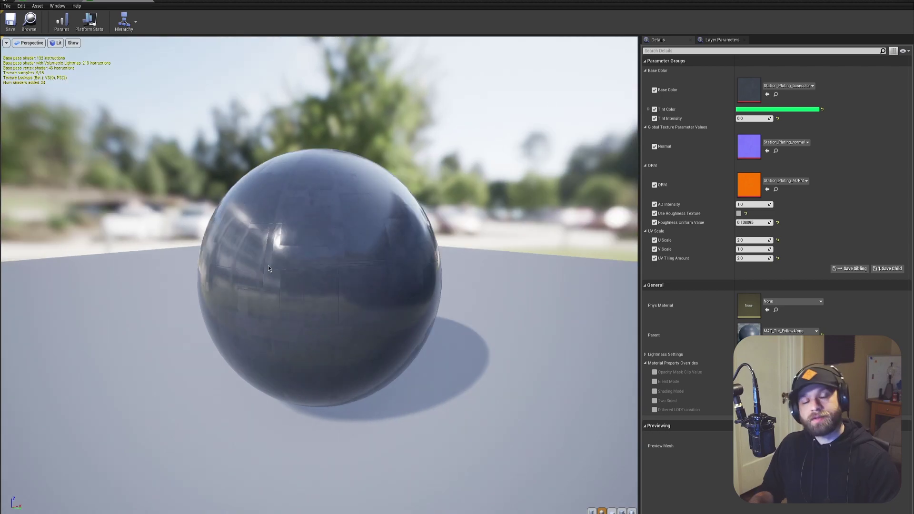
left_click_drag(392, 310, 333, 310)
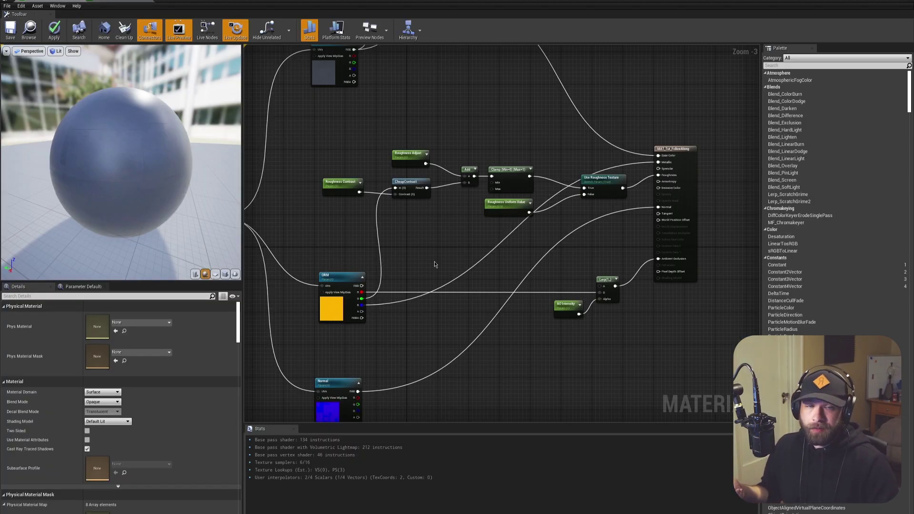
In the parent material, add a CheapContrast node below the ORM texture and connect the ORM blue channel to its In input.
right_click_drag(434, 261, 382, 258)
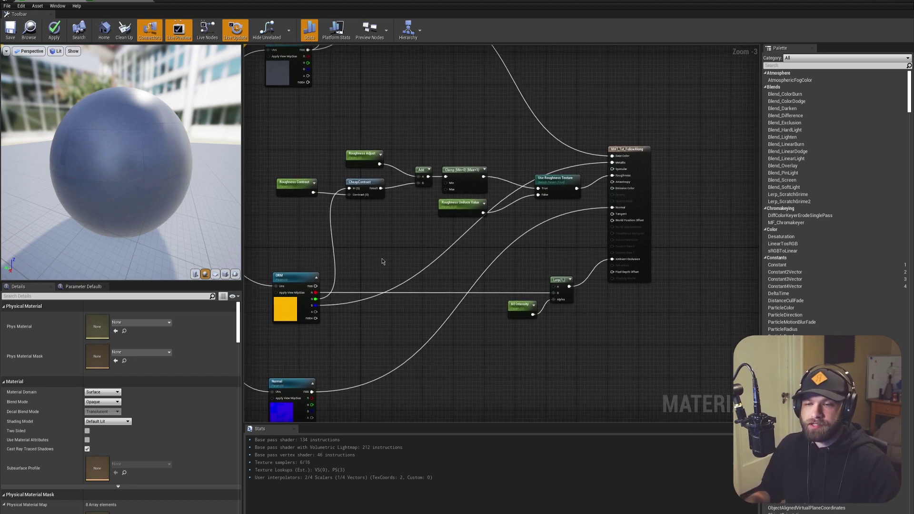
right_click_drag(364, 248, 393, 206)
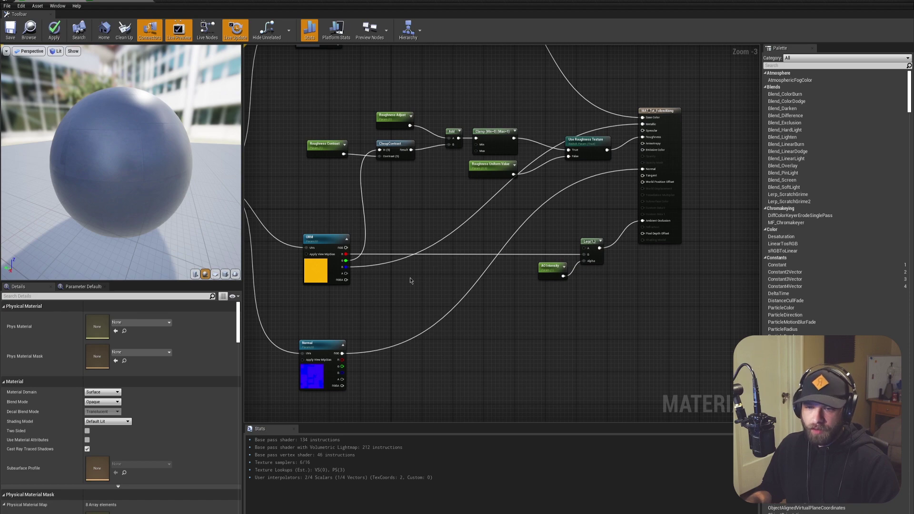
right_click_drag(410, 280, 399, 293)
right_click(381, 311)
type("contrast")
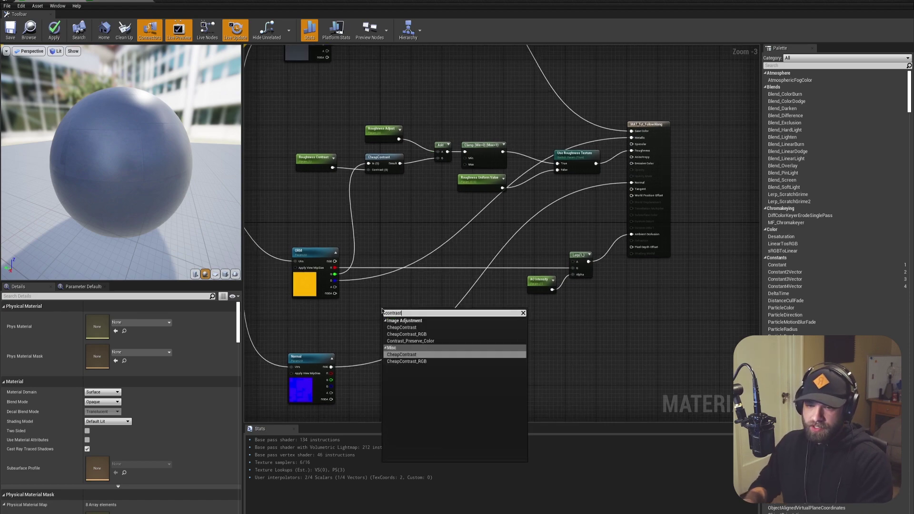
key("Return")
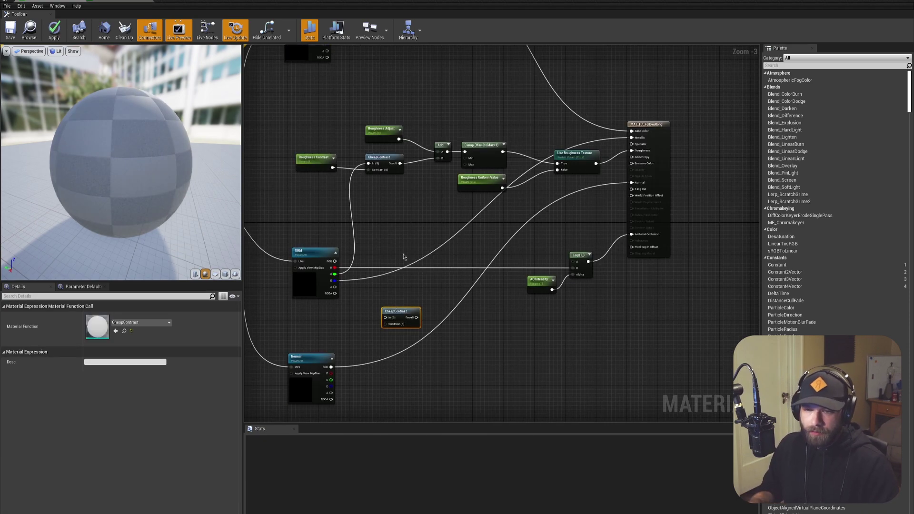
left_click_drag(335, 280, 388, 322)
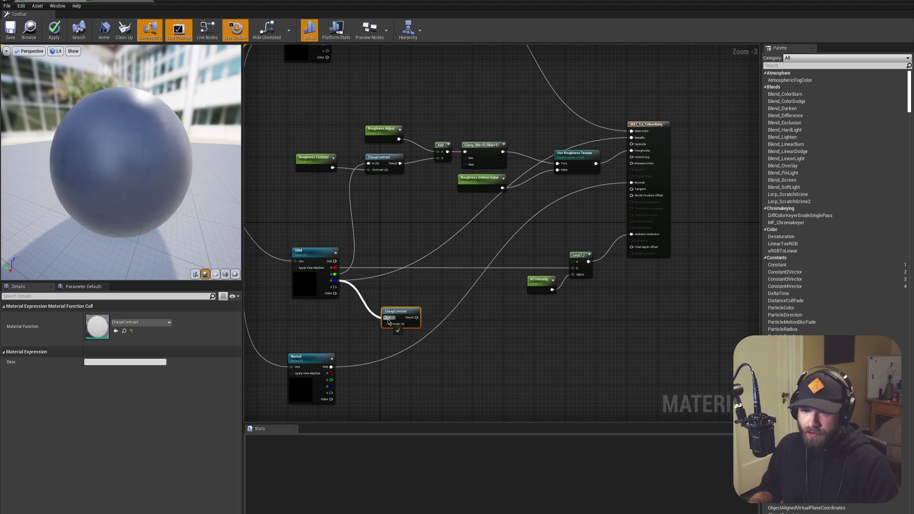
Add a scalar parameter "Metalness Contrast" with default value 1 and connect it to the new CheapContrast node's Contrast input.
left_click(351, 326)
type("Metalness Contrast")
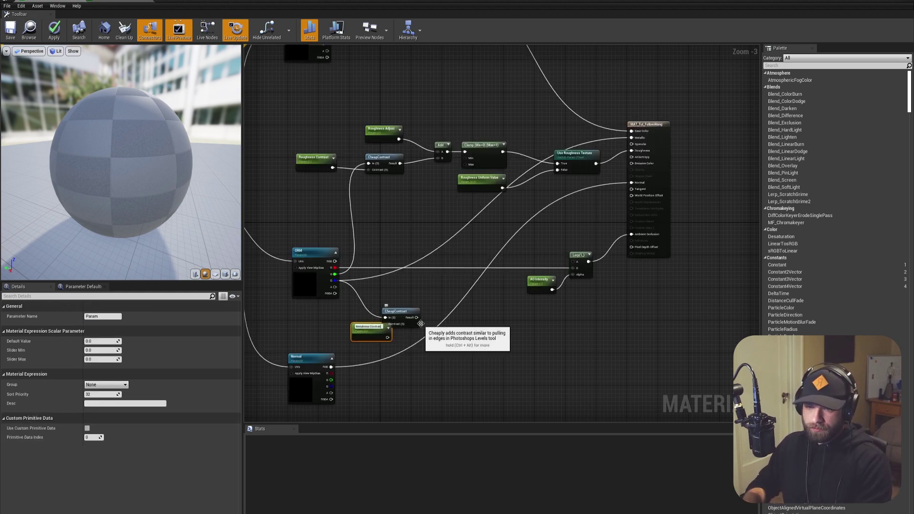
key("Return")
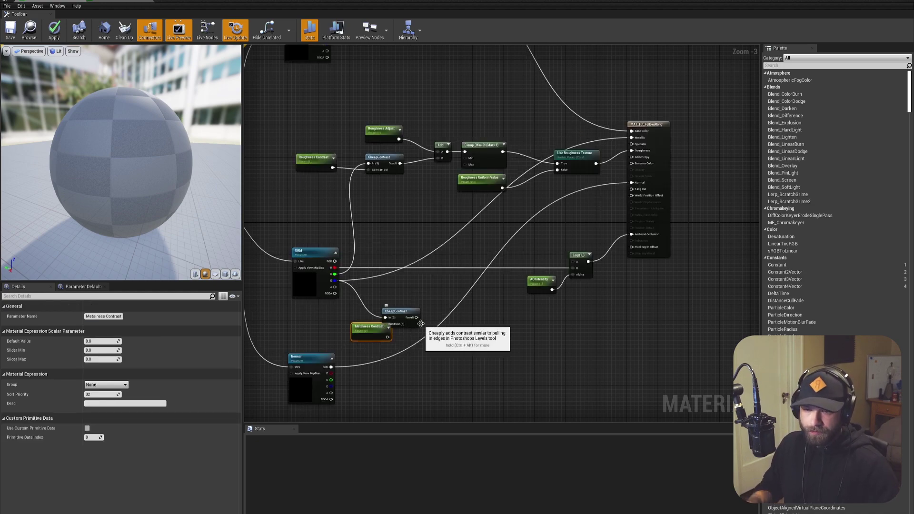
left_click(97, 341)
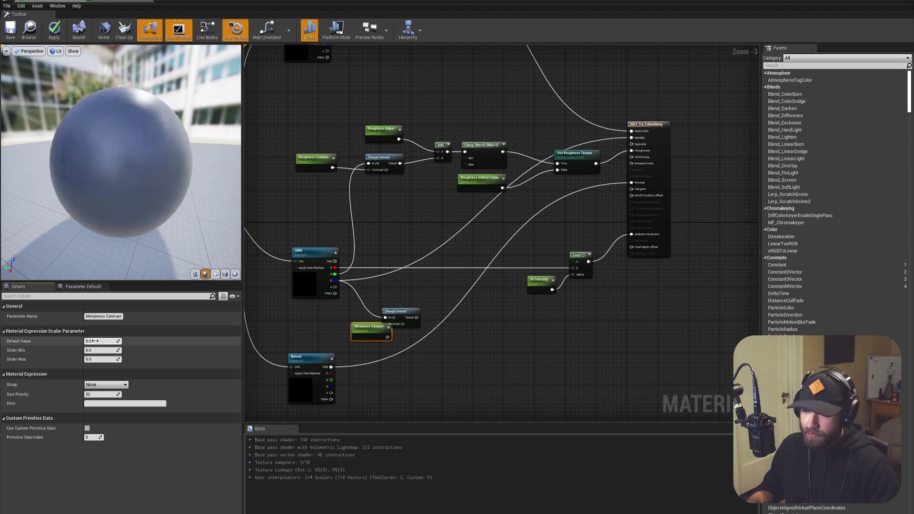
type("1")
key("Return")
left_click_drag(389, 335, 336, 322)
Place an Add node after the metalness CheapContrast node and connect the CheapContrast Result to its B input.
right_click_drag(434, 297, 408, 300)
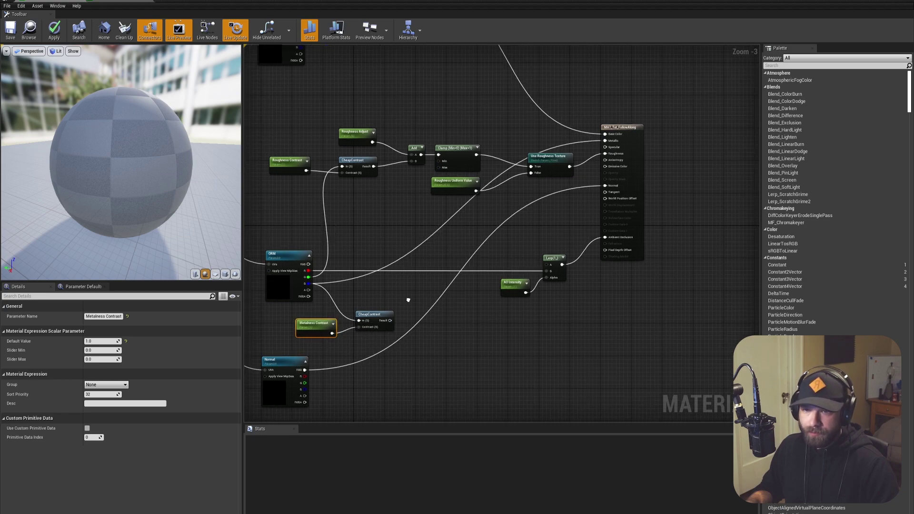
left_click(415, 299)
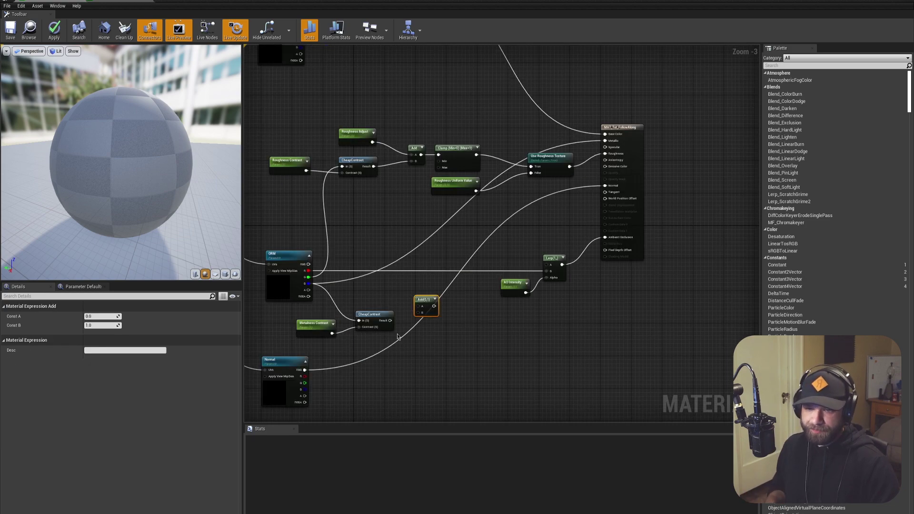
left_click_drag(390, 320, 418, 313)
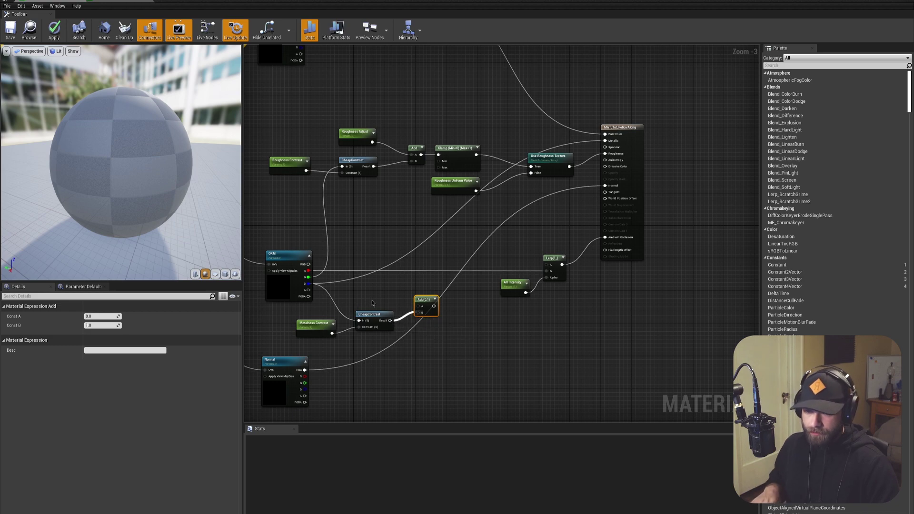
Add a scalar parameter named "Metalness Adjust" and position it just above the metalness CheapContrast node.
left_click(375, 295)
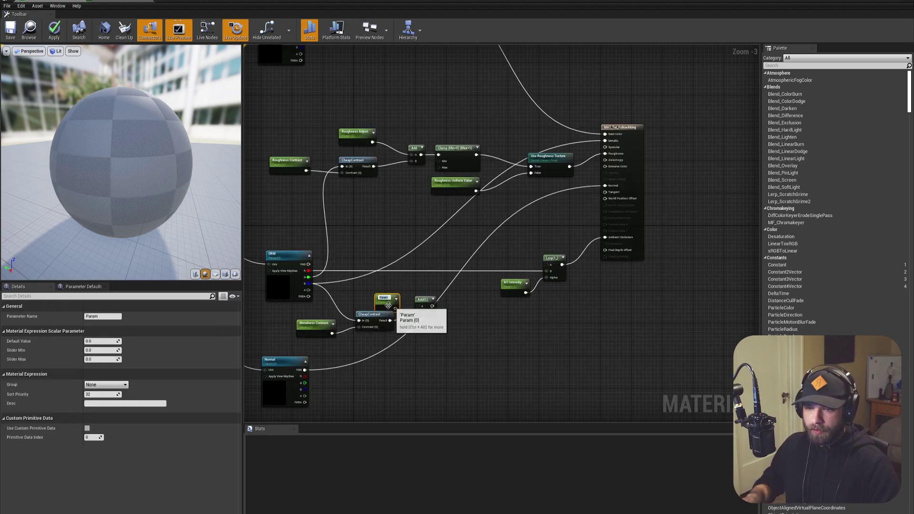
type("Metalness Adjust")
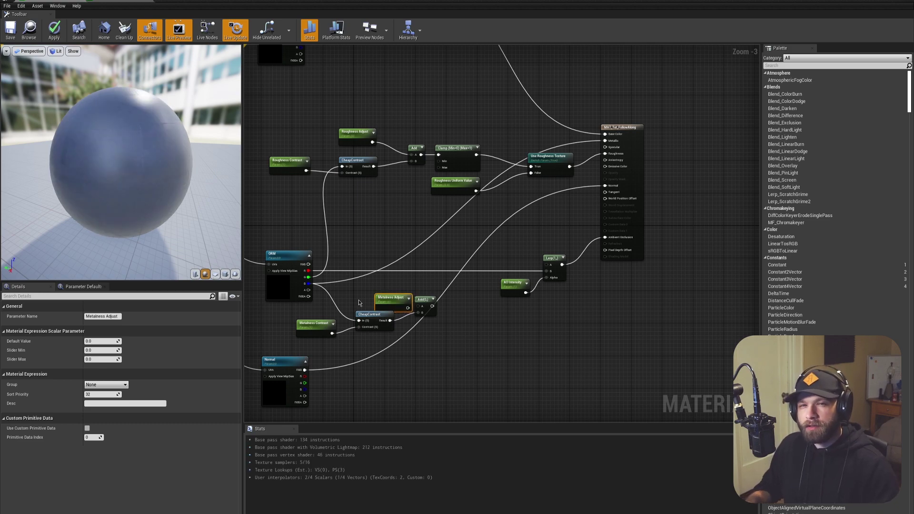
left_click_drag(387, 297, 375, 285)
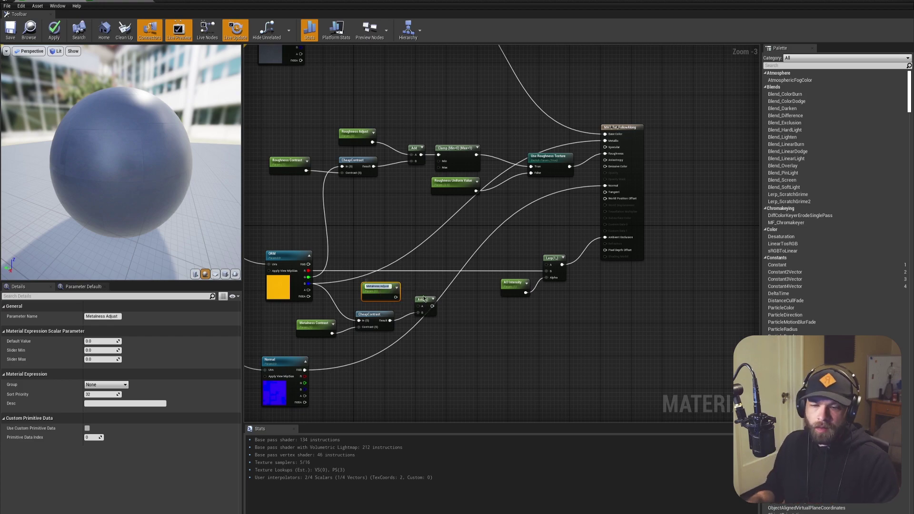
scroll(374, 284, "up", 4)
left_click_drag(352, 298, 346, 298)
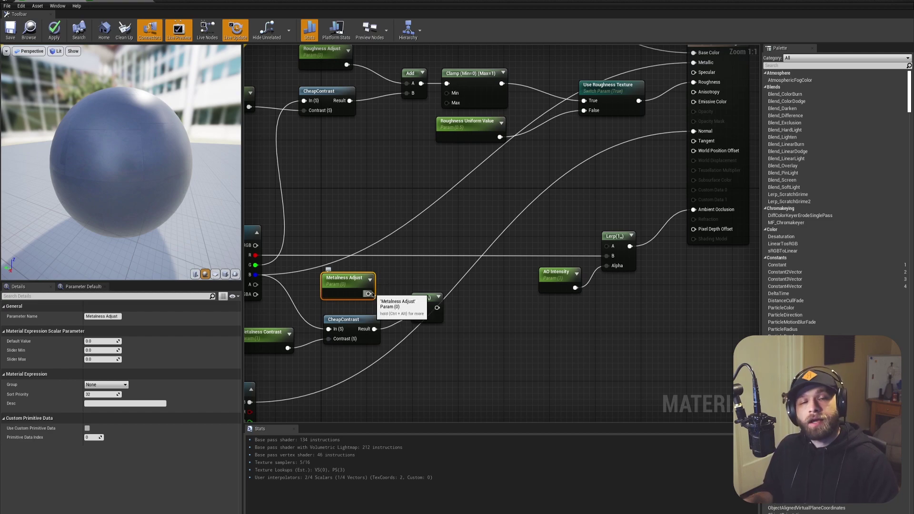
Connect Metalness Adjust to the A input of the metalness Add node and move that Add node closer to the CheapContrast node.
left_click_drag(369, 293, 418, 310)
scroll(418, 309, "down", 1)
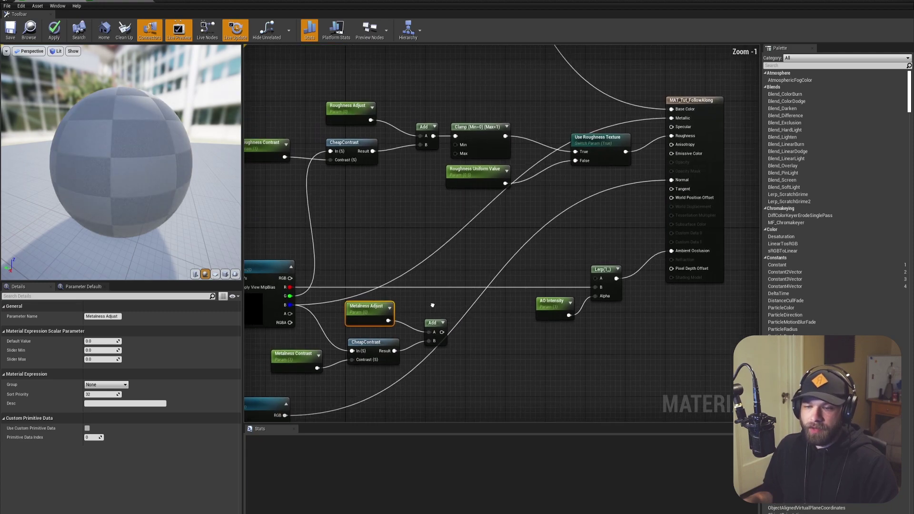
left_click(427, 304)
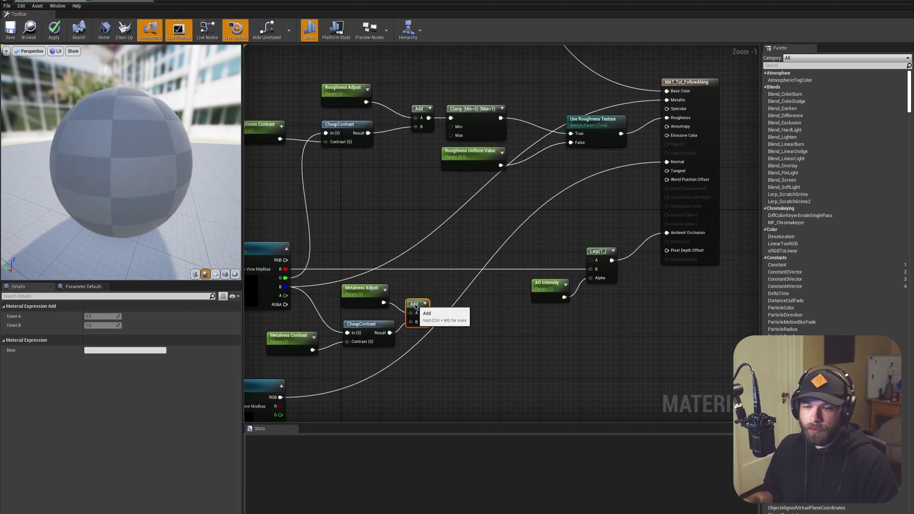
right_click_drag(419, 279, 362, 271)
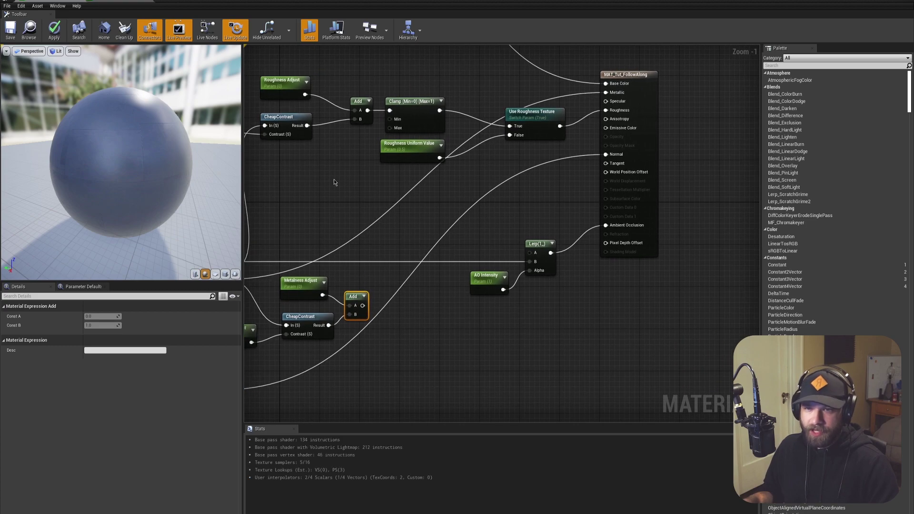
Add a Clamp node after the metalness Add node and connect the Add output to its input.
right_click_drag(390, 314, 455, 294)
right_click(483, 294)
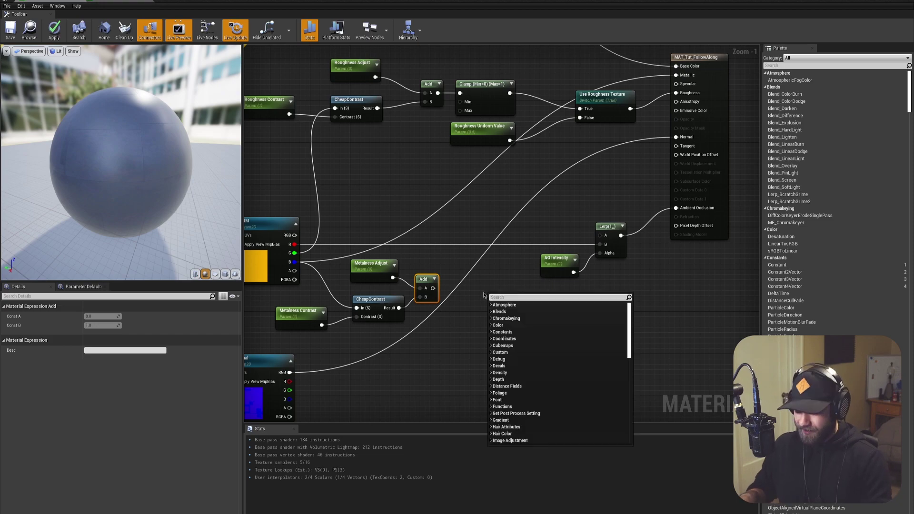
type("clamp")
key("Return")
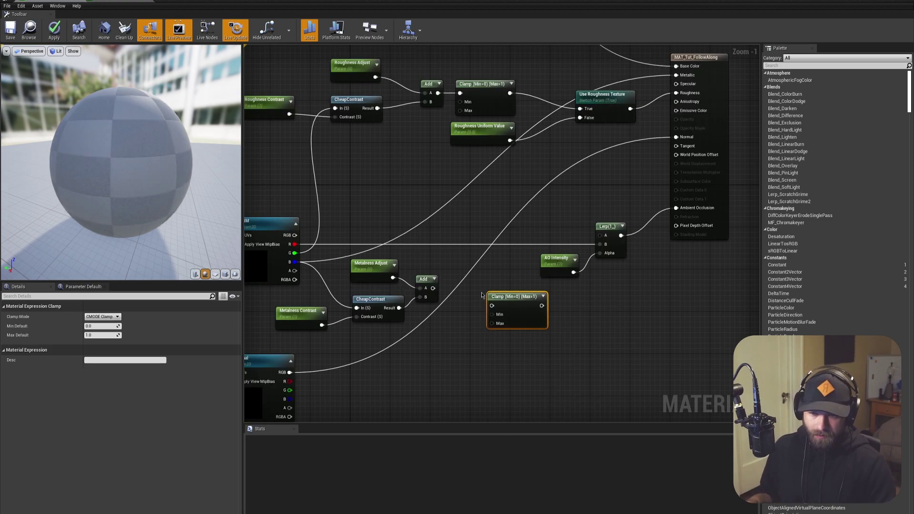
left_click_drag(432, 288, 487, 294)
Add a StaticSwitchParameter node after the metalness Clamp node and connect the Clamp output to its True input.
right_click_drag(544, 277, 492, 304)
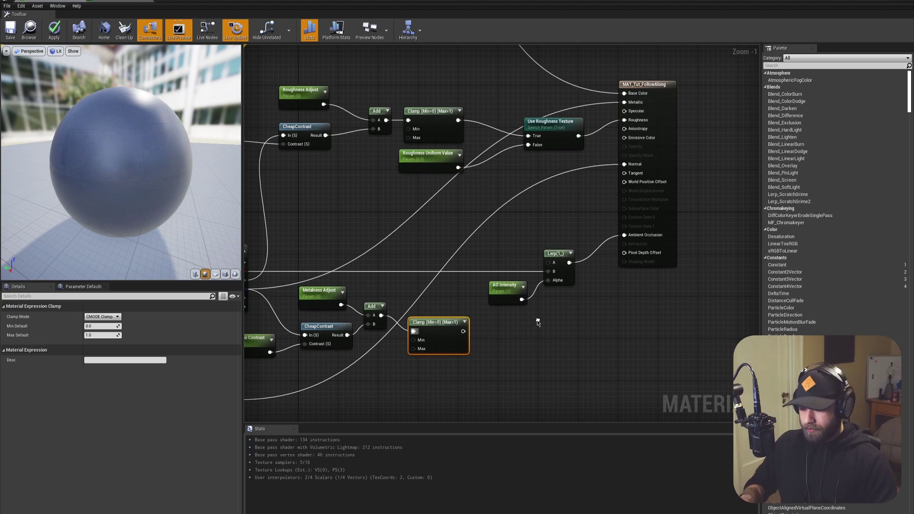
right_click(538, 321)
type("para")
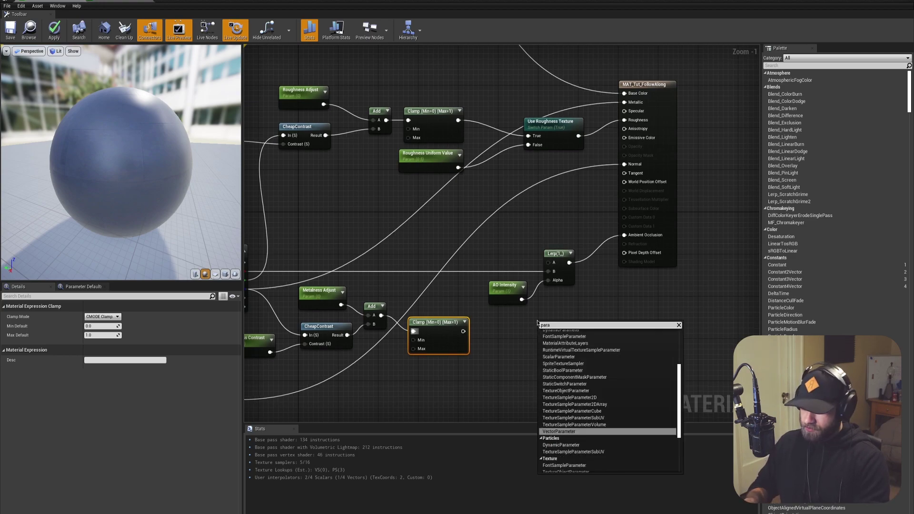
key("BackSpace")
key("BackSpace")
key("BackSpace")
key("BackSpace")
type("switch")
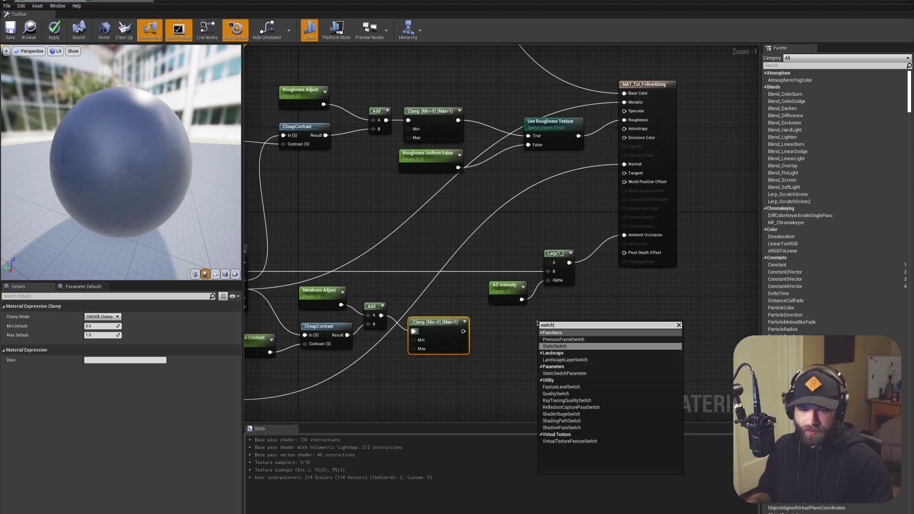
left_click(561, 373)
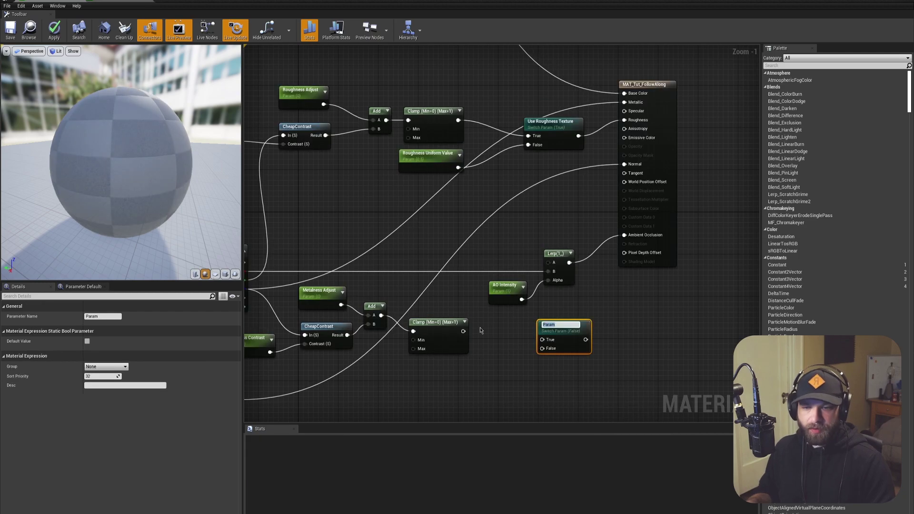
left_click_drag(462, 332, 542, 339)
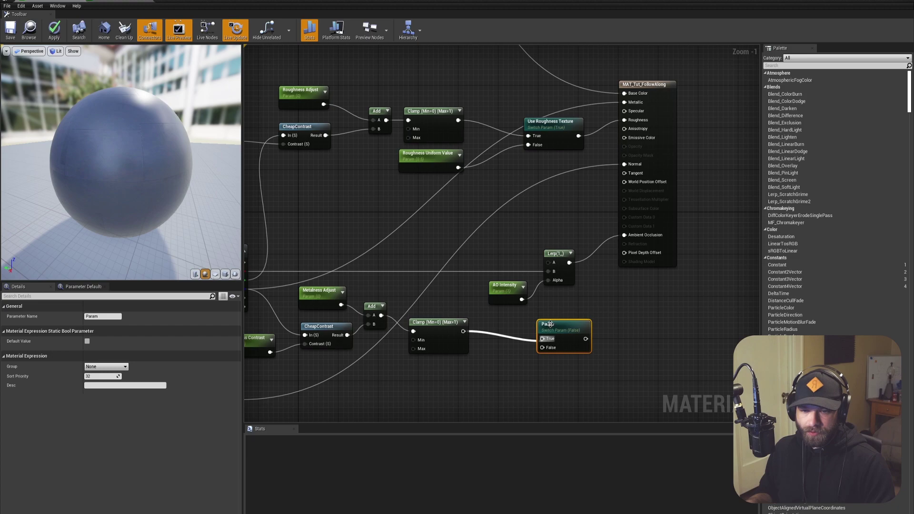
Name the new switch parameter "Use Metalness Texture" and connect its output to the material's Metallic input.
double_click(550, 324)
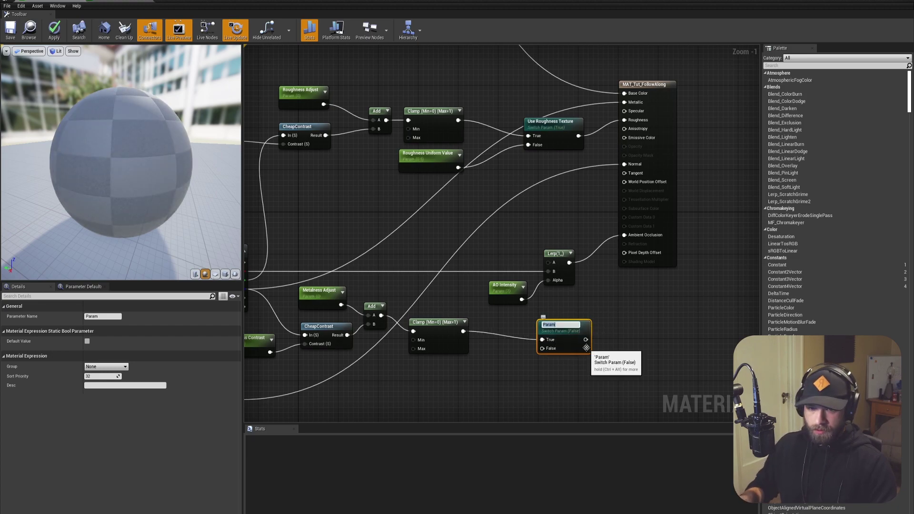
type("Me")
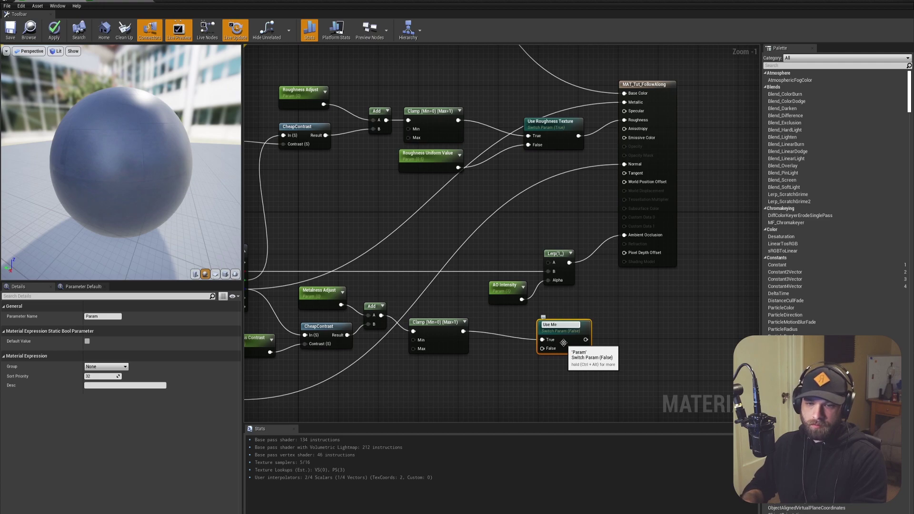
type("e Metalness Te")
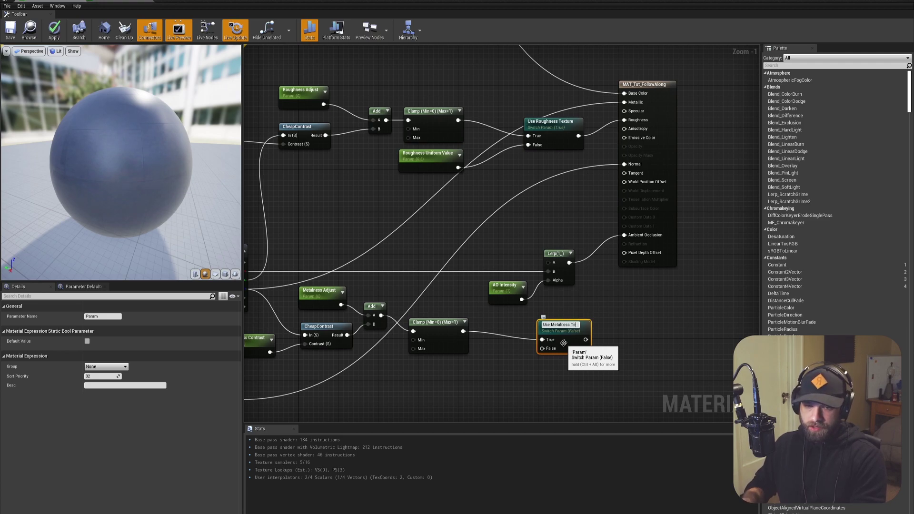
type("xture")
key("Return")
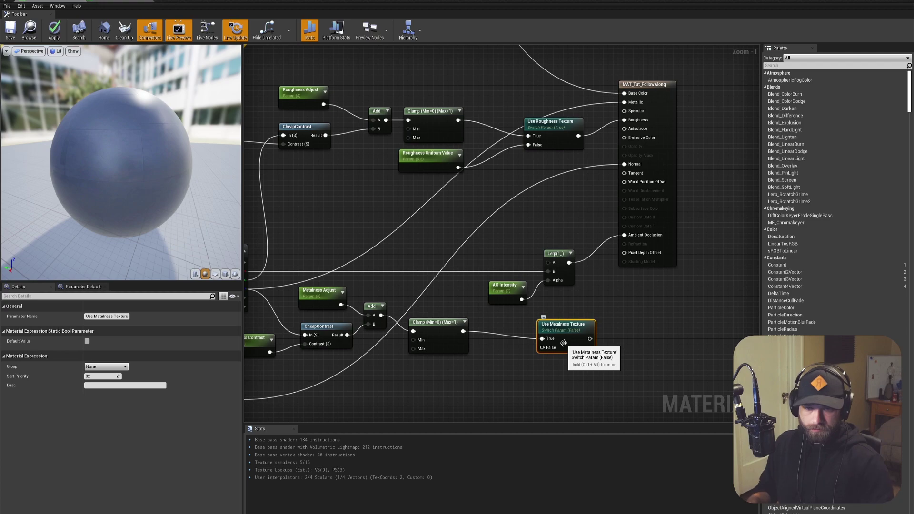
left_click_drag(589, 339, 627, 102)
Add a scalar parameter named "Metalness Value" below the metalness switch and connect it to the switch's False input.
right_click_drag(549, 369, 568, 353)
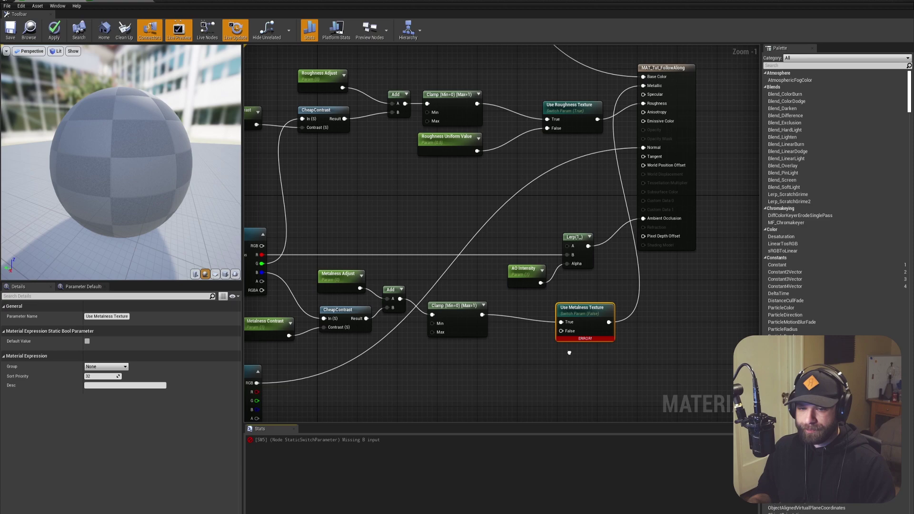
left_click(534, 367)
type("Metalness Value")
key("Return")
left_click_drag(576, 383, 561, 331)
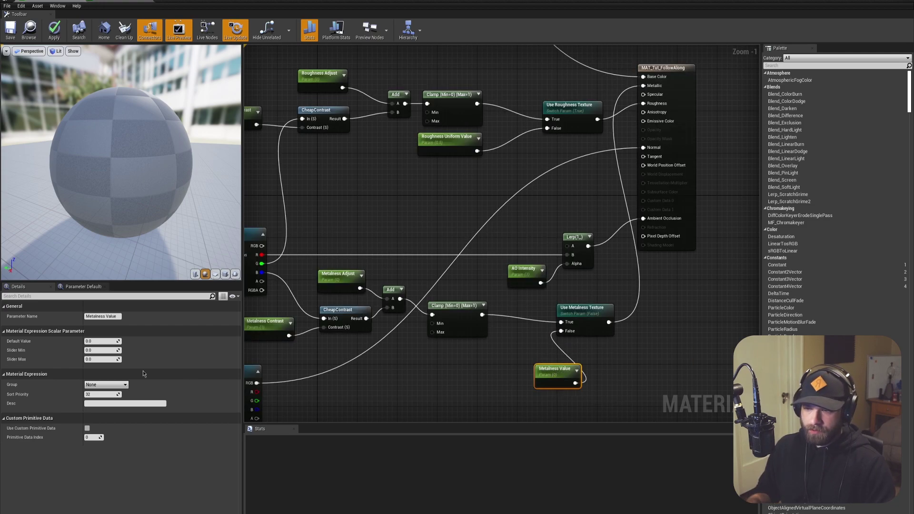
Set Metalness Value's Slider Max to 1 and move its node just below the metalness Clamp node.
left_click(103, 360)
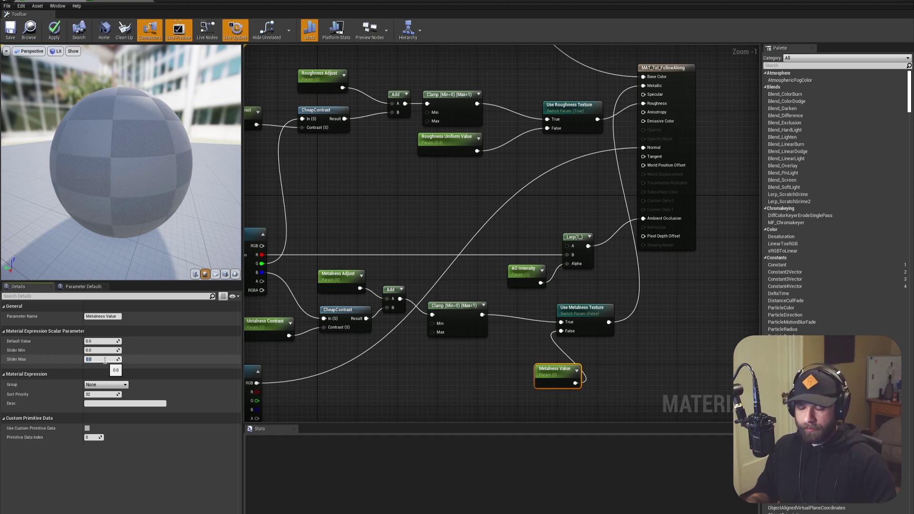
type("1")
key("Return")
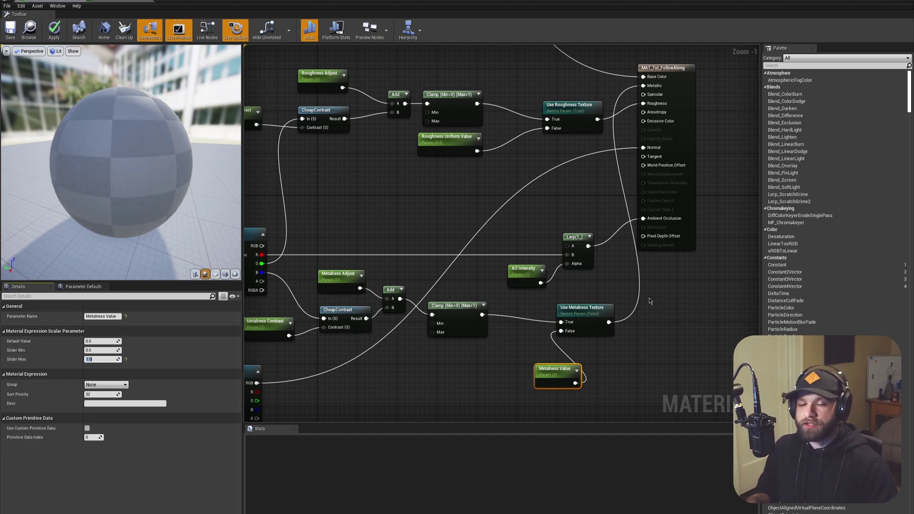
left_click_drag(547, 372, 470, 356)
scroll(505, 275, "down", 3)
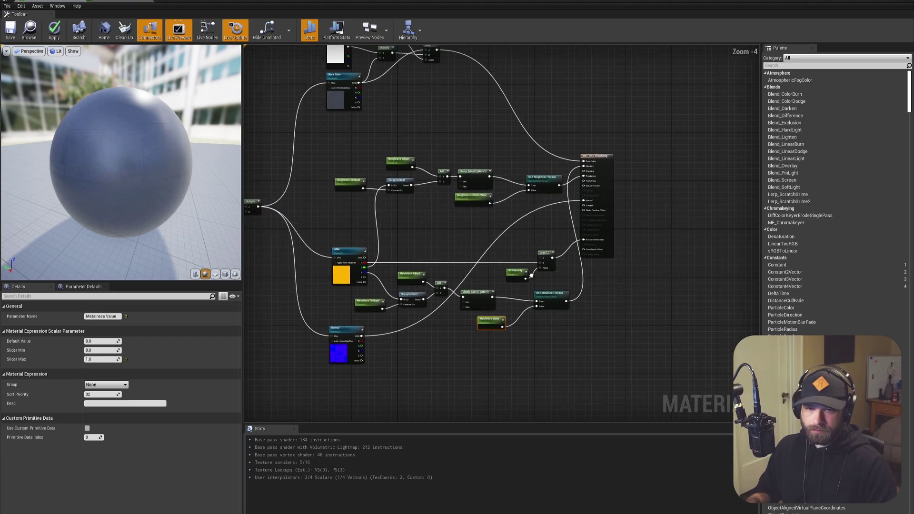
scroll(548, 277, "up", 1)
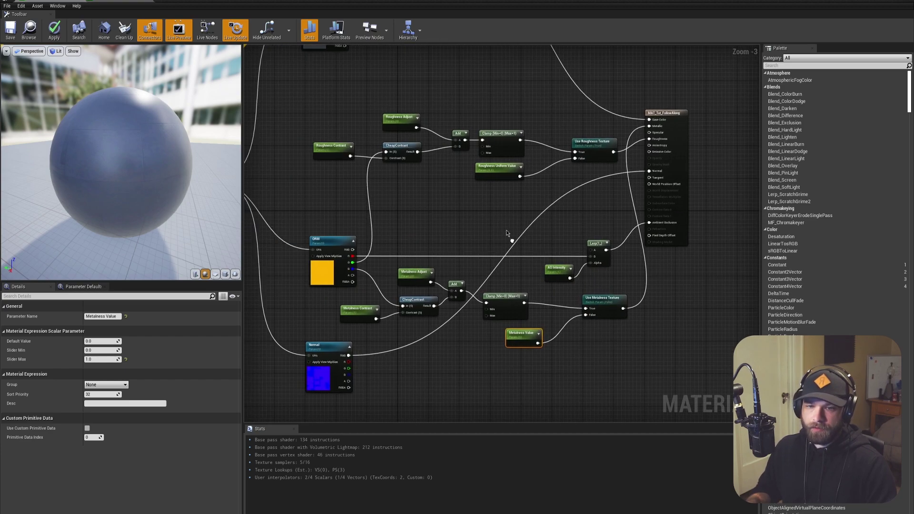
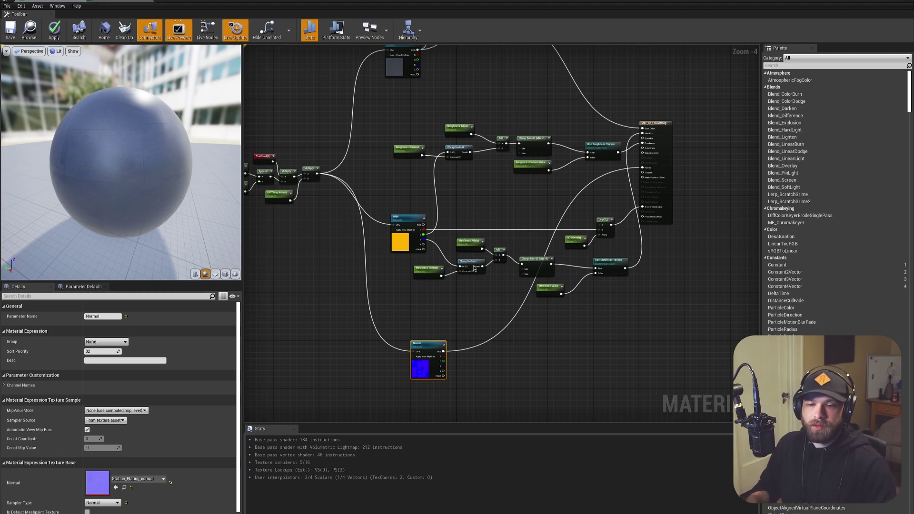
Add a FlattenNormal node beside the Normal texture and connect the texture's RGB output to its Normal input.
scroll(565, 375, "up", 3)
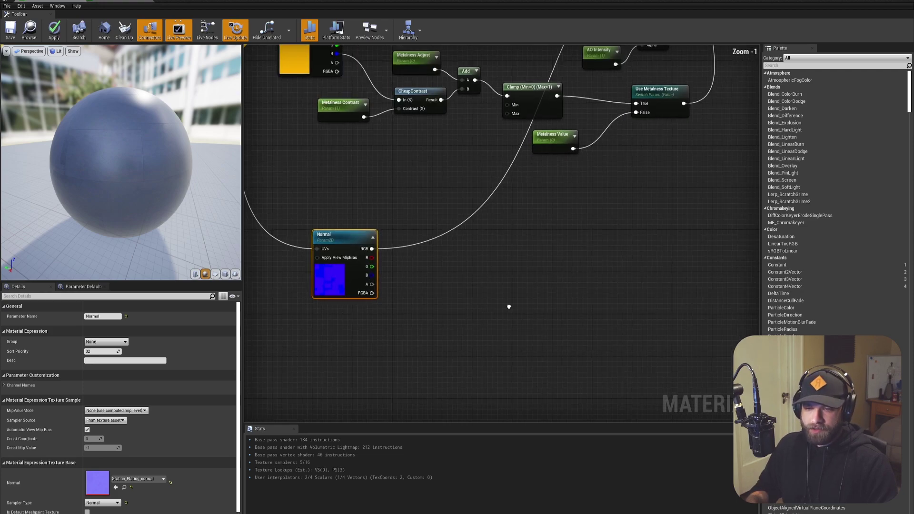
right_click(464, 279)
type("flatten")
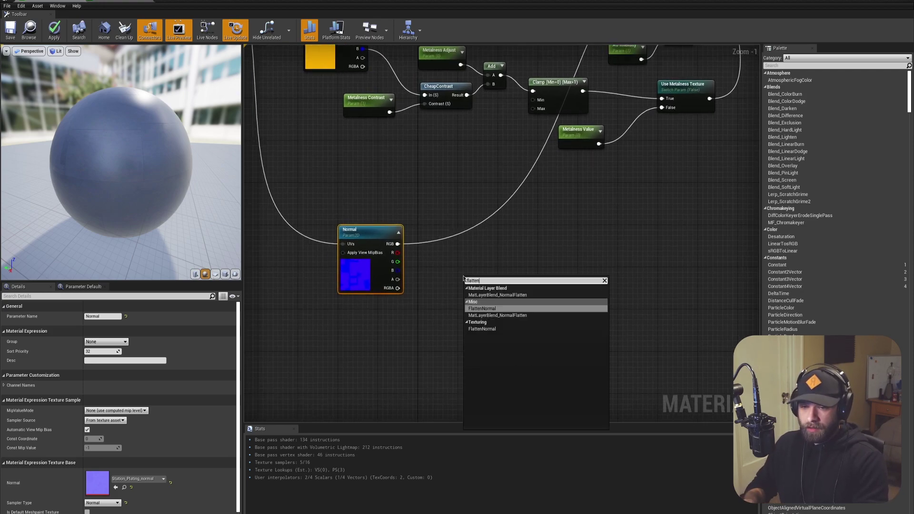
key("Return")
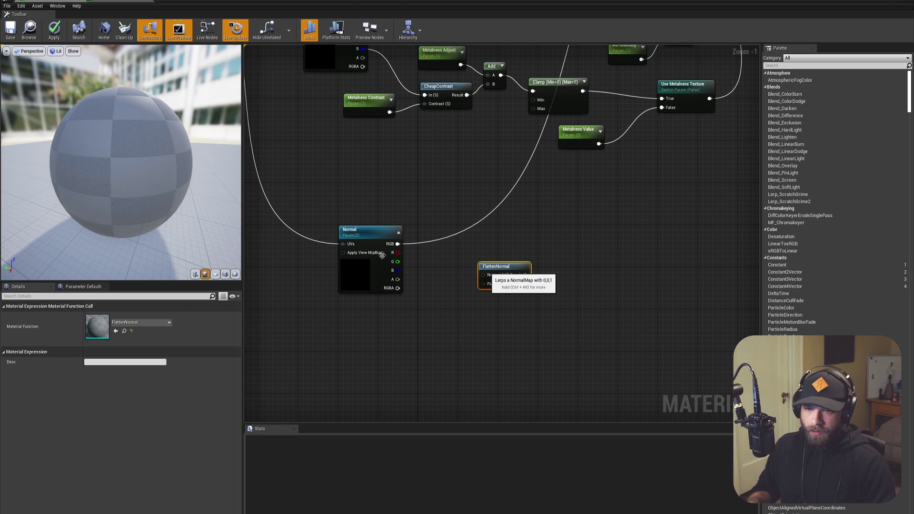
left_click_drag(397, 243, 482, 275)
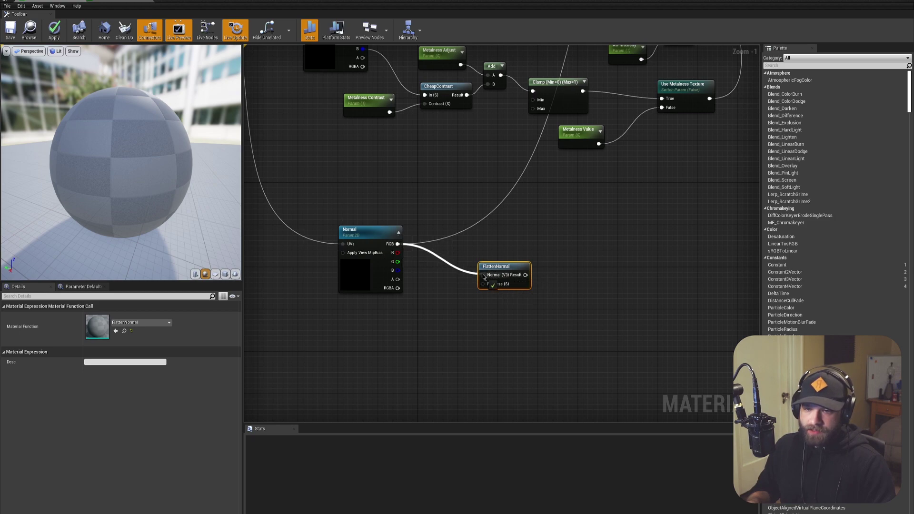
Add a scalar parameter named "Normal Intensity", connect it to FlattenNormal's Flatness input and place it directly below the Normal texture node.
right_click_drag(456, 330, 478, 315)
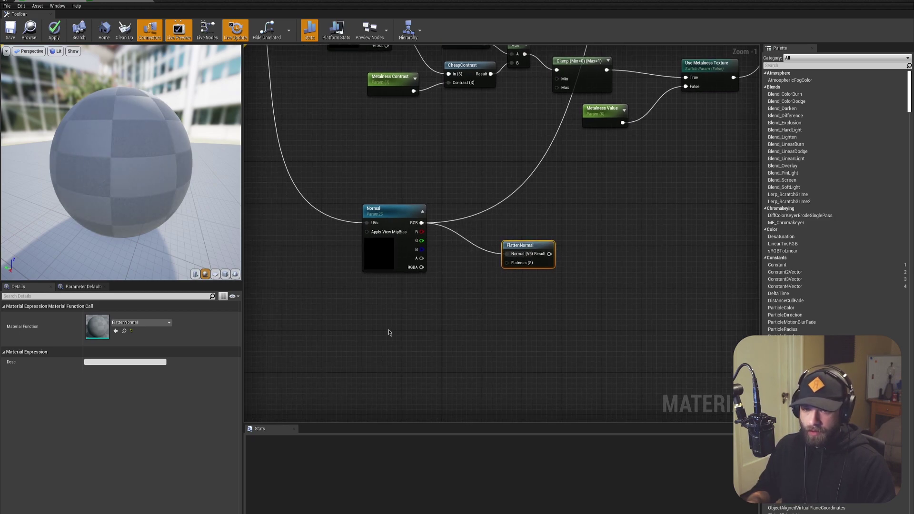
left_click(404, 317)
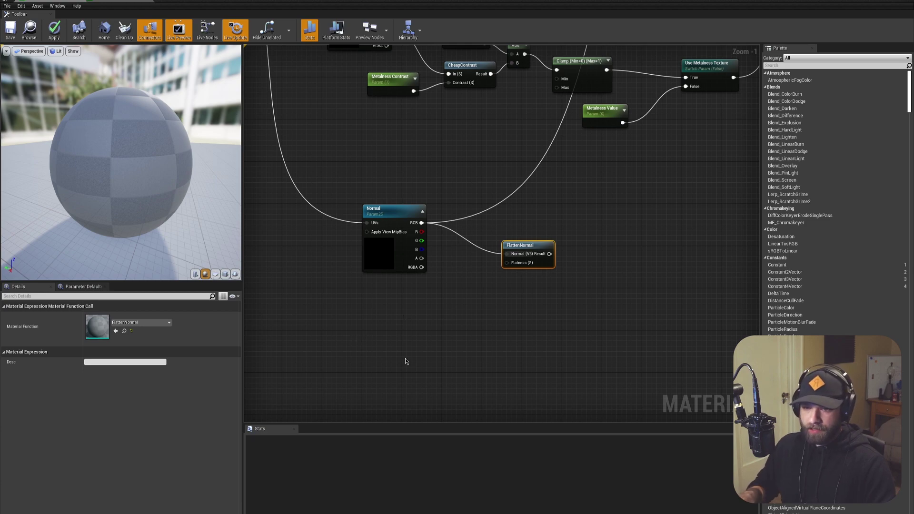
type("Normal Intensity")
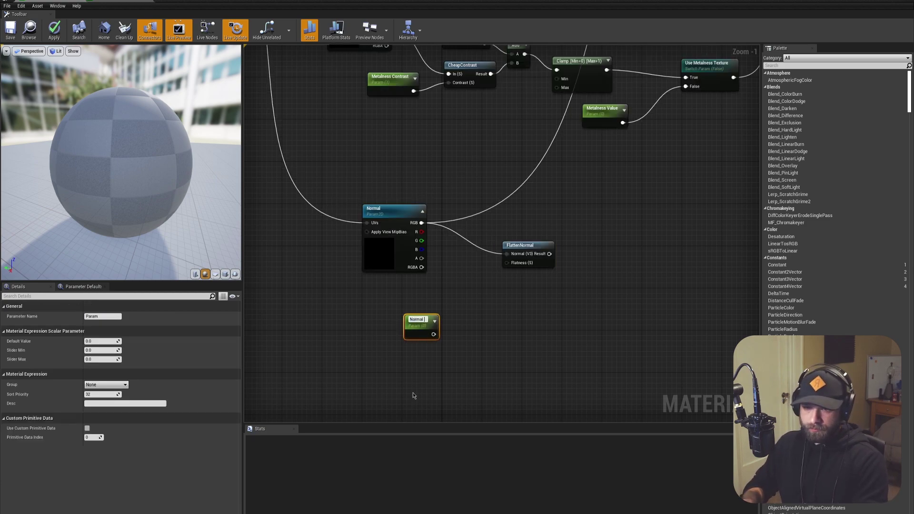
key("Return")
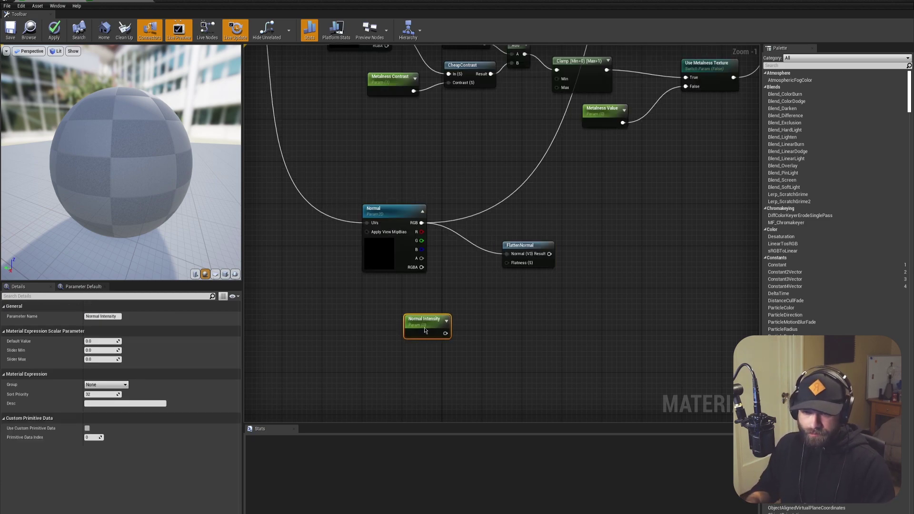
left_click_drag(445, 333, 520, 260)
right_click_drag(510, 321, 493, 327)
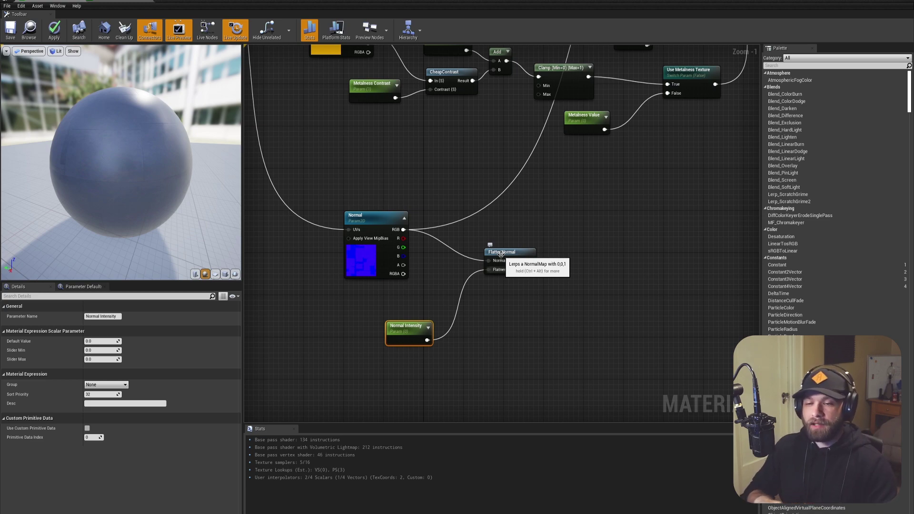
left_click_drag(406, 338, 365, 324)
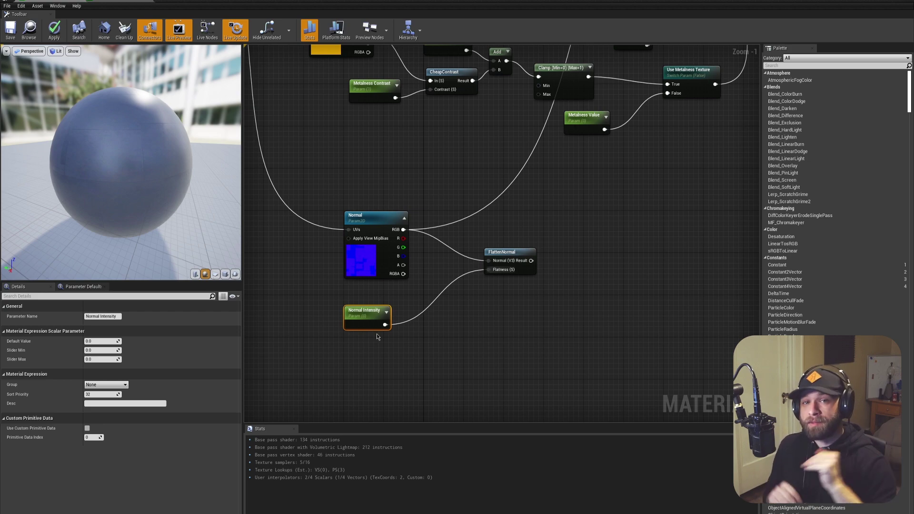
Insert a OneMinus node between the Normal Intensity parameter and FlattenNormal's Flatness input, aligned beside the parameter.
right_click(411, 349)
type("oneminus")
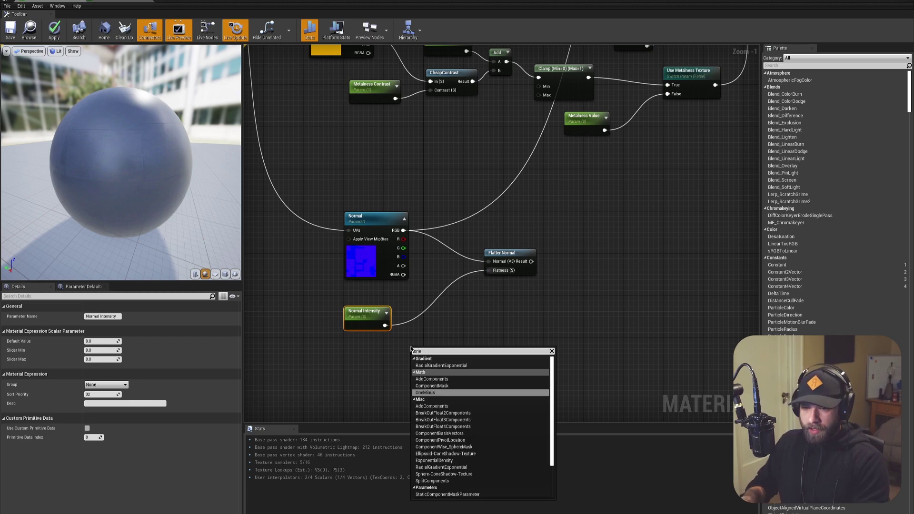
key("Return")
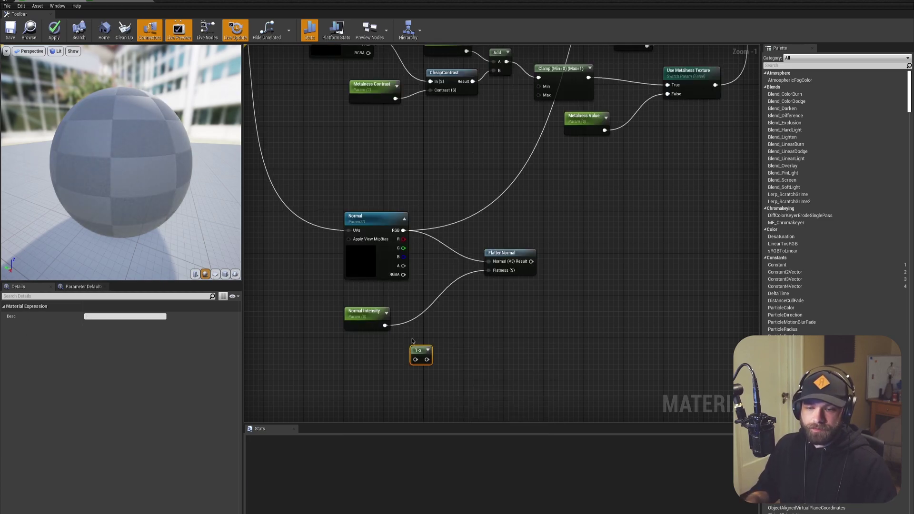
left_click_drag(385, 325, 488, 270)
left_click_drag(421, 354, 424, 322)
Set the Normal Intensity parameter's default value to 1.
left_click(367, 318)
left_click(98, 340)
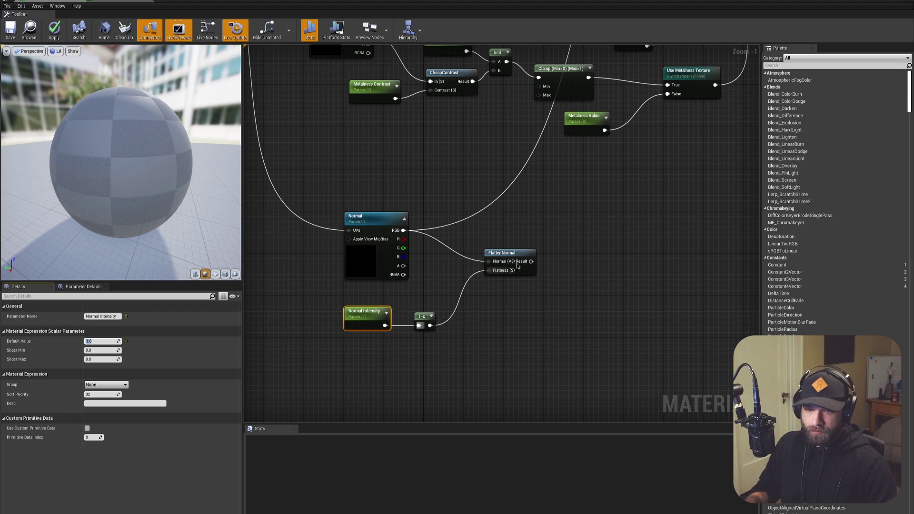
right_click_drag(436, 296, 472, 279)
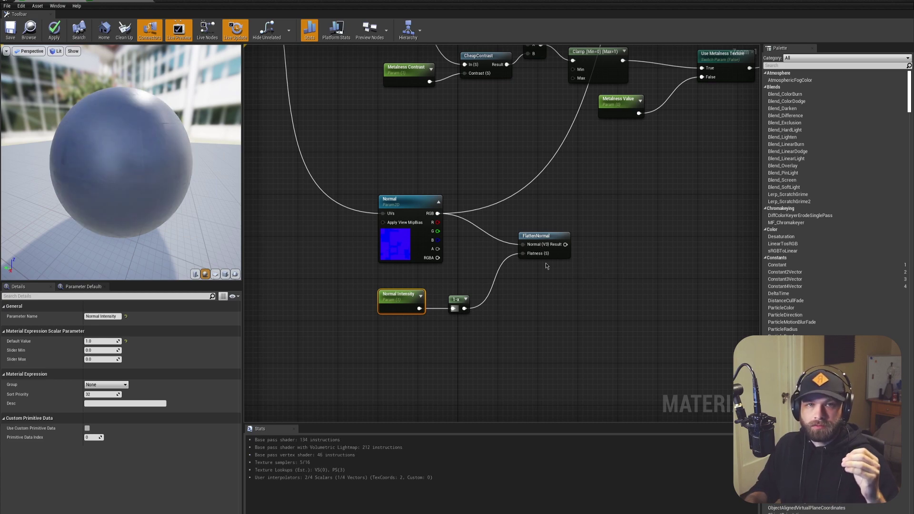
Import the Station_Plating_DetailNormal texture into the TUT content folder.
mouse_move(545, 262)
right_mouse_down()
mouse_move(533, 306)
mouse_move(586, 363)
mouse_move(537, 275)
right_mouse_up()
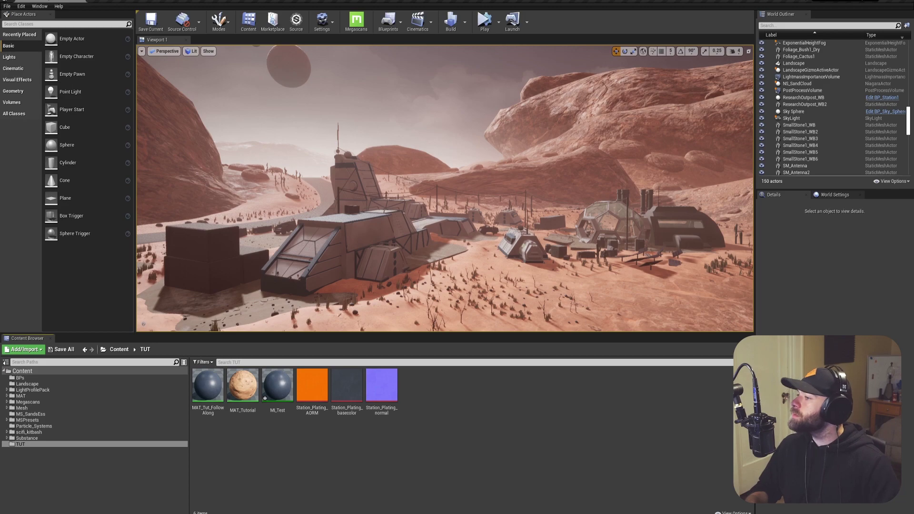
left_click_drag(0, 381, 478, 417)
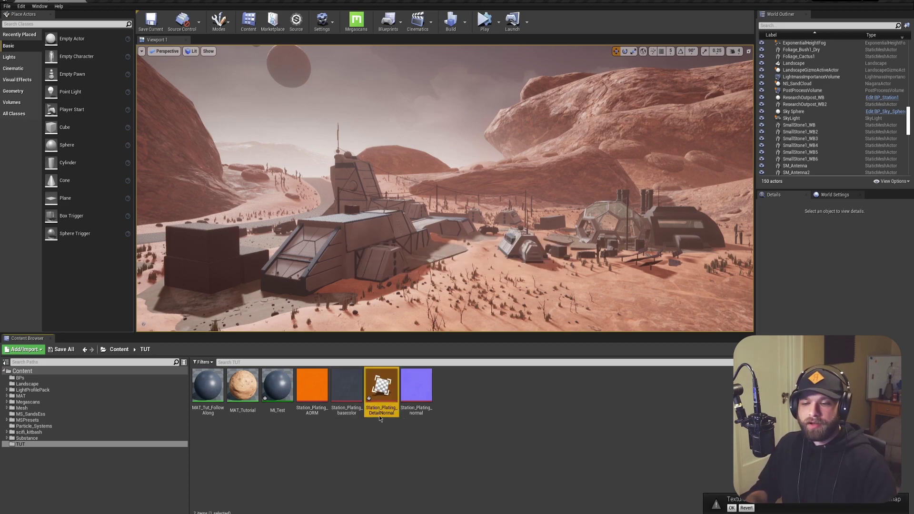
Open the Station_Plating_DetailNormal texture and examine its surface detail at several zoom levels.
key("alt+Tab")
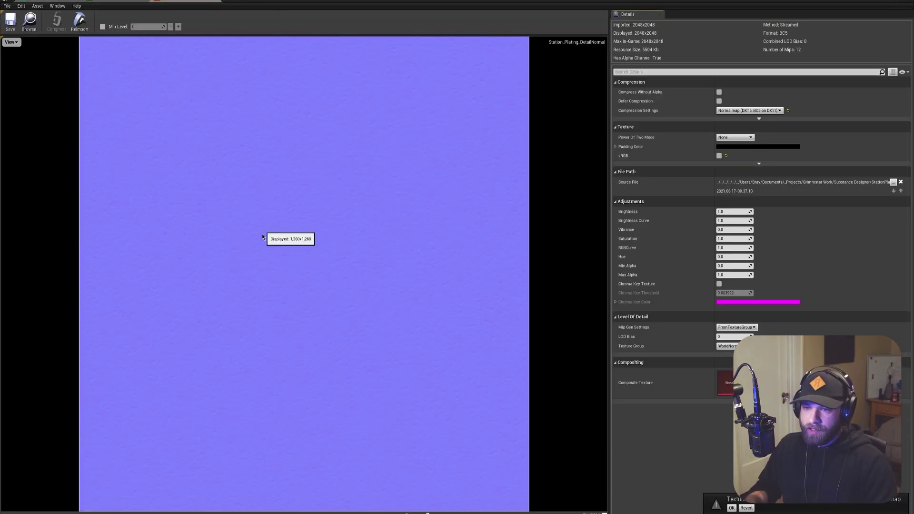
scroll(327, 241, "up", 3)
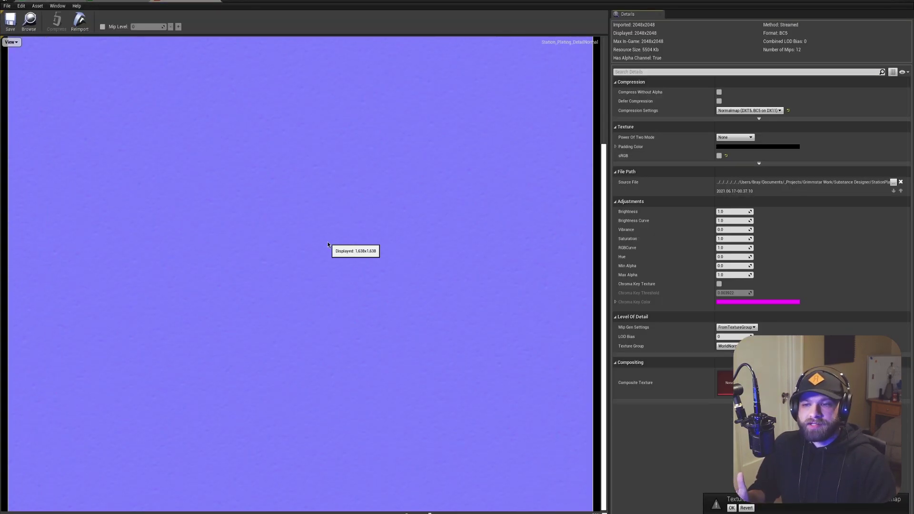
scroll(196, 170, "down", 5)
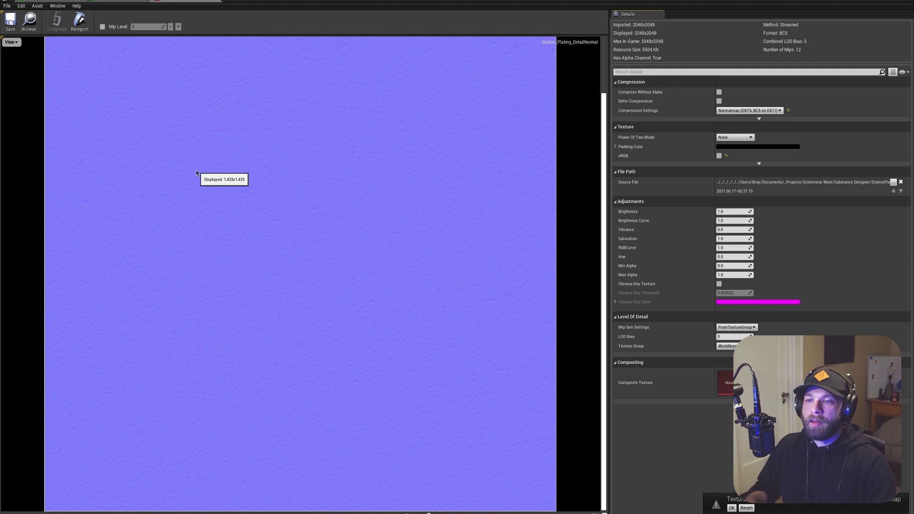
scroll(318, 224, "up", 4)
scroll(318, 224, "down", 3)
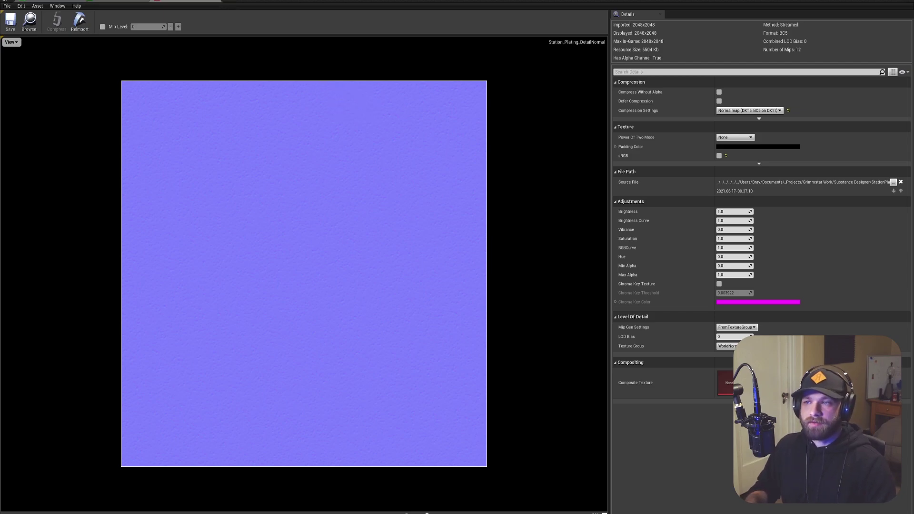
left_click(52, 1)
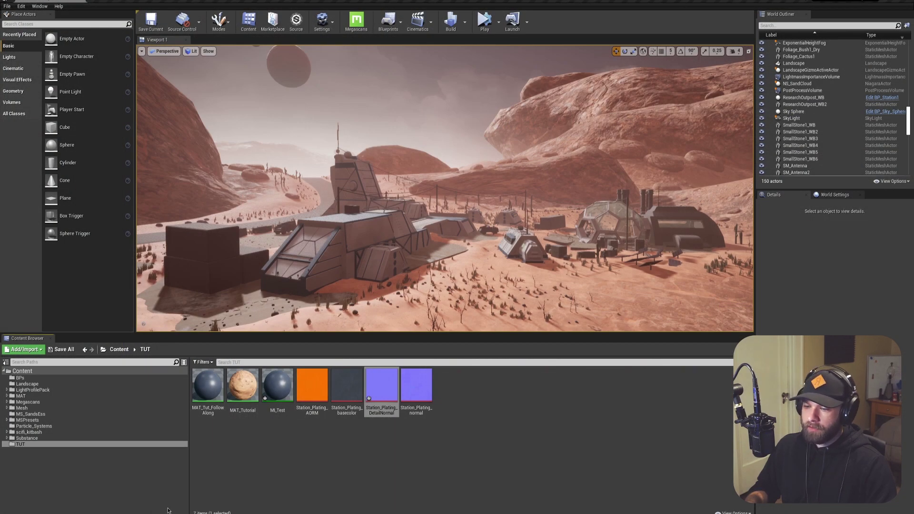
Add the Station_Plating_DetailNormal texture to the MAT_Tut_FollowAlong material graph and place its Texture Sample below the Normal Intensity parameter.
mouse_move(168, 513)
left_click(200, 495)
left_click(117, 2)
left_click(60, 1)
left_click_drag(263, 1, 325, 57)
left_click_drag(390, 394, 467, 258)
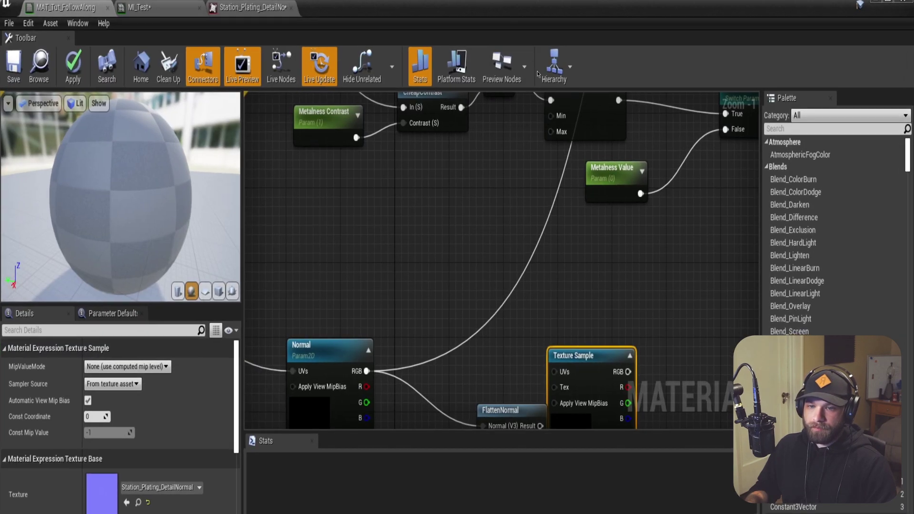
right_click_drag(565, 238, 648, 206)
left_click_drag(578, 214, 376, 348)
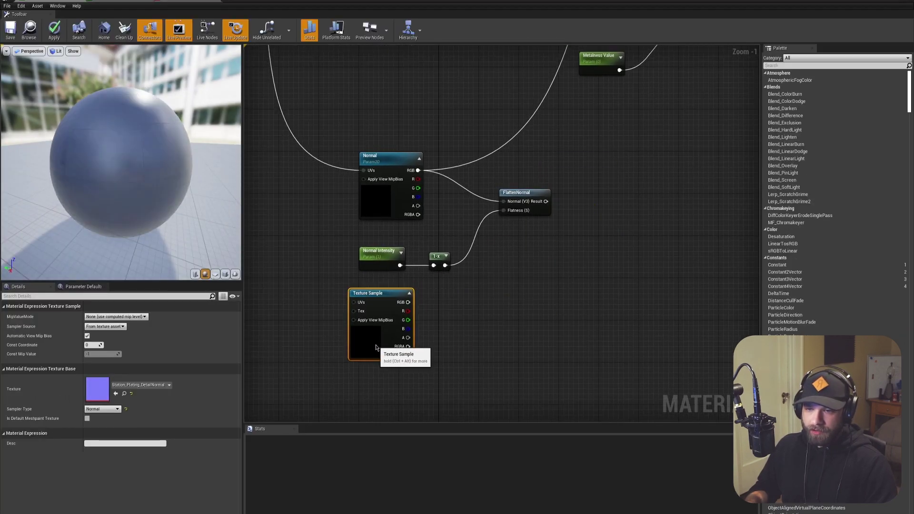
Convert the new Texture Sample to a parameter named "Detail Normal".
right_click(380, 350)
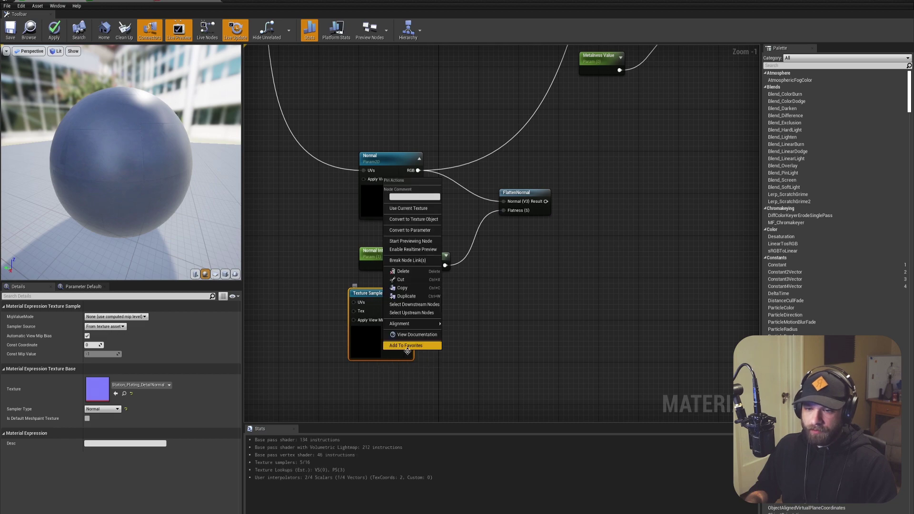
left_click(414, 232)
type("Detail Normal")
key("Return")
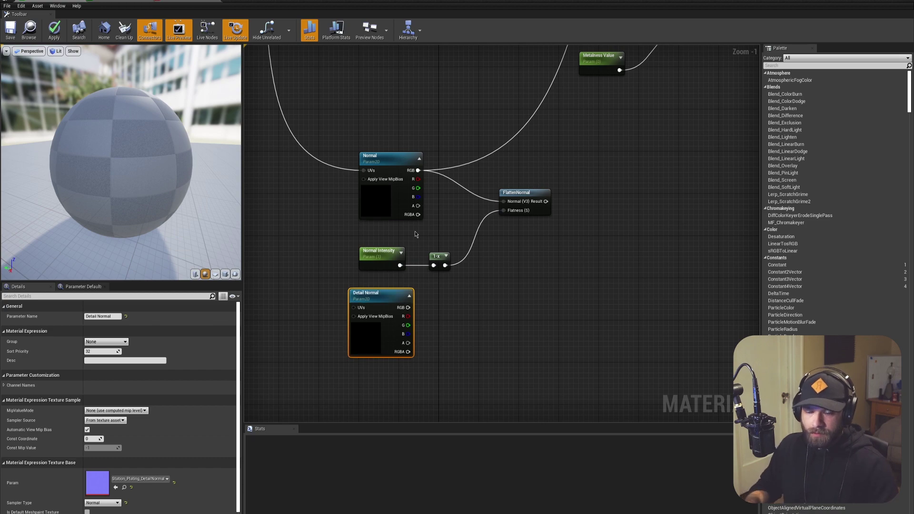
Duplicate the UV scale and tiling node group beside Detail Normal and connect its final Multiply output to the texture's UVs input.
scroll(476, 331, "down", 4)
scroll(414, 166, "up", 5)
right_click_drag(458, 130, 459, 222)
left_click_drag(370, 137, 506, 248)
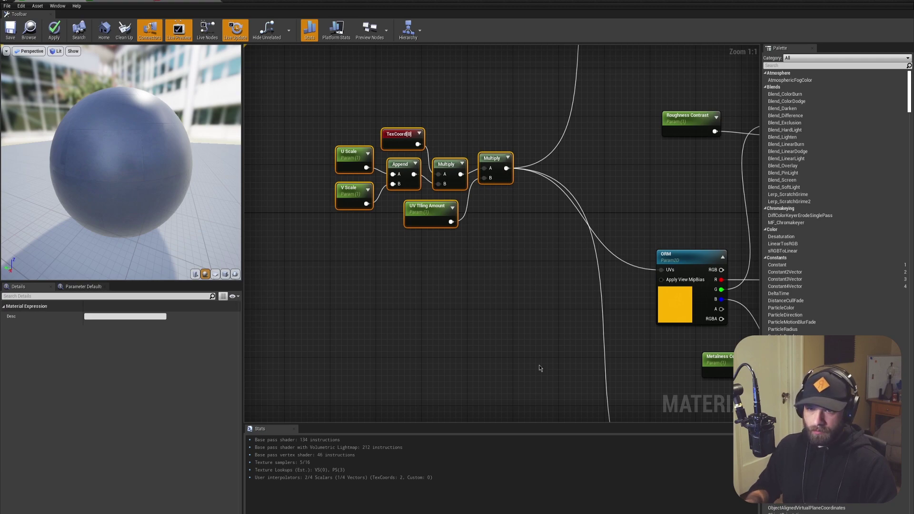
right_click_drag(539, 364, 452, 10)
scroll(490, 162, "down", 3)
right_click_drag(518, 273, 426, 167)
left_click(365, 215)
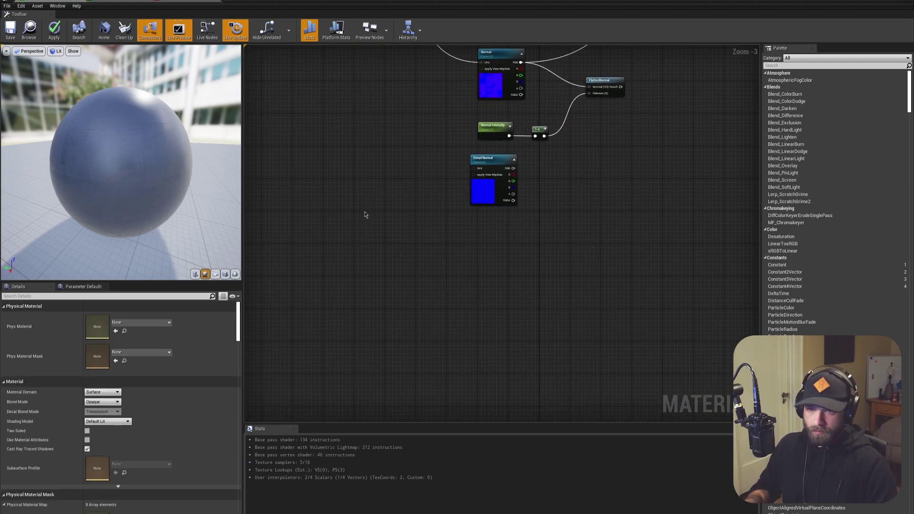
key("ctrl+v")
left_click_drag(433, 211, 535, 193)
scroll(414, 179, "up", 4)
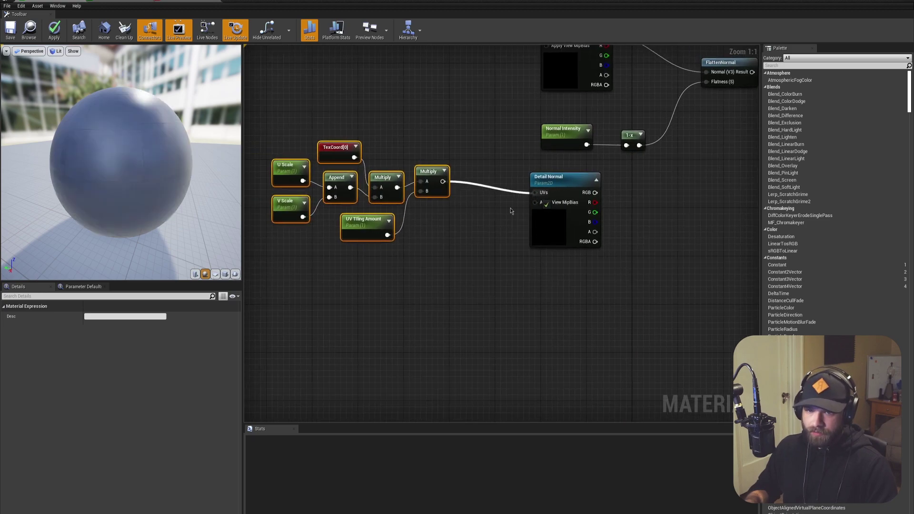
Rename the copied UV parameters to "Detail U Scale", "Detail V Scale" and "Detail UV Tiling Amount".
right_click_drag(443, 275, 529, 285)
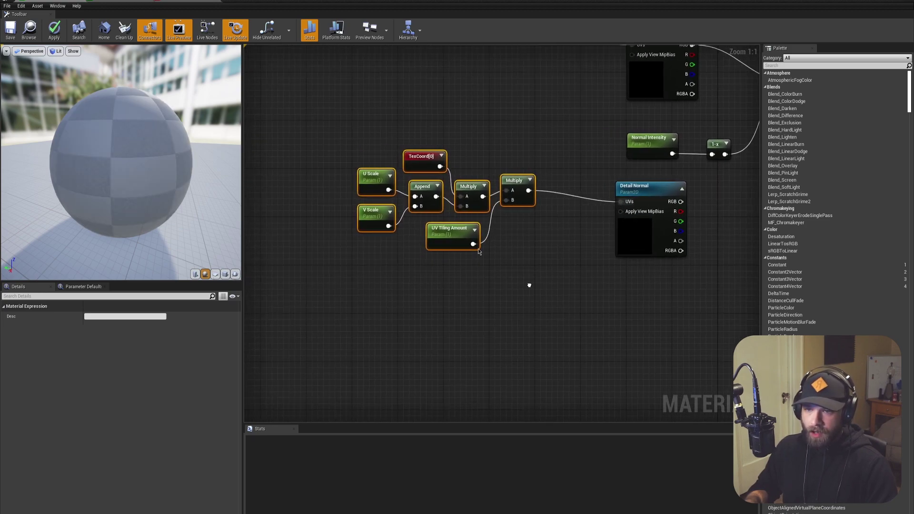
left_click(372, 175)
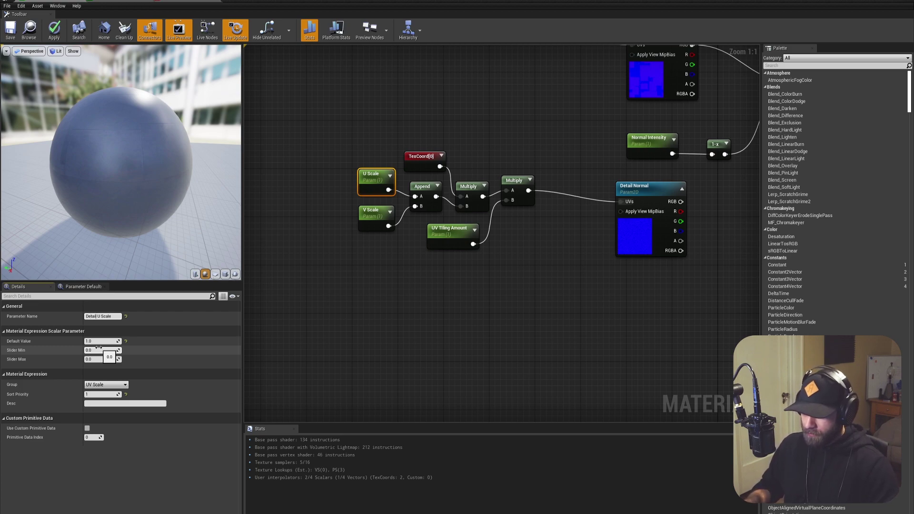
left_click(370, 224)
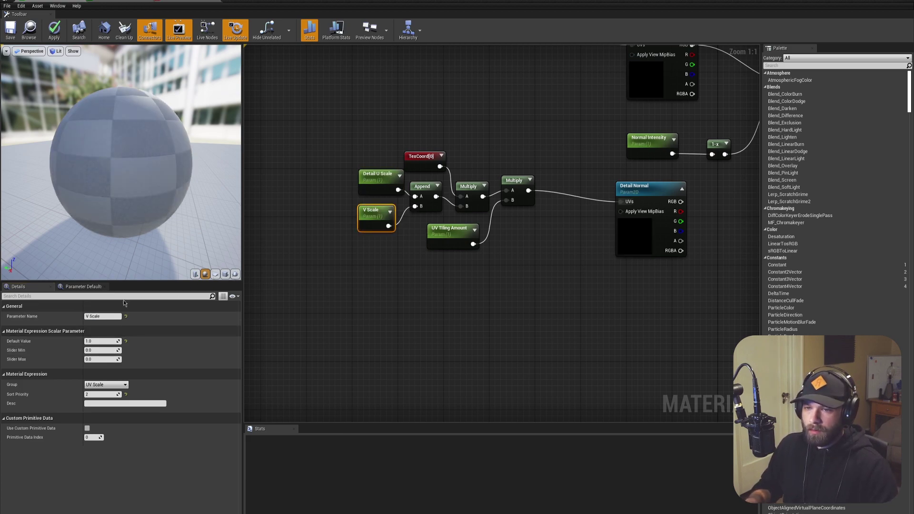
left_click(101, 317)
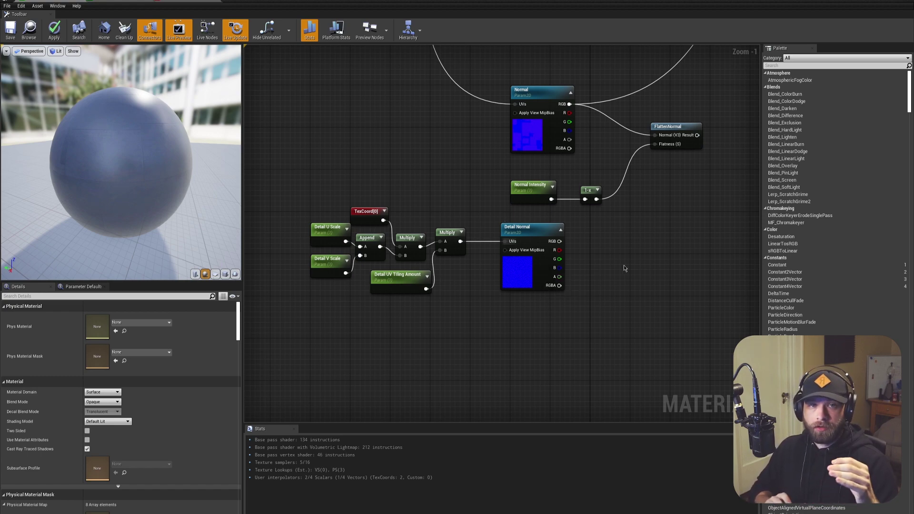
Add a BlendAngleCorrectedNormals node and place it below and beyond the FlattenNormal node.
right_click_drag(621, 271, 543, 279)
scroll(553, 290, "down", 1)
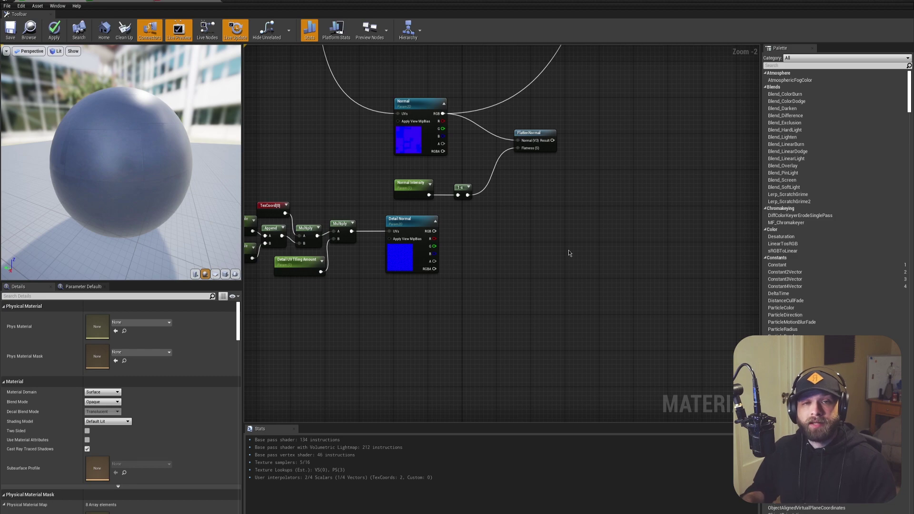
right_click(569, 250)
type("ble")
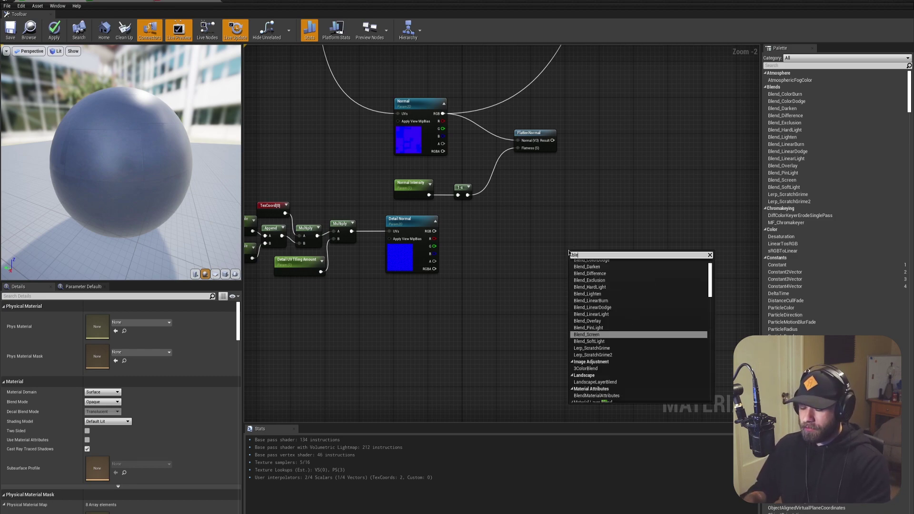
type("nd")
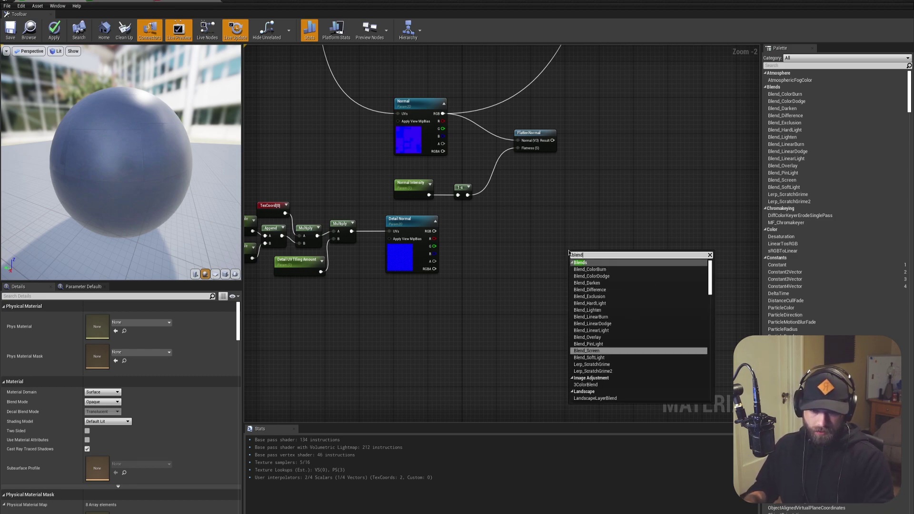
type("angle")
key("Return")
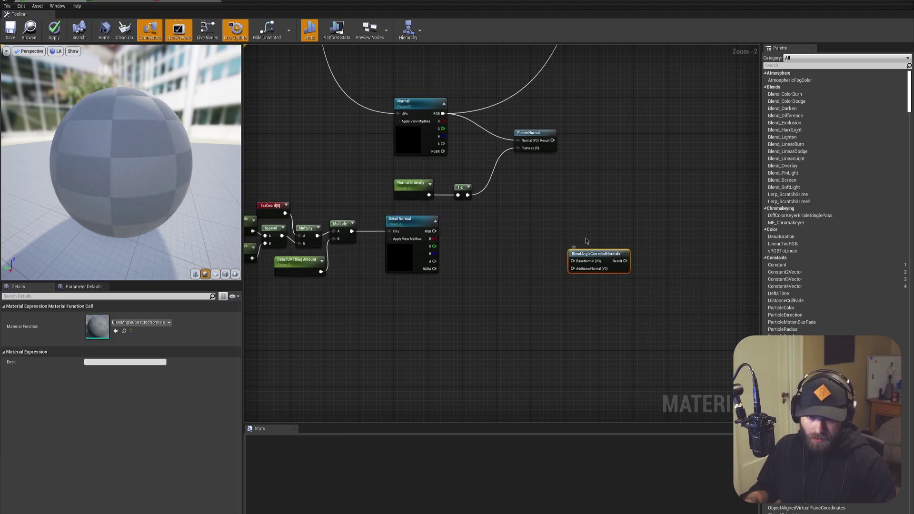
left_click_drag(584, 251, 599, 193)
right_click_drag(566, 220, 565, 276)
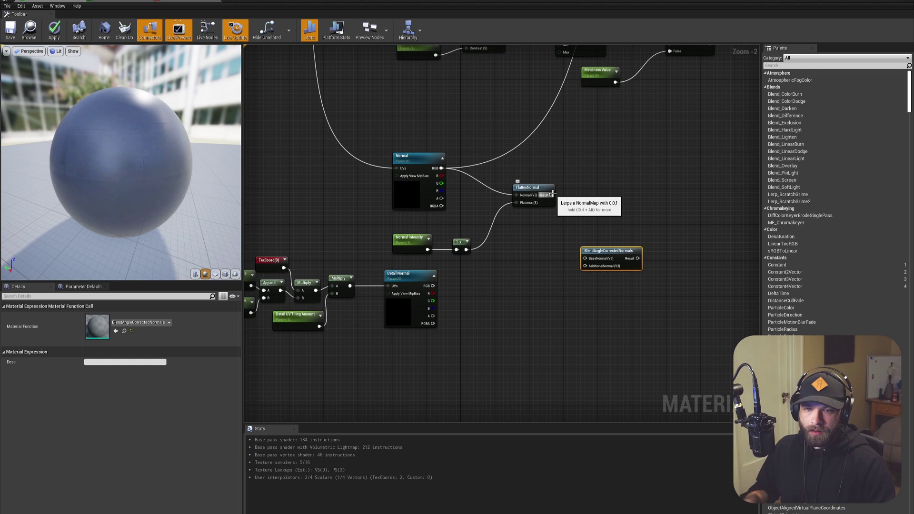
Connect FlattenNormal's Result to BaseNormal and Detail Normal's RGB output to AdditionalNormal on the BlendAngleCorrectedNormals node.
left_click_drag(552, 194, 585, 258)
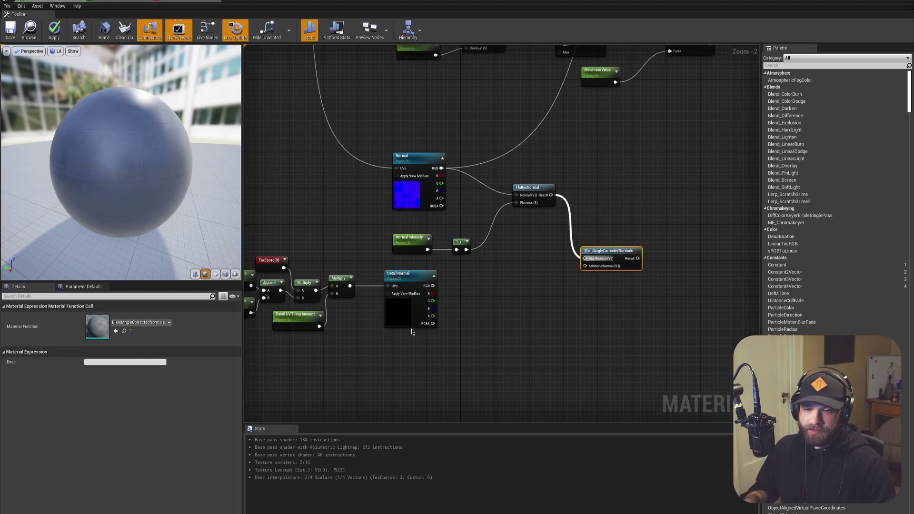
left_click_drag(432, 286, 588, 269)
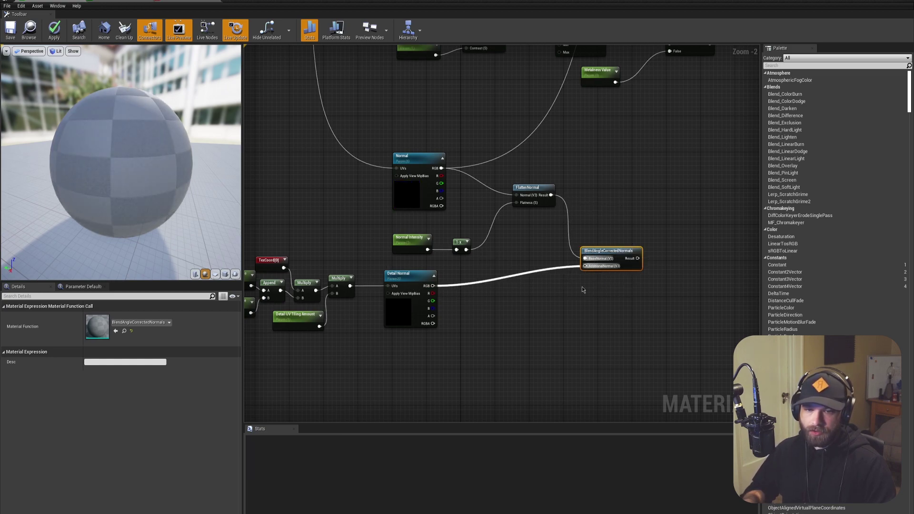
right_click_drag(578, 309, 555, 310)
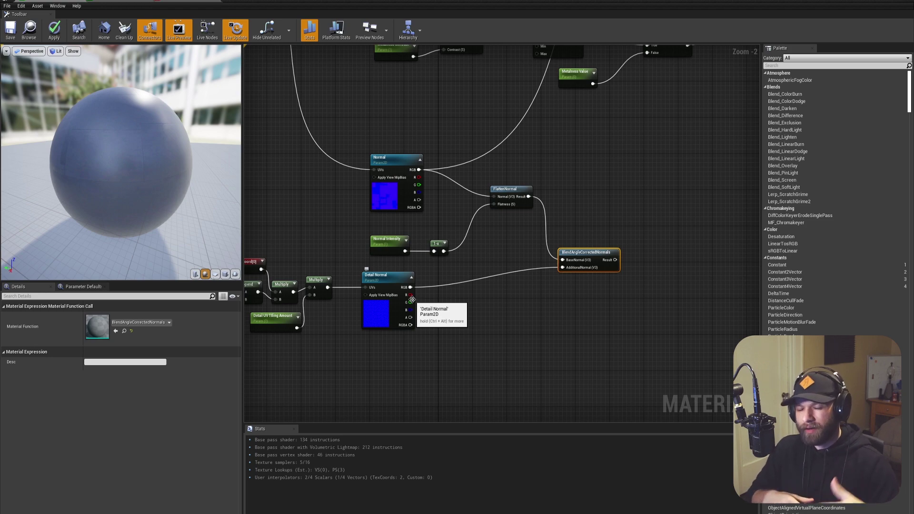
mouse_move(580, 253)
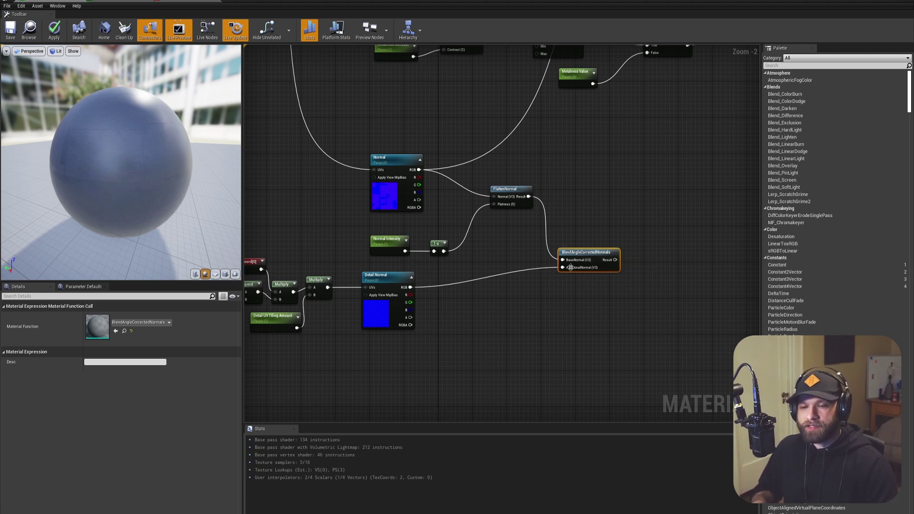
mouse_move(508, 298)
right_mouse_down()
mouse_move(489, 317)
mouse_move(458, 275)
mouse_move(499, 287)
mouse_move(476, 305)
mouse_move(447, 290)
mouse_move(501, 287)
right_mouse_up()
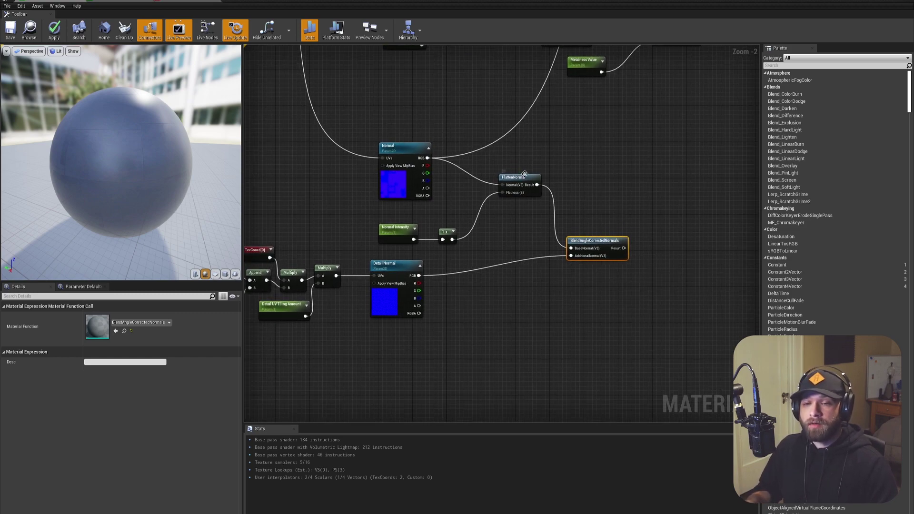
right_click_drag(526, 219, 477, 217)
right_click_drag(473, 261, 446, 231)
right_click_drag(505, 189, 592, 196)
right_click_drag(533, 219, 569, 209)
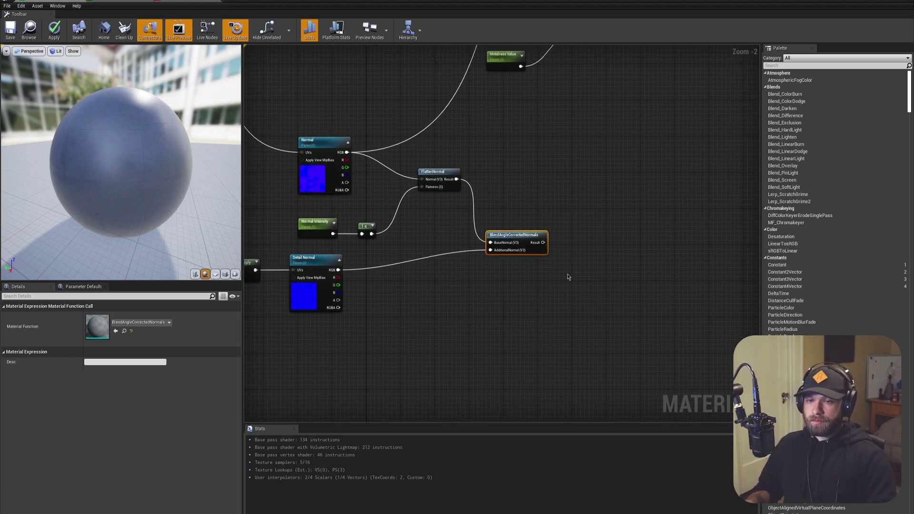
Preview the BlendAngleCorrectedNormals node on the sphere and examine the blended normals from different distances and angles.
right_click(527, 236)
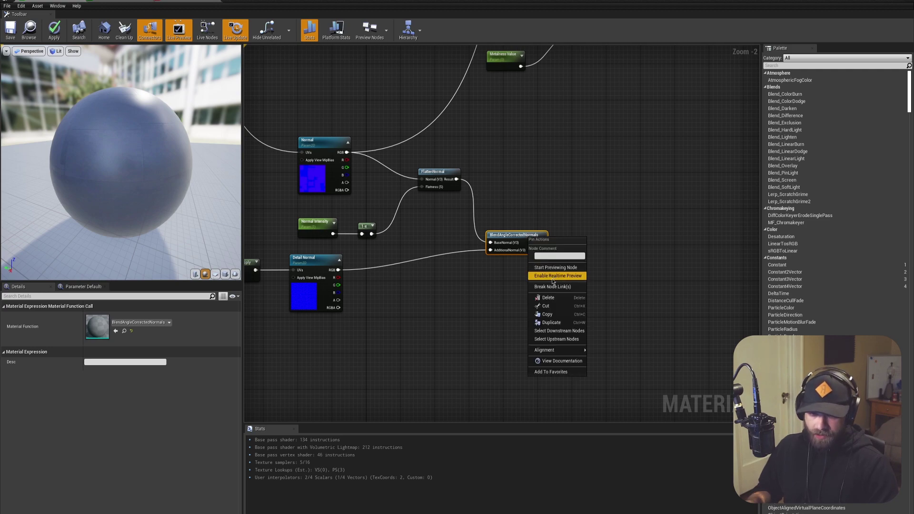
left_click(552, 267)
scroll(163, 149, "up", 6)
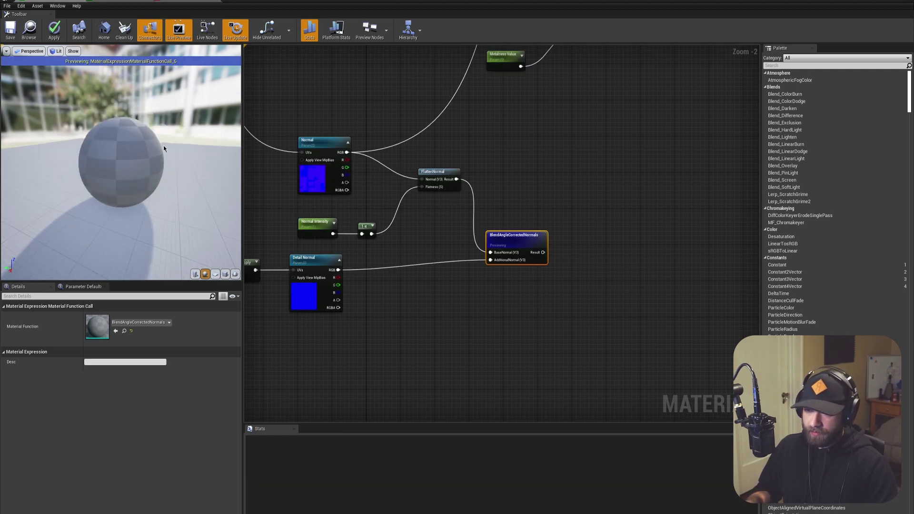
scroll(114, 160, "down", 6)
scroll(107, 160, "up", 5)
scroll(107, 160, "down", 5)
left_click_drag(112, 134, 219, 135)
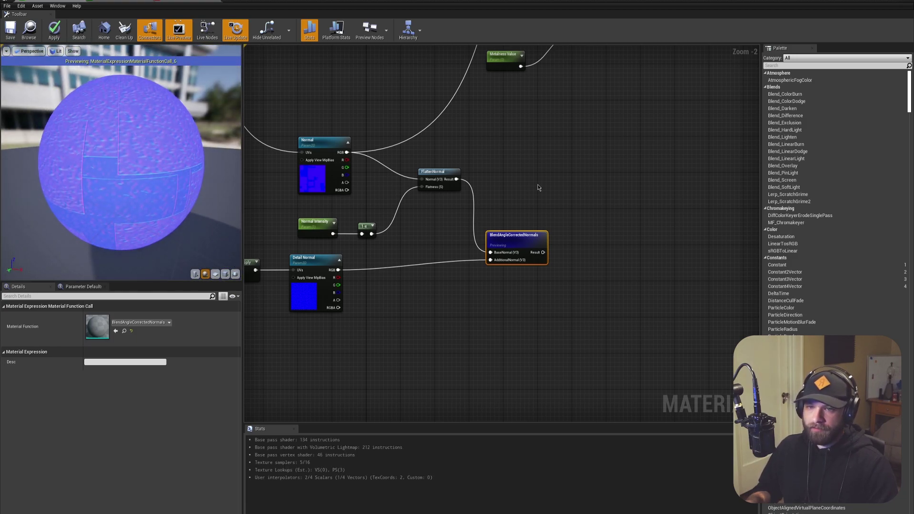
Preview the FlattenNormal node on the sphere and rotate the view to examine the base normal alone.
right_click(451, 178)
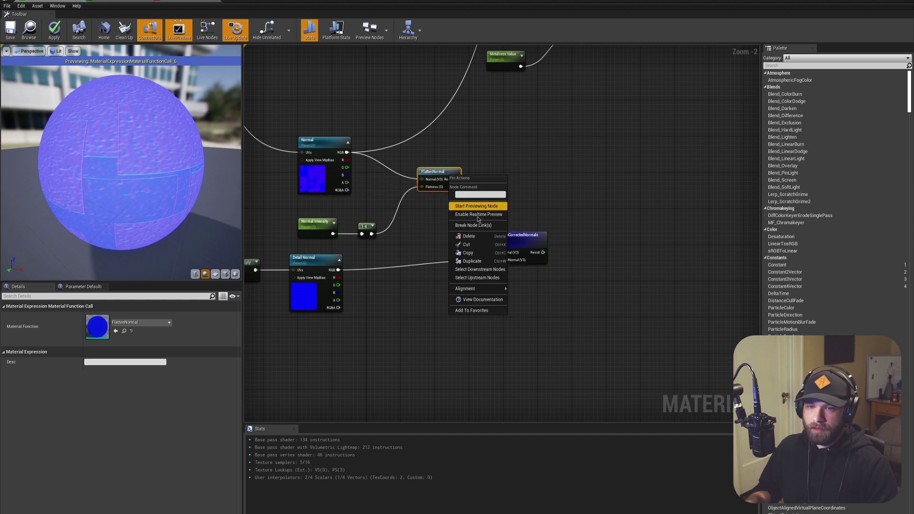
left_click(476, 206)
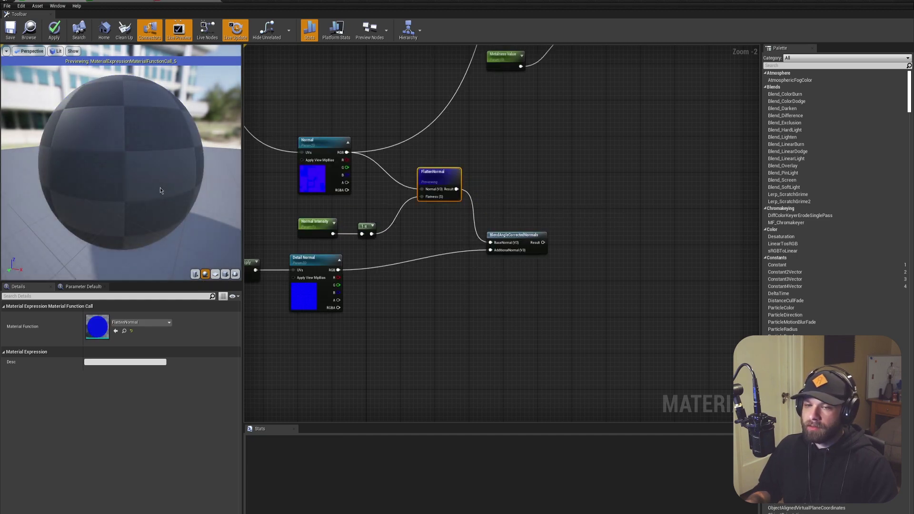
left_click_drag(165, 175, 57, 172)
Preview the BlendAngleCorrectedNormals node on the sphere and compare the combined normals with the base normal alone.
right_click(508, 239)
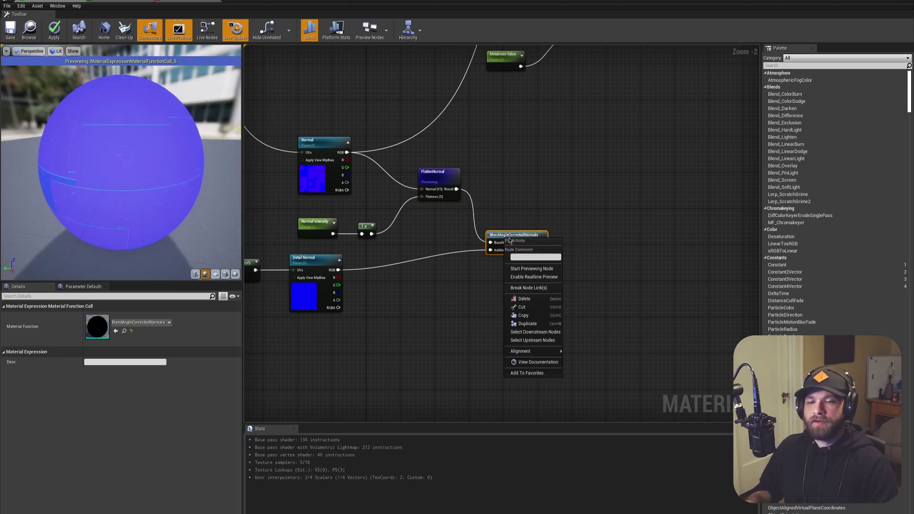
left_click(529, 269)
right_click_drag(585, 275, 557, 281)
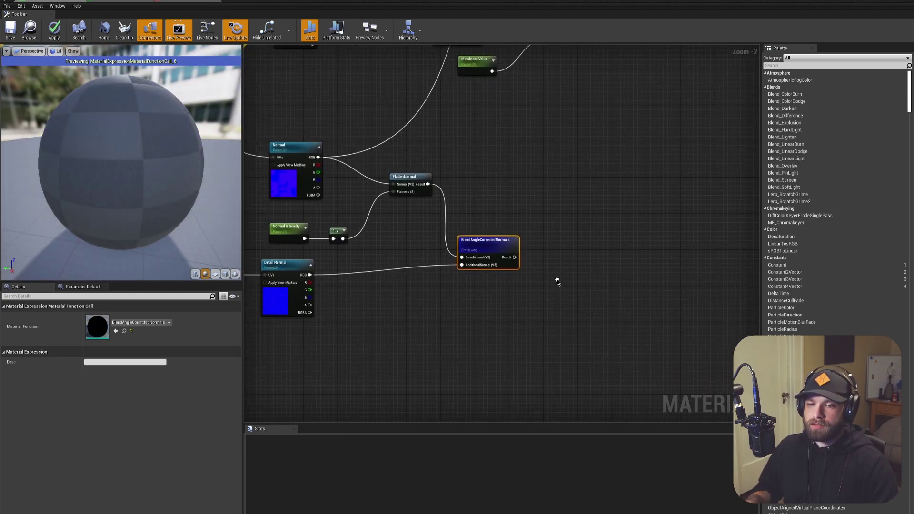
right_click_drag(553, 313, 516, 312)
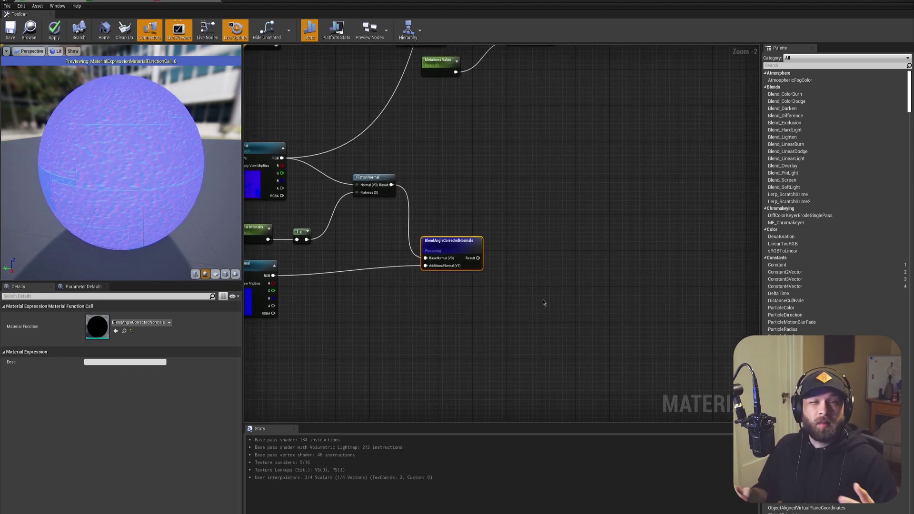
right_click_drag(515, 318, 603, 317)
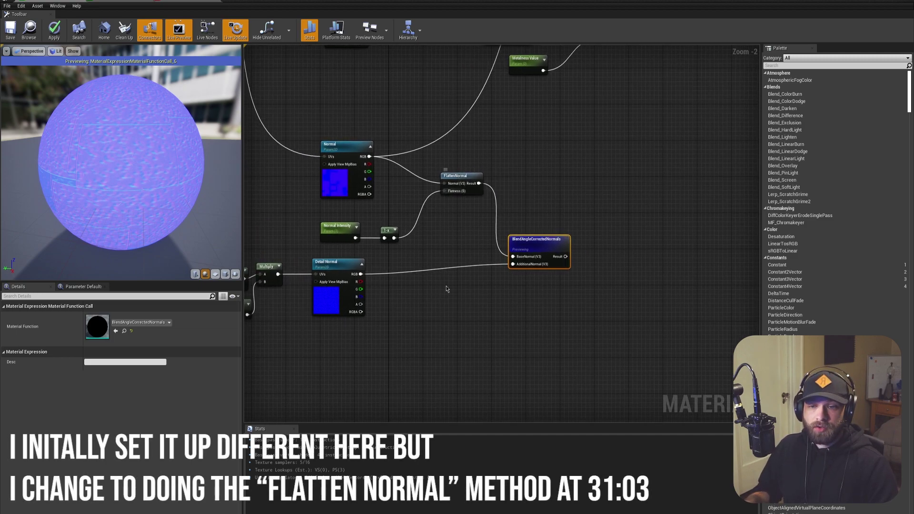
left_click(446, 252)
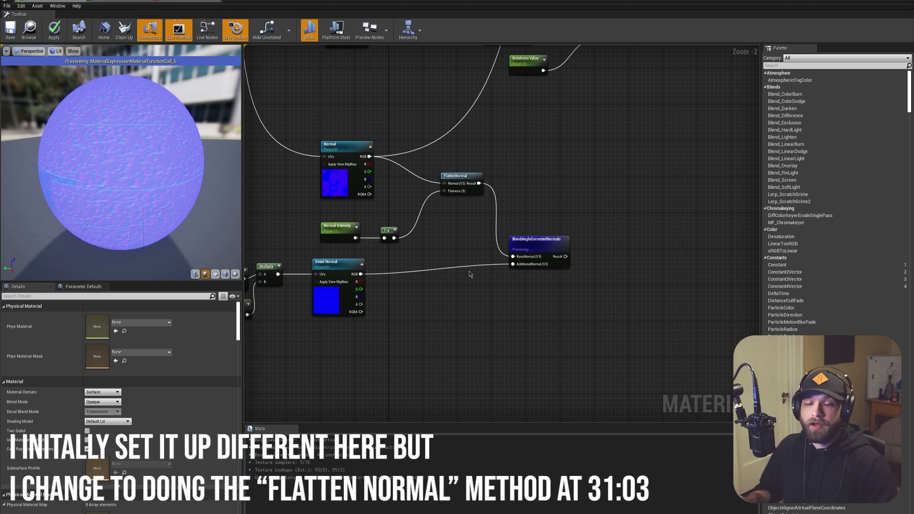
Add a Lerp node to the graph beyond the BlendAngleCorrectedNormals node.
right_click_drag(604, 270, 569, 257)
key("l")
left_click(564, 255)
scroll(508, 185, "down", 1)
right_click_drag(508, 184, 589, 367)
right_click_drag(600, 157, 537, 63)
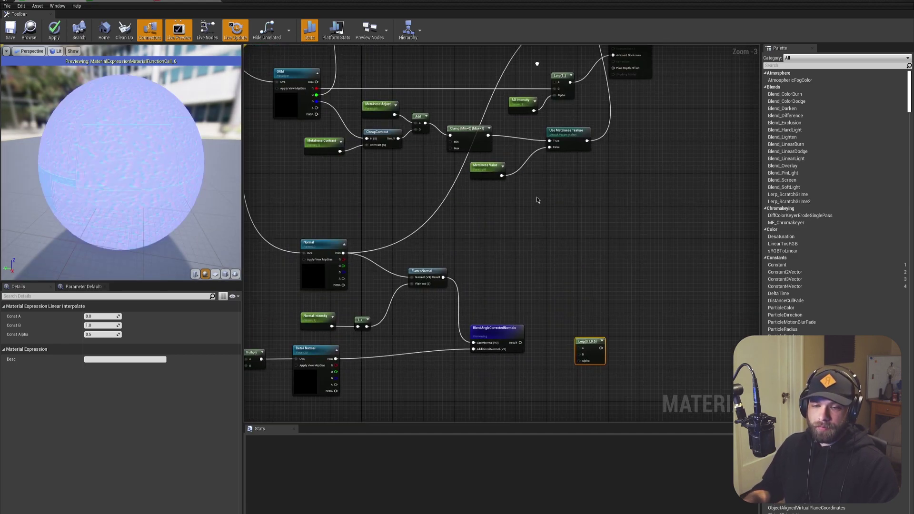
Connect BlendAngleCorrectedNormals' Result to the Lerp's B input and FlattenNormal's Result to its A input.
right_click(526, 153)
left_click(480, 277)
right_click_drag(498, 307, 494, 229)
left_click_drag(523, 289, 583, 302)
right_click_drag(579, 230, 576, 220)
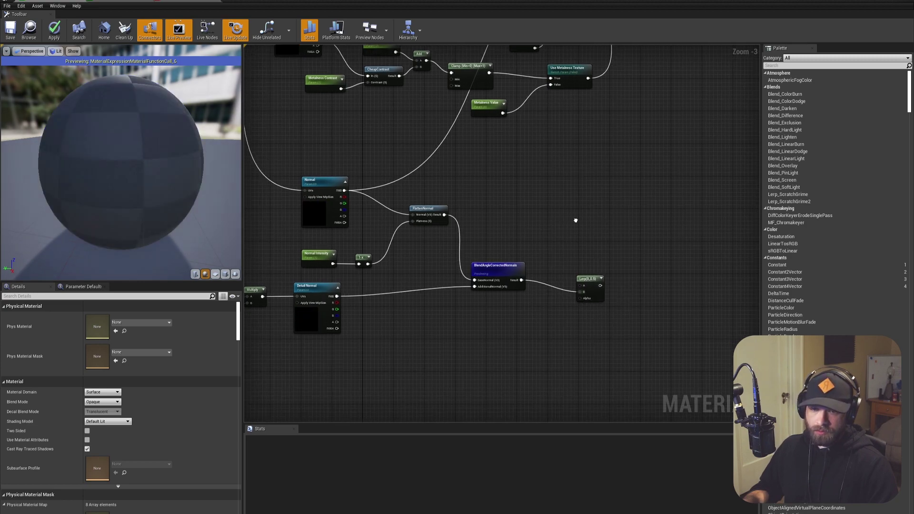
left_click_drag(445, 215, 581, 288)
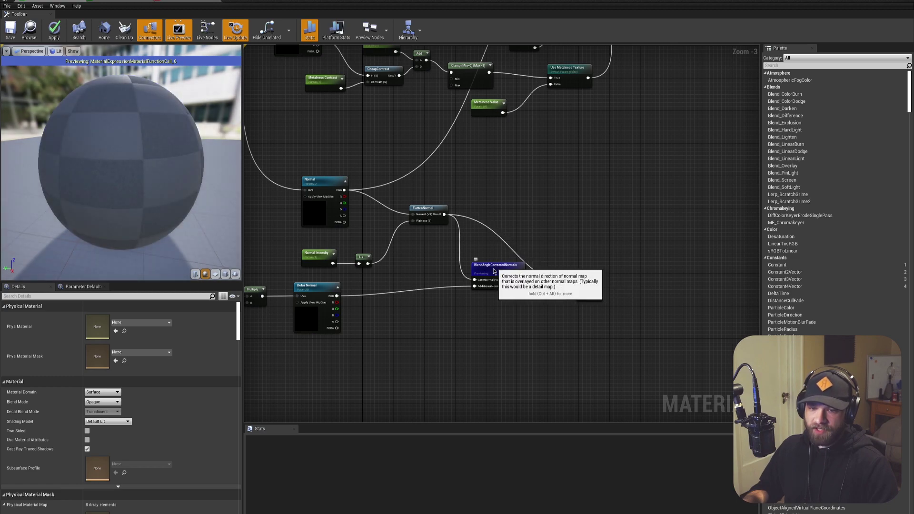
left_click(504, 279)
right_click_drag(587, 238, 515, 210)
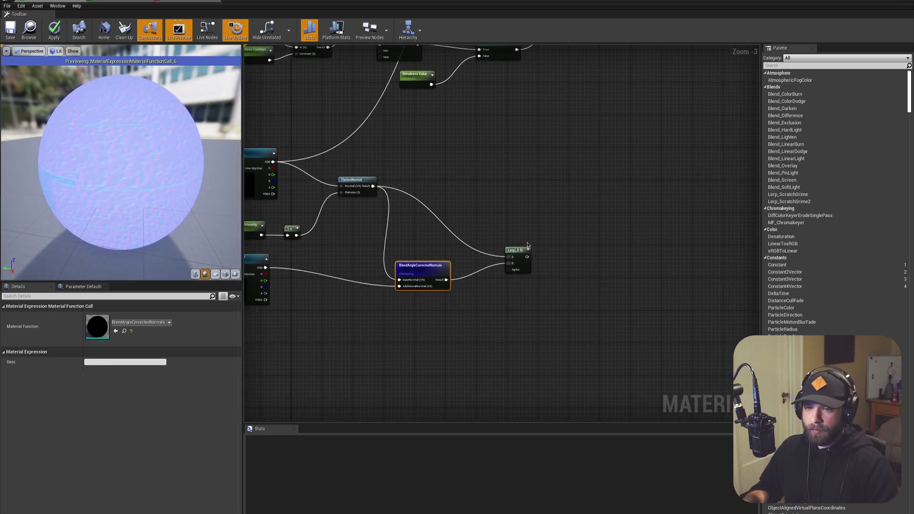
Add a scalar parameter named Detail Normal Intensity, connect it to the Lerp's Alpha and place it below BlendAngleCorrectedNormals.
left_click(485, 313)
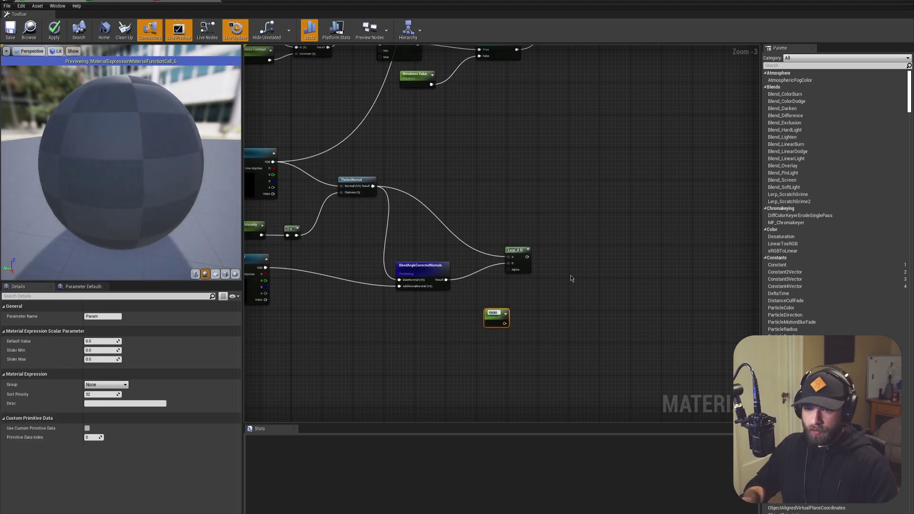
type("Detail Nor")
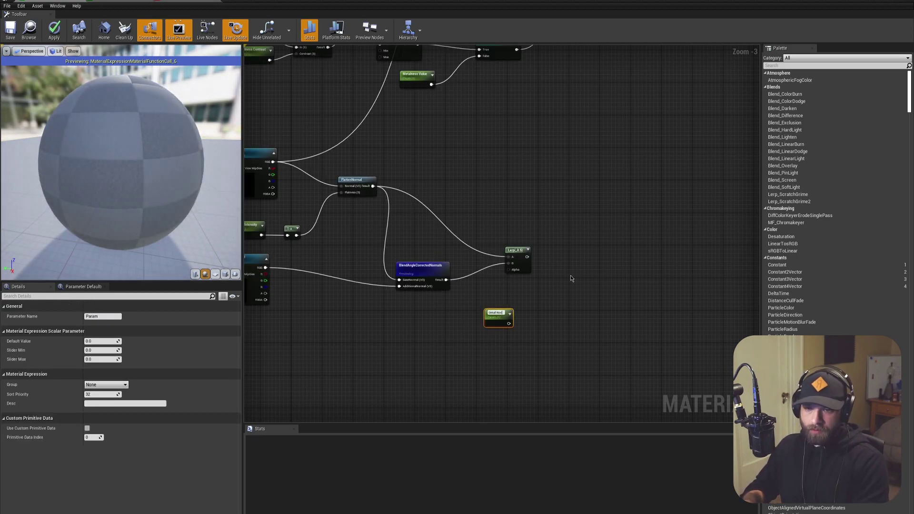
type("mal Intensity")
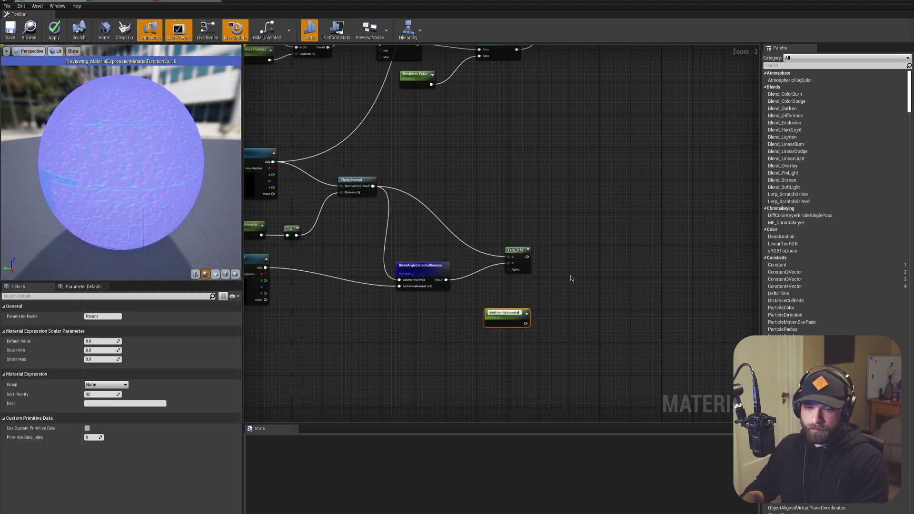
key("Return")
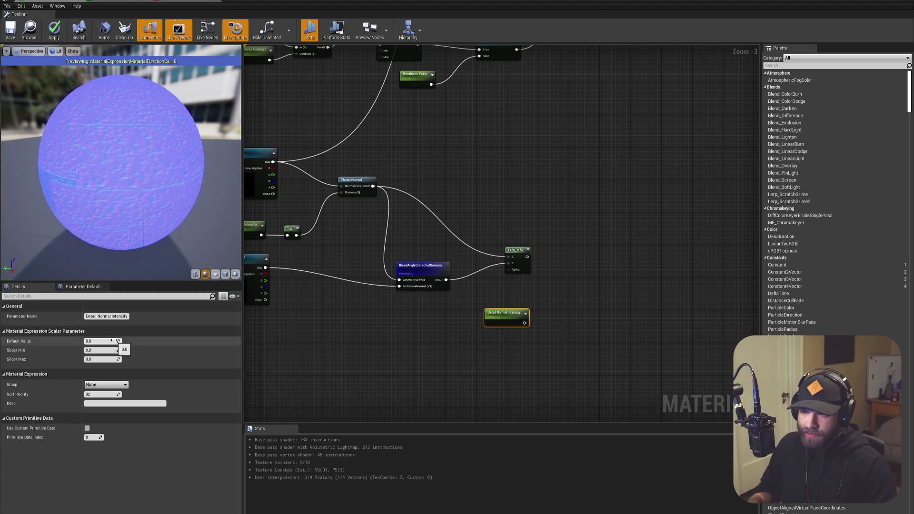
left_click(109, 359)
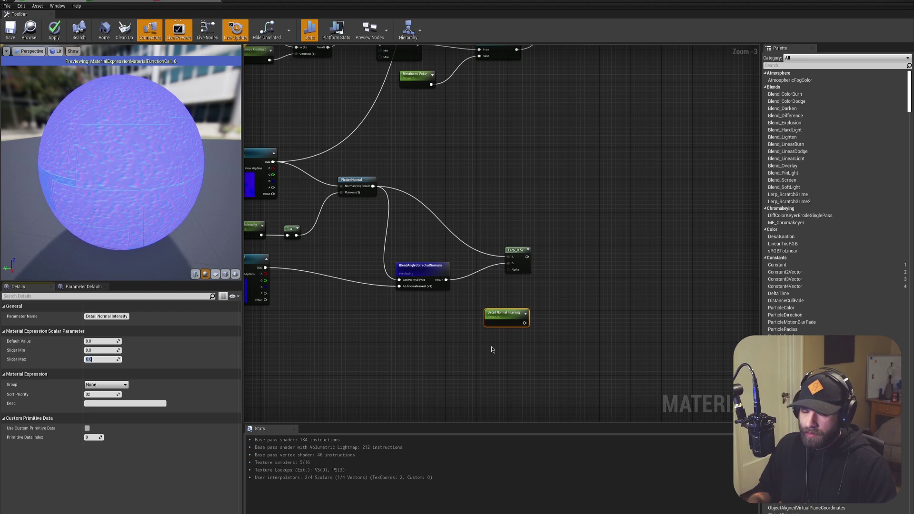
left_click_drag(524, 323, 508, 269)
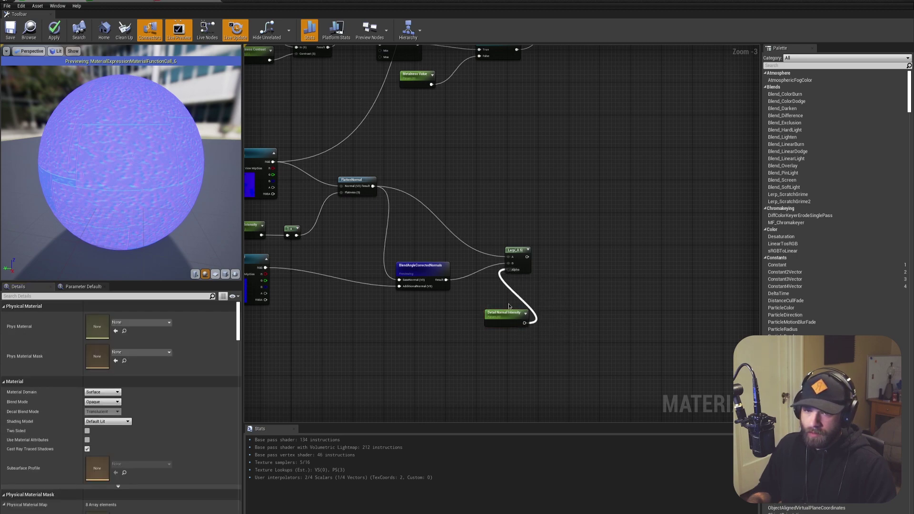
left_click_drag(501, 323, 420, 313)
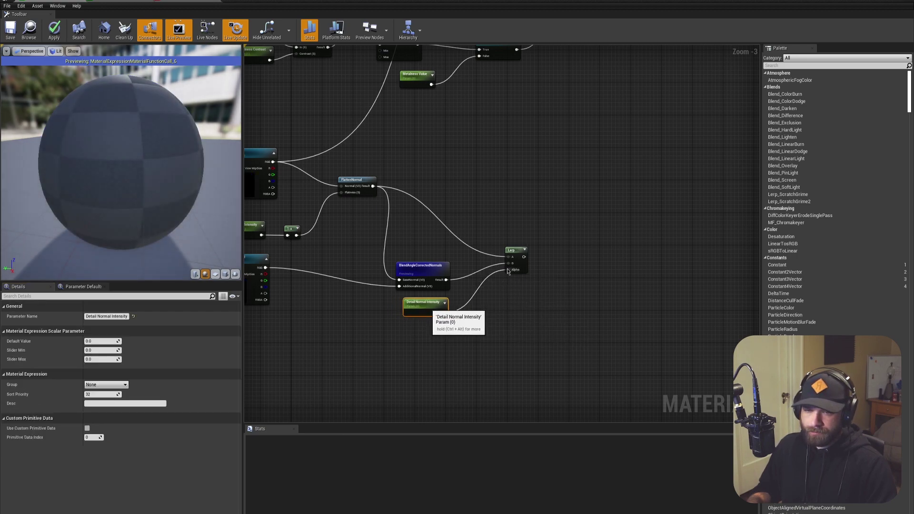
Connect the output of the normal-blending Lerp to the Normal input of the main material node.
scroll(552, 227, "down", 1)
right_click_drag(553, 228, 557, 258)
left_click_drag(542, 310, 557, 56)
right_click_drag(610, 145, 699, 216)
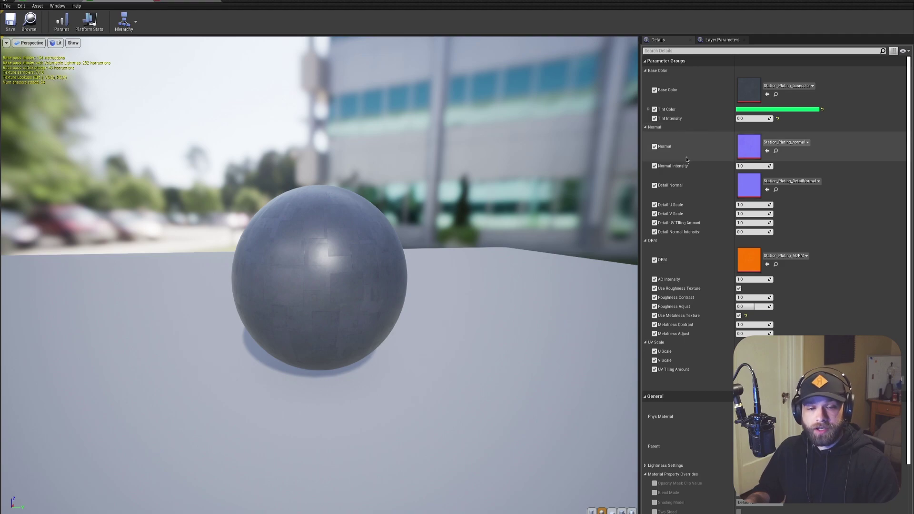
In the material instance, try Normal Intensity at 2 and at extremely high values, and restore it to 1.
left_click(741, 166)
type("2")
key("Return")
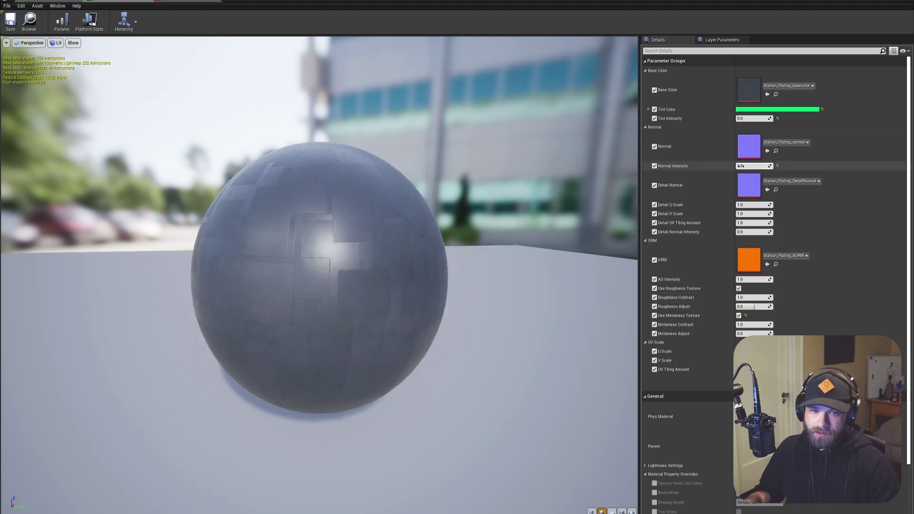
left_click_drag(759, 165, 818, 165)
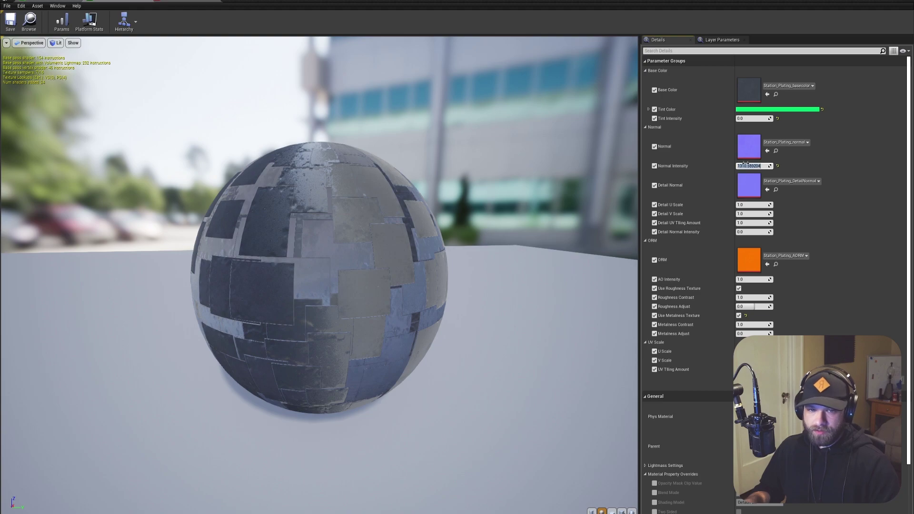
key("Return")
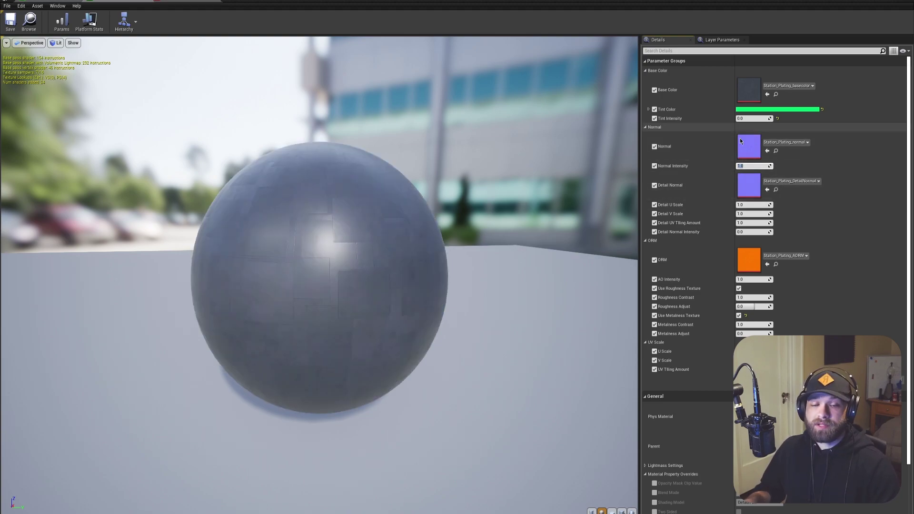
Set Detail Normal Intensity to 1 and try Detail UV Tiling Amount at 8 before setting it to 16.
scroll(464, 265, "up", 8)
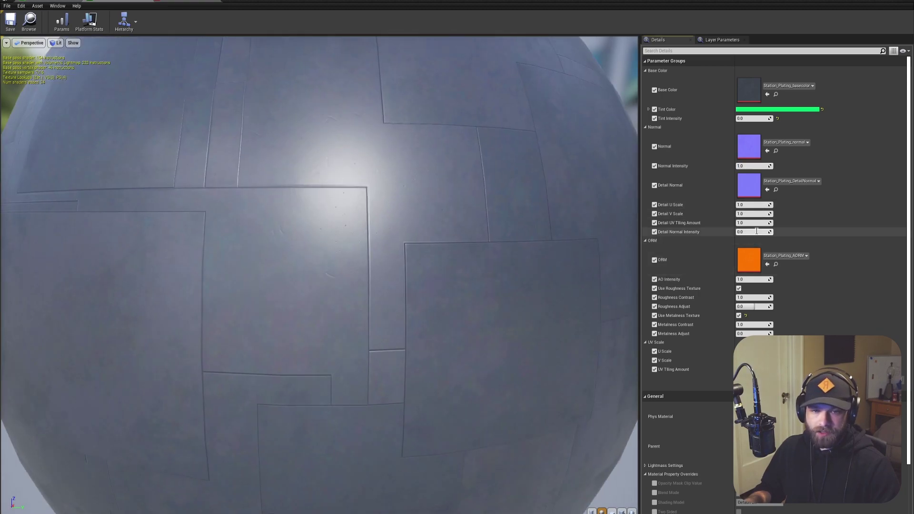
type("1")
key("Return")
scroll(566, 247, "down", 8)
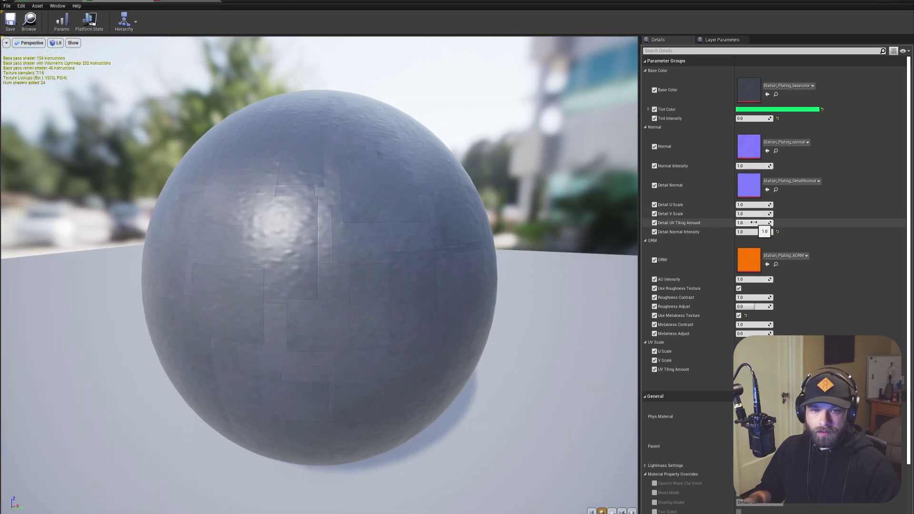
key("Return")
scroll(595, 233, "up", 6)
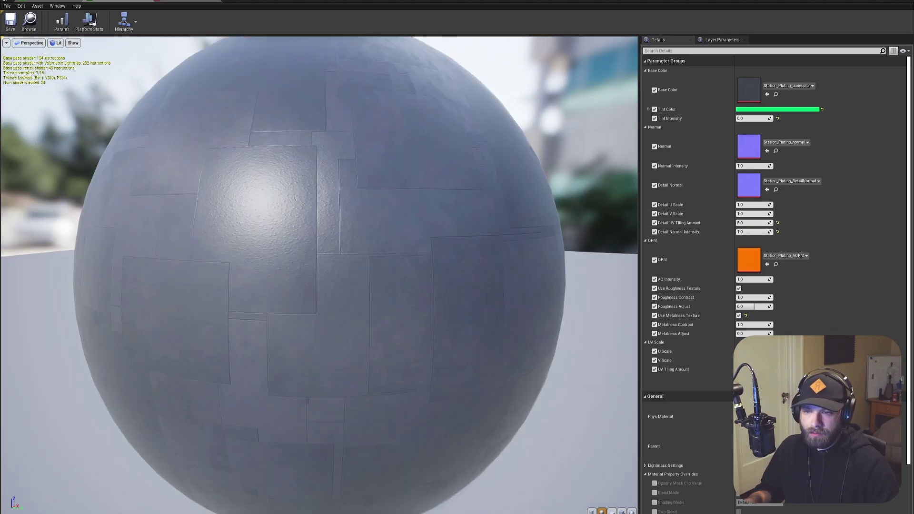
left_click(745, 223)
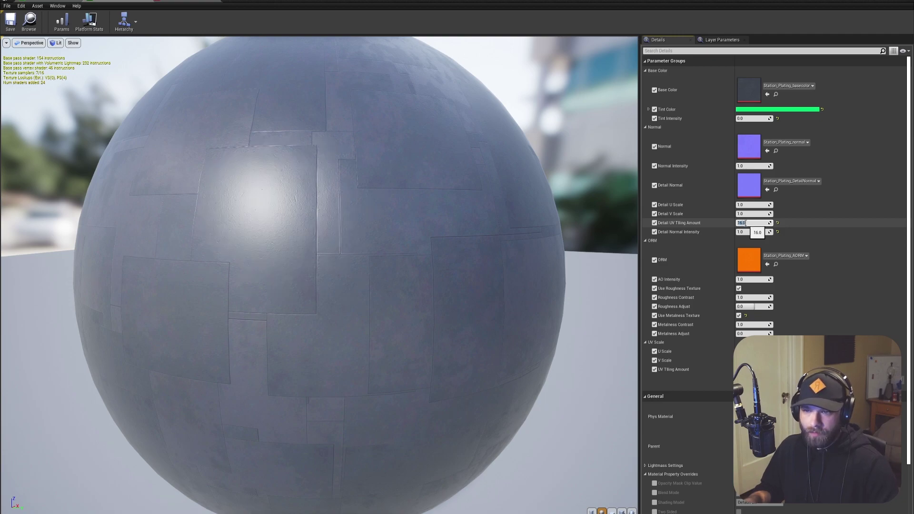
Raise Detail Normal Intensity to about 320 and inspect the sphere's surface from different distances and angles.
left_click_drag(754, 231, 828, 232)
scroll(355, 270, "down", 3)
left_click_drag(355, 270, 390, 272)
scroll(341, 272, "up", 5)
scroll(341, 272, "down", 5)
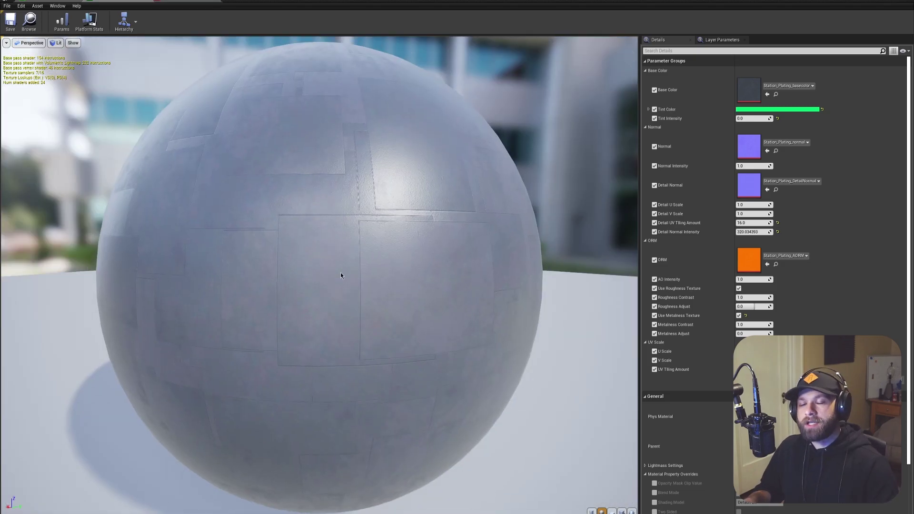
Return to the master material and examine how the Normal, FlattenNormal, Detail Normal, BlendAngleCorrectedNormals and Lerp nodes are wired.
left_click(58, 1)
right_click_drag(451, 255, 506, 45)
right_click_drag(506, 265, 445, 149)
right_click_drag(461, 311, 500, 310)
right_click_drag(445, 353, 468, 382)
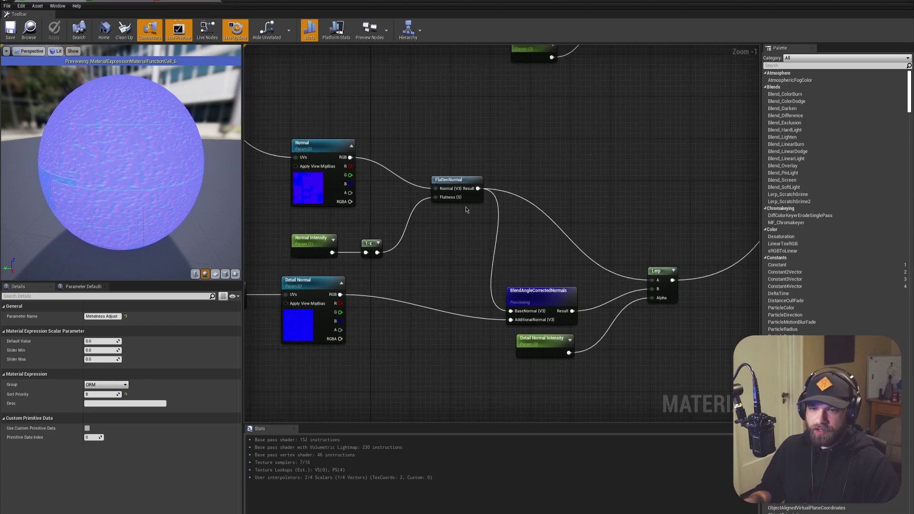
mouse_move(474, 297)
right_mouse_down()
mouse_move(498, 338)
mouse_move(471, 306)
right_mouse_up()
right_click_drag(476, 272, 456, 220)
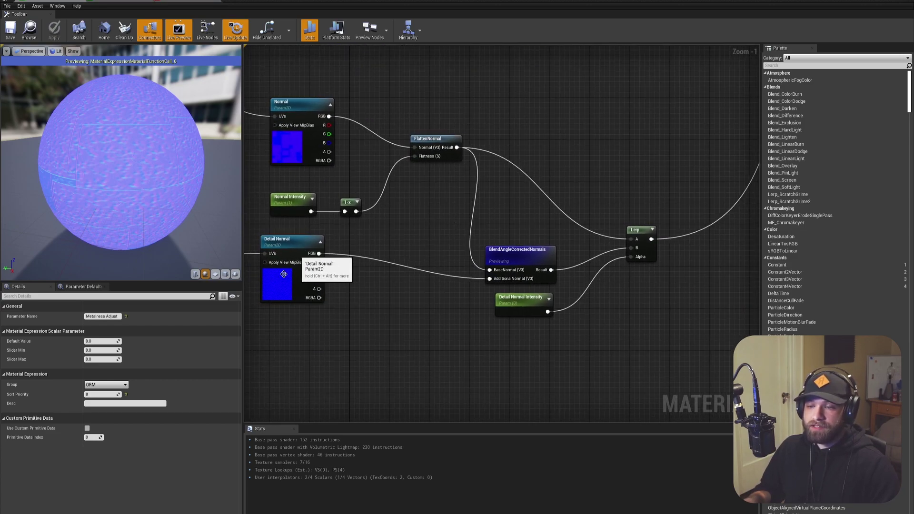
right_click_drag(553, 266, 550, 285)
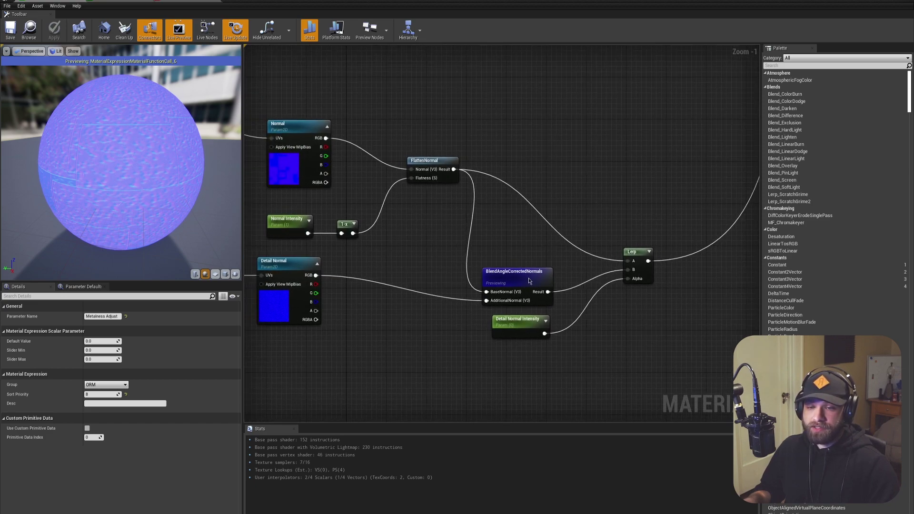
right_click(521, 276)
left_click(603, 218)
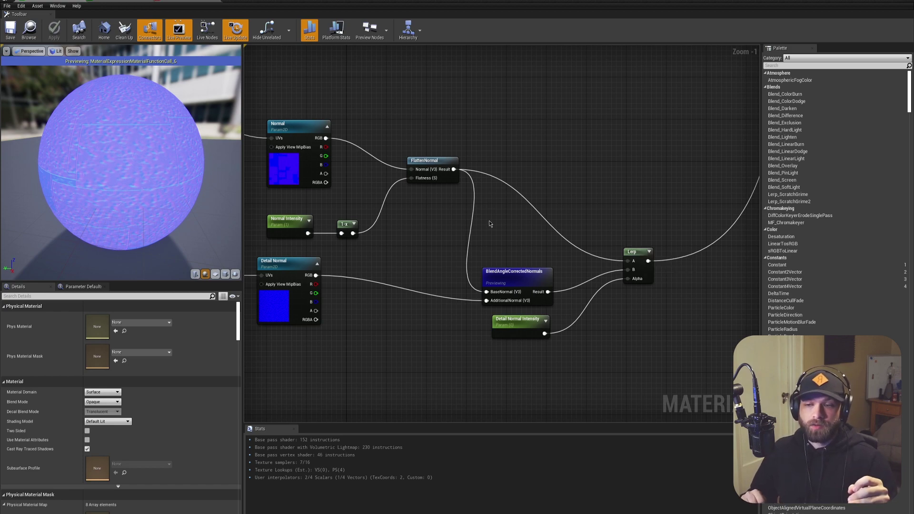
left_click(277, 294)
mouse_move(400, 305)
right_mouse_down()
mouse_move(438, 298)
mouse_move(402, 303)
right_mouse_up()
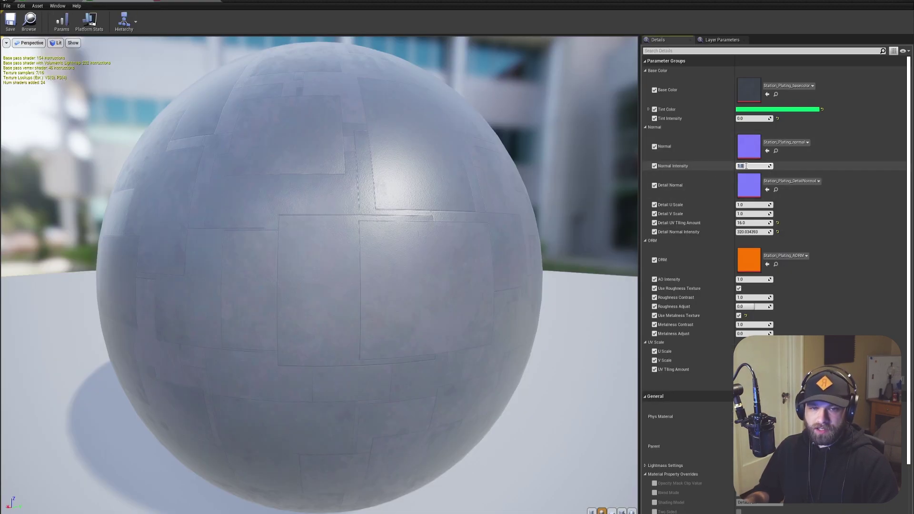
In the material instance, try Normal Intensity at 5000, set it to 5 and inspect the sphere.
key("Return")
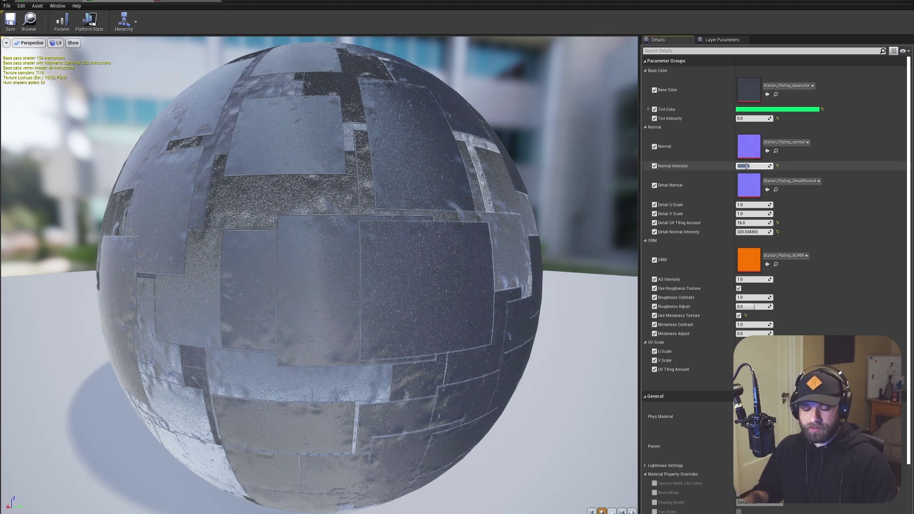
type("5")
key("Return")
scroll(471, 217, "down", 5)
left_click_drag(470, 216, 424, 204)
scroll(470, 217, "up", 2)
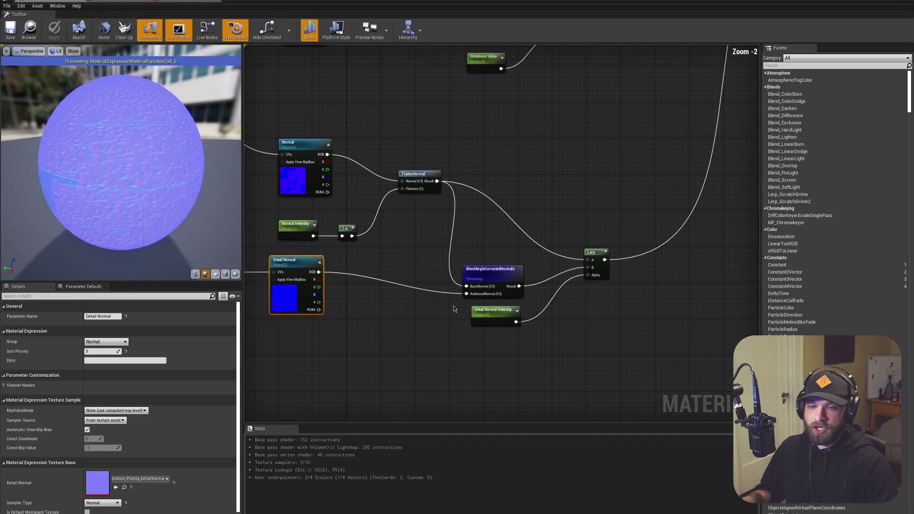
Add a FlattenNormal node and wire Detail Normal through it into the AdditionalNormal input of BlendAngleCorrectedNormals.
right_click_drag(453, 308, 467, 285)
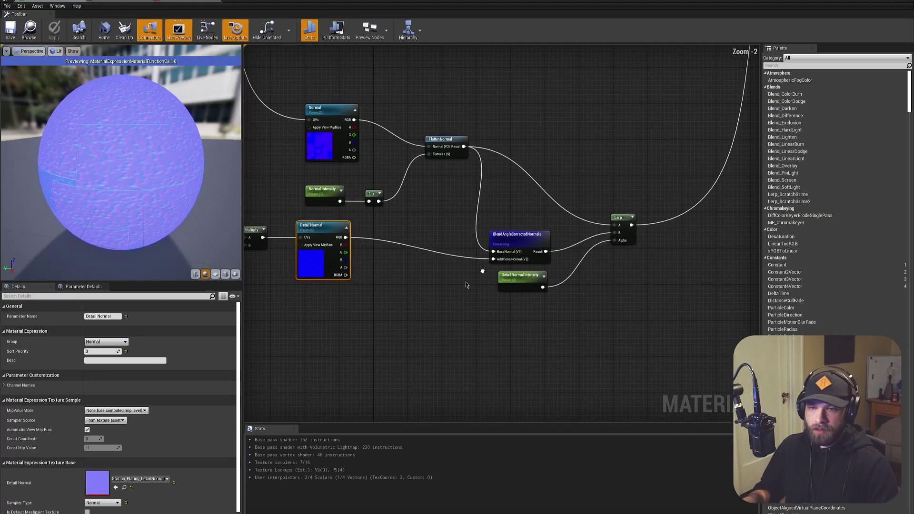
right_click(427, 295)
type("flat")
key("Return")
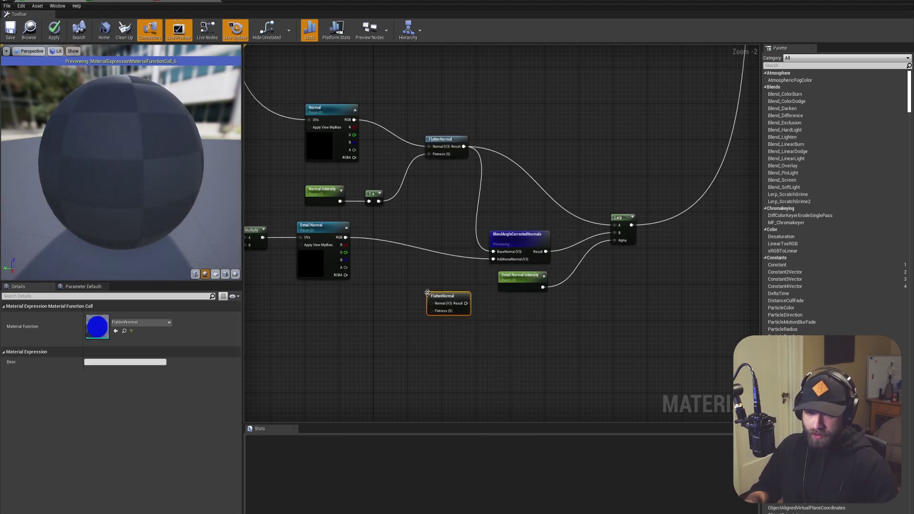
left_click_drag(346, 237, 476, 270)
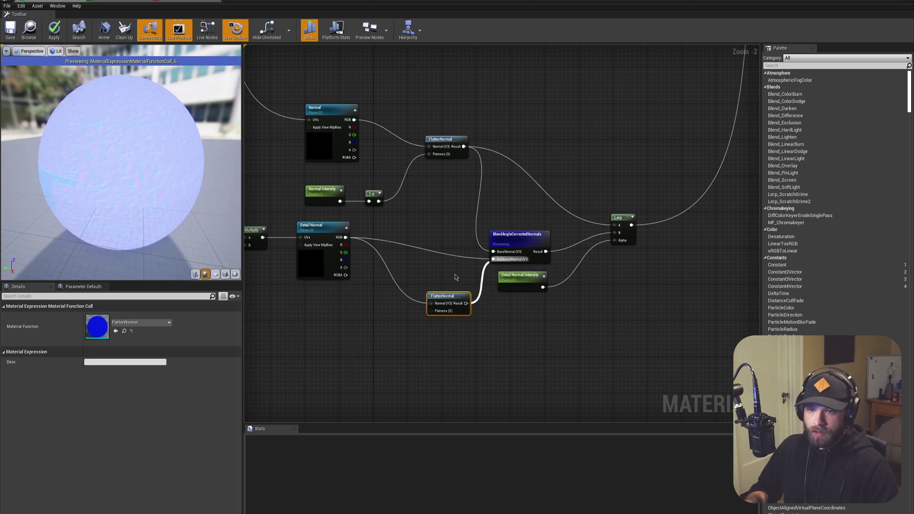
Reposition Detail Normal Intensity and connect it through a new OneMinus node to the detail FlattenNormal's Flatness input.
right_click(456, 275)
left_click(650, 306)
left_click_drag(535, 284, 399, 353)
type("onem")
key("Return")
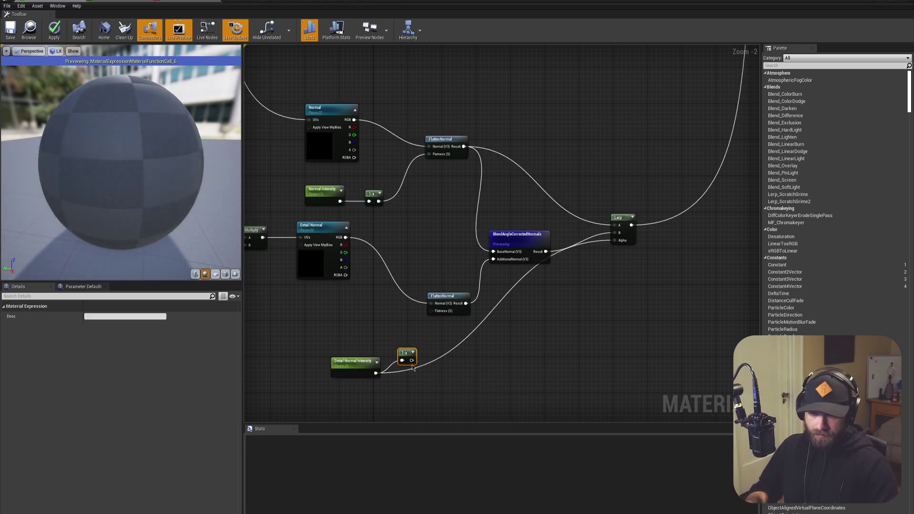
left_click_drag(412, 361, 432, 316)
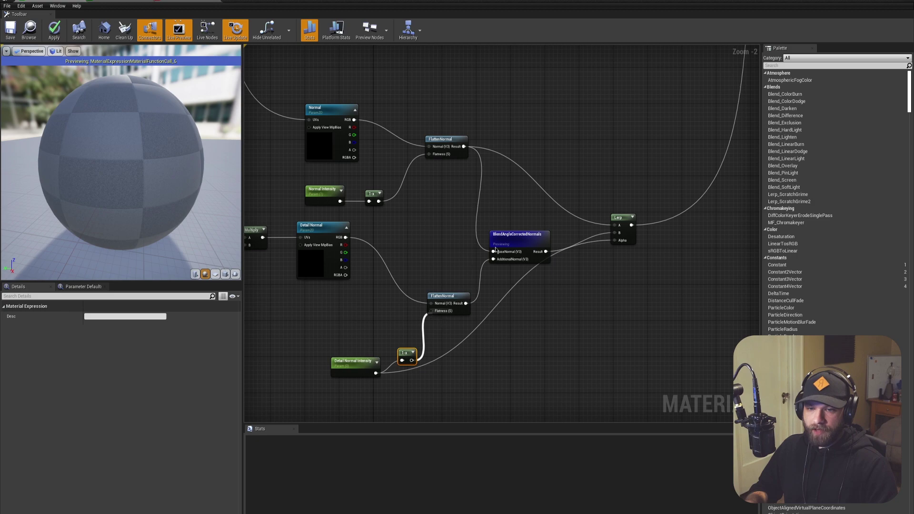
Connect the BlendAngleCorrectedNormals result directly to the material's Normal input and remove the old Lerp node.
right_click_drag(594, 242, 499, 333)
scroll(524, 325, "down", 2)
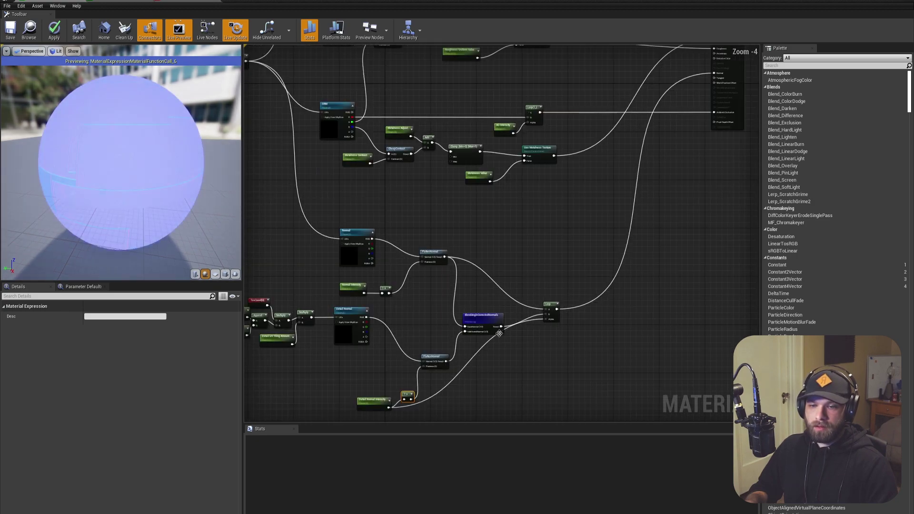
left_click_drag(501, 327, 718, 79)
left_click_drag(546, 303, 626, 296)
left_click(573, 367)
scroll(573, 367, "down", 2)
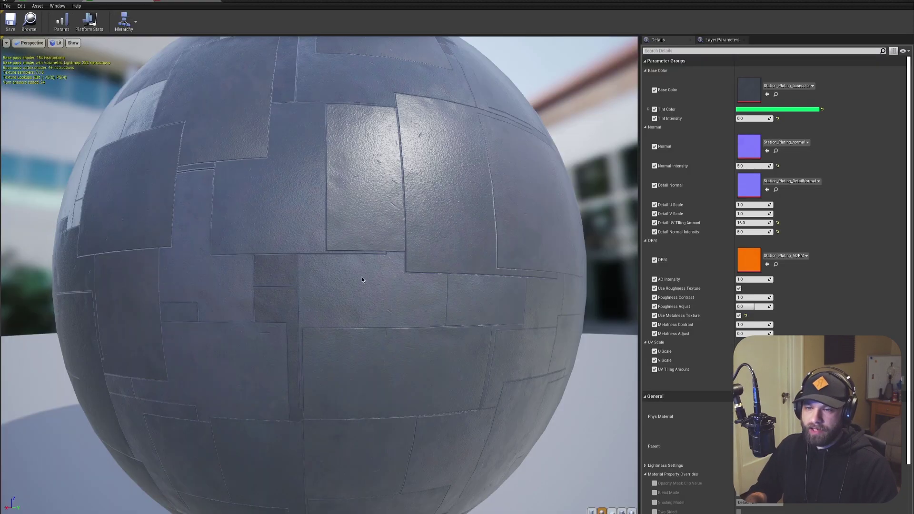
In the material instance, set Normal Intensity to 1 and Detail Normal Intensity to 15.
scroll(362, 280, "down", 5)
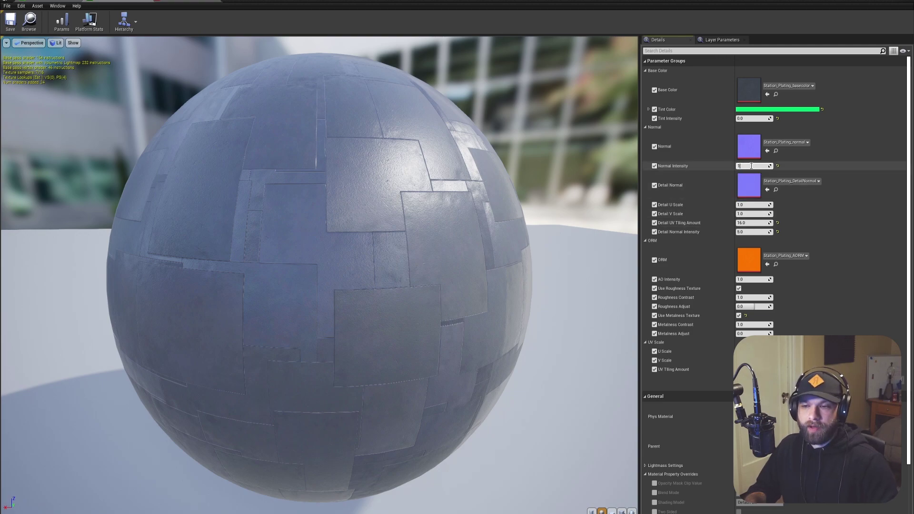
key("Return")
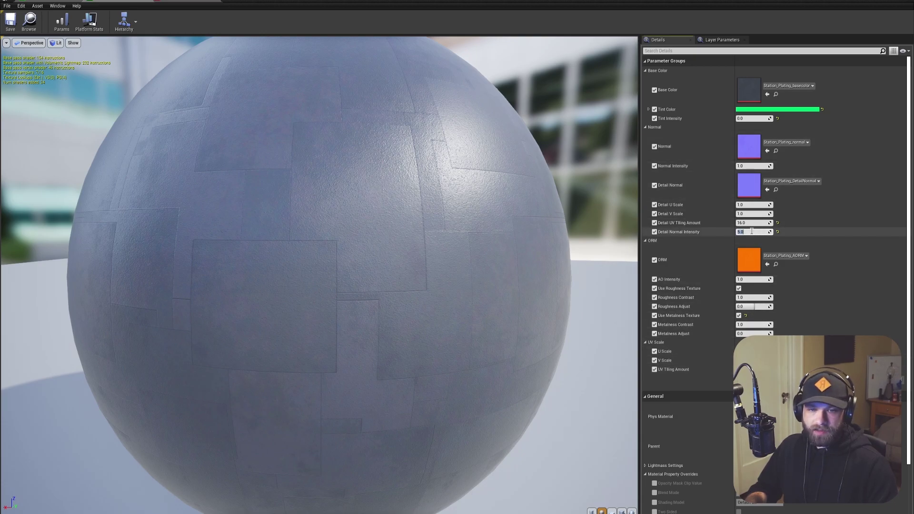
key("Return")
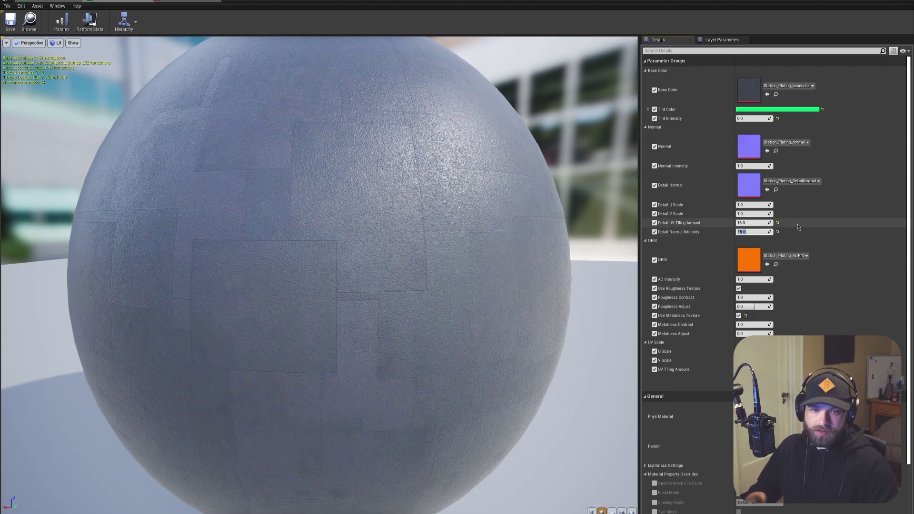
Try Detail Normal Intensity at 50 and inspect the sphere under different angles and lighting.
type("50")
key("Return")
mouse_move(320, 276)
right_mouse_down()
mouse_move(320, 238)
mouse_move(320, 333)
mouse_move(320, 266)
right_mouse_up()
left_click_drag(320, 267, 362, 276)
right_click_drag(498, 318, 498, 229)
right_click_drag(432, 308, 432, 279)
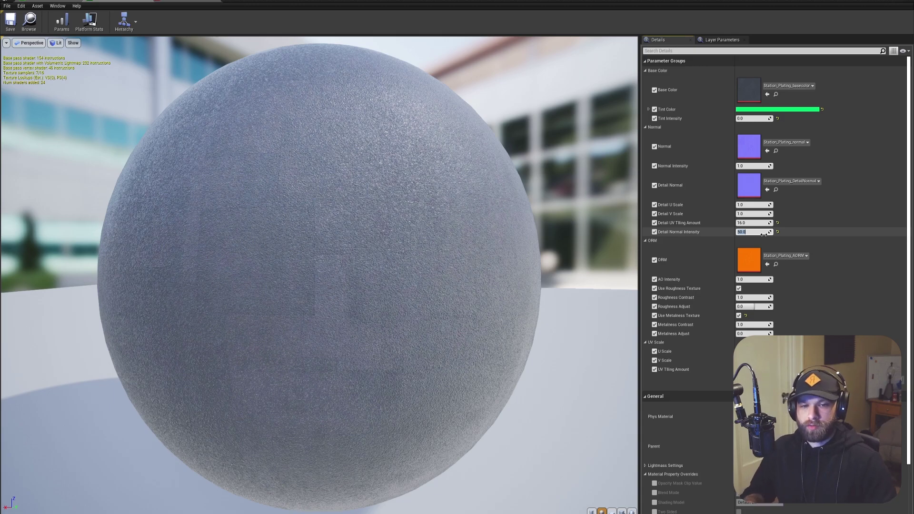
Try Detail Normal Intensity at 10 and inspect the sphere's surface from near and far.
type("10")
key("Return")
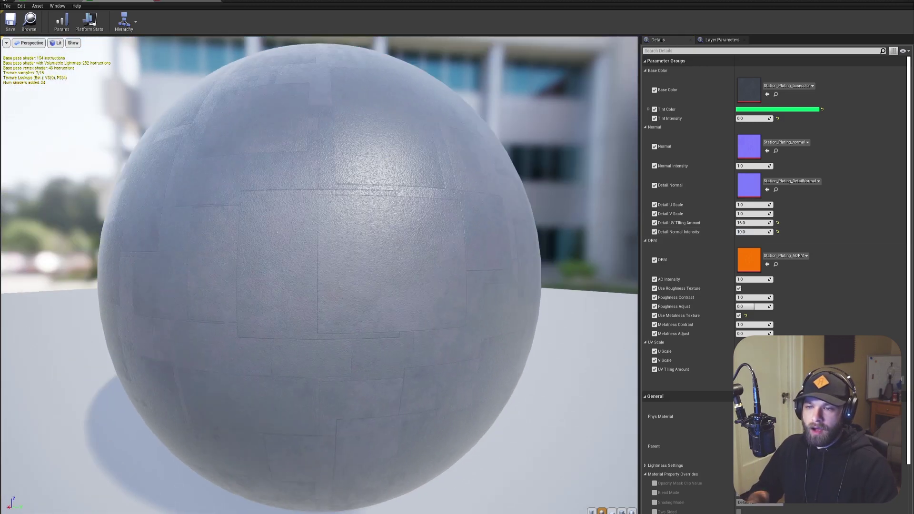
left_click_drag(352, 266, 419, 248)
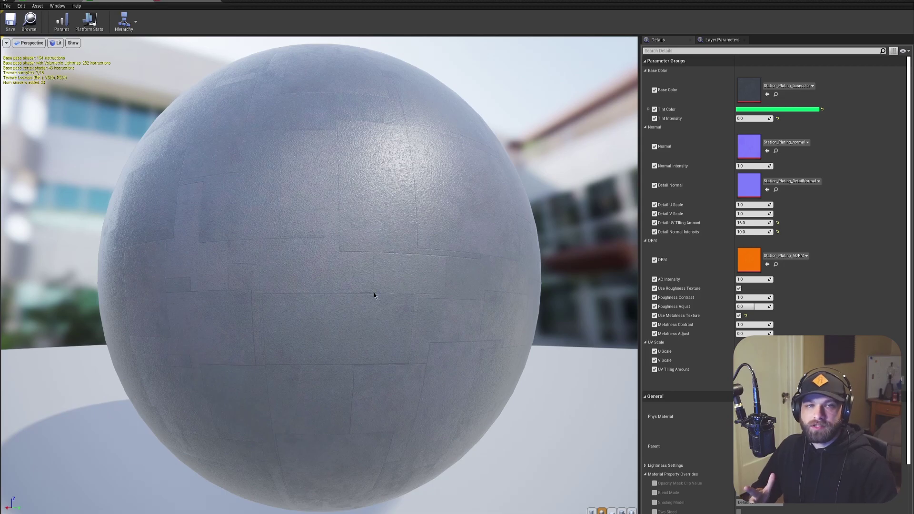
left_click_drag(373, 293, 423, 321)
scroll(344, 299, "up", 5)
scroll(343, 300, "down", 10)
scroll(352, 301, "down", 2)
scroll(355, 300, "up", 6)
scroll(355, 301, "down", 4)
left_click_drag(355, 301, 290, 273)
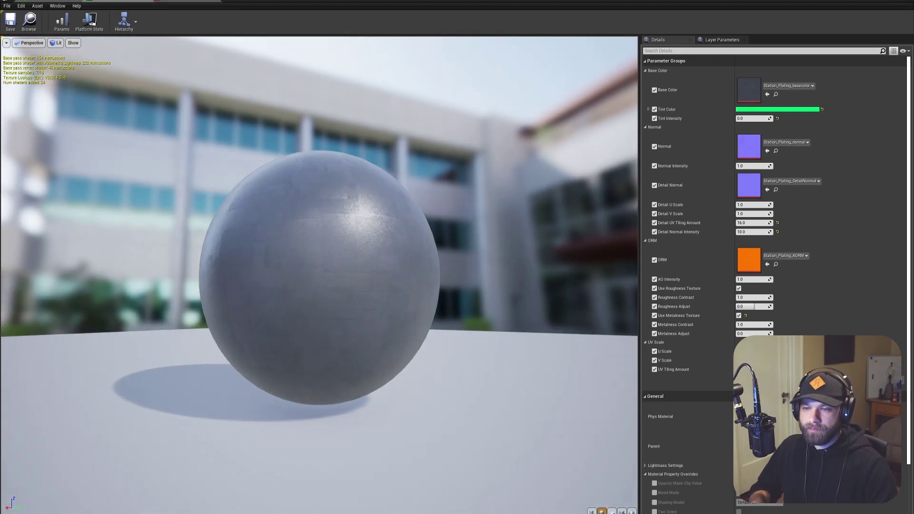
scroll(410, 236, "up", 5)
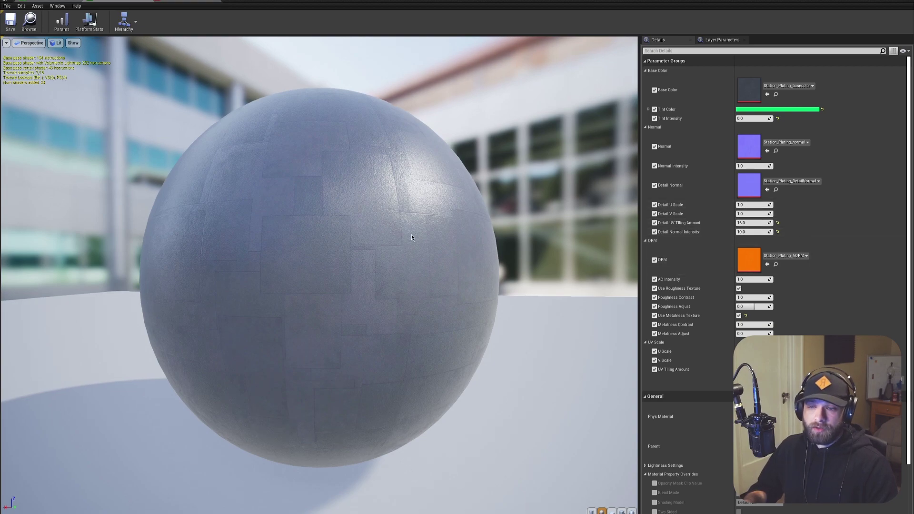
scroll(409, 237, "up", 5)
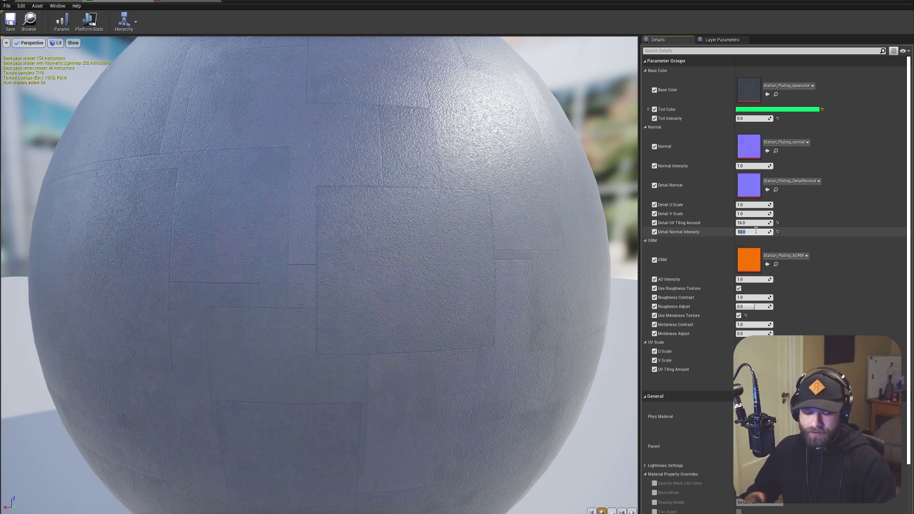
Try Detail Normal Intensity at -10 and inspect the inverted surface detail up close.
key("Return")
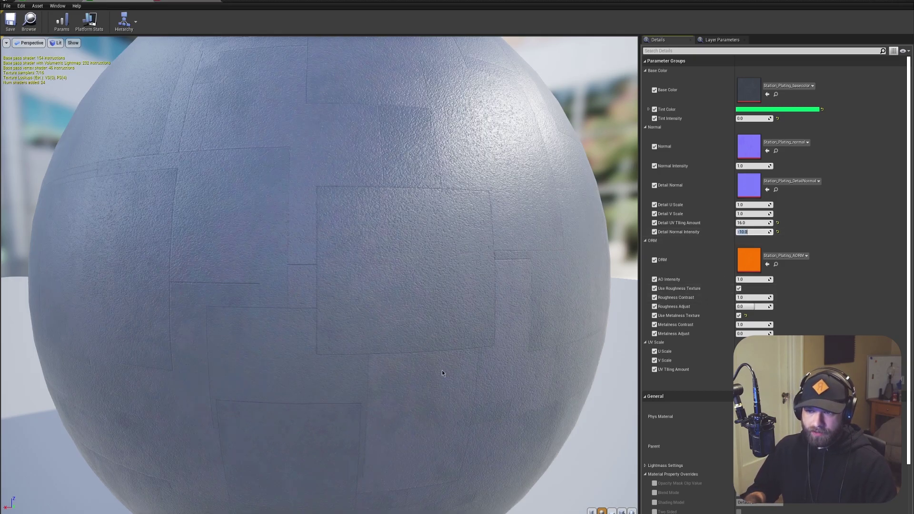
left_click_drag(213, 220, 285, 223)
scroll(213, 221, "up", 5)
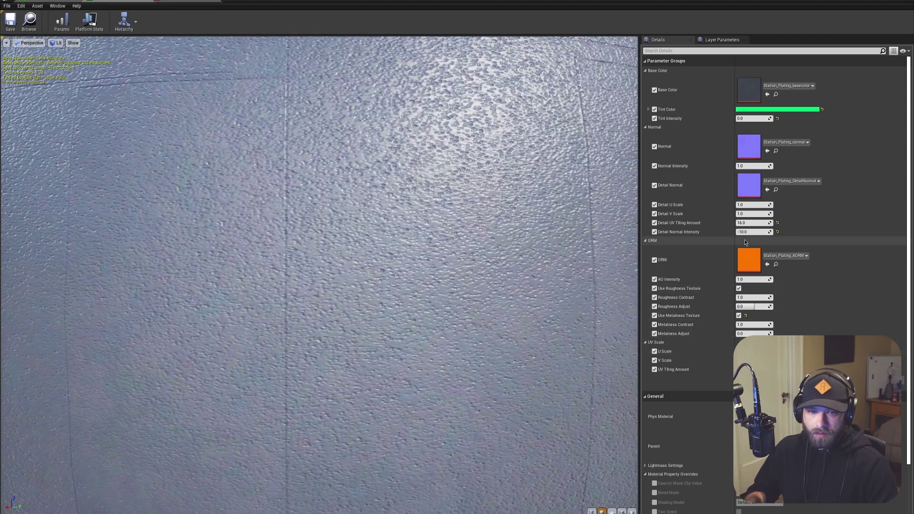
Try Detail Normal Intensity at about -22 and set it to 0.
mouse_move(751, 232)
left_mouse_down()
mouse_move(766, 231)
mouse_move(732, 232)
mouse_move(754, 230)
left_mouse_up()
left_click(753, 232)
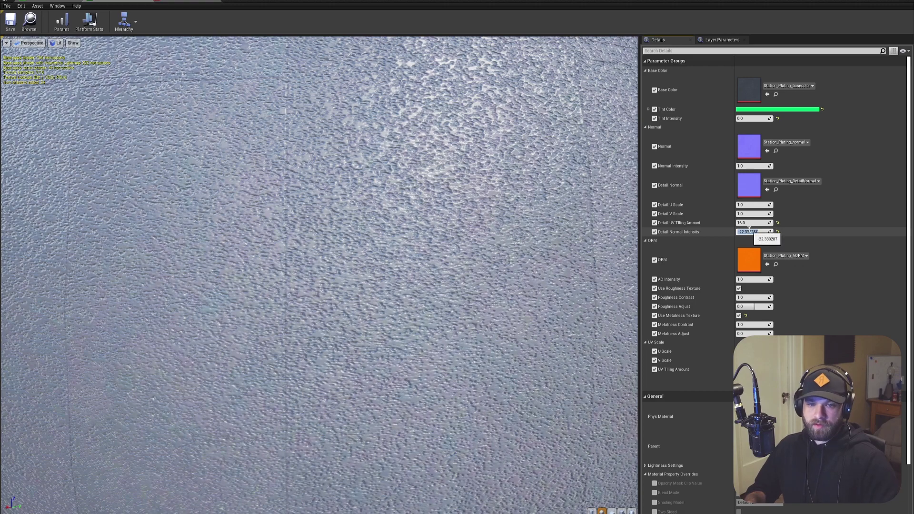
type("0")
key("Return")
scroll(575, 250, "down", 10)
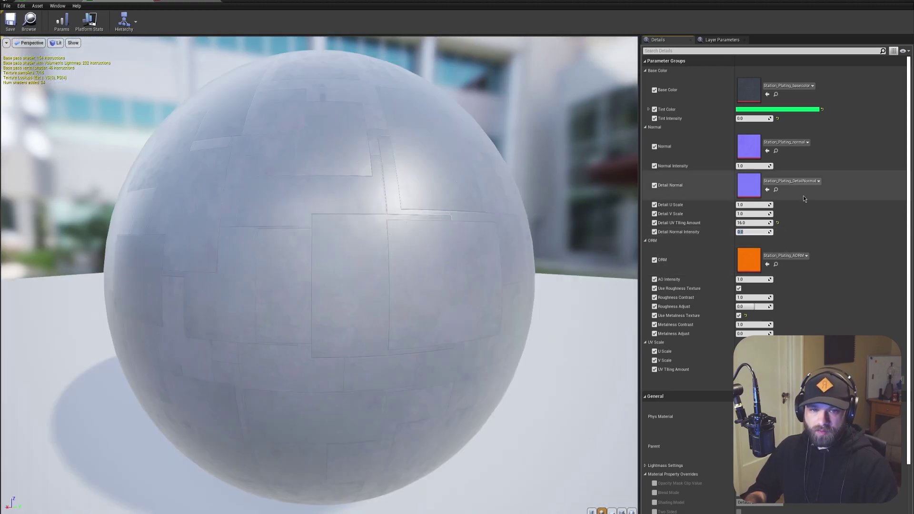
Try Normal Intensity at -1, inspect the sphere's panel seams at several distances, and set it back to 1.
left_click(752, 167)
type("-")
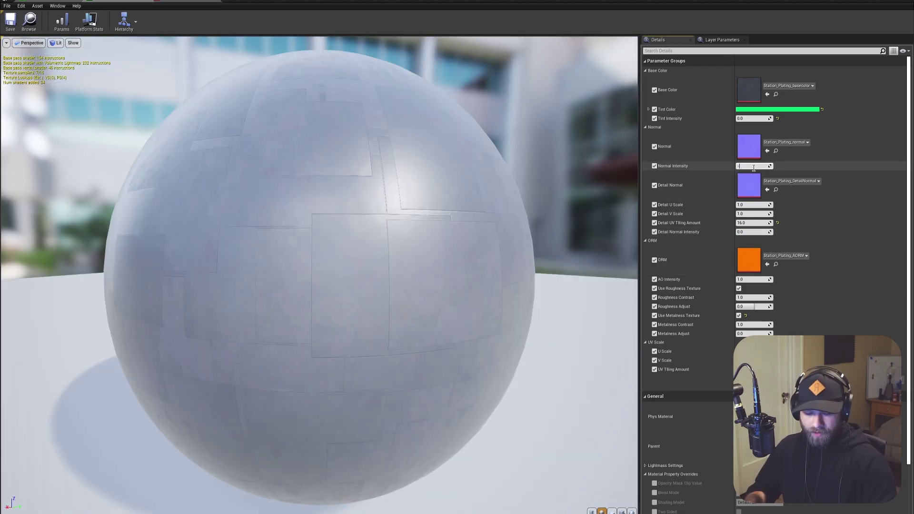
type("1")
key("Return")
scroll(318, 275, "up", 10)
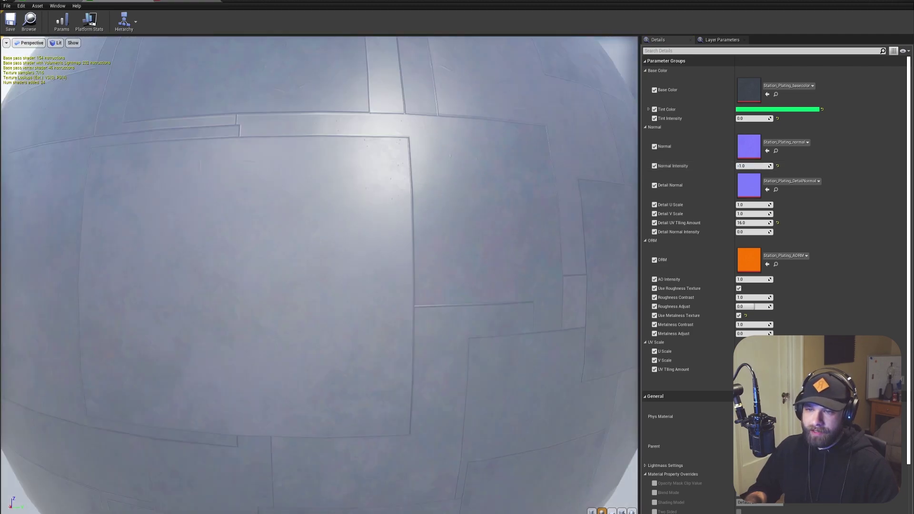
left_click_drag(389, 172, 432, 110)
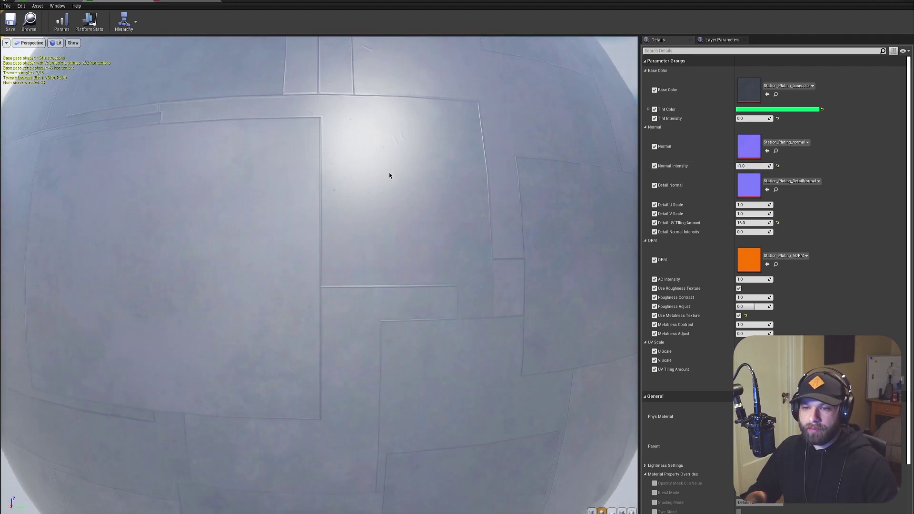
scroll(421, 160, "down", 10)
scroll(420, 165, "up", 15)
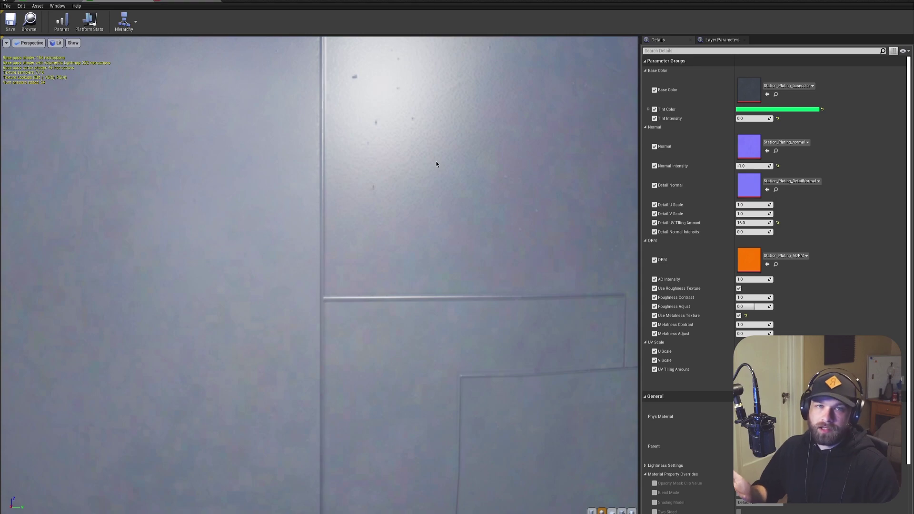
scroll(417, 174, "down", 10)
scroll(416, 172, "up", 10)
scroll(415, 172, "down", 10)
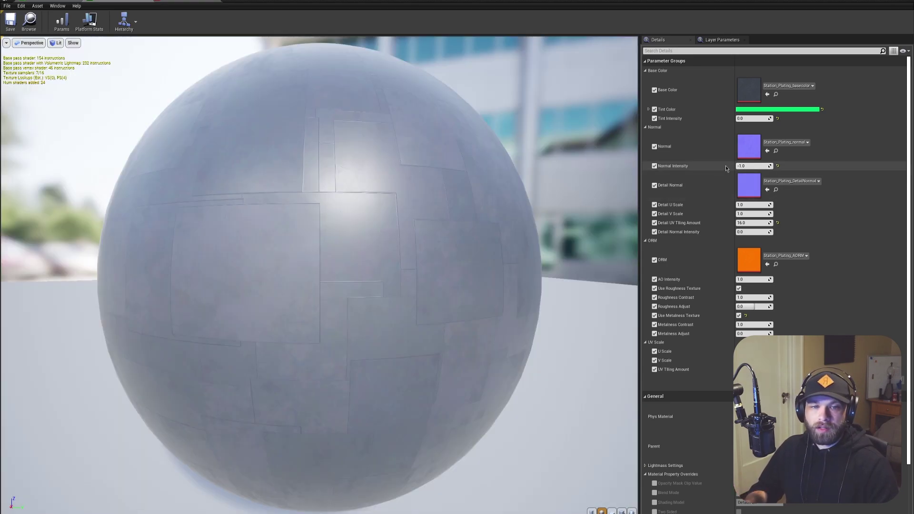
type("1")
key("Return")
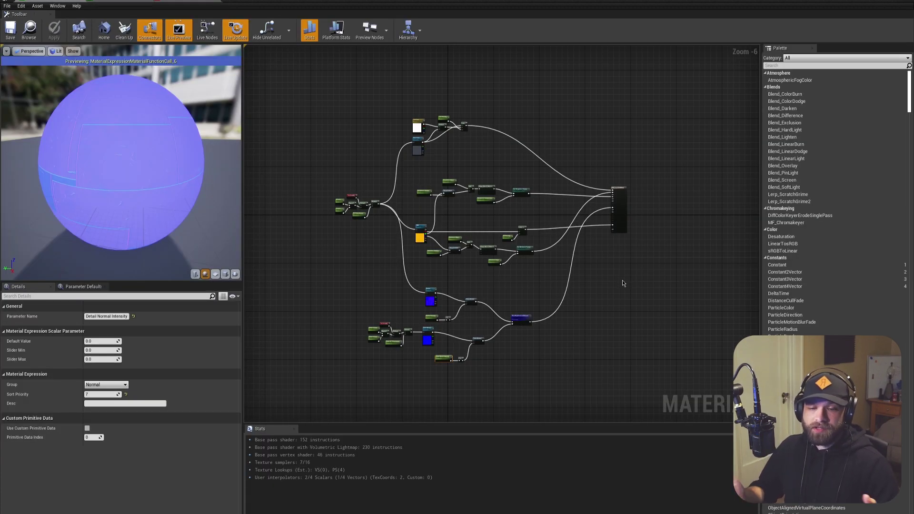
In the master material, move the main output node farther from the nodes feeding it.
scroll(622, 282, "up", 2)
right_click_drag(622, 283, 541, 395)
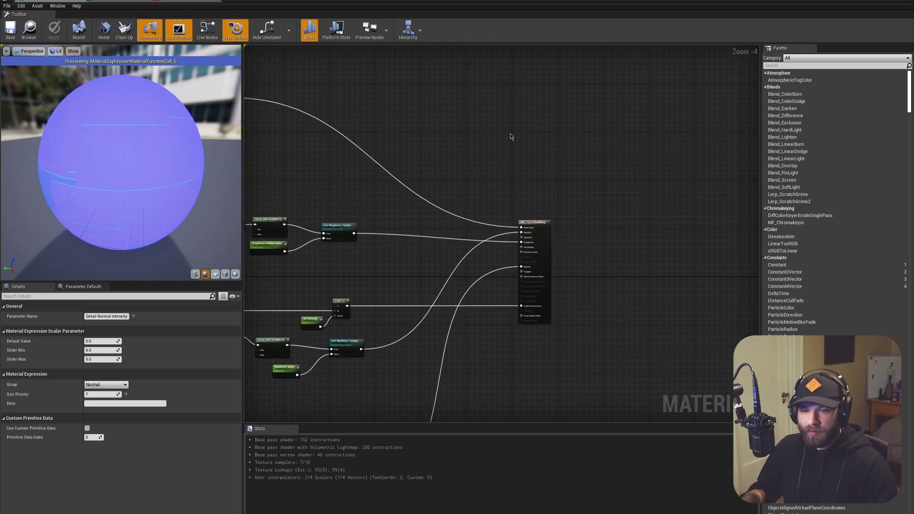
left_click_drag(594, 227, 628, 228)
right_click_drag(610, 347, 502, 294)
scroll(457, 306, "up", 2)
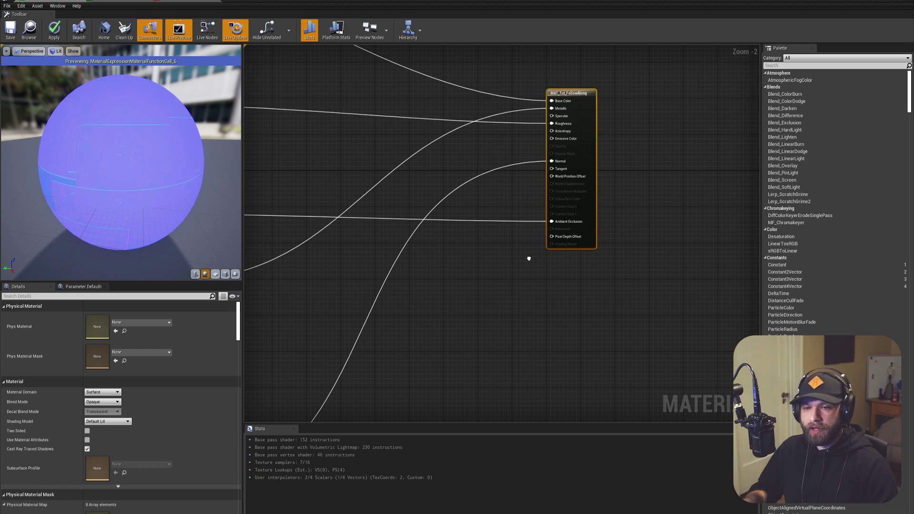
right_click_drag(529, 260, 510, 282)
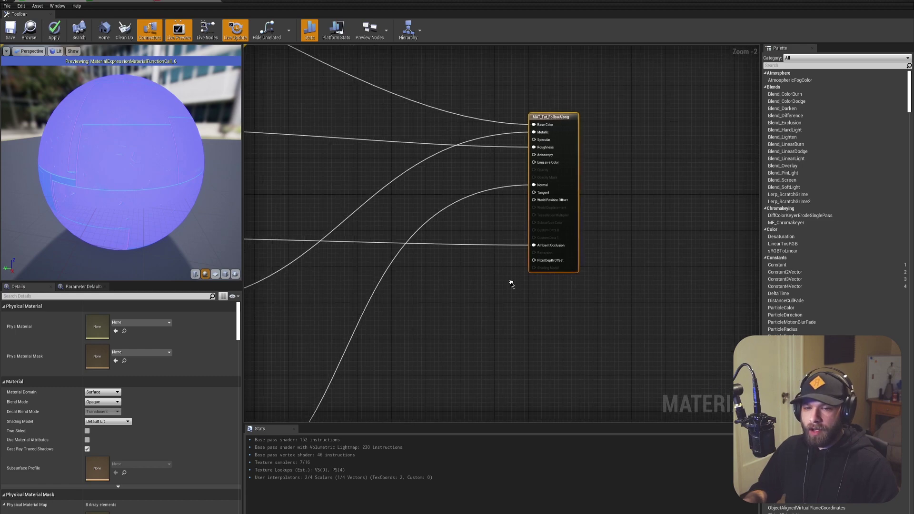
Add a Constant3Vector below the output node and convert it to a parameter named Emissive Color.
left_click(469, 302)
right_click(487, 322)
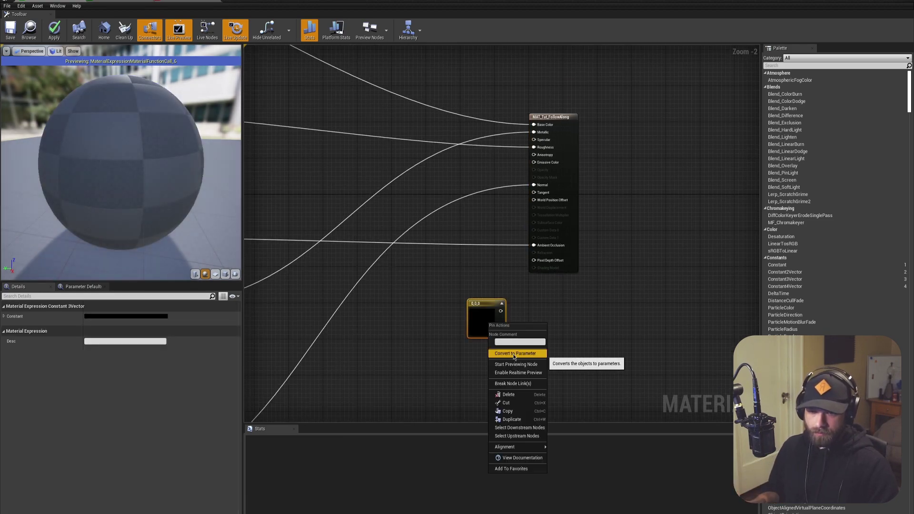
left_click(515, 352)
type("Emissive Color")
key("Return")
scroll(512, 356, "up", 1)
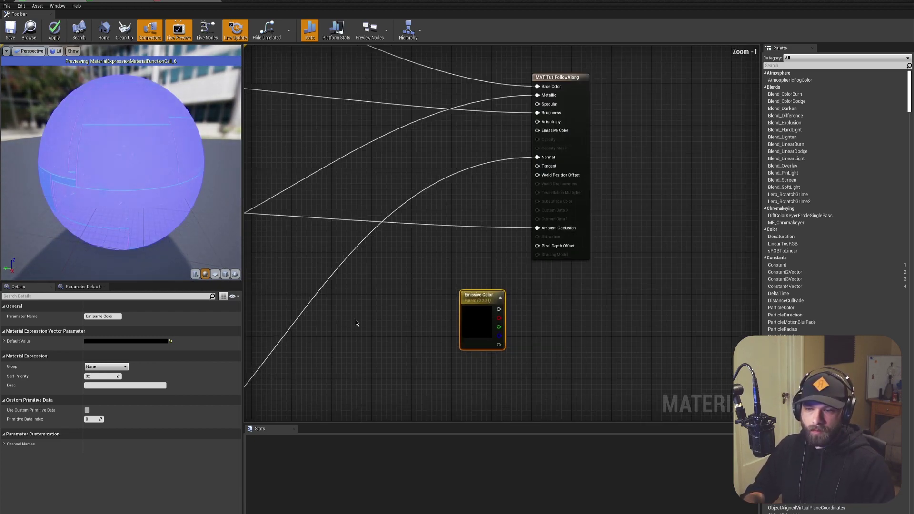
Set the Emissive Color default value to pure red, with R at 1 and G and B at 0.
left_click(138, 341)
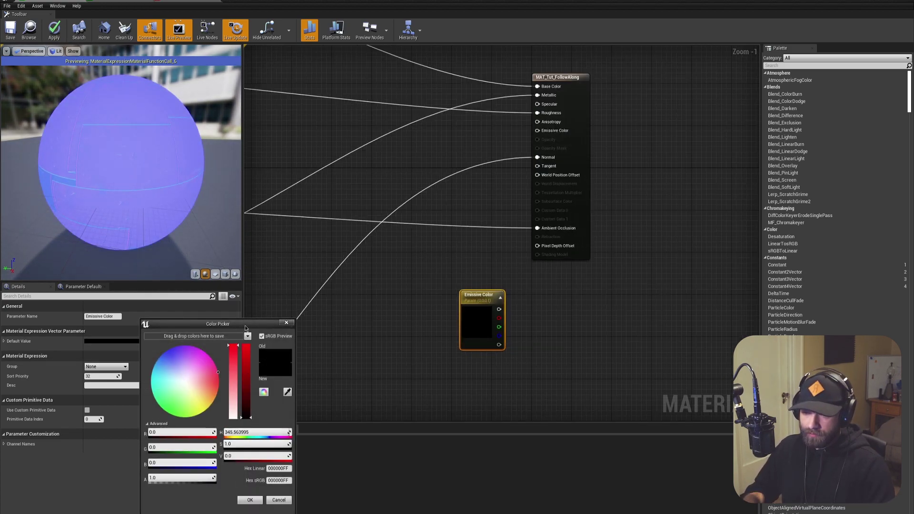
left_click(245, 346)
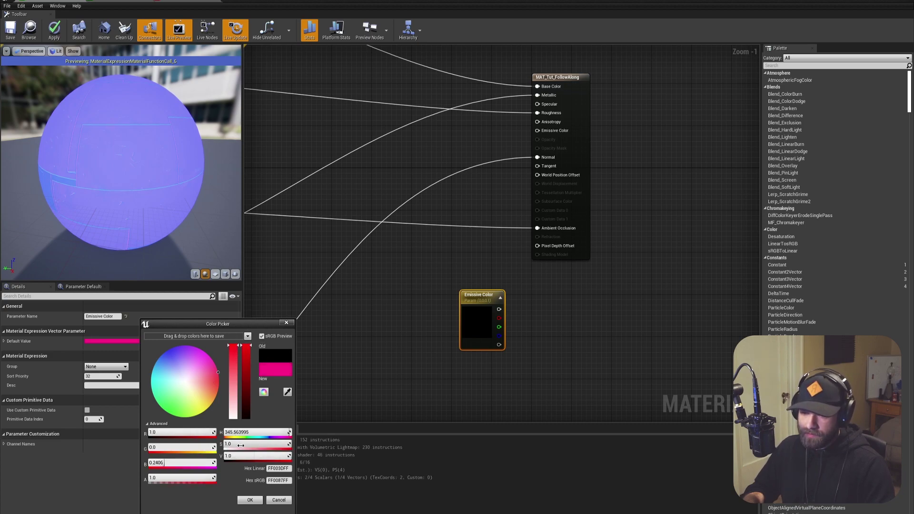
left_click(164, 462)
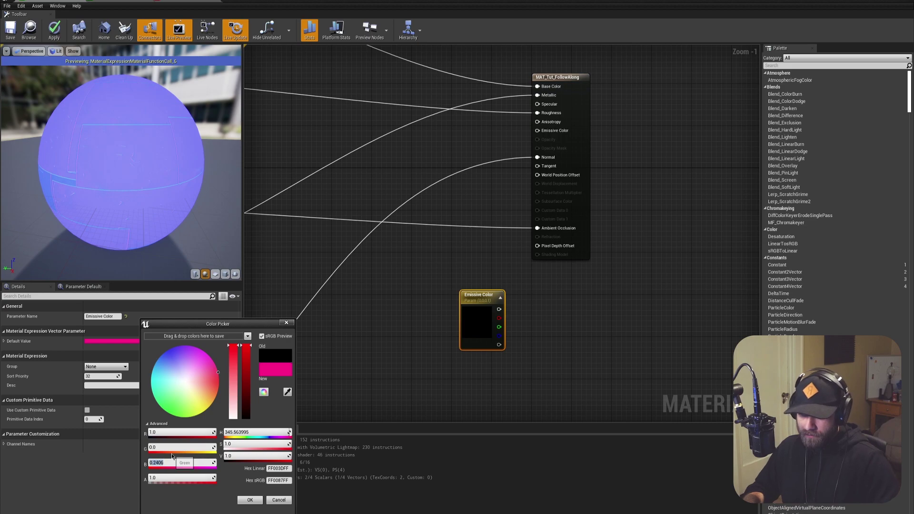
type("0")
key("Return")
left_click(245, 502)
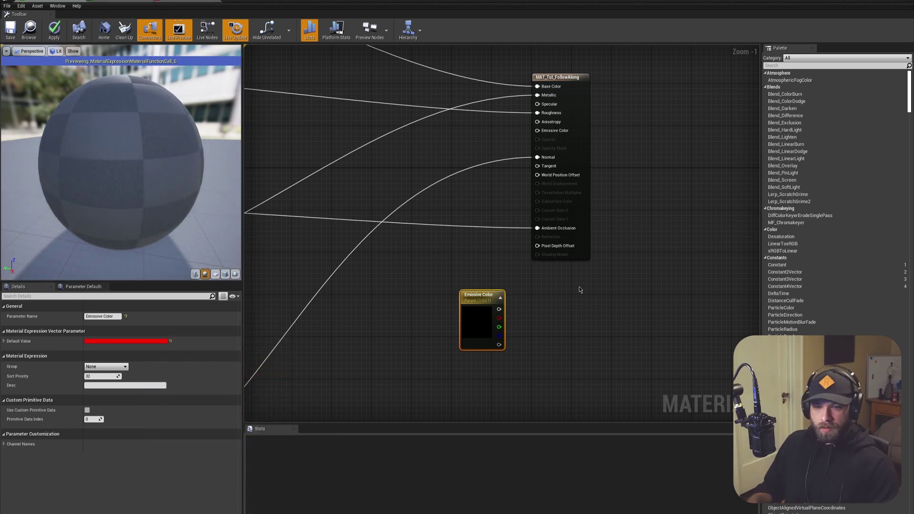
Add a Multiply node beside the Emissive Color parameter and connect the color to its A input.
right_click_drag(577, 287, 544, 259)
left_click(521, 298)
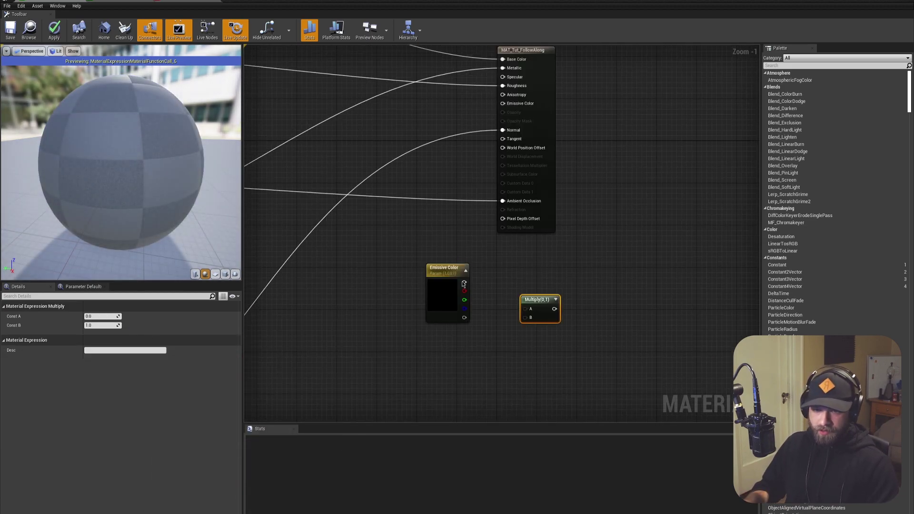
left_click_drag(463, 282, 525, 309)
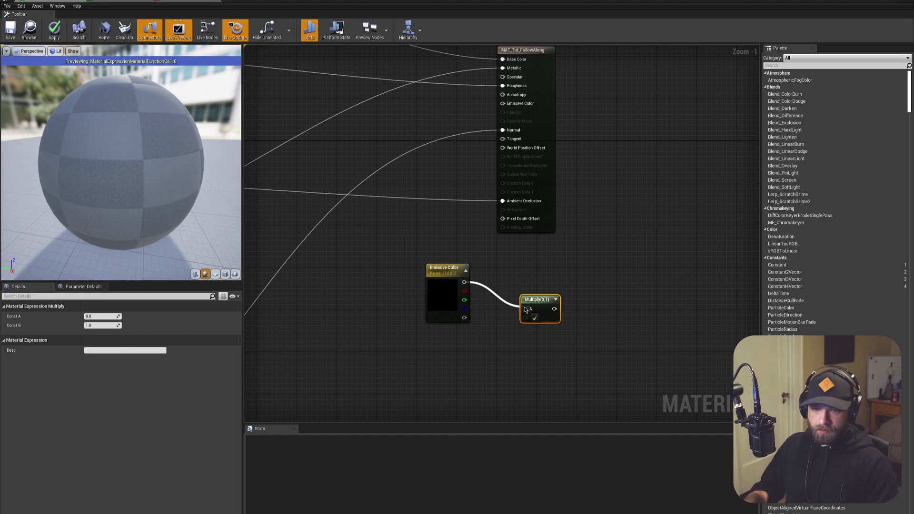
Add a scalar parameter named Emissive Intensity below Emissive Color and shift the color node into line above it.
left_click(446, 352)
type("Emissive Intensity")
key("Return")
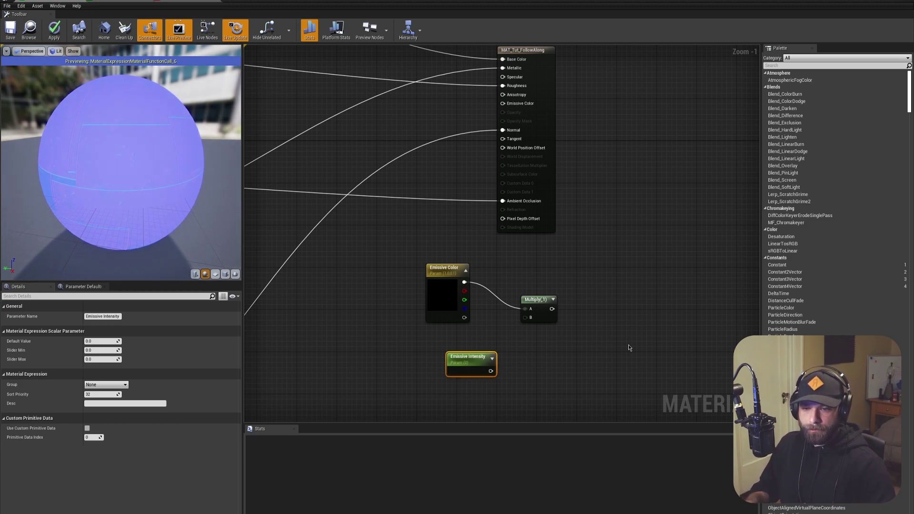
mouse_move(447, 305)
left_mouse_down()
mouse_move(565, 326)
mouse_move(476, 335)
mouse_move(442, 321)
left_mouse_up()
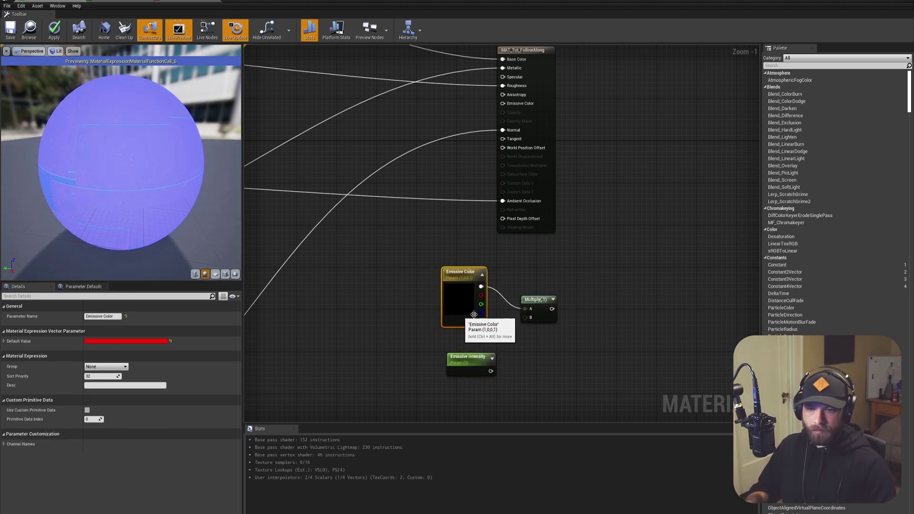
Connect the Multiply to the material's Emissive Color input and Emissive Intensity to the Multiply's B input.
scroll(493, 353, "down", 1)
right_click(481, 373)
left_click_drag(541, 316, 505, 142)
left_click(520, 325)
left_click_drag(492, 371, 519, 325)
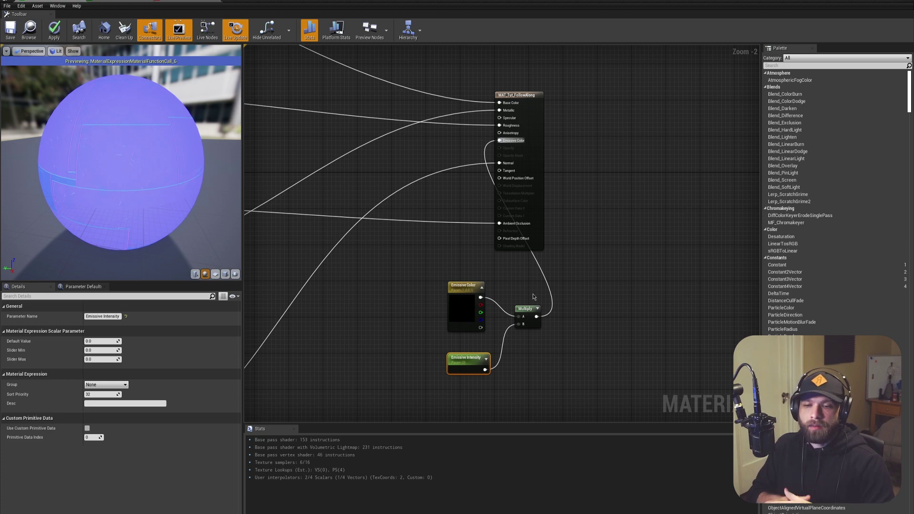
Reposition the three emissive nodes as a group and move the main output node farther away to make room.
left_click_drag(547, 384, 454, 298)
right_click_drag(455, 298, 519, 279)
left_click_drag(522, 273, 425, 286)
scroll(678, 213, "down", 1)
left_click_drag(598, 69, 671, 56)
left_click_drag(624, 231, 561, 241)
Add a StaticSwitchParameter between the emissive Multiply and the output node and name it Use Emissive Mask.
right_click(618, 270)
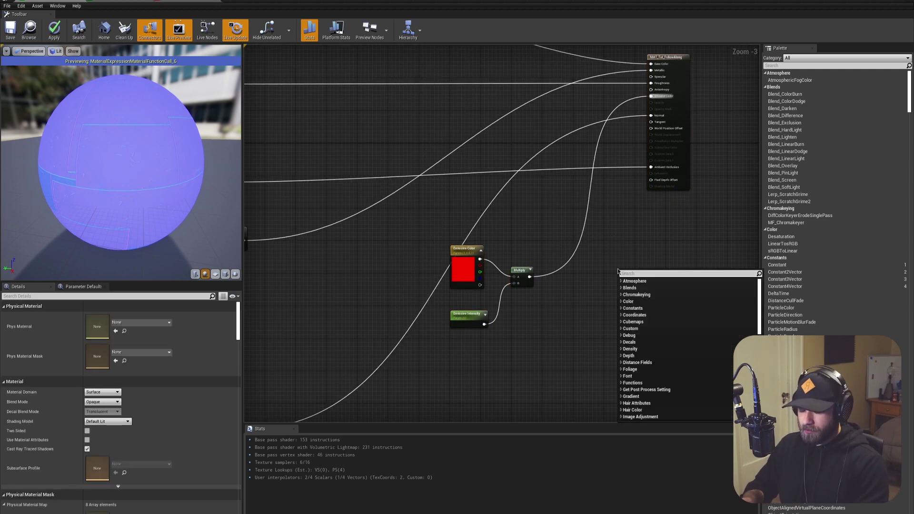
type("switch")
key("Down")
key("Down")
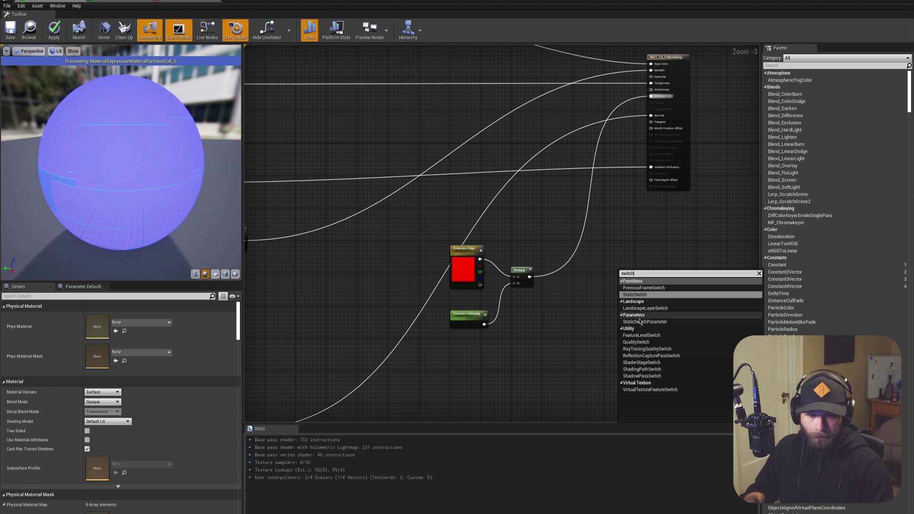
key("Return")
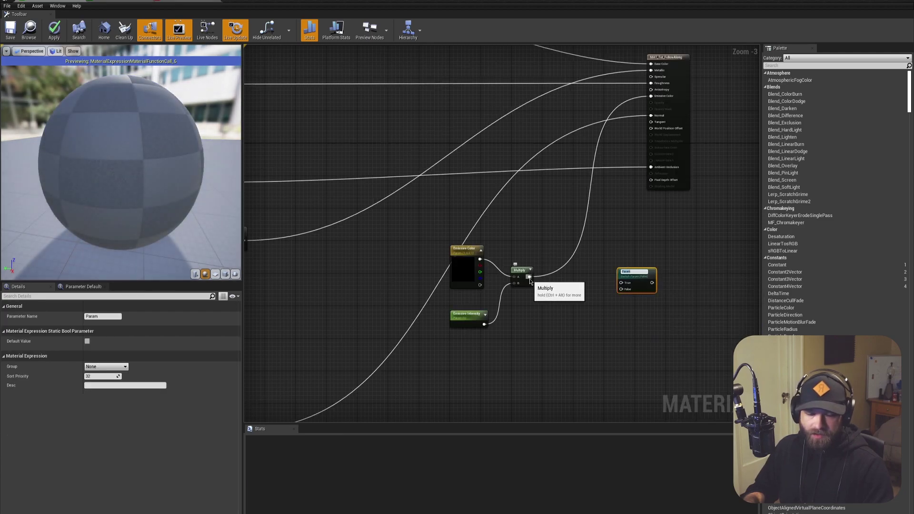
type("Use Em")
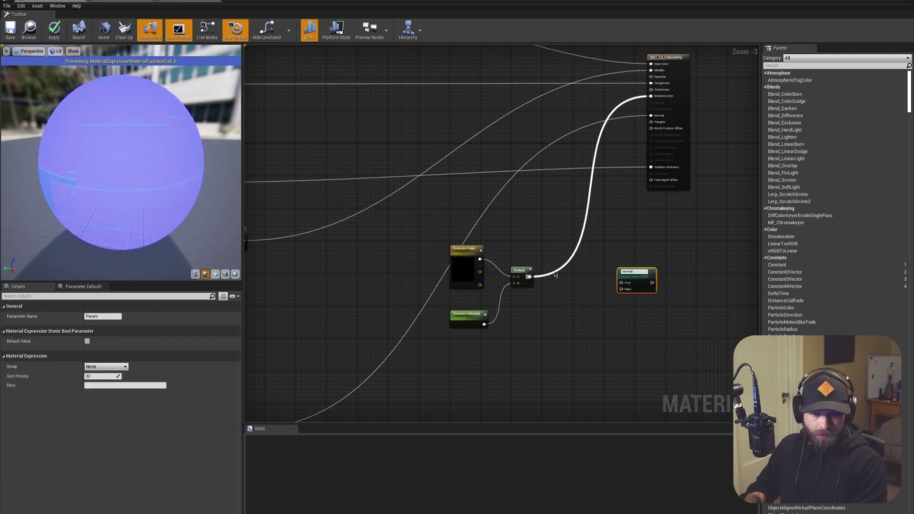
type("issive Mask")
key("Return")
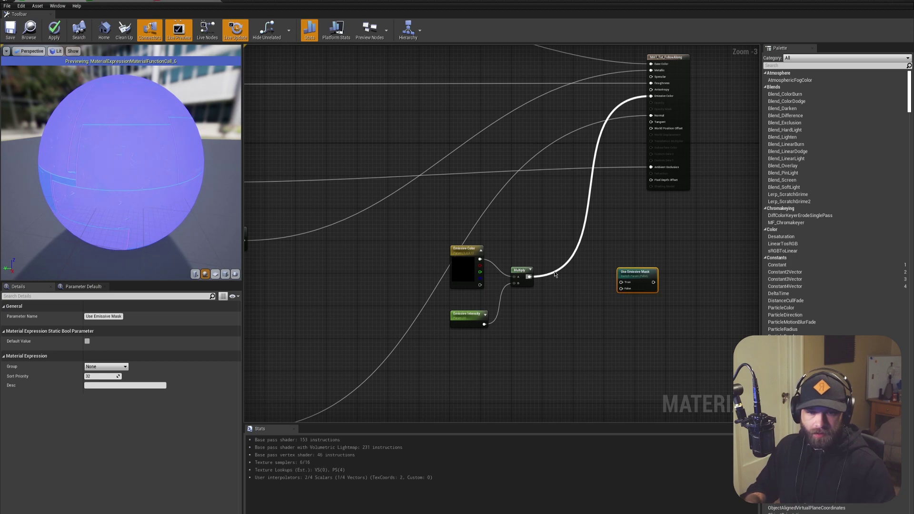
right_click(574, 318)
type("texture")
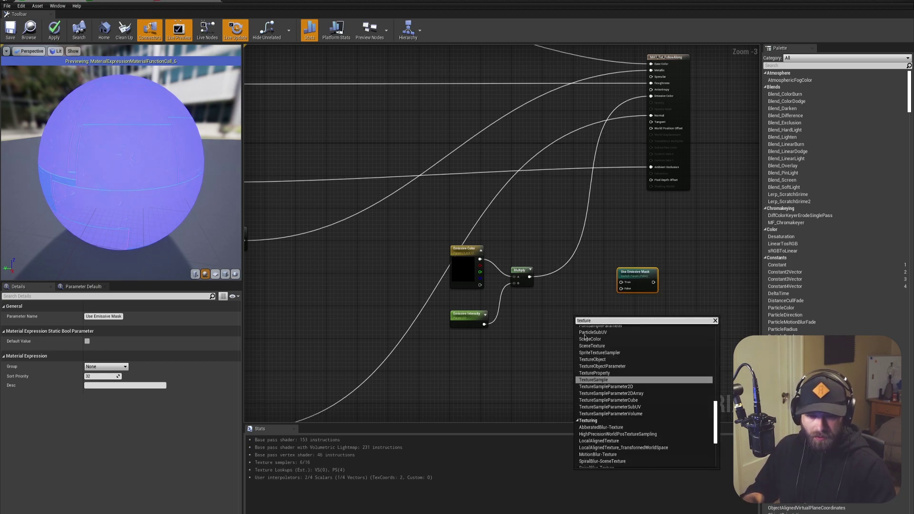
left_click(602, 380)
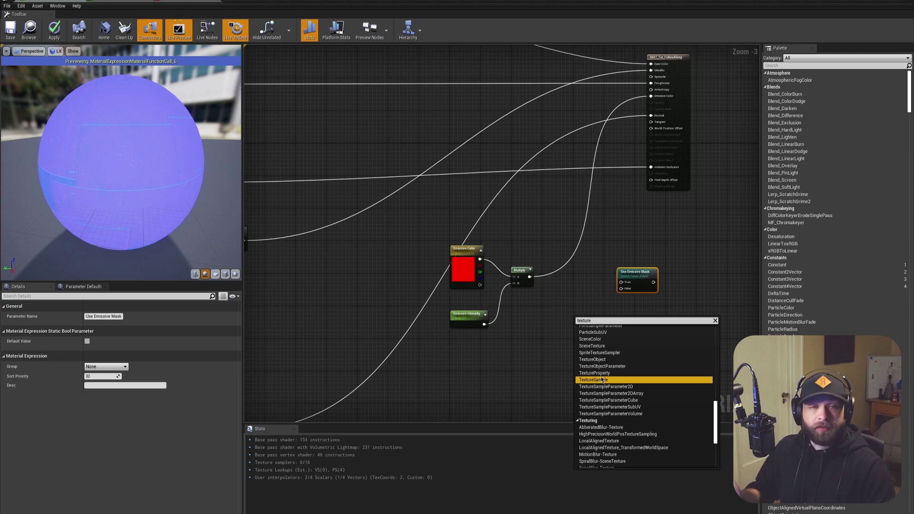
key("Escape")
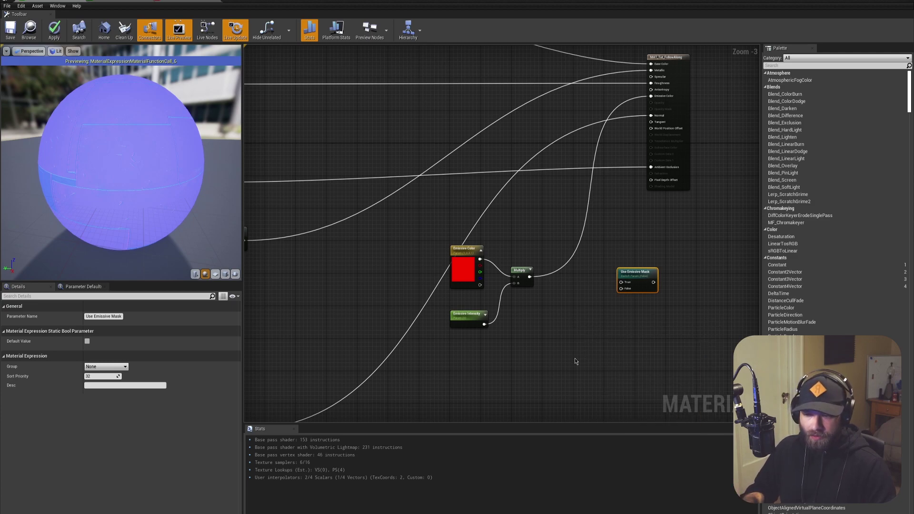
Add a Texture Sample near the Use Emissive Mask switch and convert it to a parameter named Emissive Mask.
key("t")
left_click(573, 314)
right_click_drag(573, 314, 522, 322)
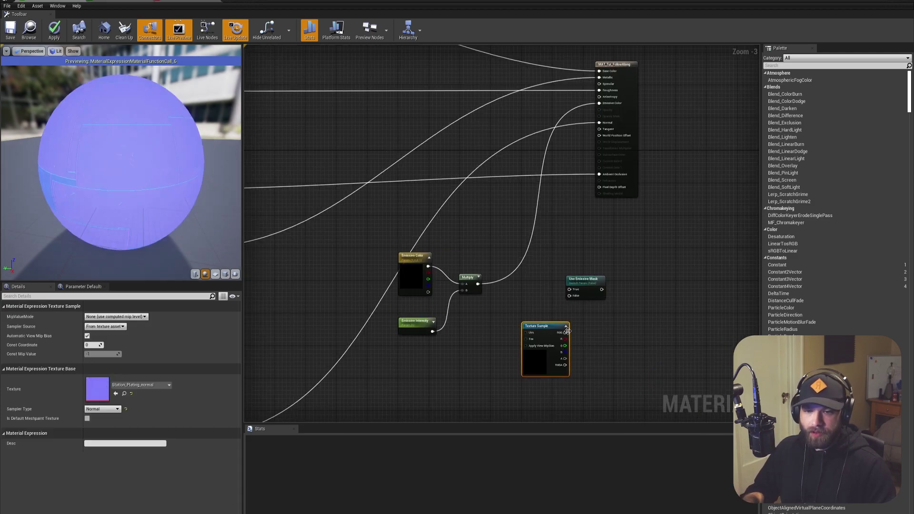
right_click(546, 341)
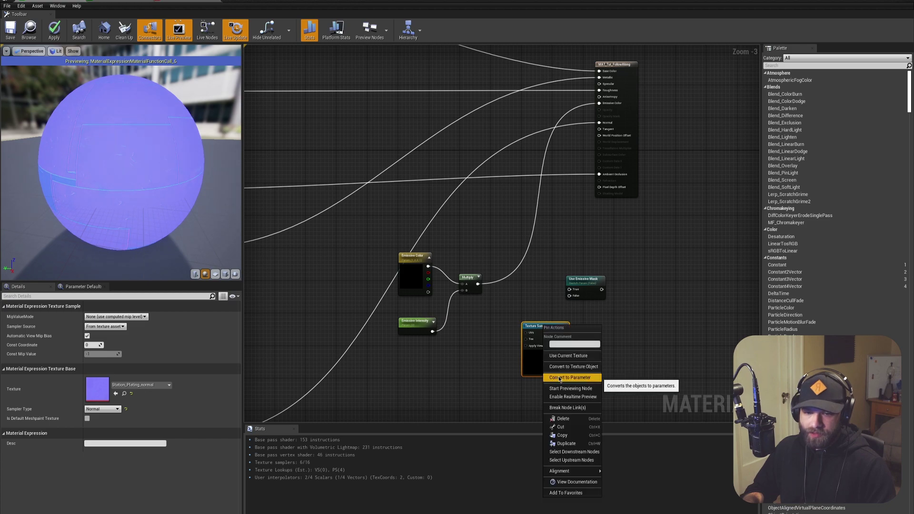
left_click(559, 376)
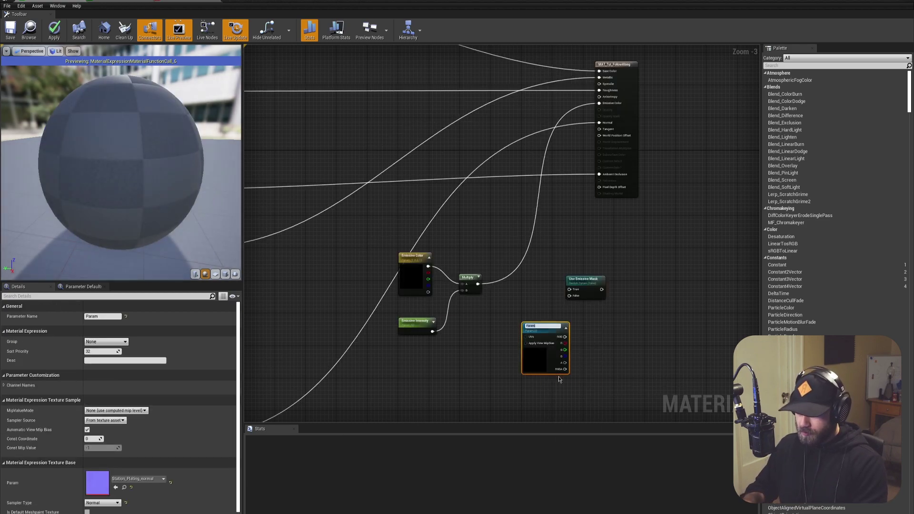
type("Emissive Mask")
key("Return")
Connect Emissive Mask to the switch's True input and the emissive Multiply to False, then space out the emissive nodes.
left_click_drag(565, 336, 572, 292)
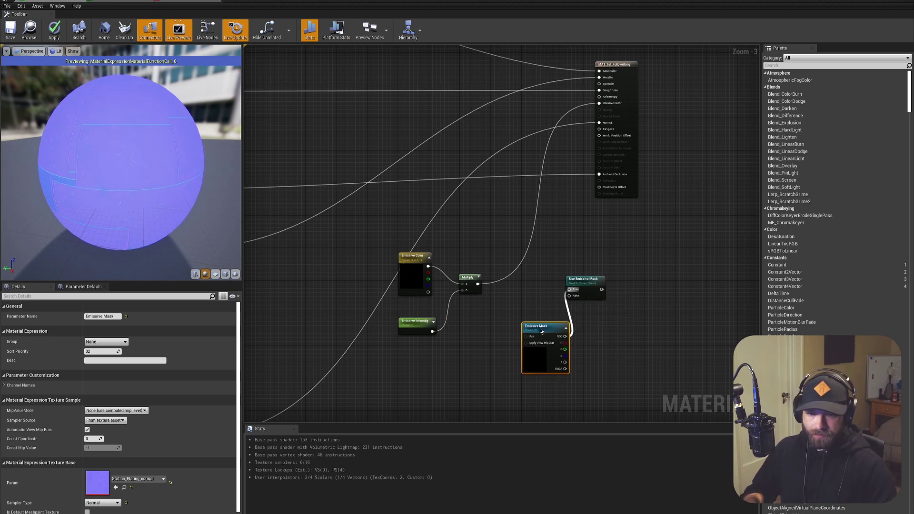
left_click_drag(540, 330, 490, 183)
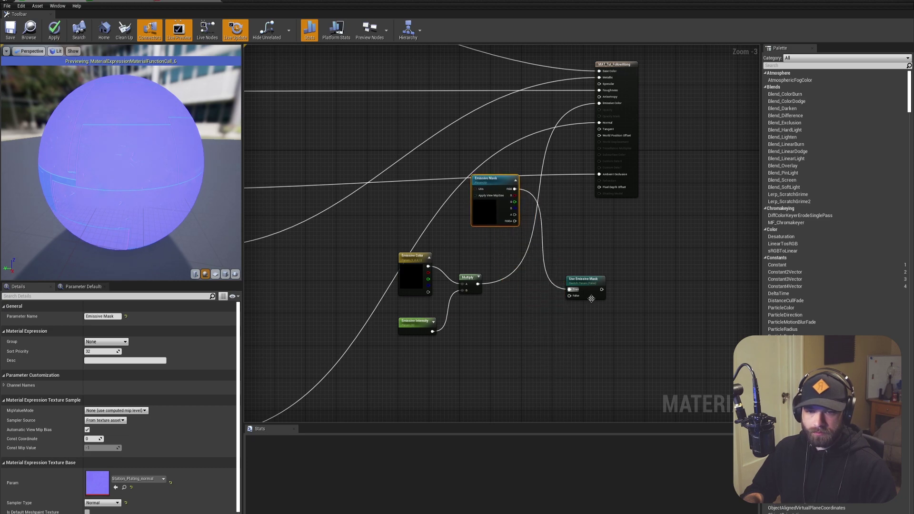
left_click_drag(478, 284, 570, 297)
right_click_drag(586, 326, 551, 345)
mouse_move(475, 230)
left_mouse_down()
mouse_move(402, 229)
mouse_move(458, 224)
left_mouse_up()
left_click_drag(451, 371, 389, 295)
left_click_drag(390, 294, 376, 354)
left_click(435, 305)
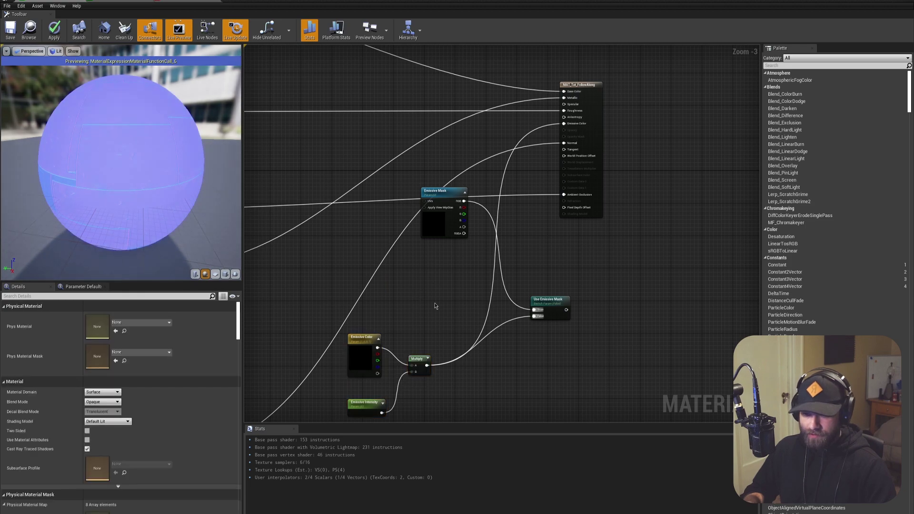
Add a second Multiply combining Emissive Mask with the color-intensity Multiply, and feed its result into the switch's True input.
key("m")
left_click(499, 365)
right_click_drag(472, 333, 473, 292)
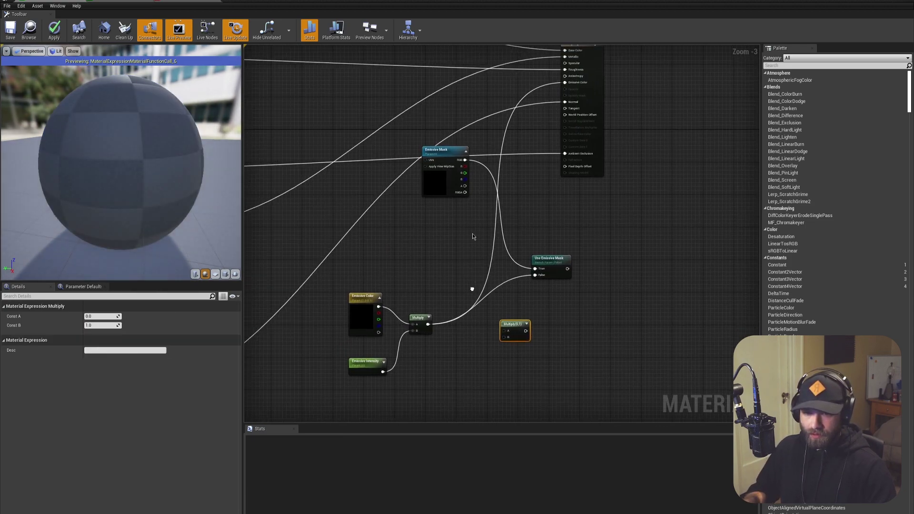
left_click_drag(427, 174, 393, 177)
left_click_drag(428, 324, 503, 337)
left_click_drag(431, 170, 534, 269)
left_click_drag(493, 312, 469, 194)
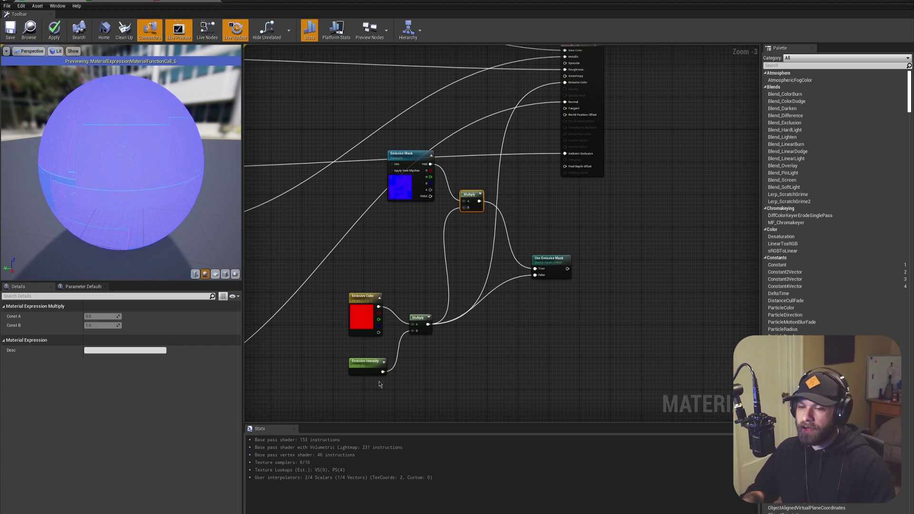
Connect the Use Emissive Mask switch to the material's Emissive Color input and reposition the output node and the switch.
right_click_drag(657, 292, 632, 365)
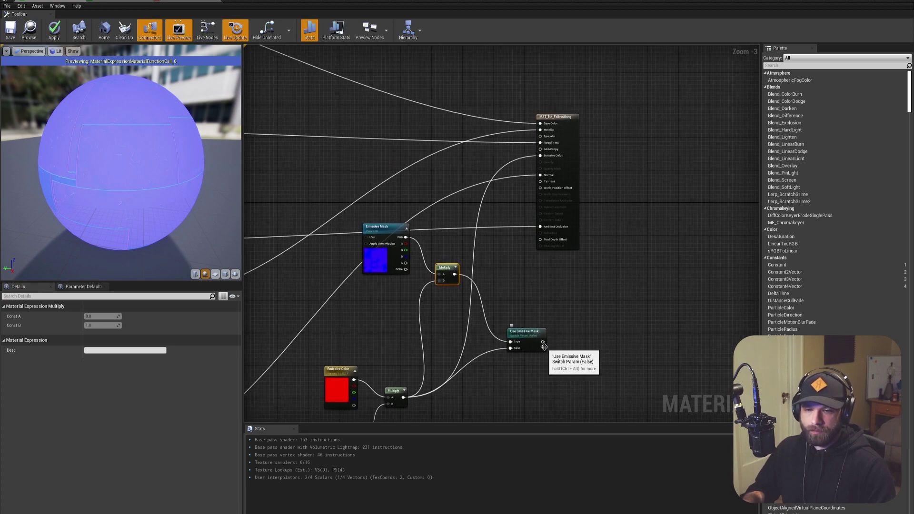
left_click_drag(542, 342, 546, 156)
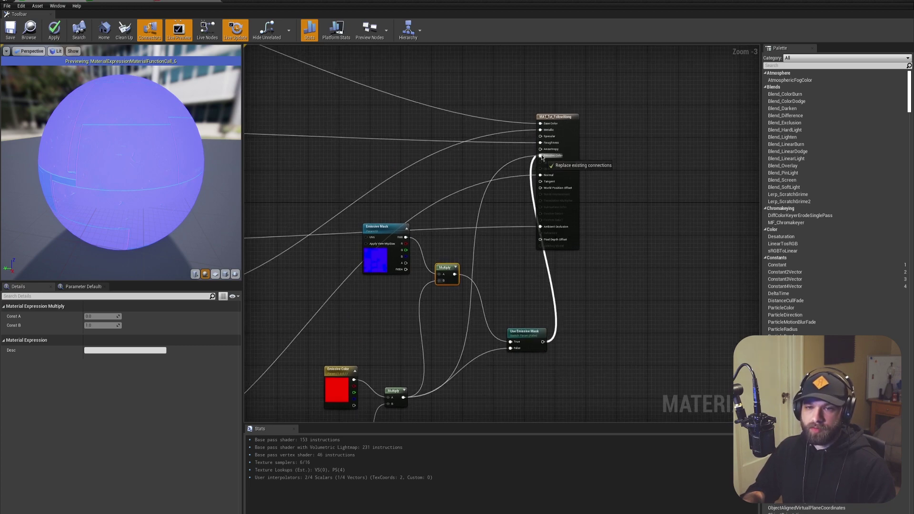
left_click_drag(561, 120, 588, 115)
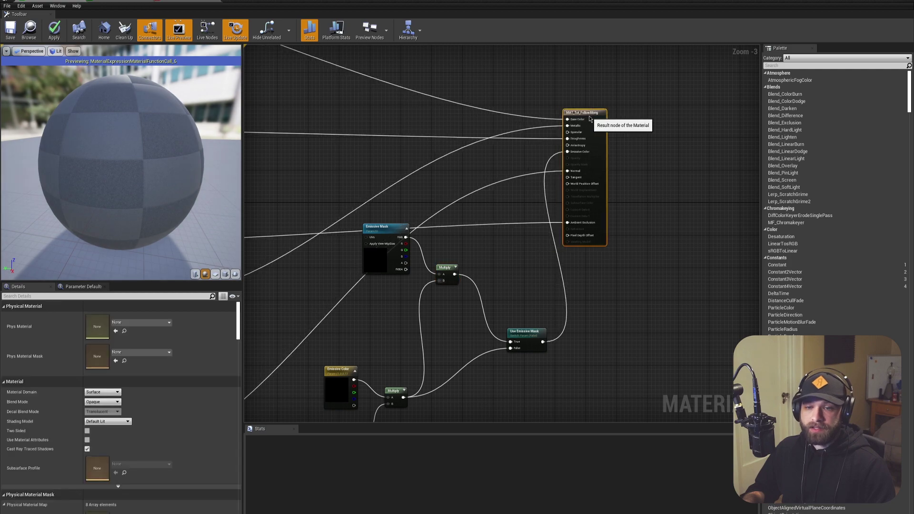
scroll(570, 206, "down", 1)
right_click_drag(585, 247, 622, 230)
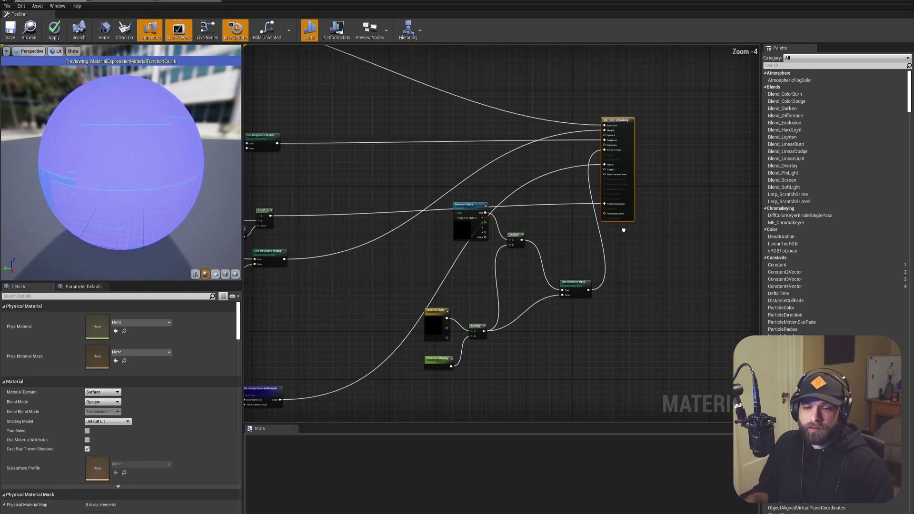
left_click_drag(578, 283, 559, 274)
right_click_drag(589, 226, 510, 271)
scroll(539, 245, "up", 4)
right_click_drag(587, 163, 564, 216)
scroll(564, 216, "up", 1)
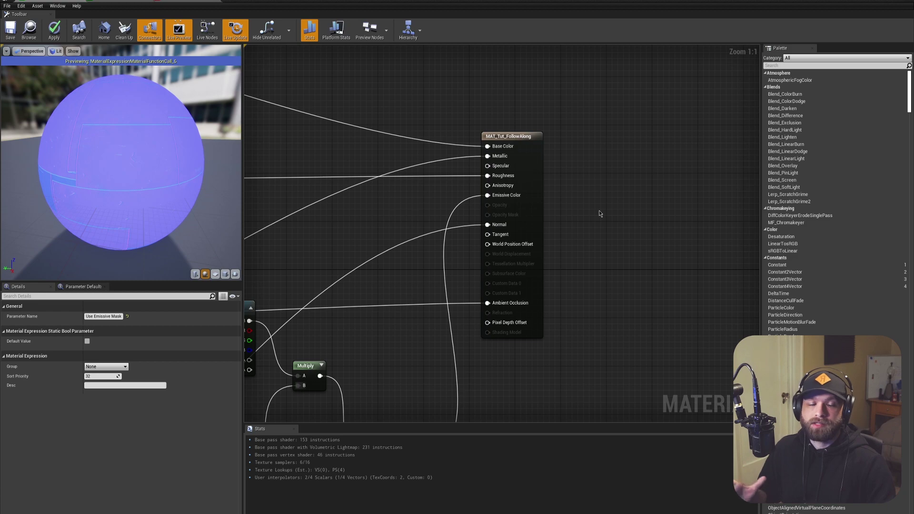
scroll(571, 238, "down", 7)
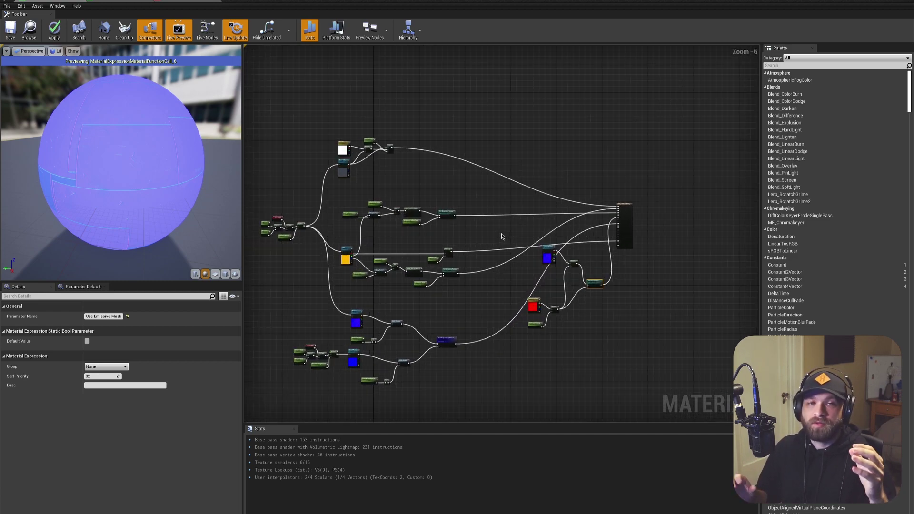
right_click_drag(501, 233, 469, 222)
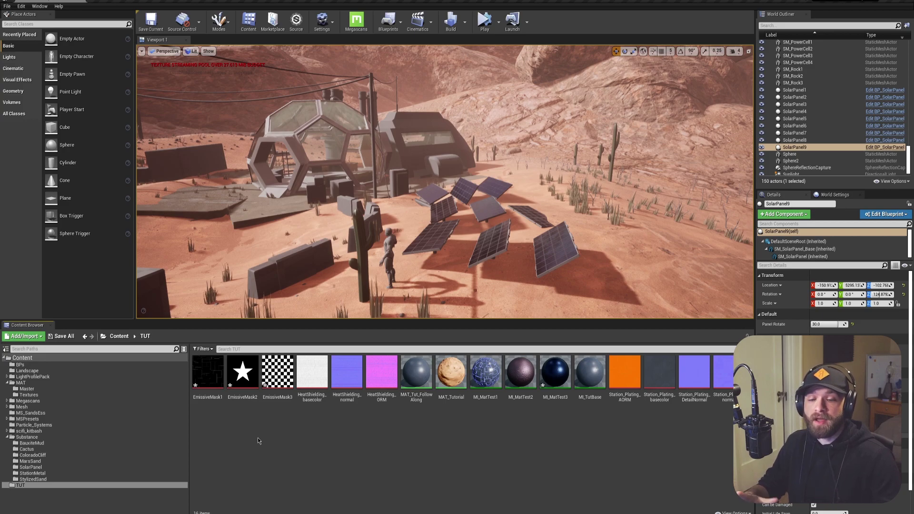
Open the MI_MatTest1 material instance and compare its preview sphere and parameters with those of the plain, non-emissive instance.
double_click(485, 371)
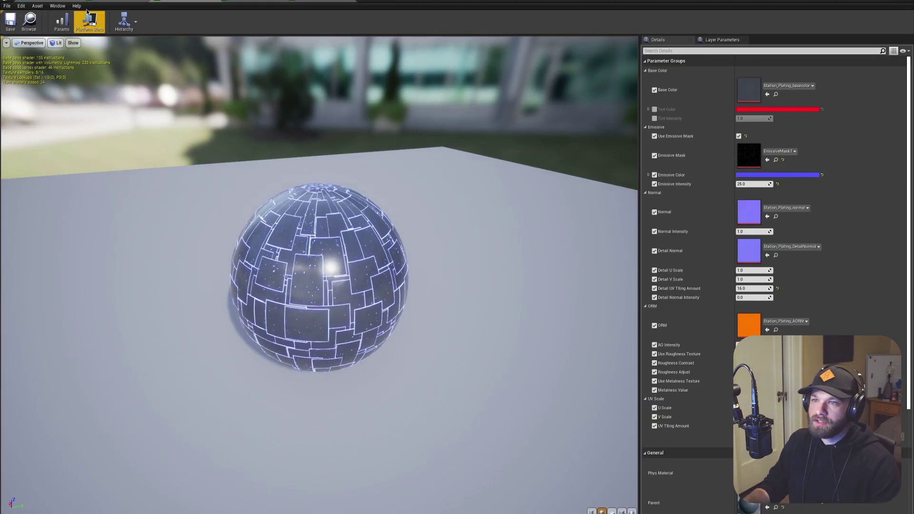
left_click_drag(475, 278, 428, 267)
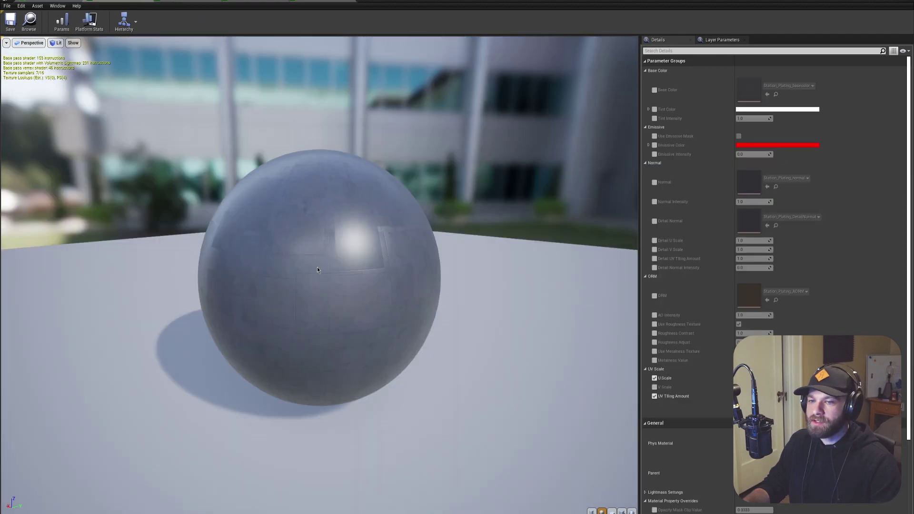
left_click_drag(355, 291, 354, 291)
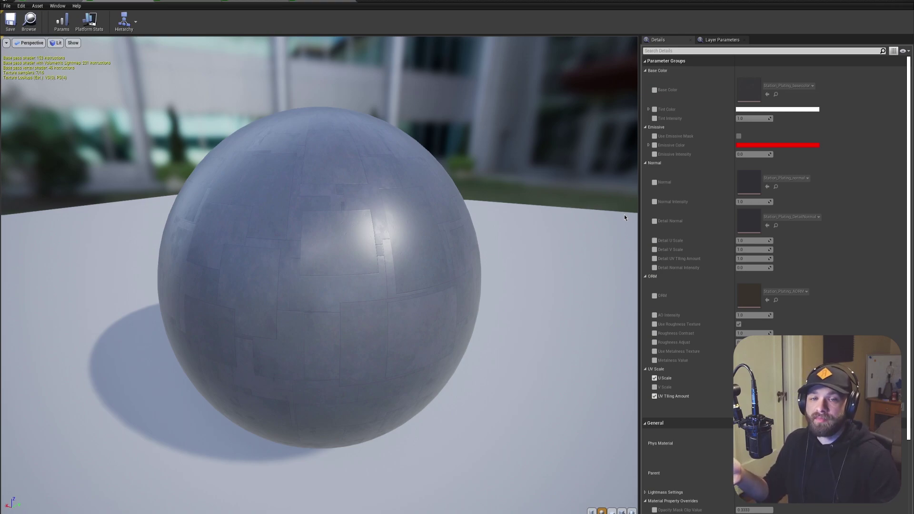
left_click(653, 90)
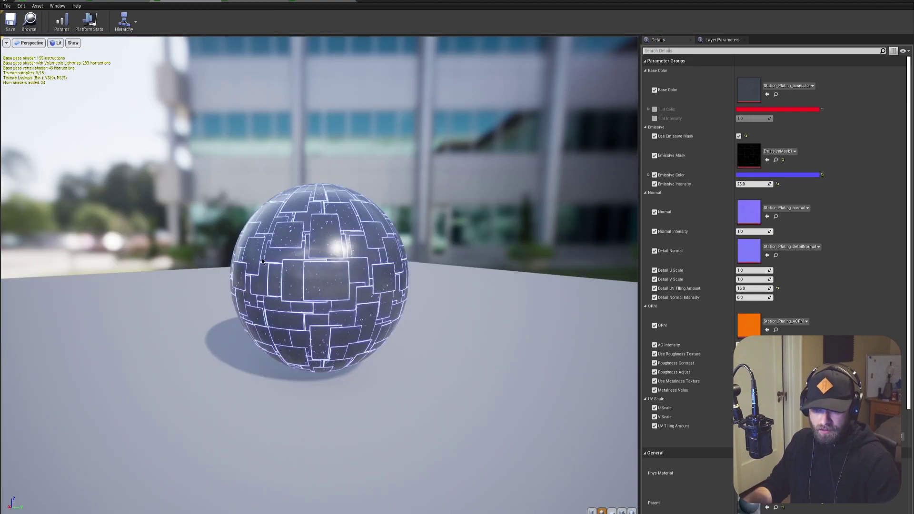
Examine the glowing panel lines on MI_MatTest1's preview sphere from several distances and angles.
scroll(261, 260, "up", 10)
scroll(261, 260, "down", 6)
left_click_drag(367, 250, 333, 276)
scroll(367, 251, "up", 1)
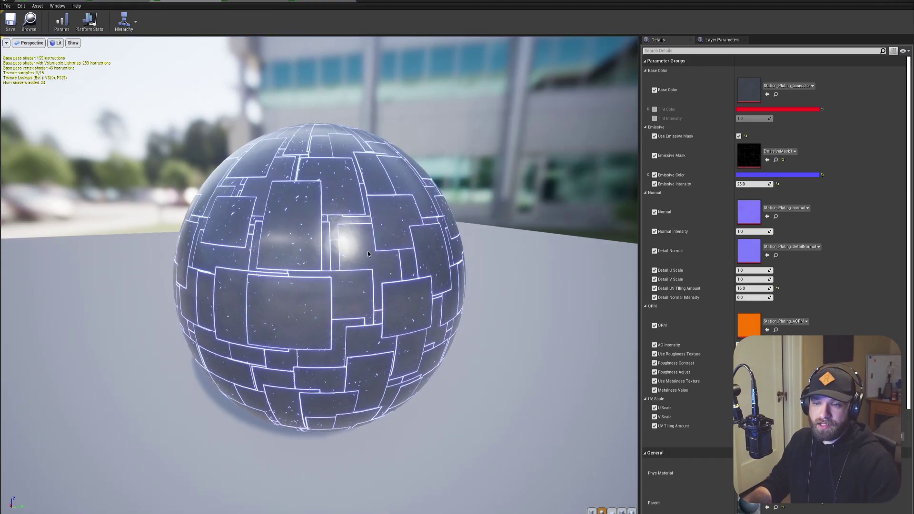
left_click_drag(367, 250, 398, 261)
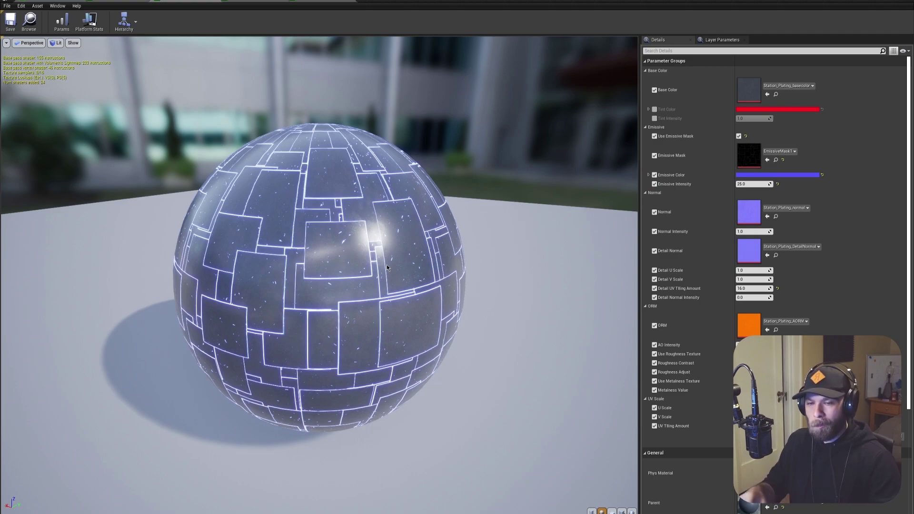
left_click_drag(396, 265, 414, 266)
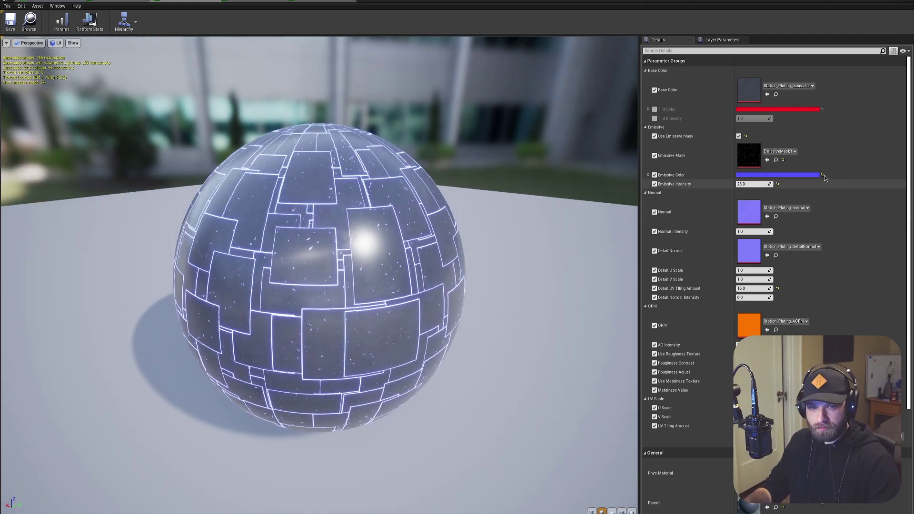
Set the Emissive Intensity of MI_MatTest1 to 50 and check the stronger glow on the preview sphere.
left_click_drag(749, 183, 756, 184)
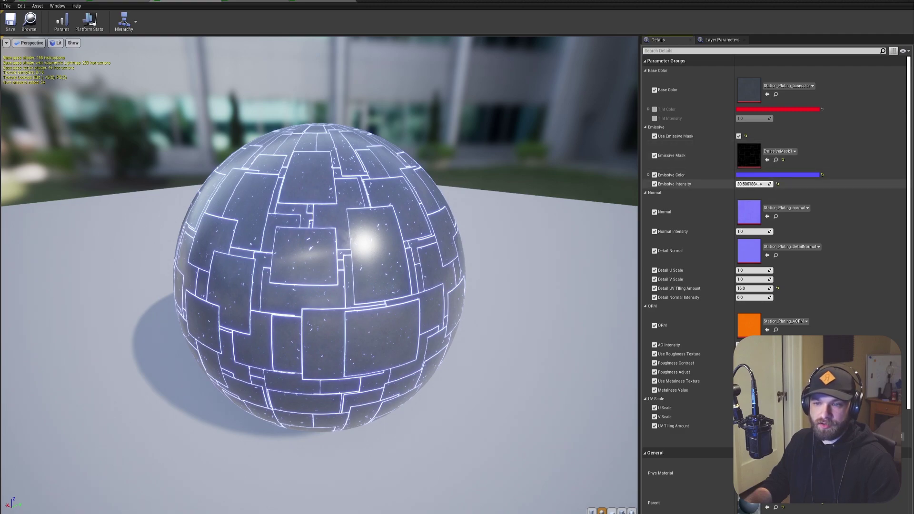
left_click(756, 184)
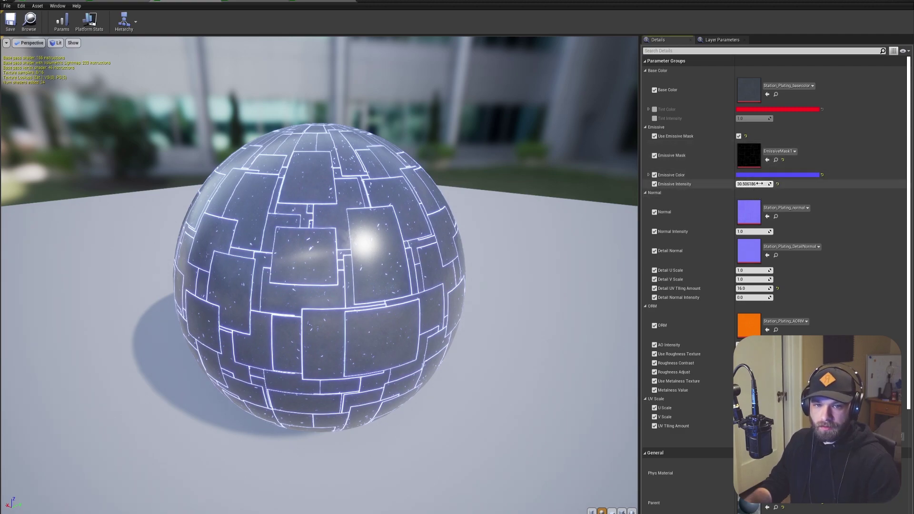
type("50")
key("Return")
left_click_drag(381, 285, 352, 283)
scroll(376, 248, "up", 2)
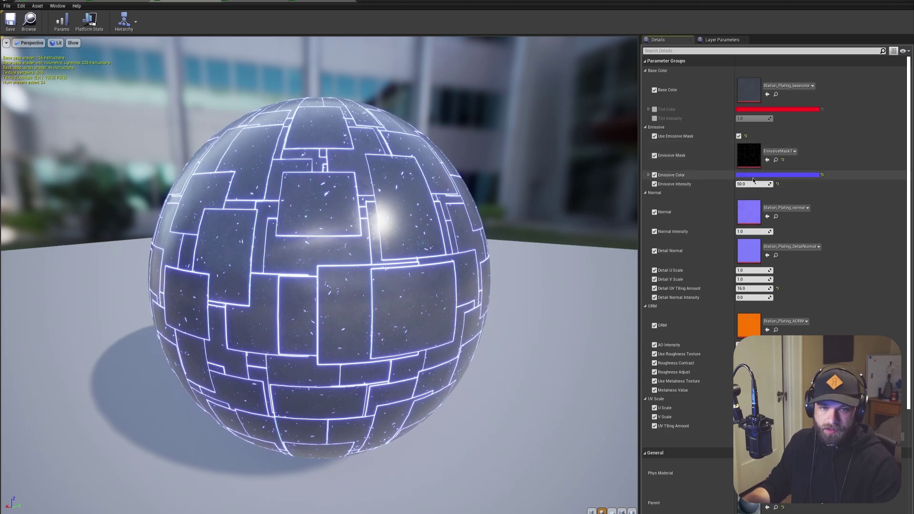
Change the Emissive Color to a light green with hue about 130 and saturation about 0.58, and inspect it around the sphere.
left_click(766, 174)
left_click(788, 258)
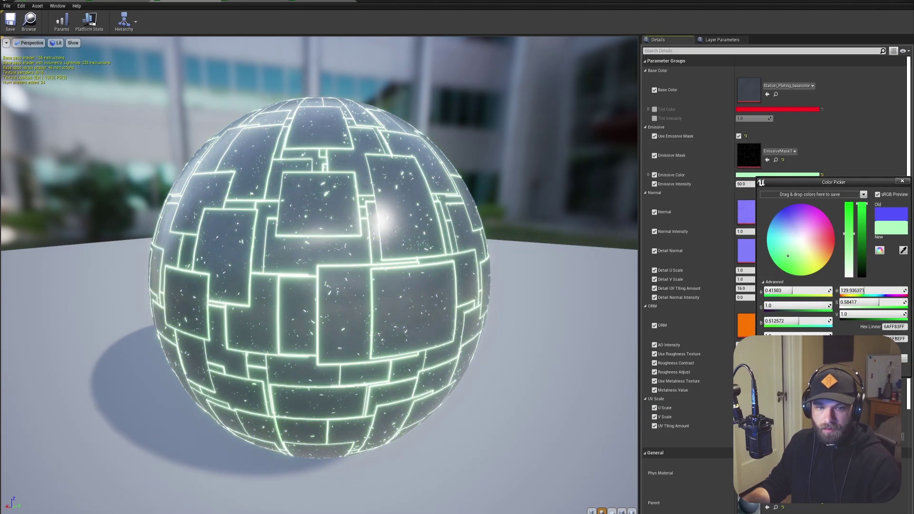
left_click(854, 358)
left_click_drag(475, 276, 252, 264)
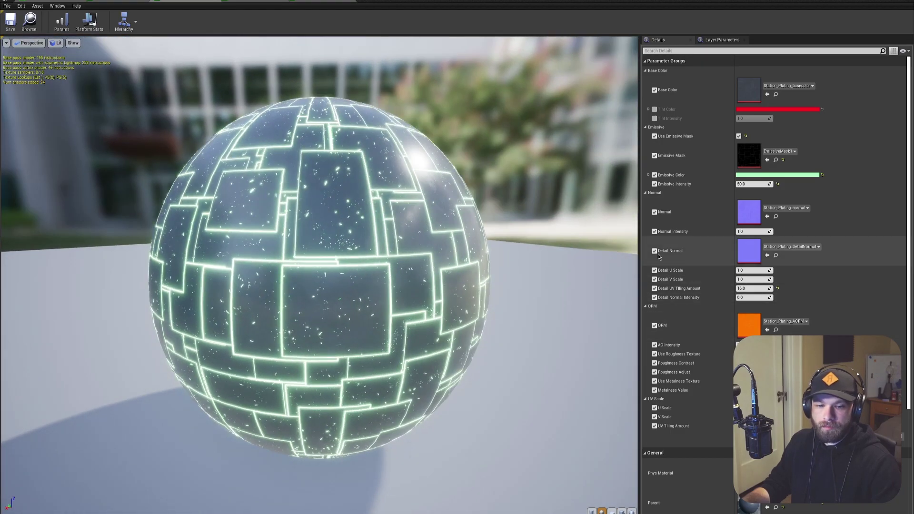
left_click_drag(328, 257, 250, 250)
Switch to the heat-shielding material instance and examine its tinted preview sphere from several distances and angles.
left_click(253, 1)
left_click_drag(271, 200, 462, 207)
scroll(371, 228, "up", 3)
scroll(452, 209, "down", 2)
left_click_drag(324, 222, 347, 228)
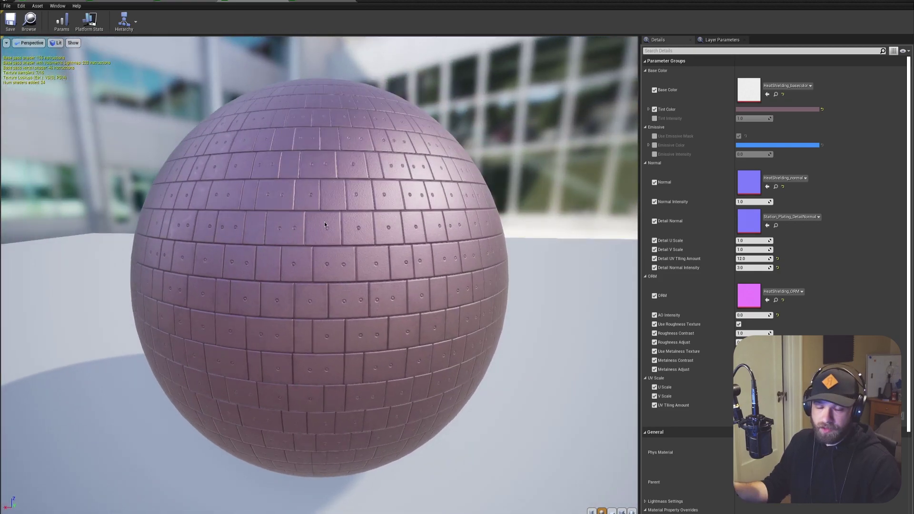
right_click_drag(282, 258, 266, 281)
left_click_drag(282, 259, 329, 245)
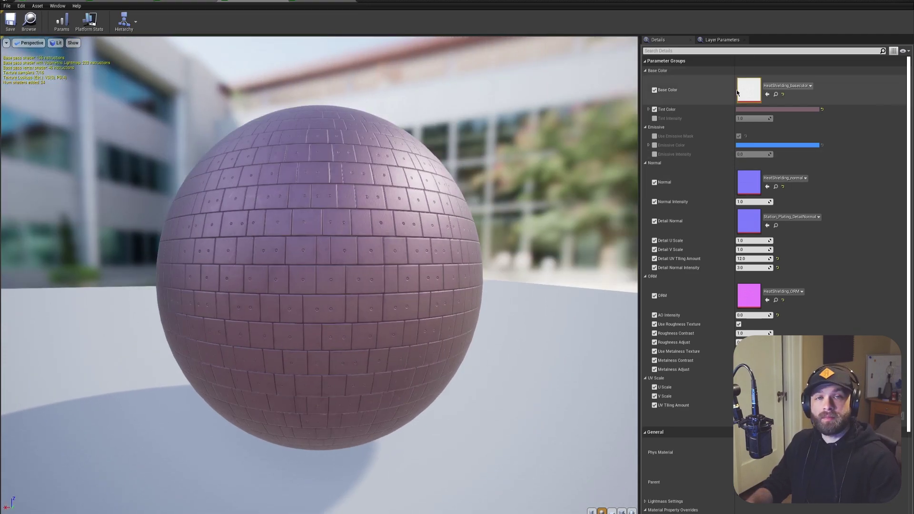
Disable and re-enable the Tint Color override to compare the heat-shielding sphere without and with its tint.
left_click(654, 110)
left_click_drag(495, 167, 614, 191)
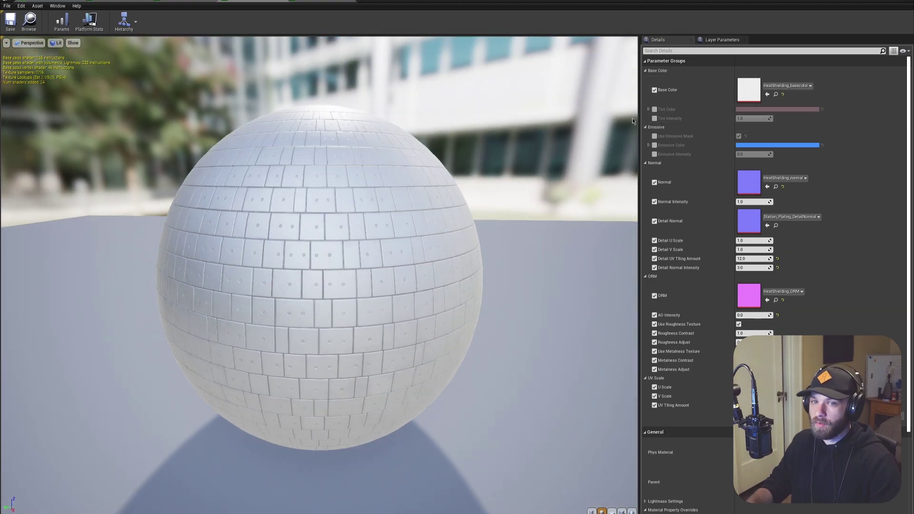
left_click(655, 110)
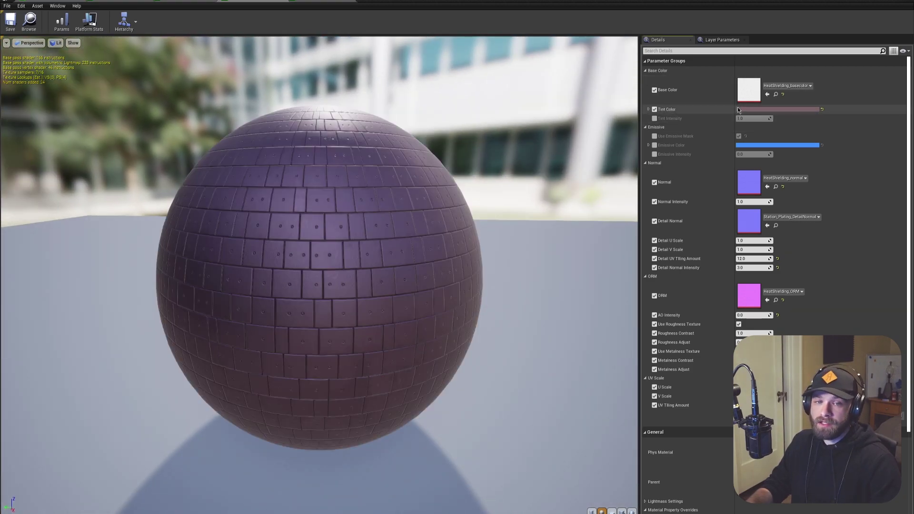
Preview a muted blue Tint Color with hue about 194 on the heat-shielding instance and discard the change.
left_click(740, 108)
left_click_drag(797, 147, 771, 167)
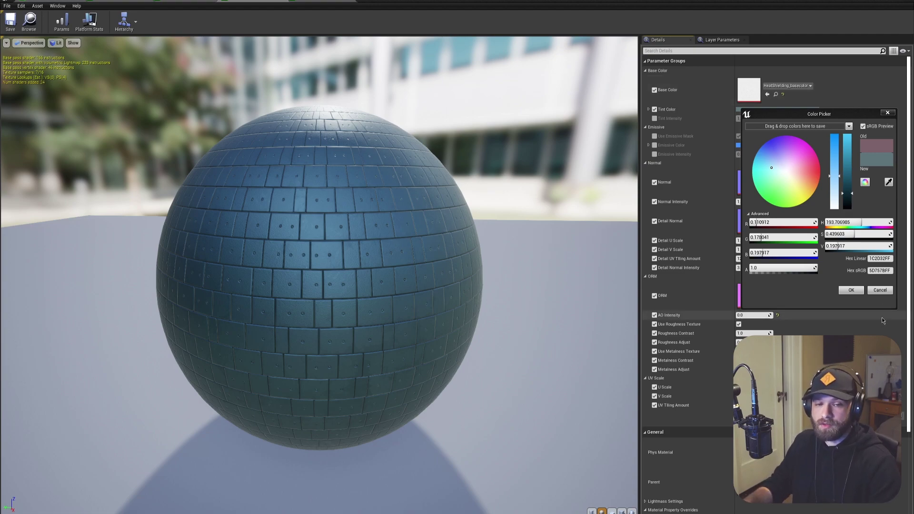
left_click(869, 290)
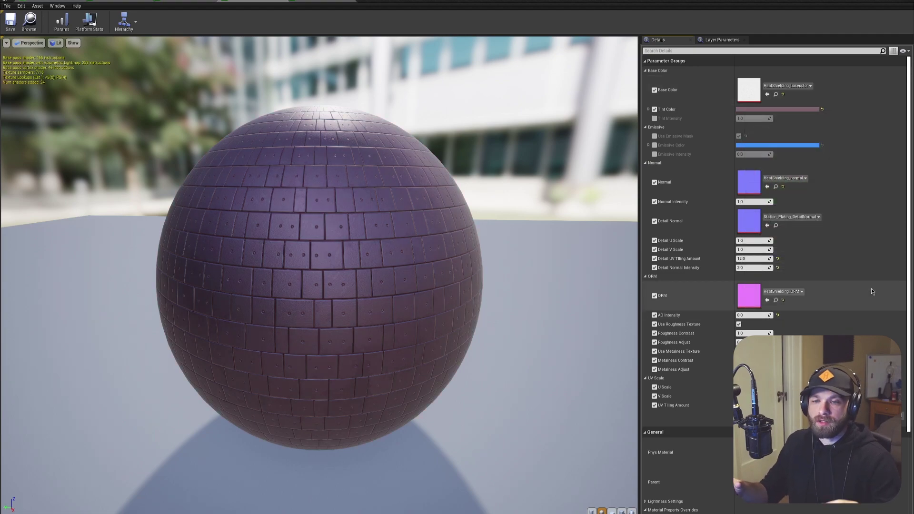